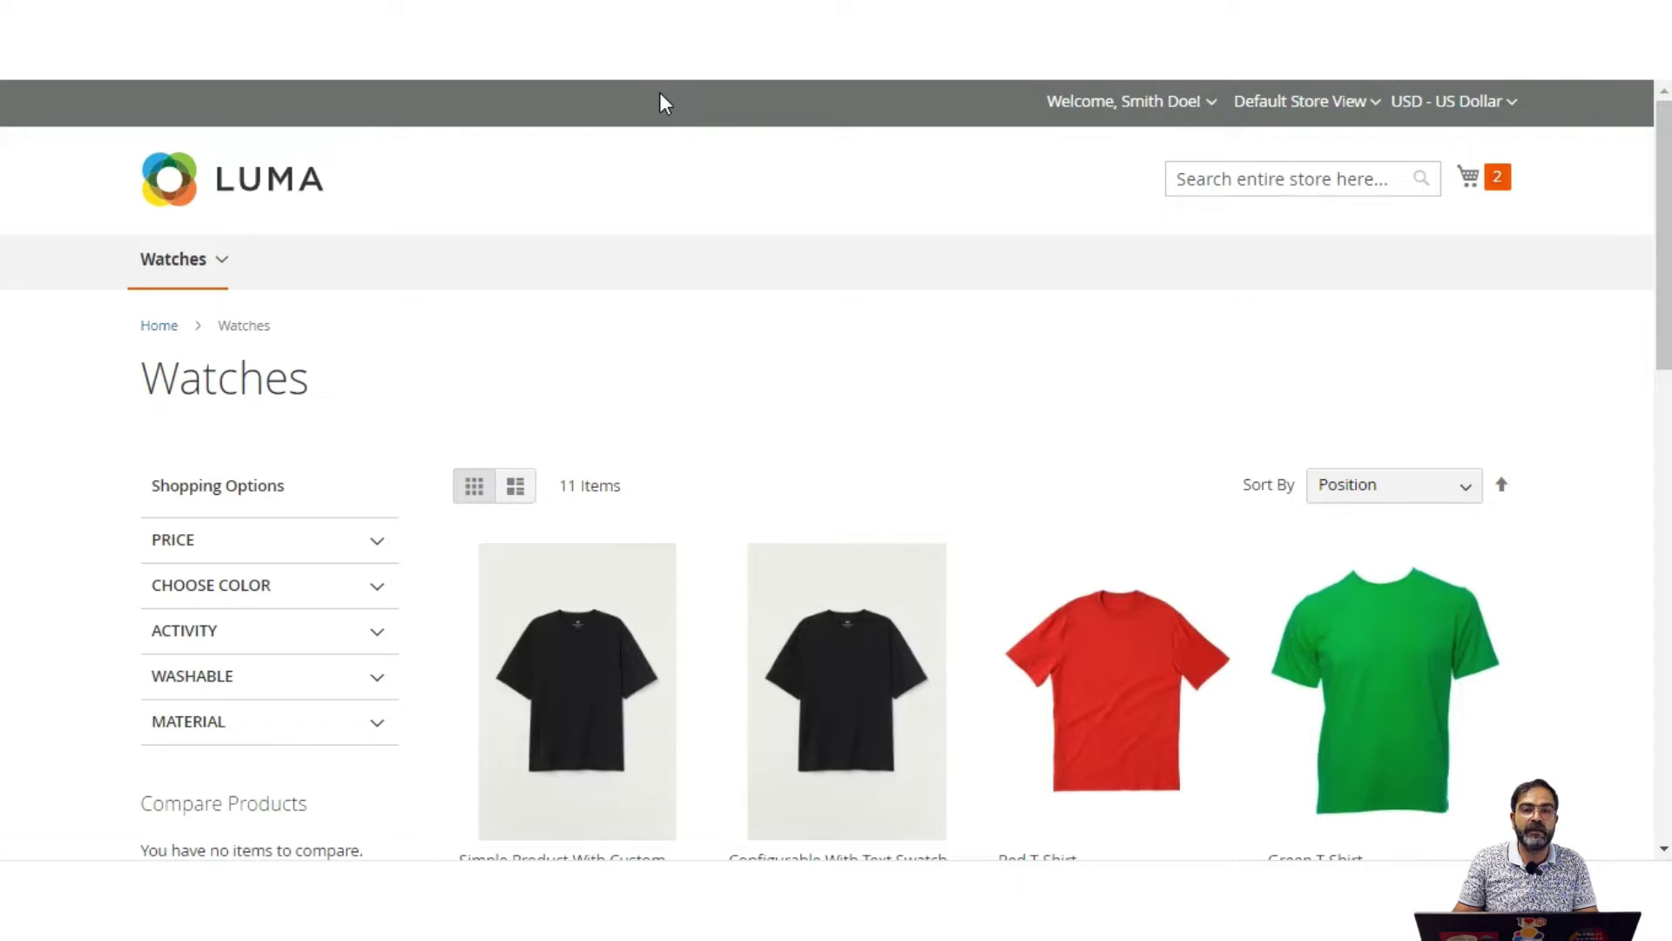
# Step: Open the mini cart containing the wireless mouse and the non-rechargeable battery and proceed to checkout
pyautogui.click(1494, 178)
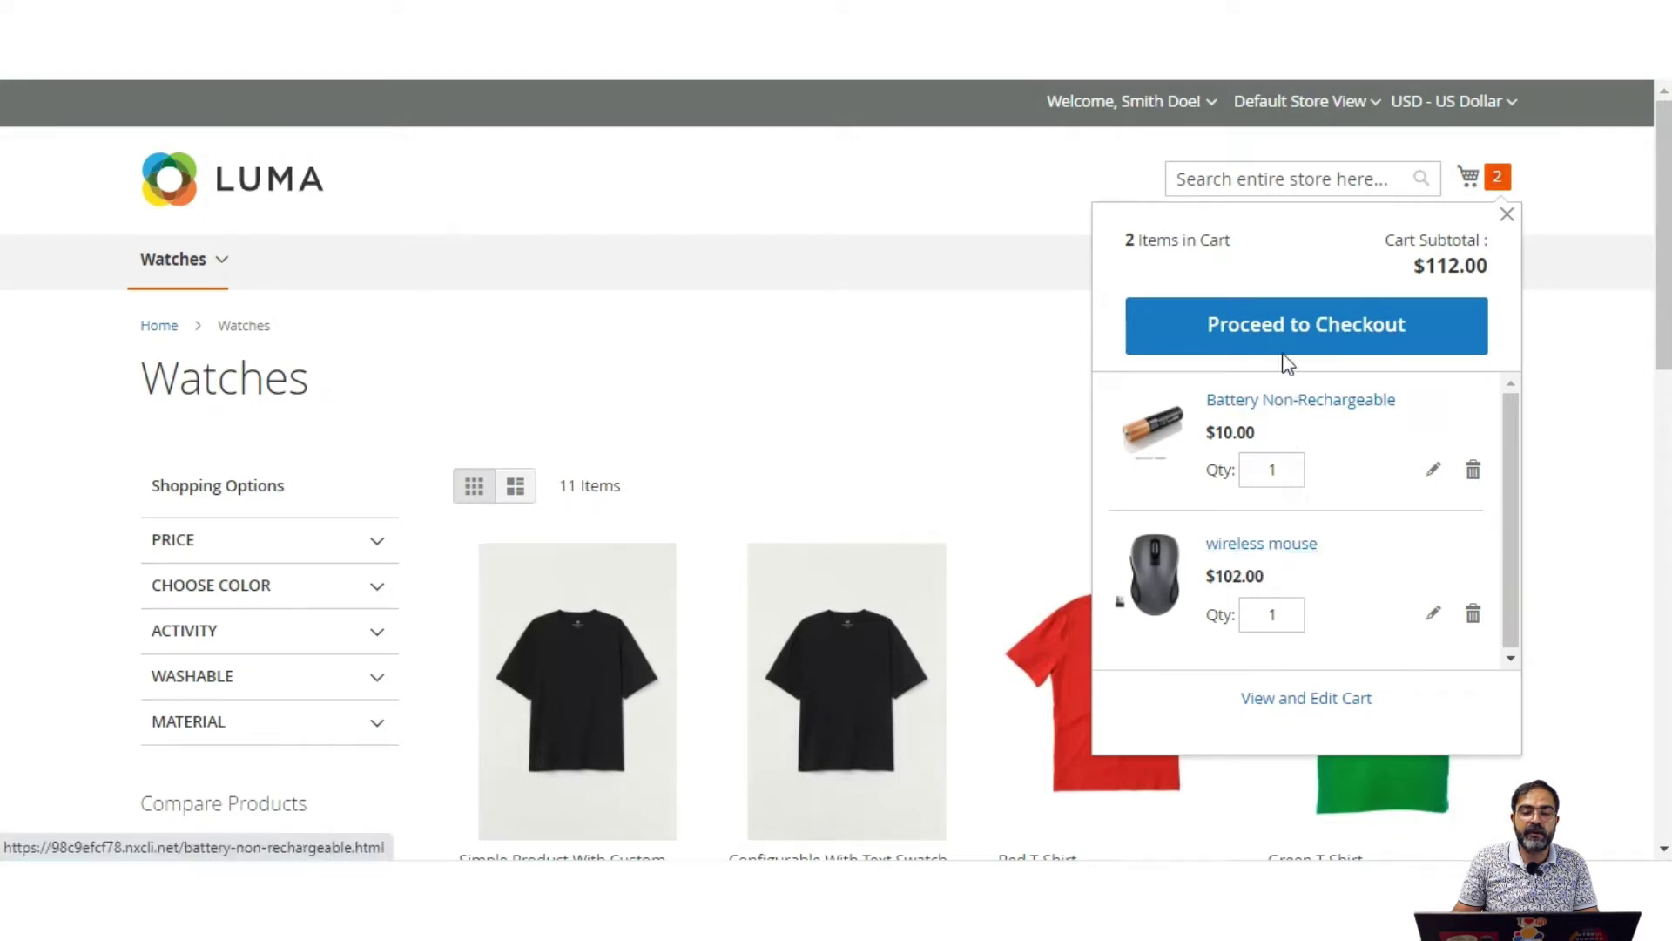
pyautogui.click(1209, 109)
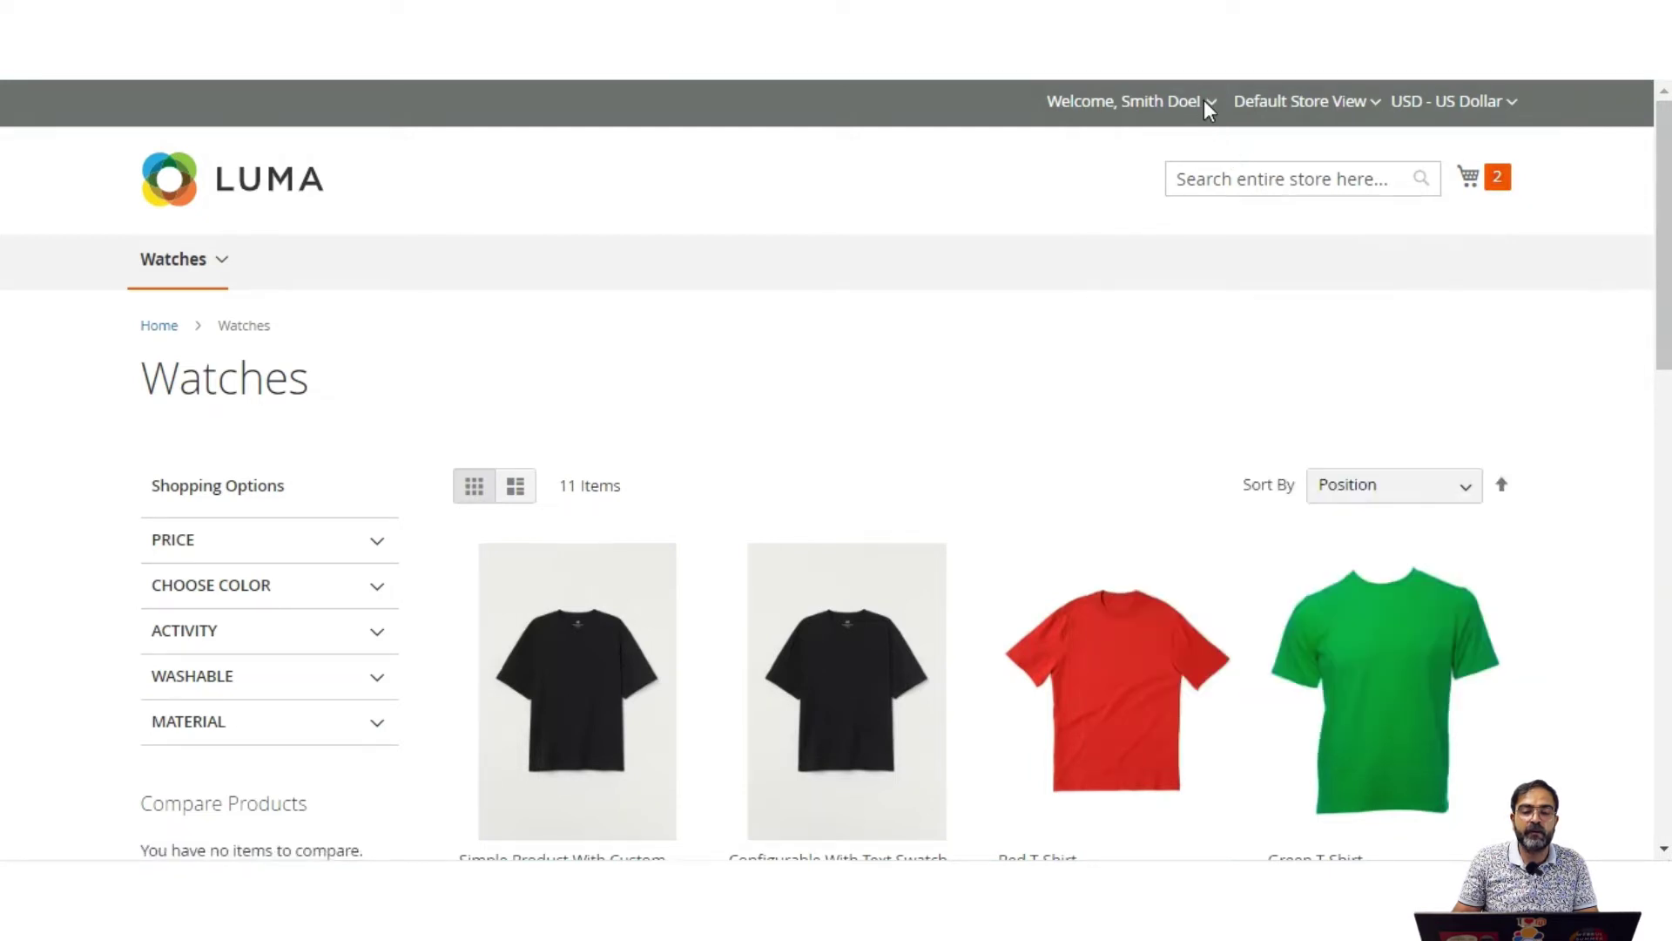
pyautogui.click(1211, 108)
pyautogui.click(1211, 109)
pyautogui.click(1500, 180)
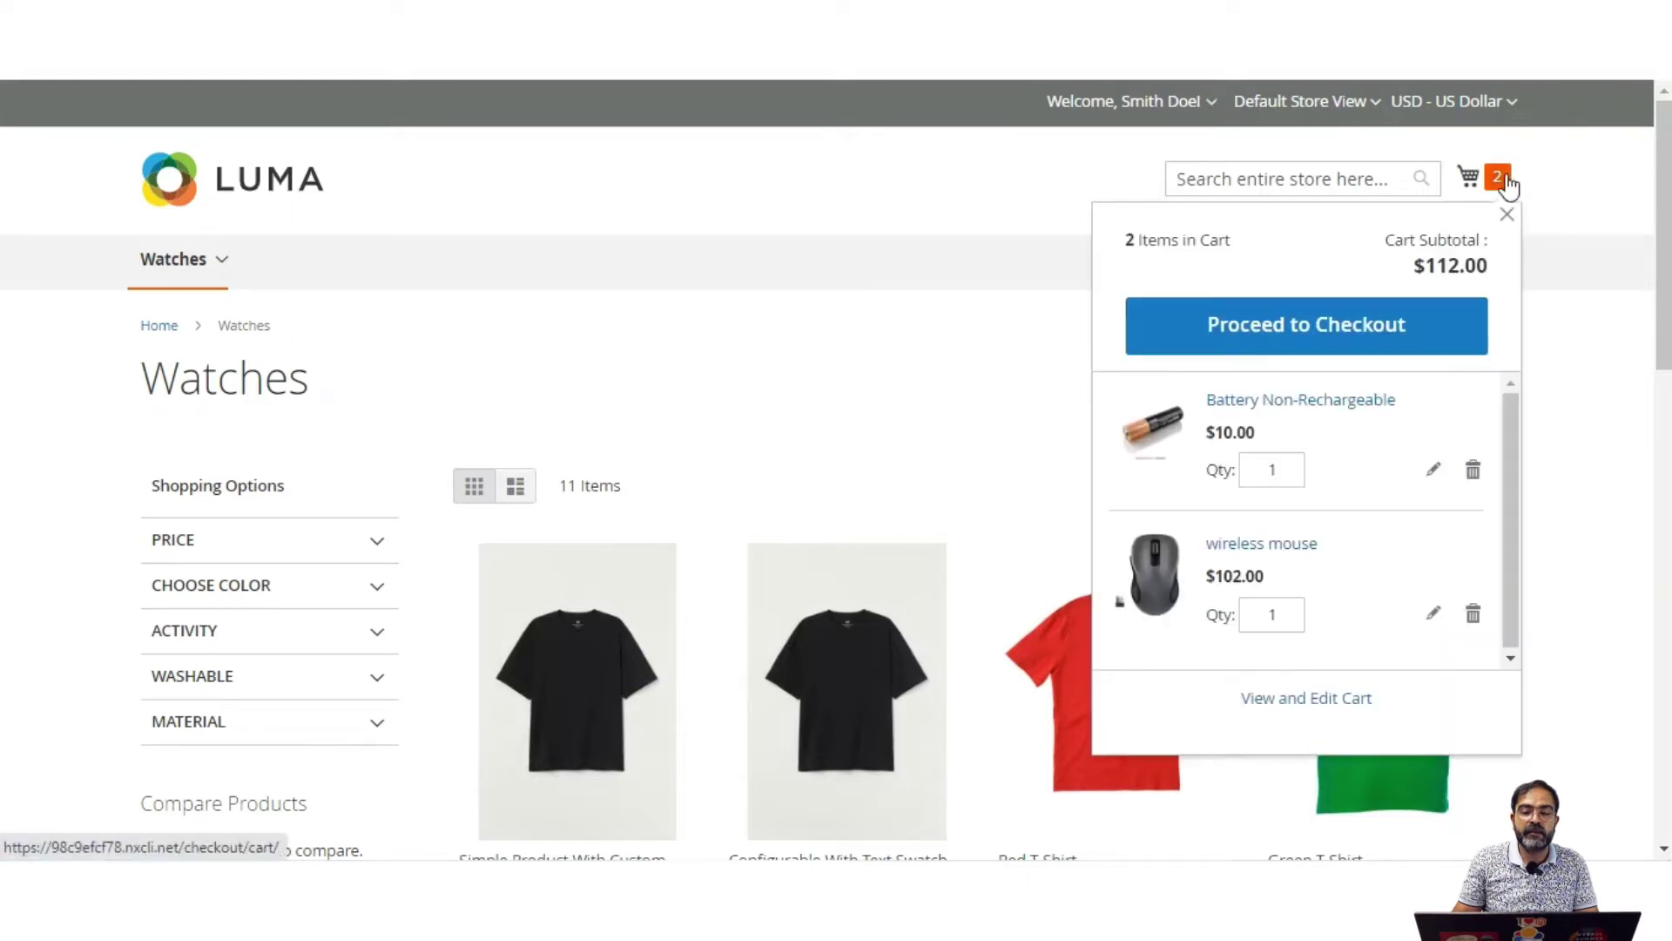
pyautogui.click(1305, 337)
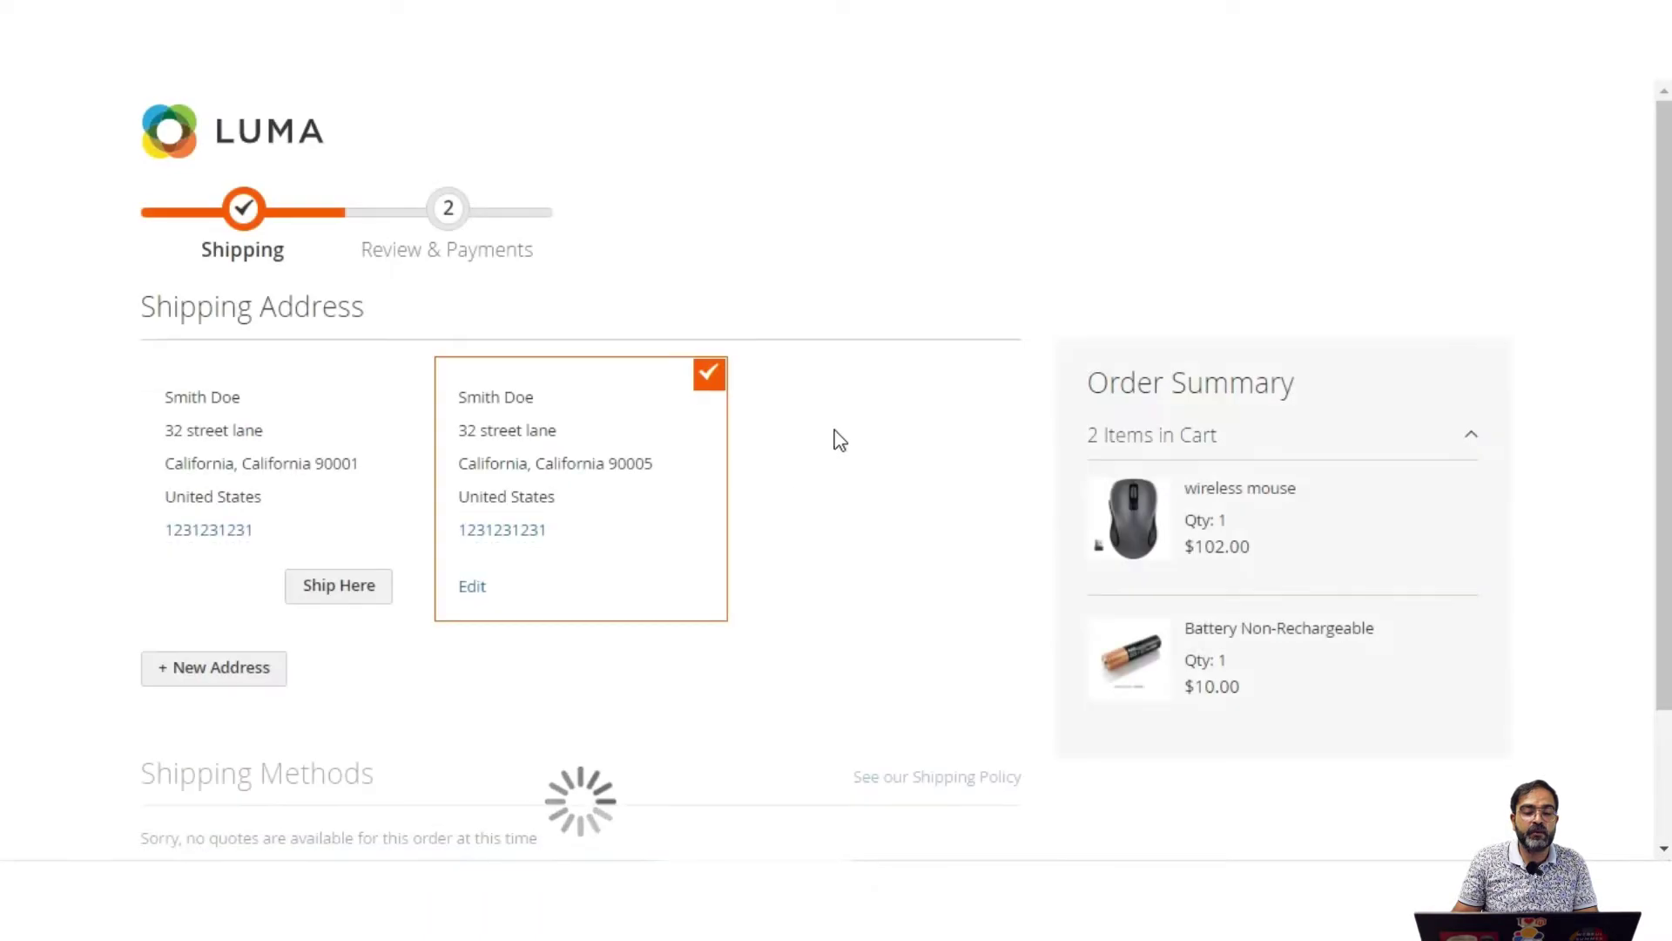
# Step: Choose the $15.00 Fixed Flat Rate shipping method and continue to the review and payments stage
pyautogui.scroll(-3, 646, 531)
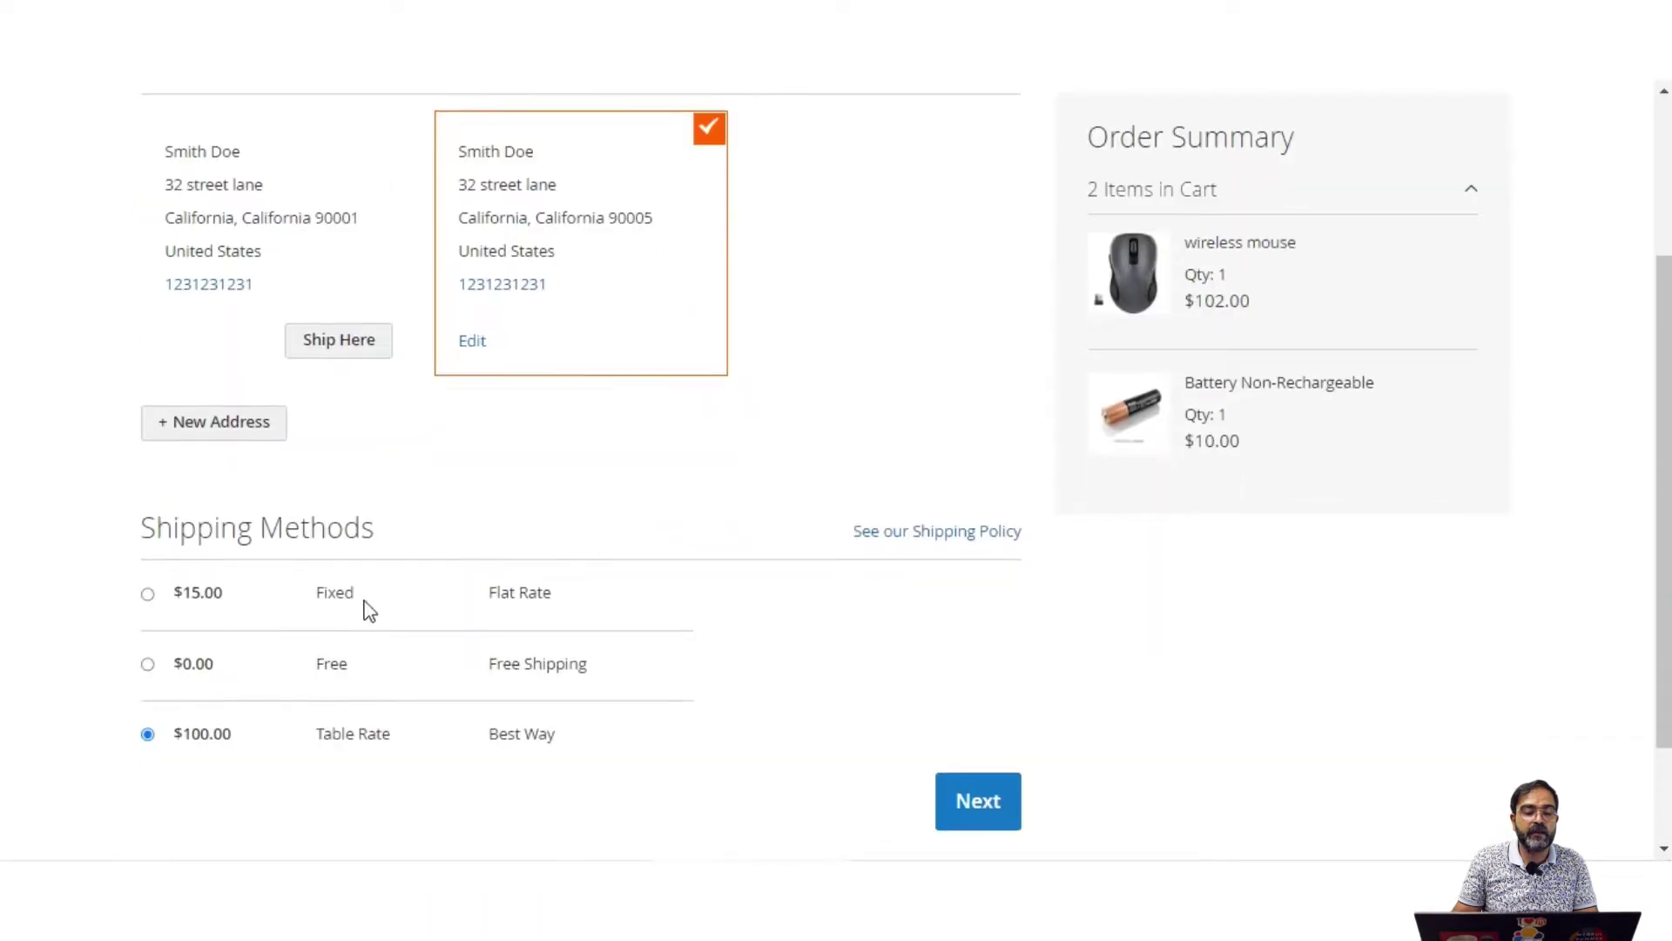
pyautogui.click(148, 595)
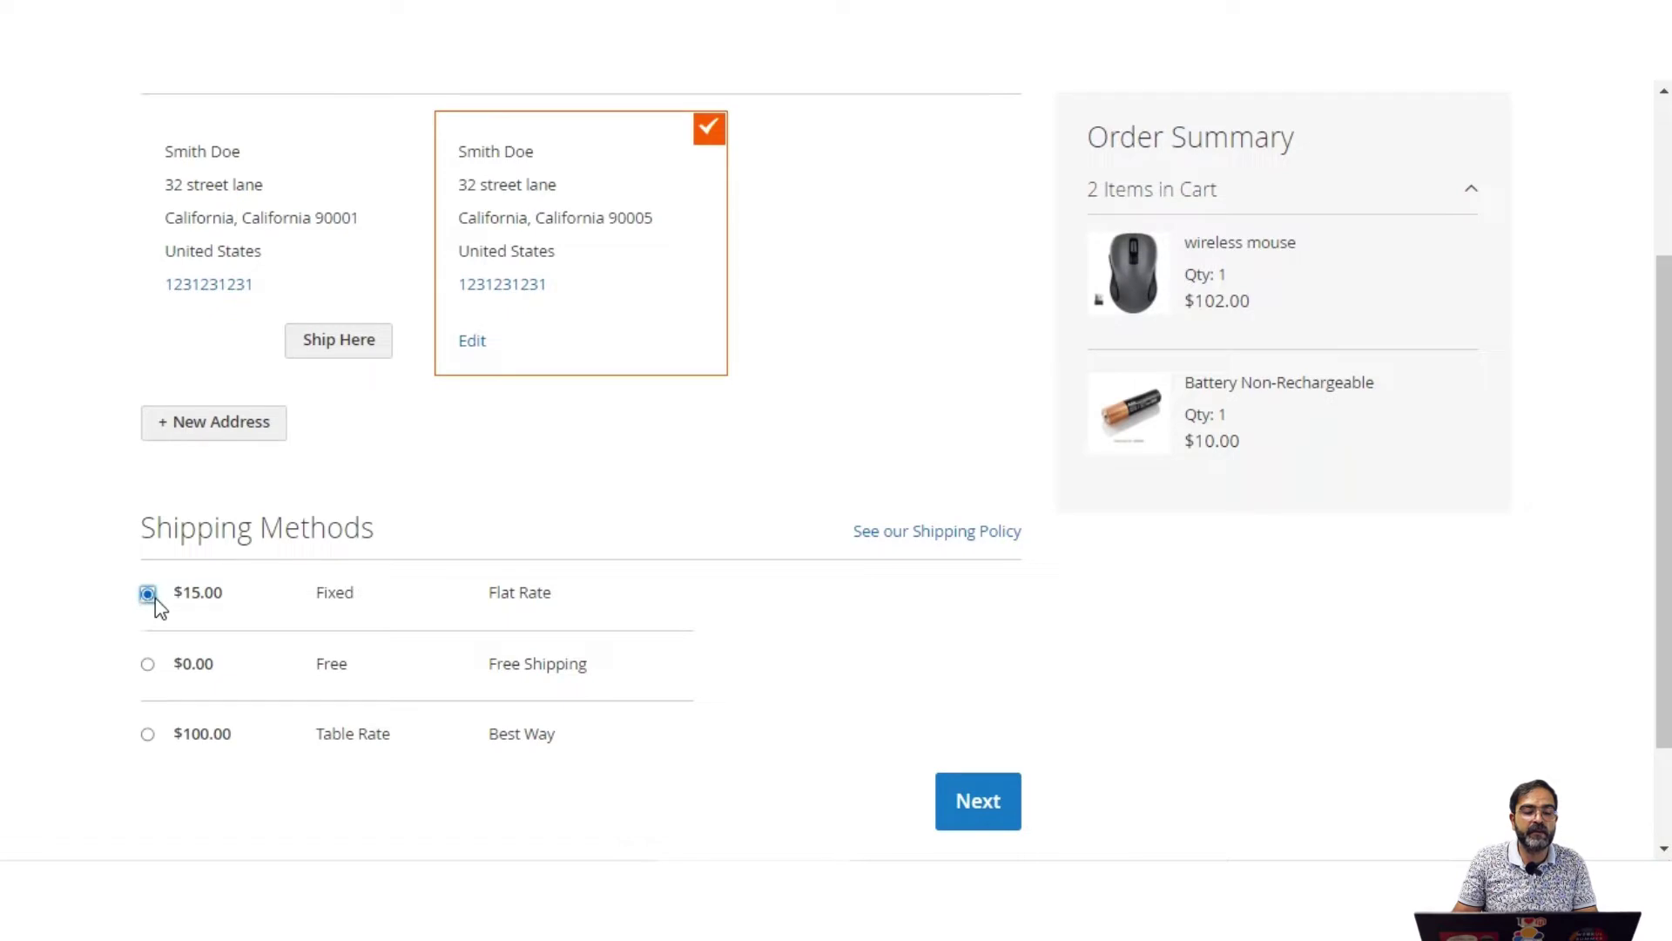
pyautogui.click(982, 799)
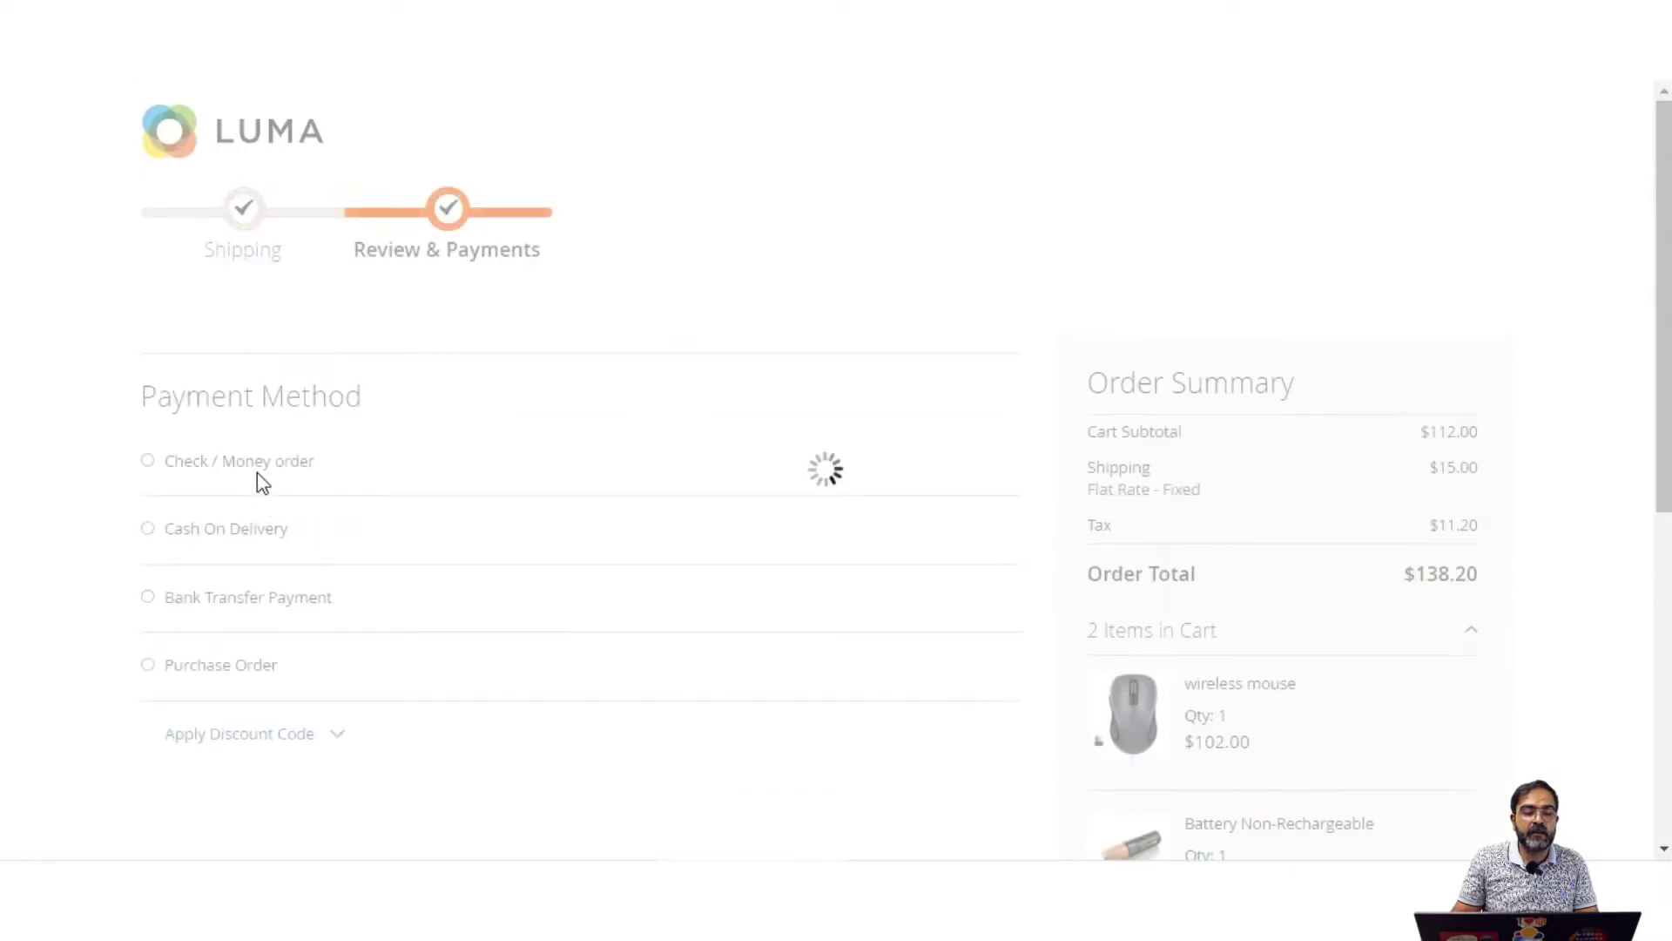
# Step: Select Cash On Delivery, mark the billing and shipping addresses as the same, and place the order
pyautogui.moveTo(155, 404); pyautogui.dragTo(370, 415)
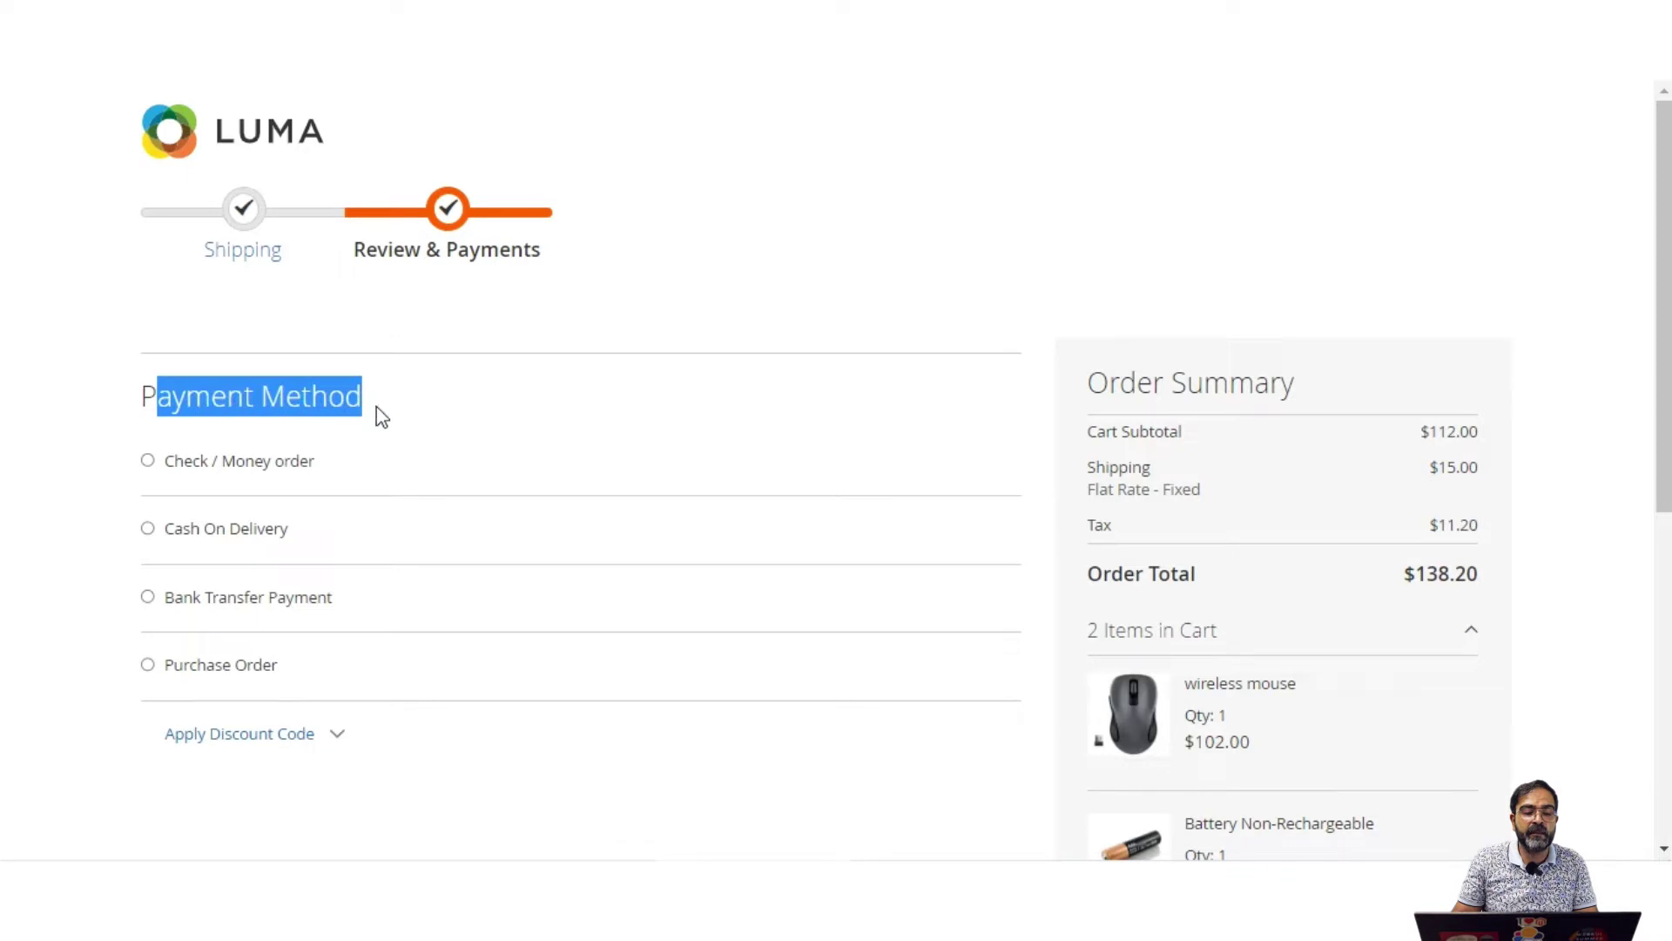
pyautogui.click(148, 528)
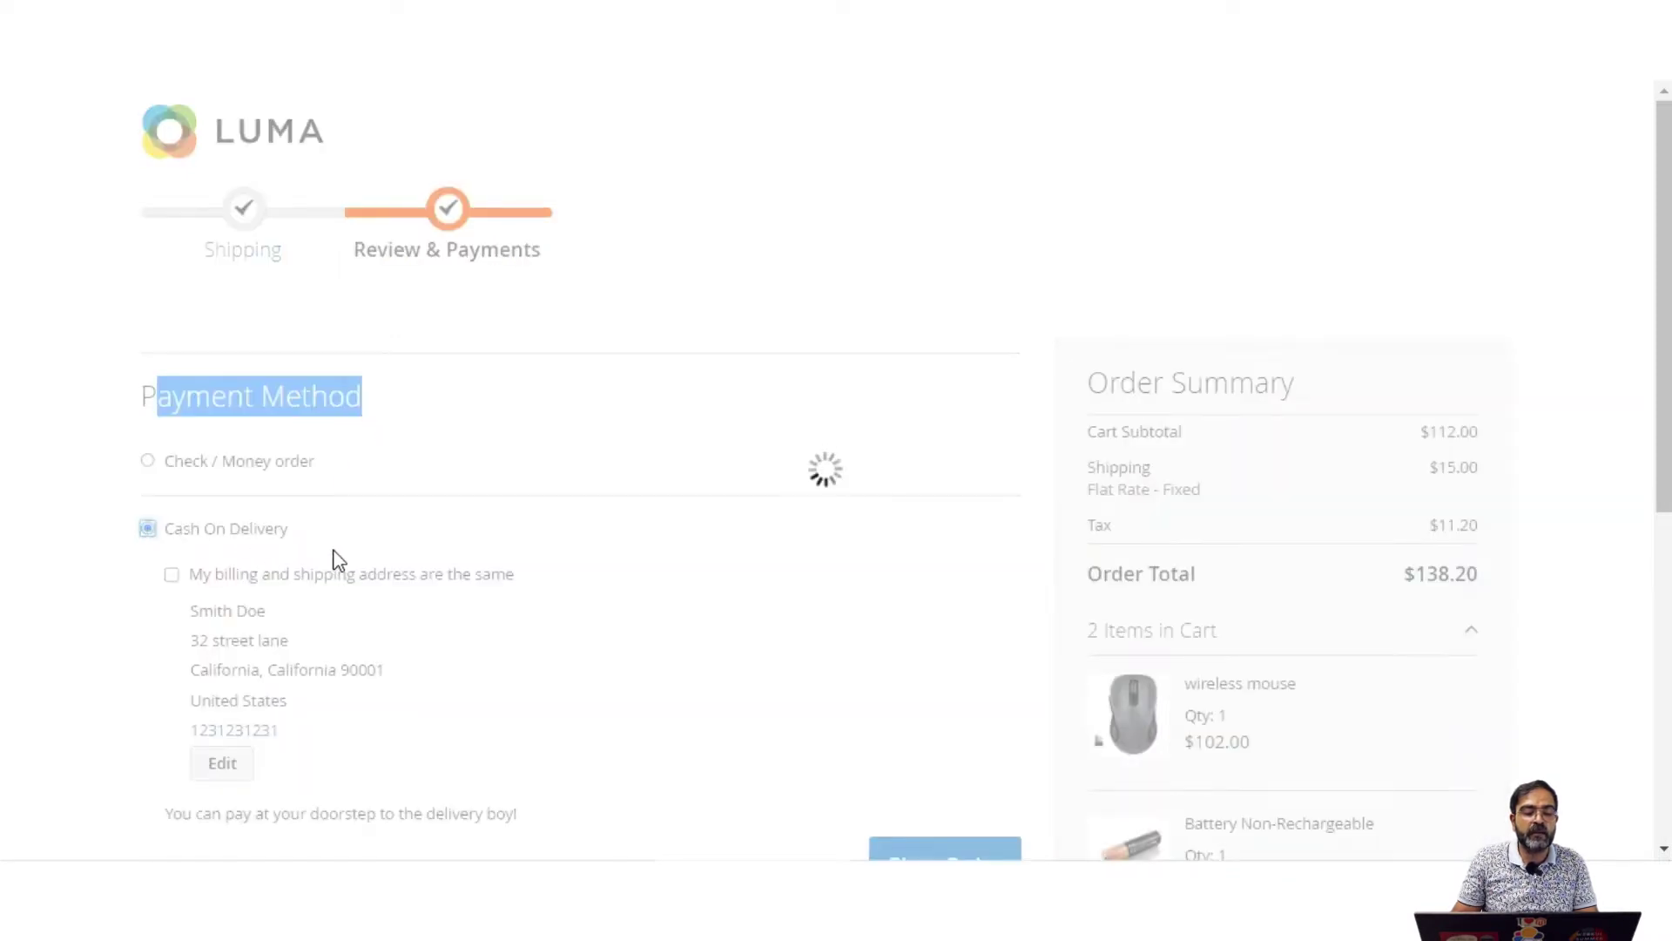
pyautogui.scroll(-1, 338, 558)
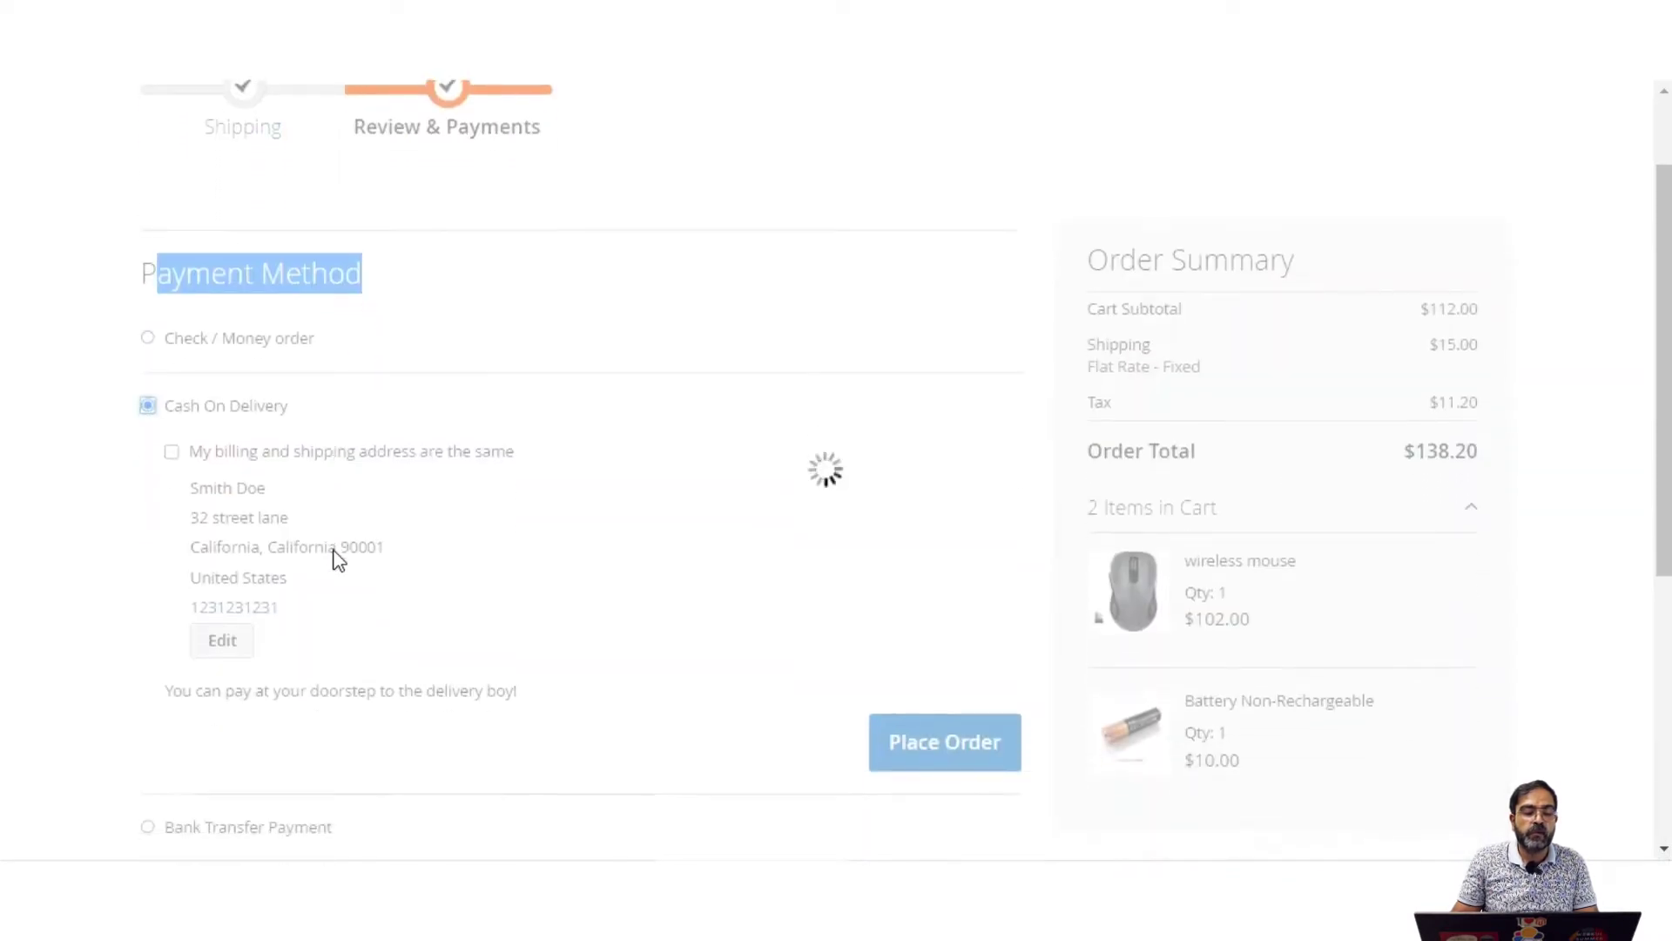
pyautogui.click(171, 452)
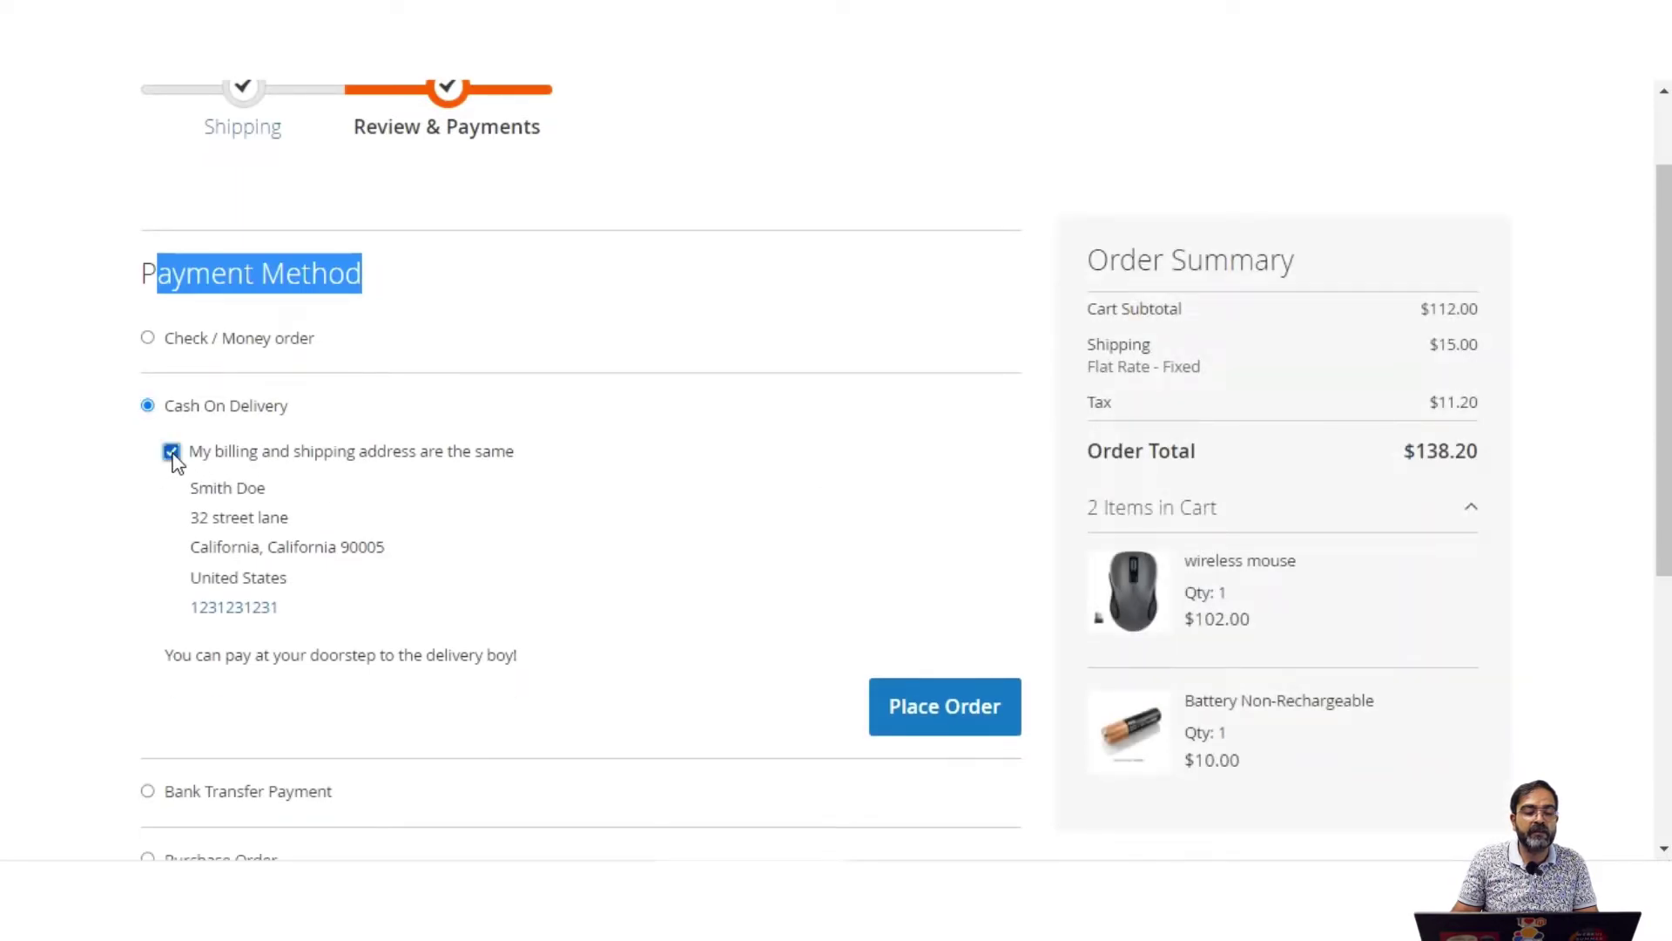
pyautogui.click(942, 708)
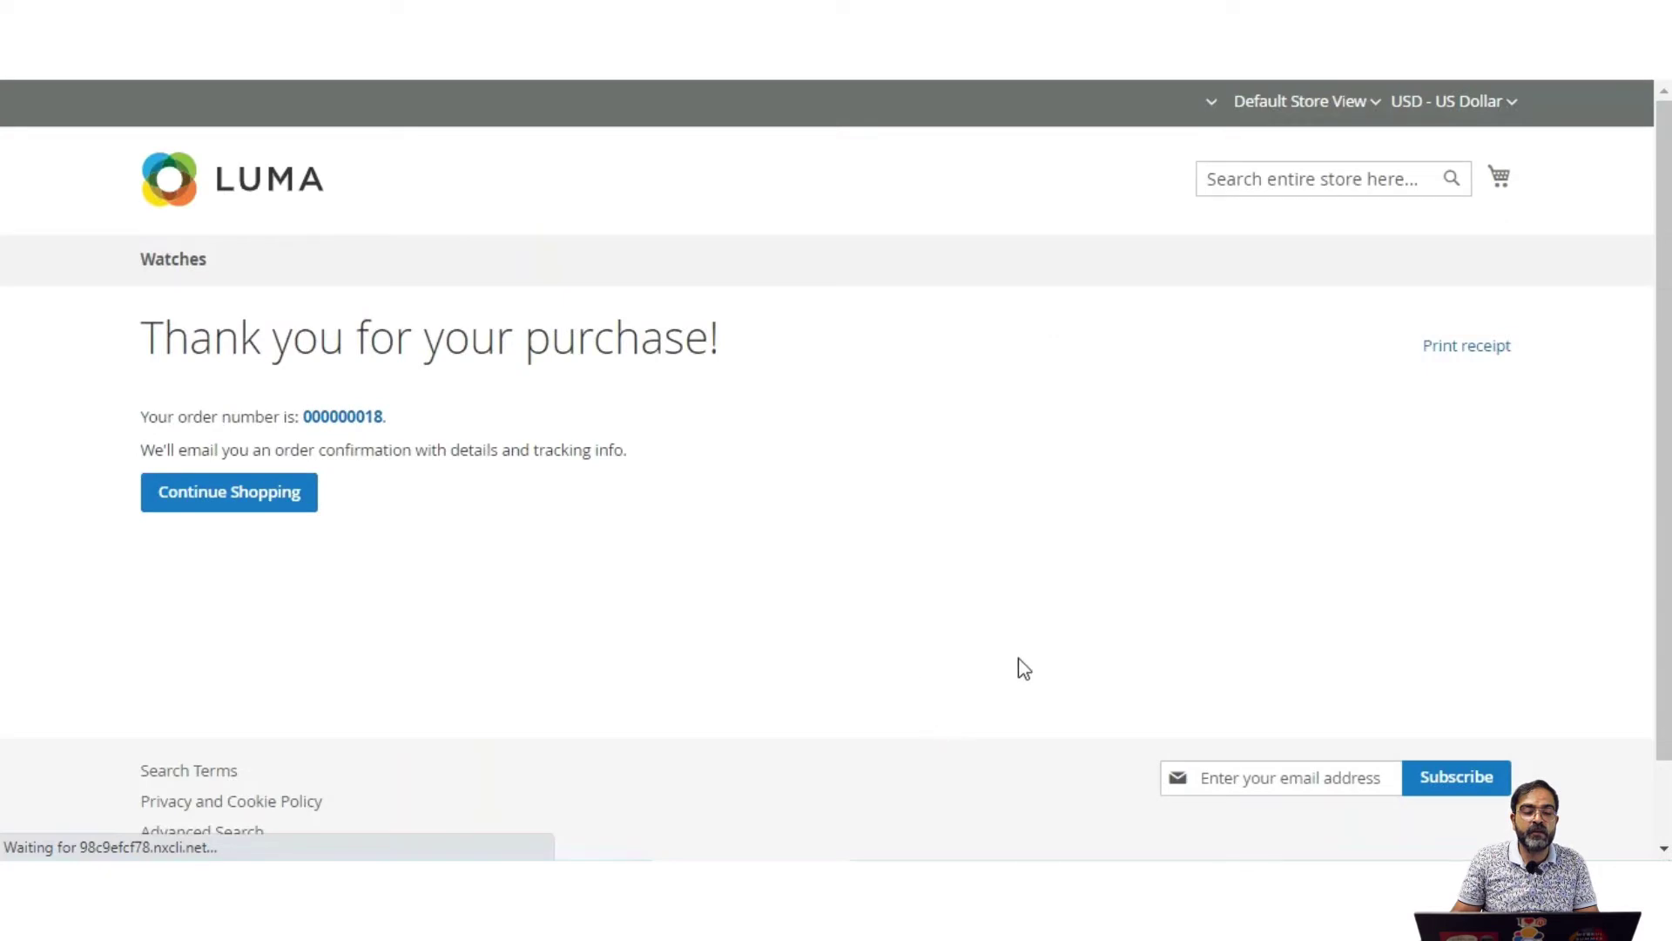
# Step: Open the newly placed order and review its order number, ordered items, shipping method and payment method
pyautogui.click(359, 418)
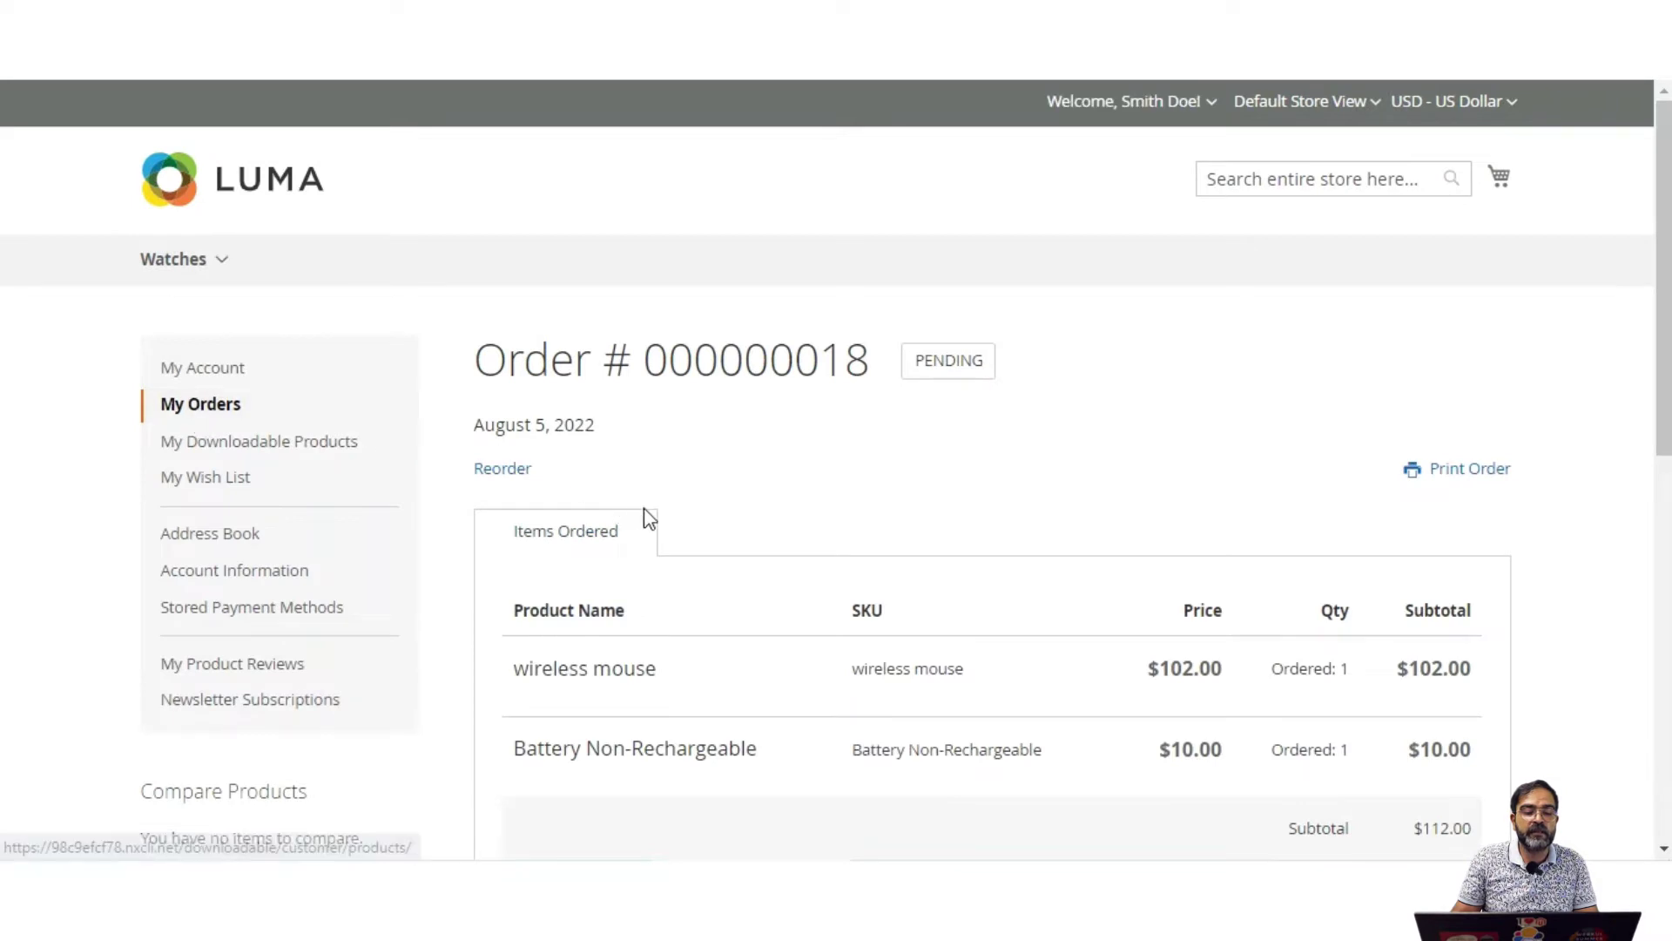
pyautogui.moveTo(645, 365); pyautogui.dragTo(886, 375)
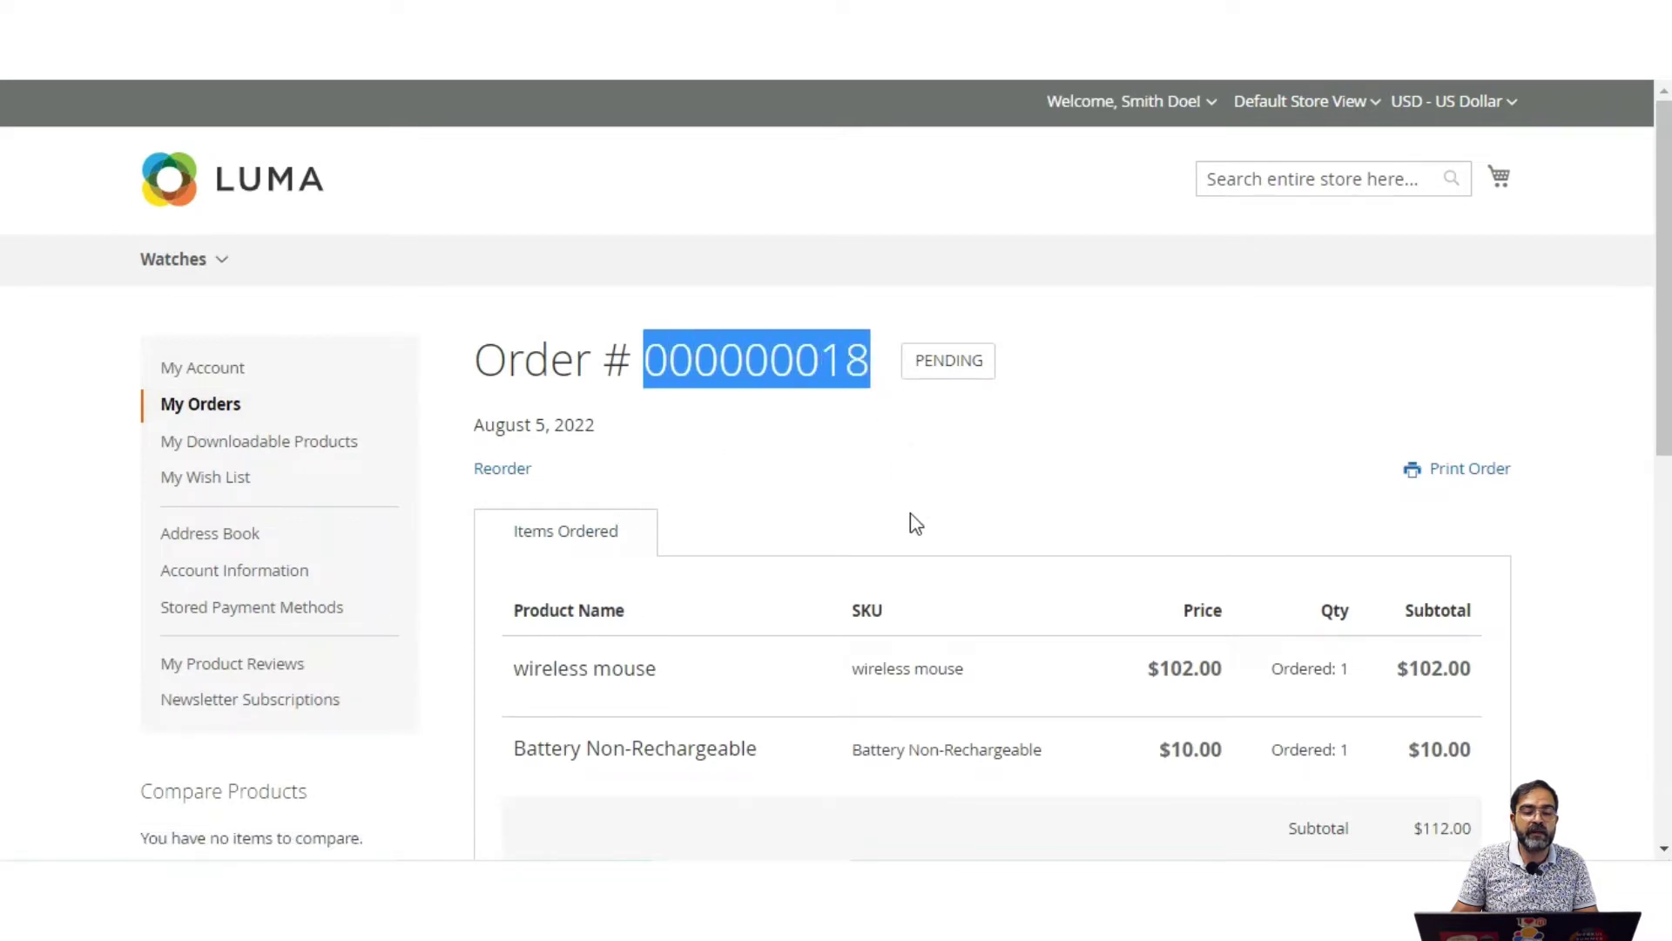
pyautogui.click(1022, 378)
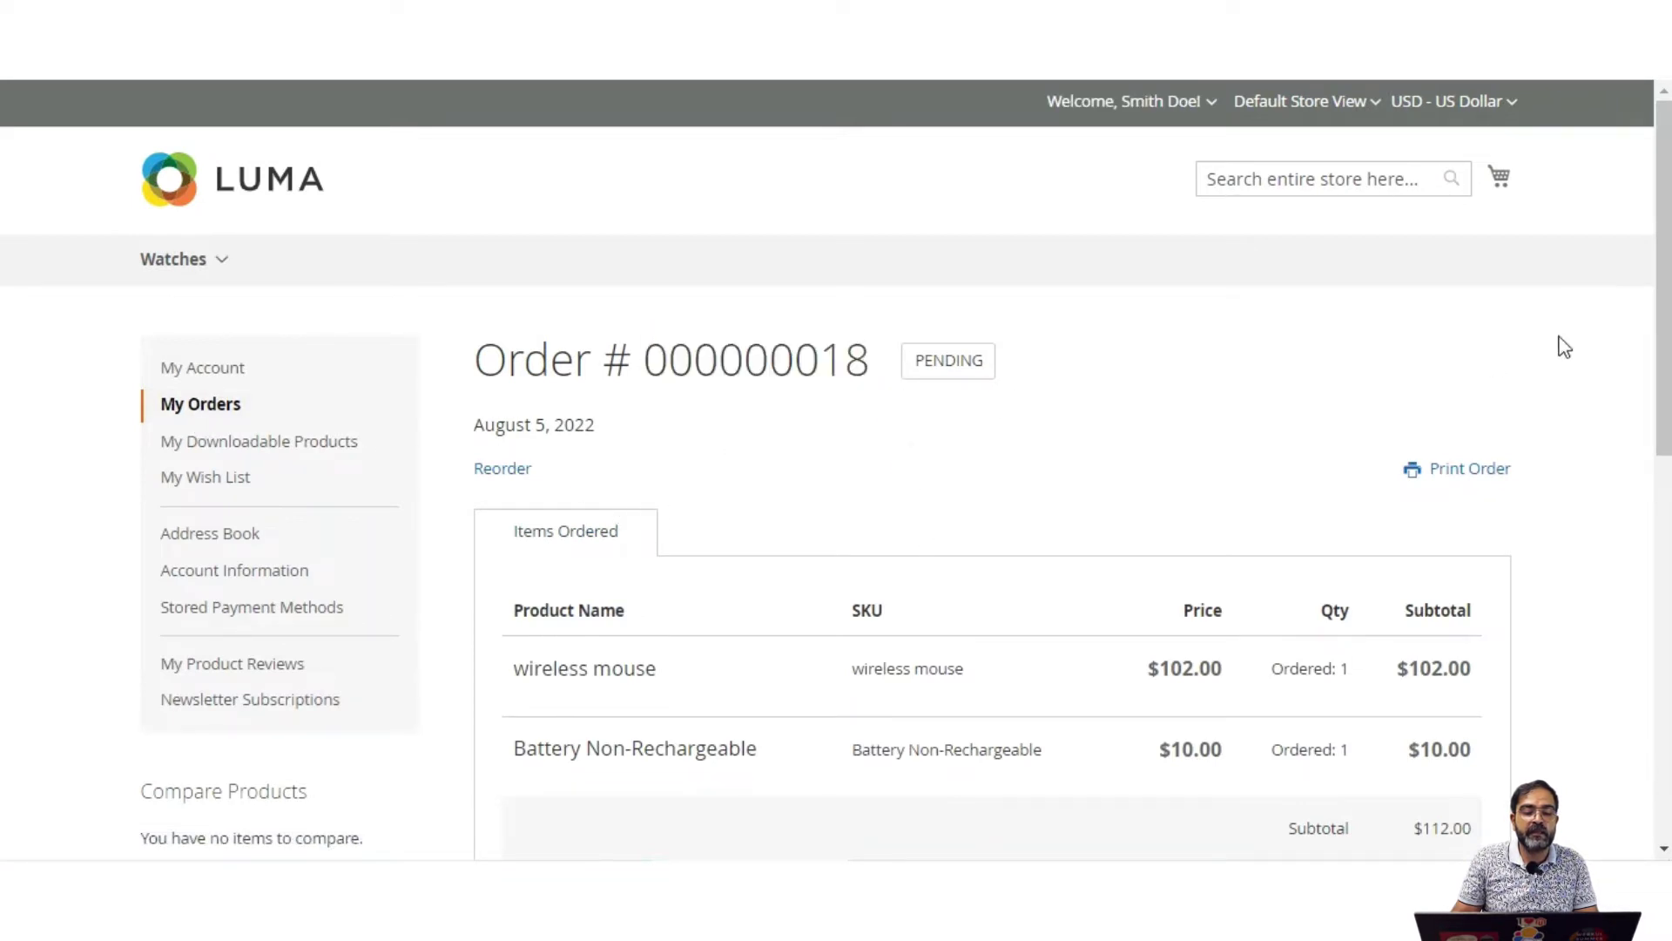
pyautogui.scroll(-3, 1664, 278)
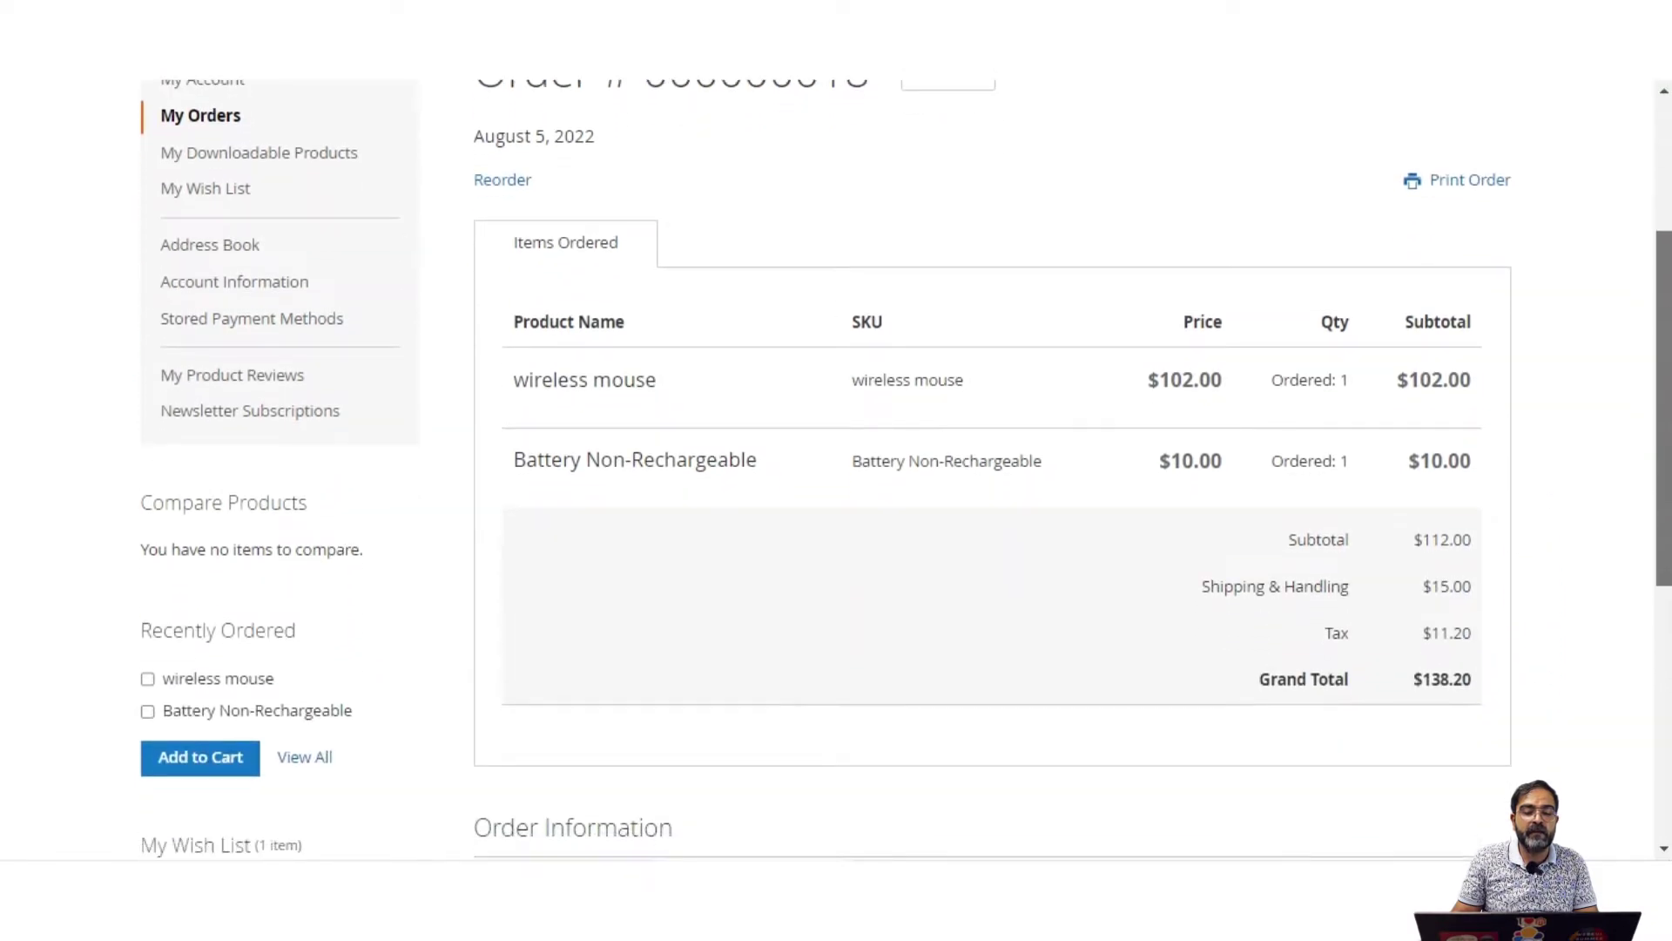
pyautogui.moveTo(614, 462); pyautogui.dragTo(769, 470)
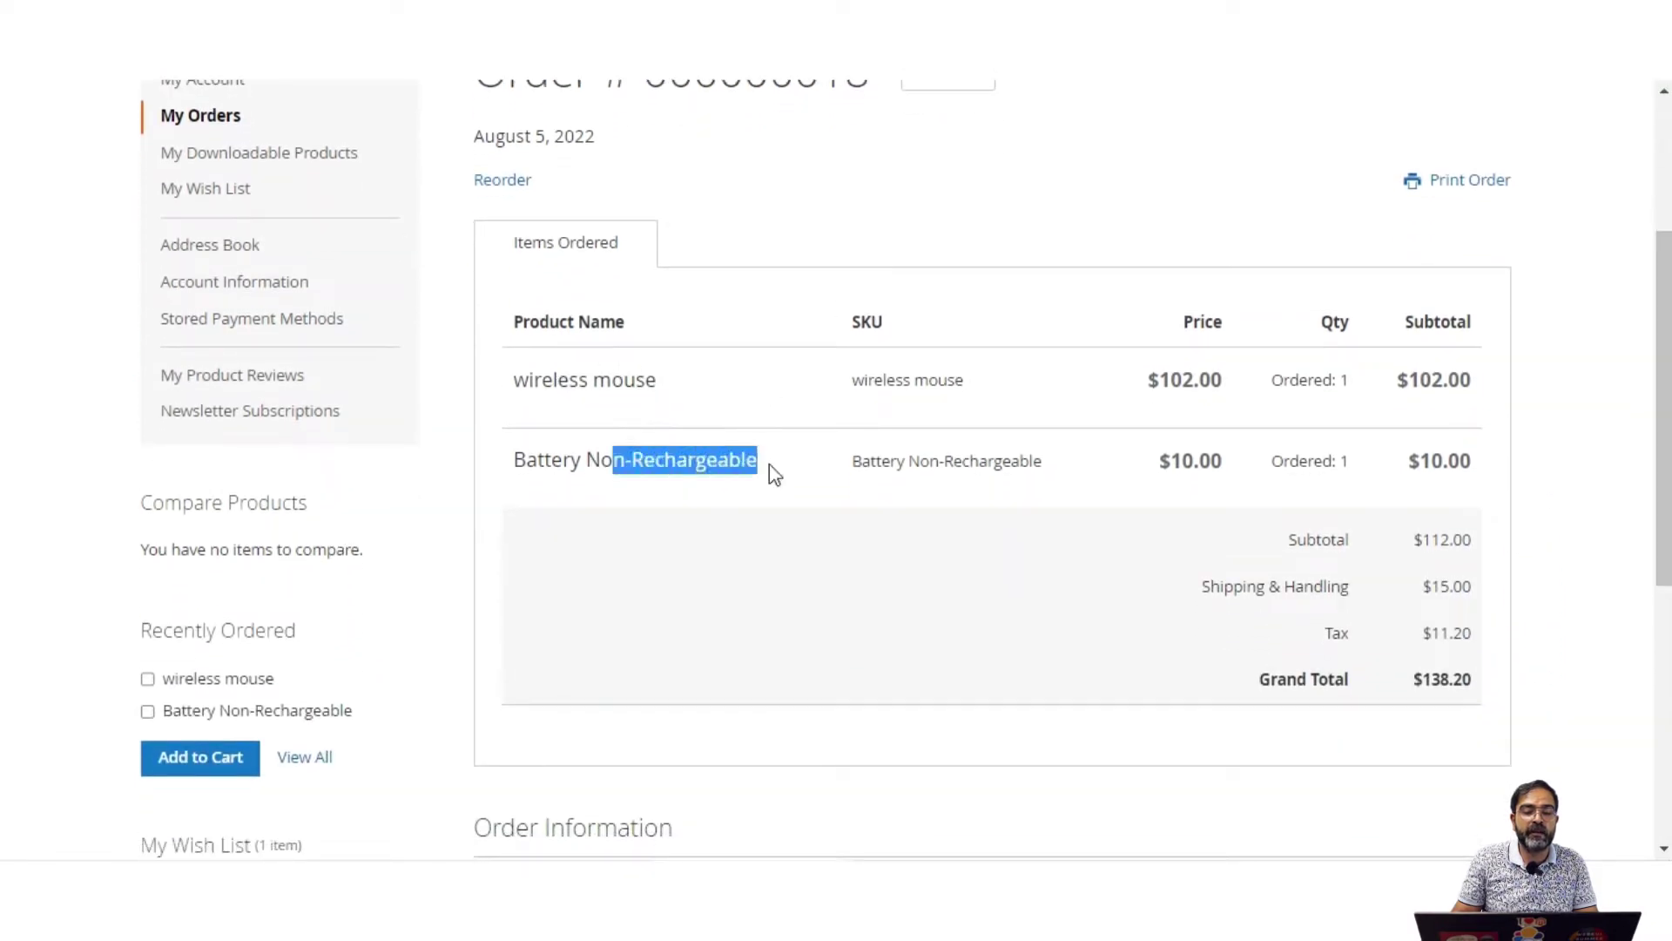
pyautogui.scroll(-4, 1665, 587)
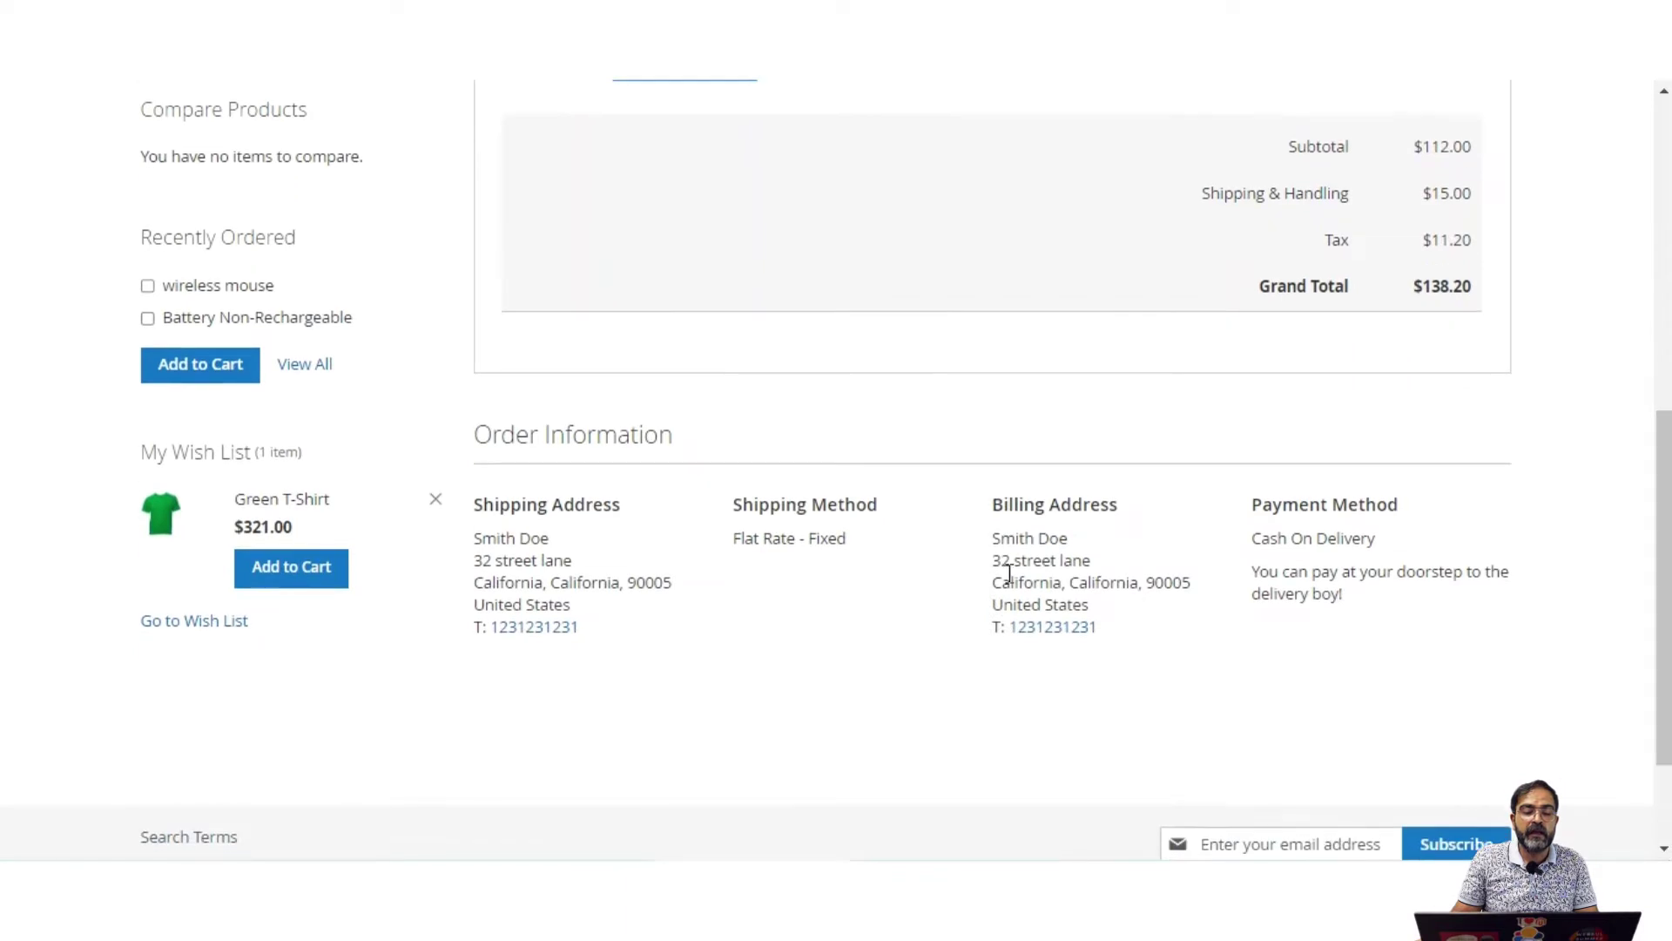
pyautogui.moveTo(730, 509); pyautogui.dragTo(858, 542)
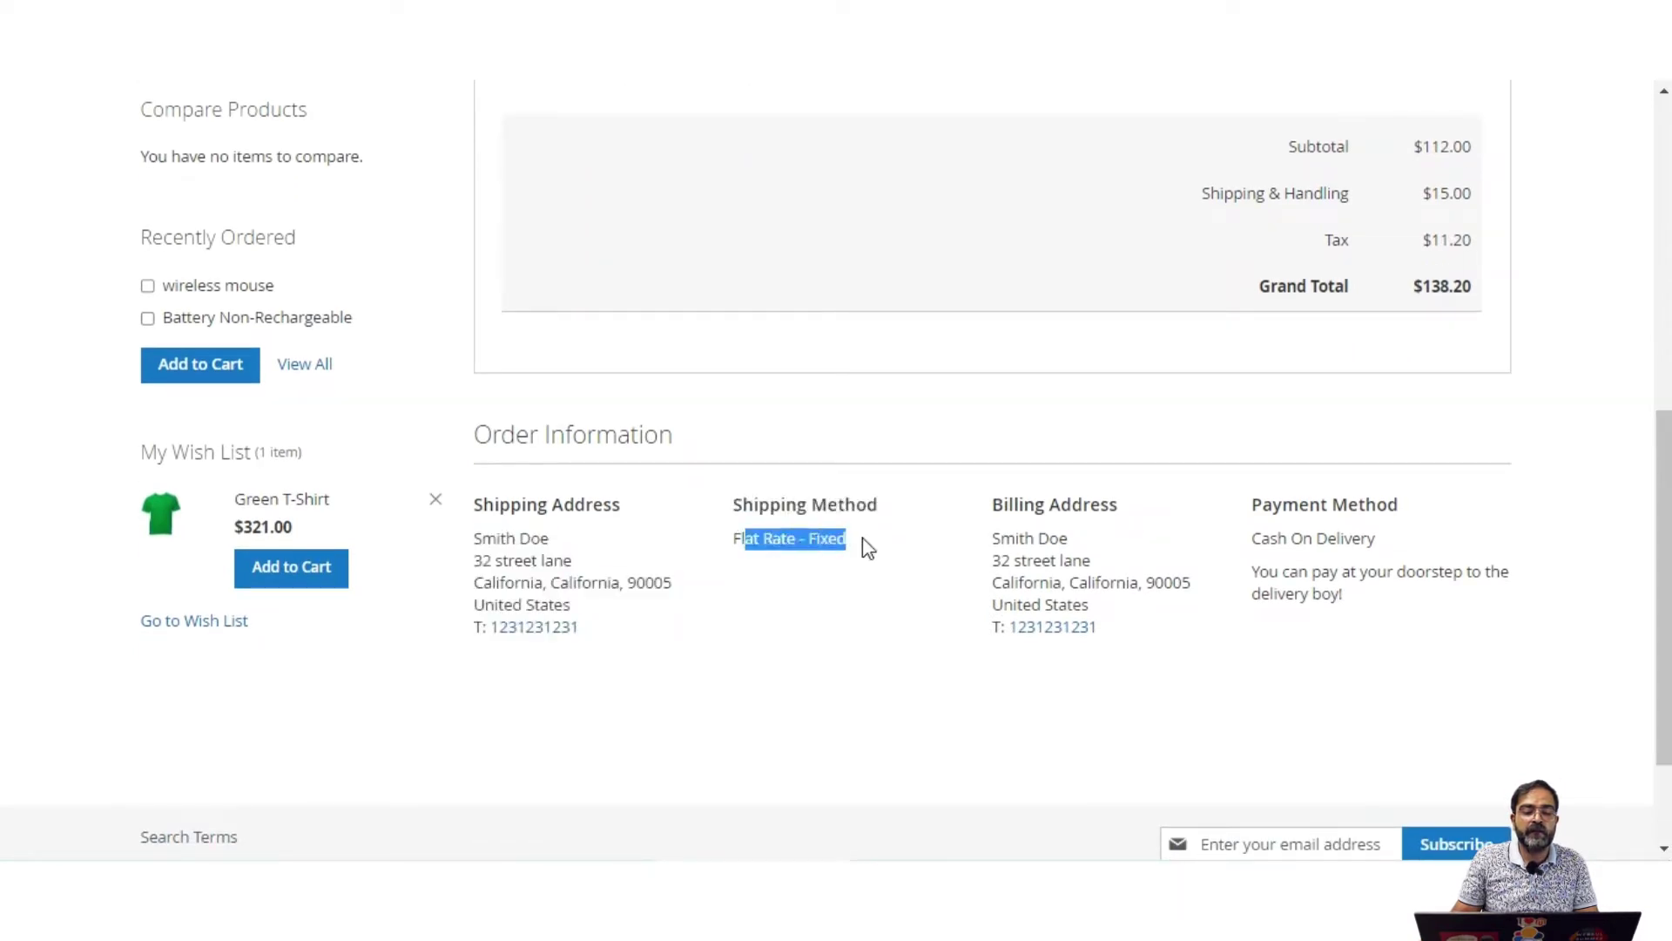
pyautogui.moveTo(1259, 497); pyautogui.dragTo(1412, 507)
pyautogui.moveTo(1245, 545)
pyautogui.mouseDown()
pyautogui.moveTo(1398, 542)
pyautogui.moveTo(1254, 544)
pyautogui.mouseUp()
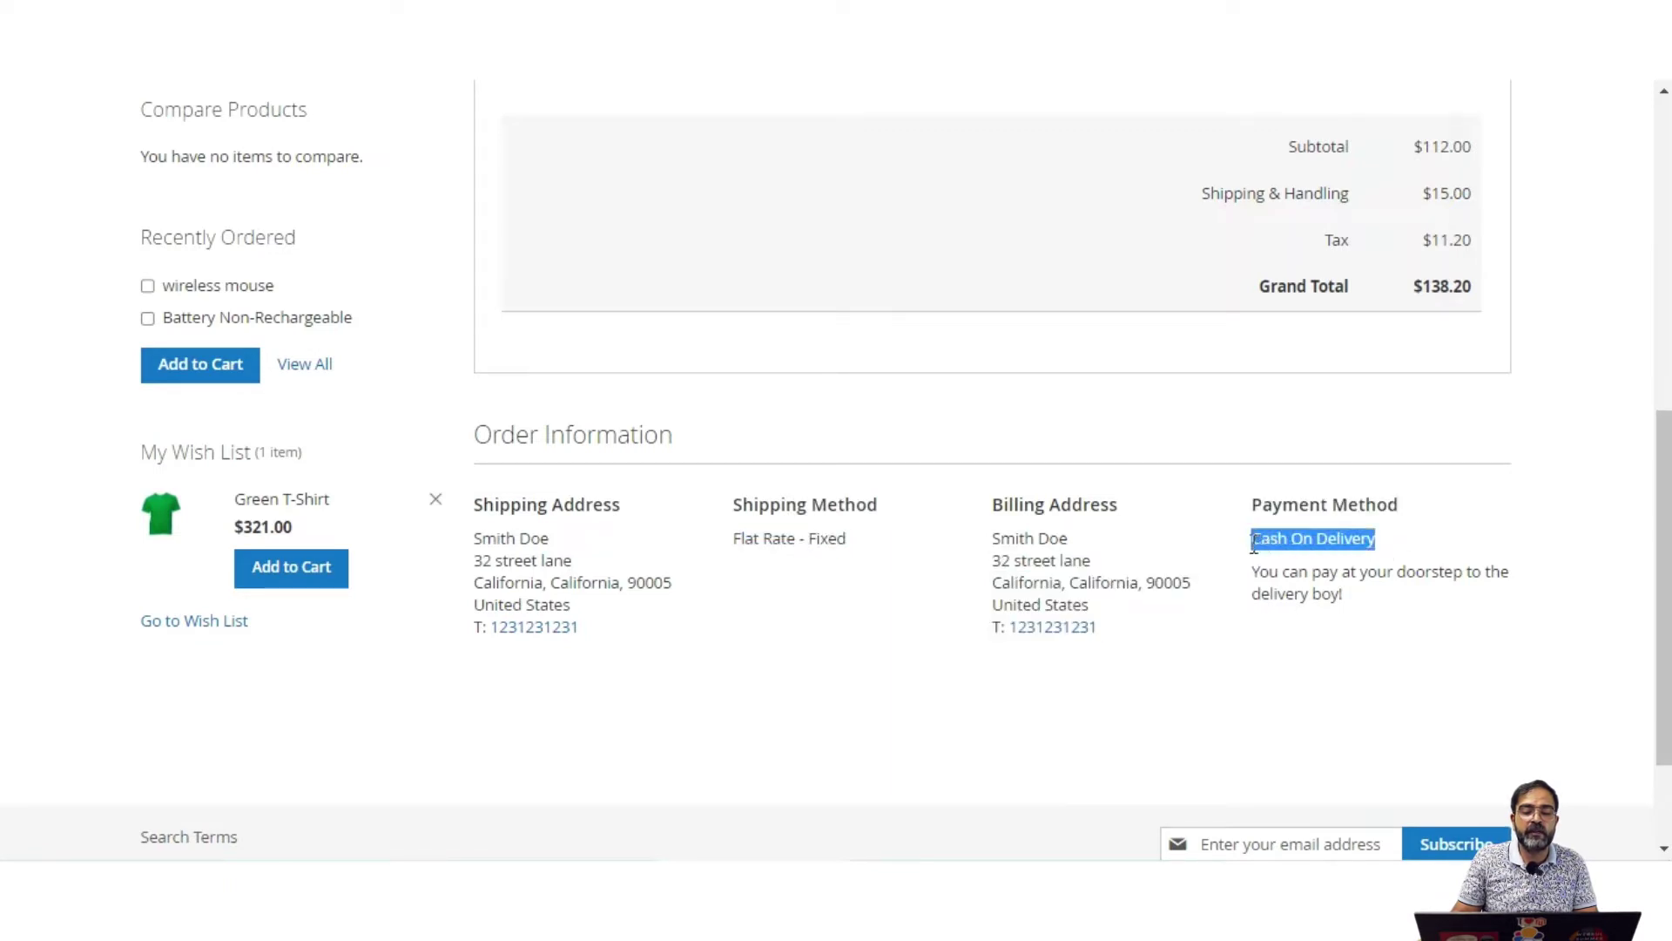
pyautogui.scroll(8, 982, 508)
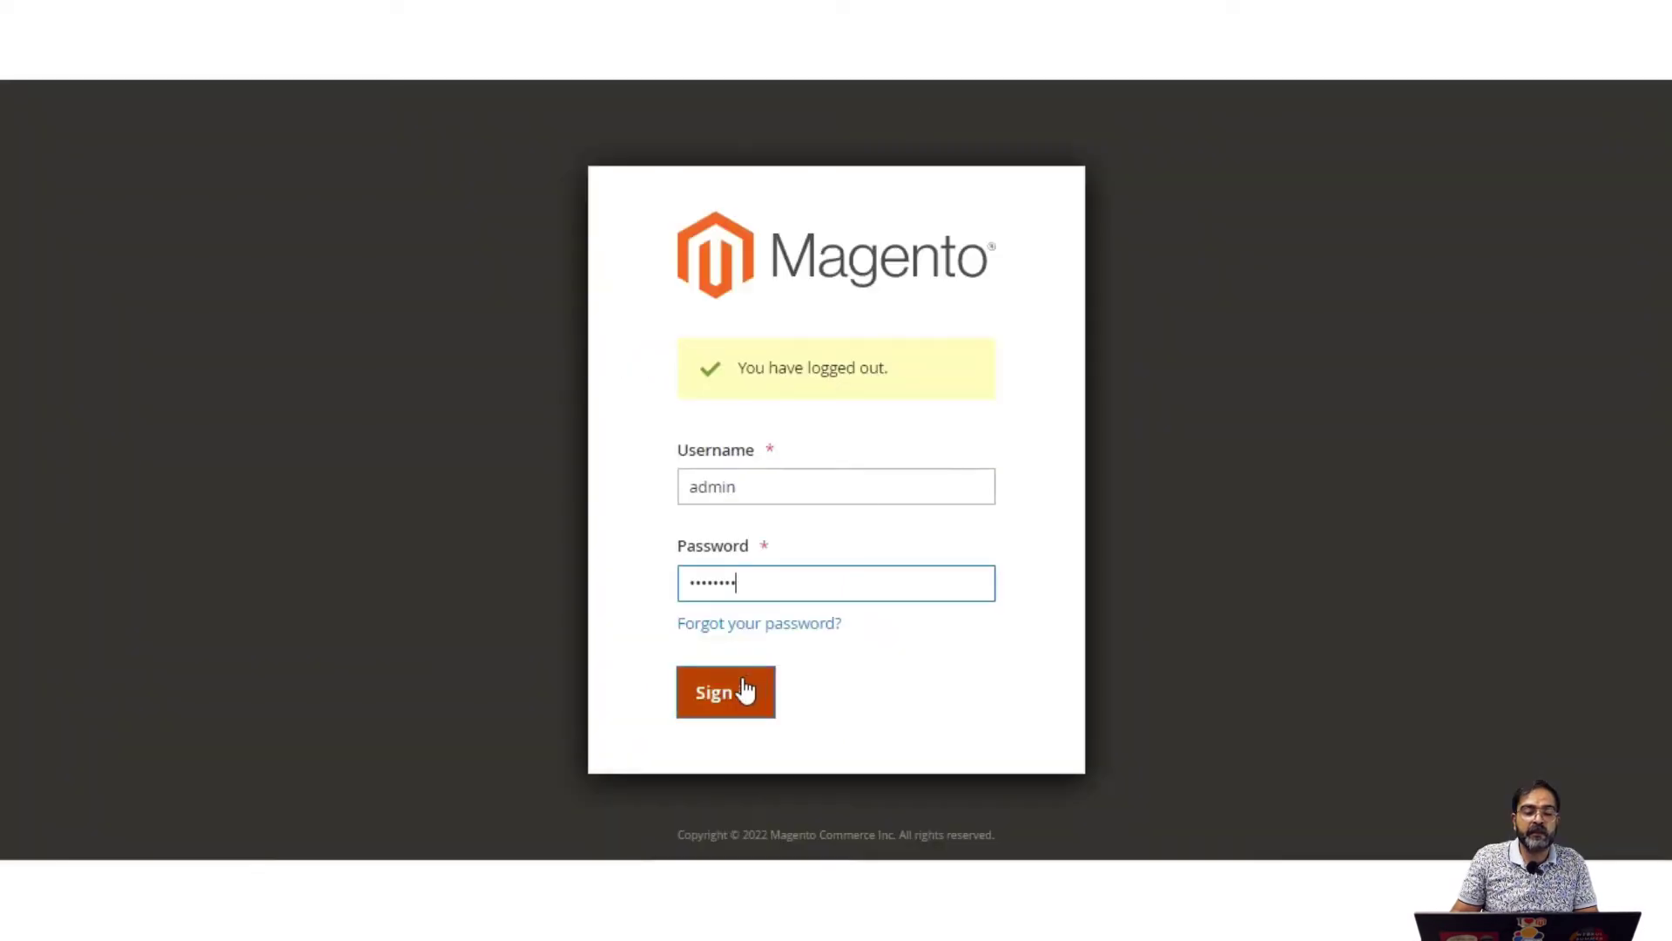
# Step: Switch to the Magento admin, sign in with the filled-in admin credentials, and open the Sales orders list
pyautogui.click(736, 691)
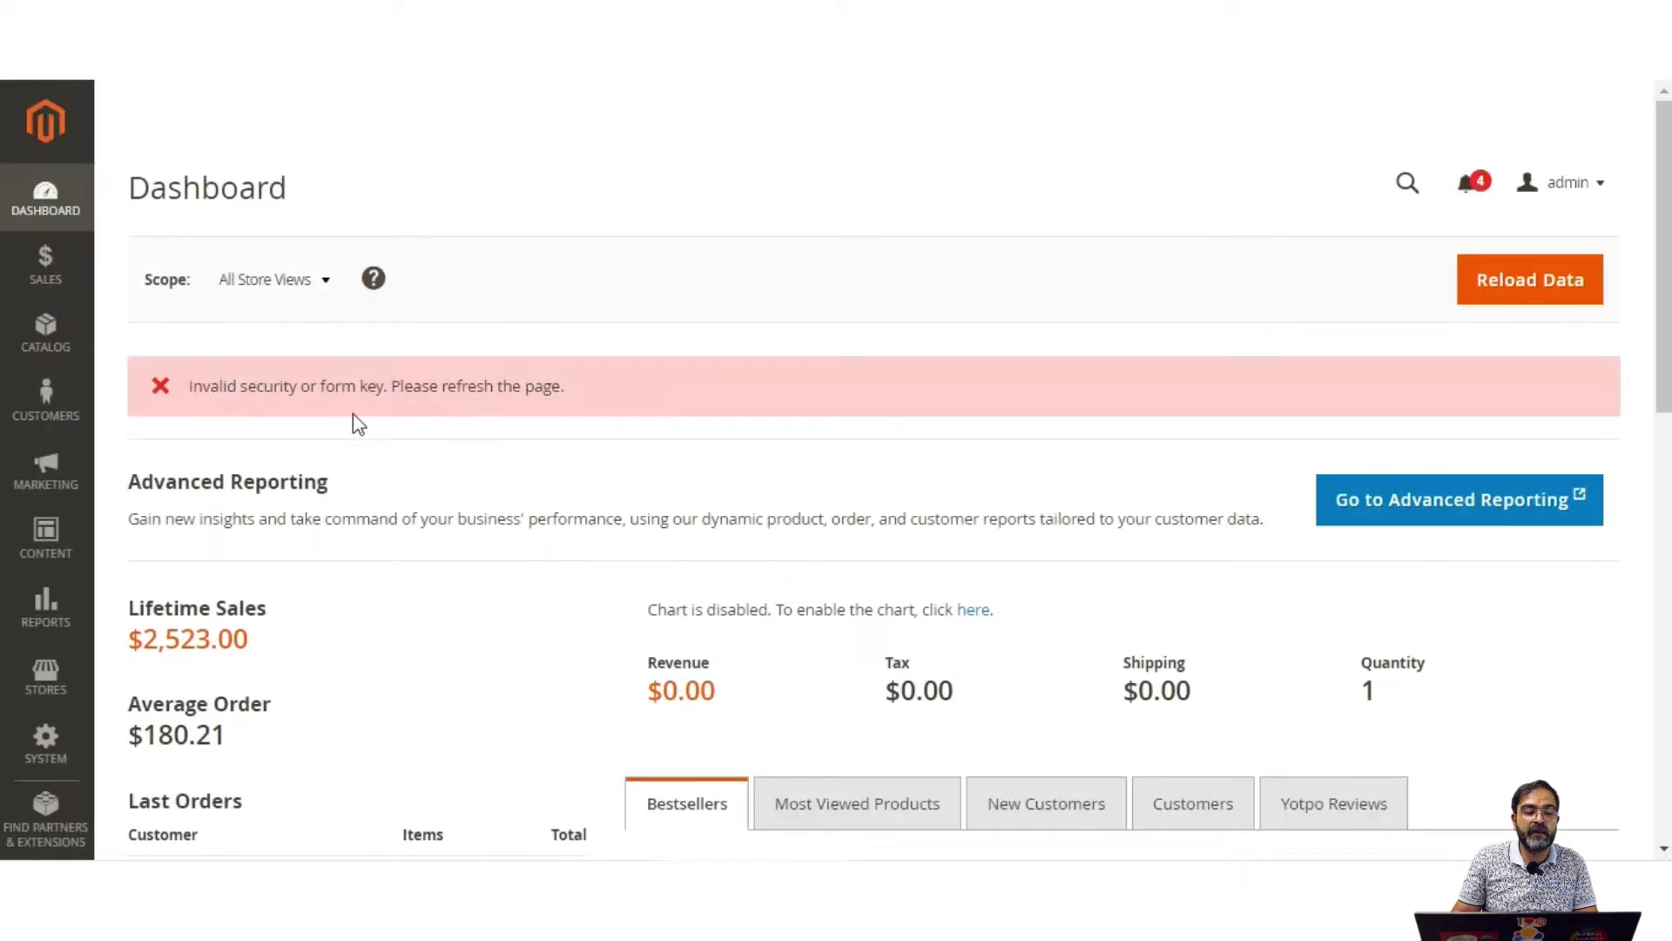
pyautogui.click(51, 280)
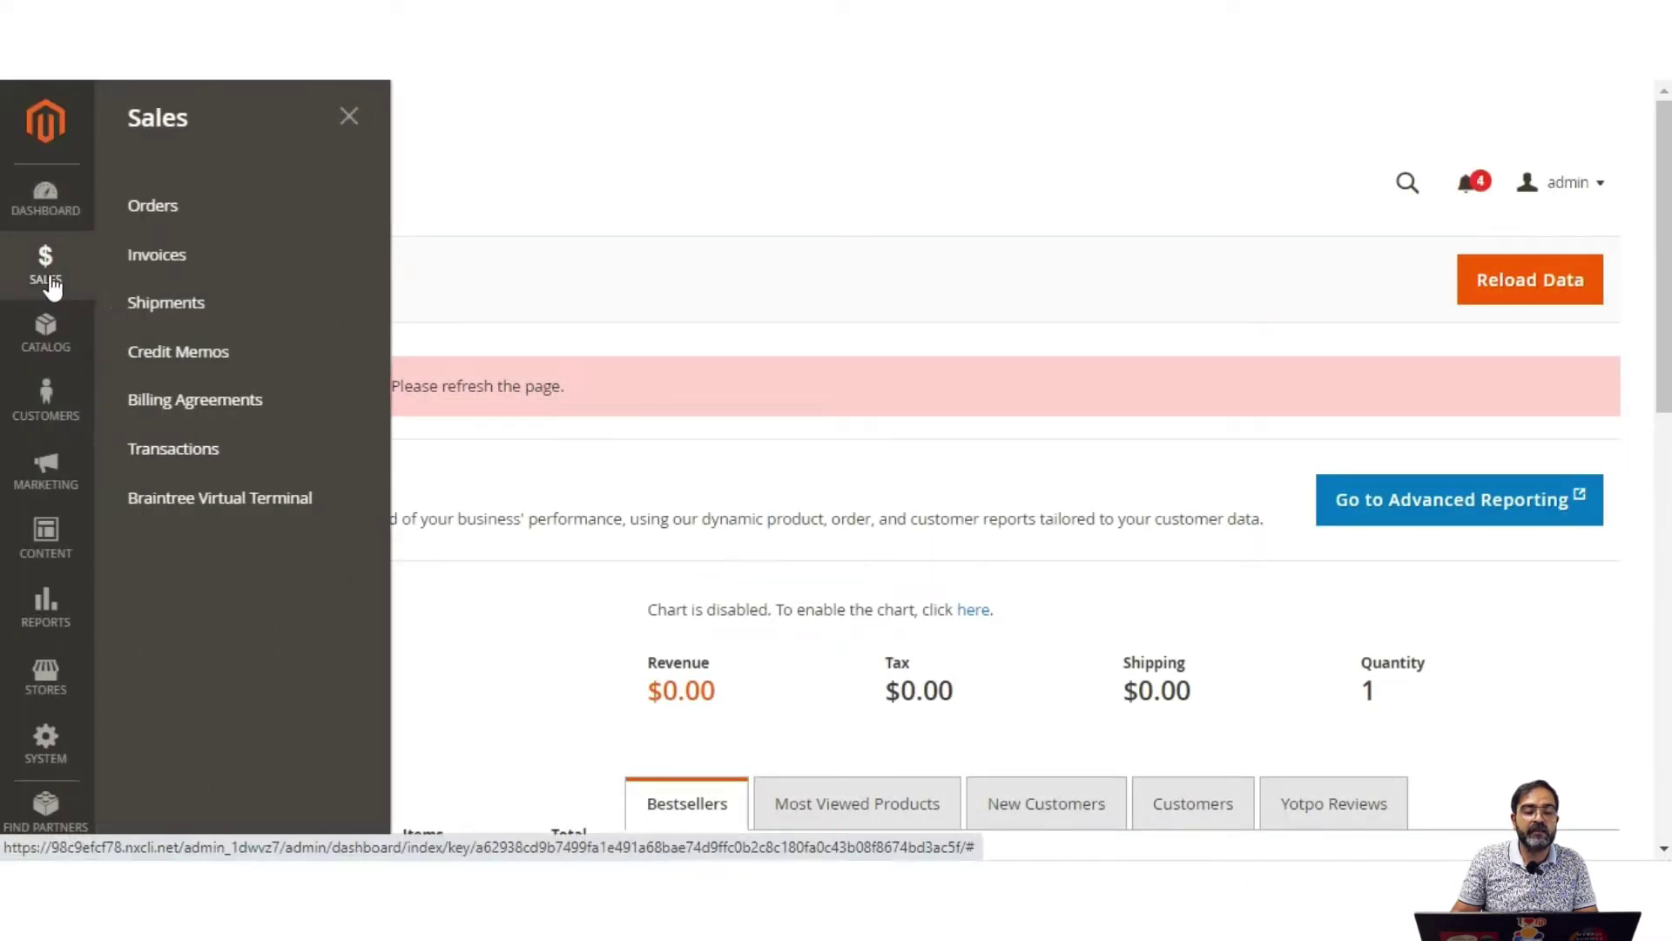
pyautogui.click(200, 225)
pyautogui.moveTo(200, 224)
pyautogui.mouseDown()
pyautogui.moveTo(220, 176)
pyautogui.moveTo(223, 212)
pyautogui.mouseUp()
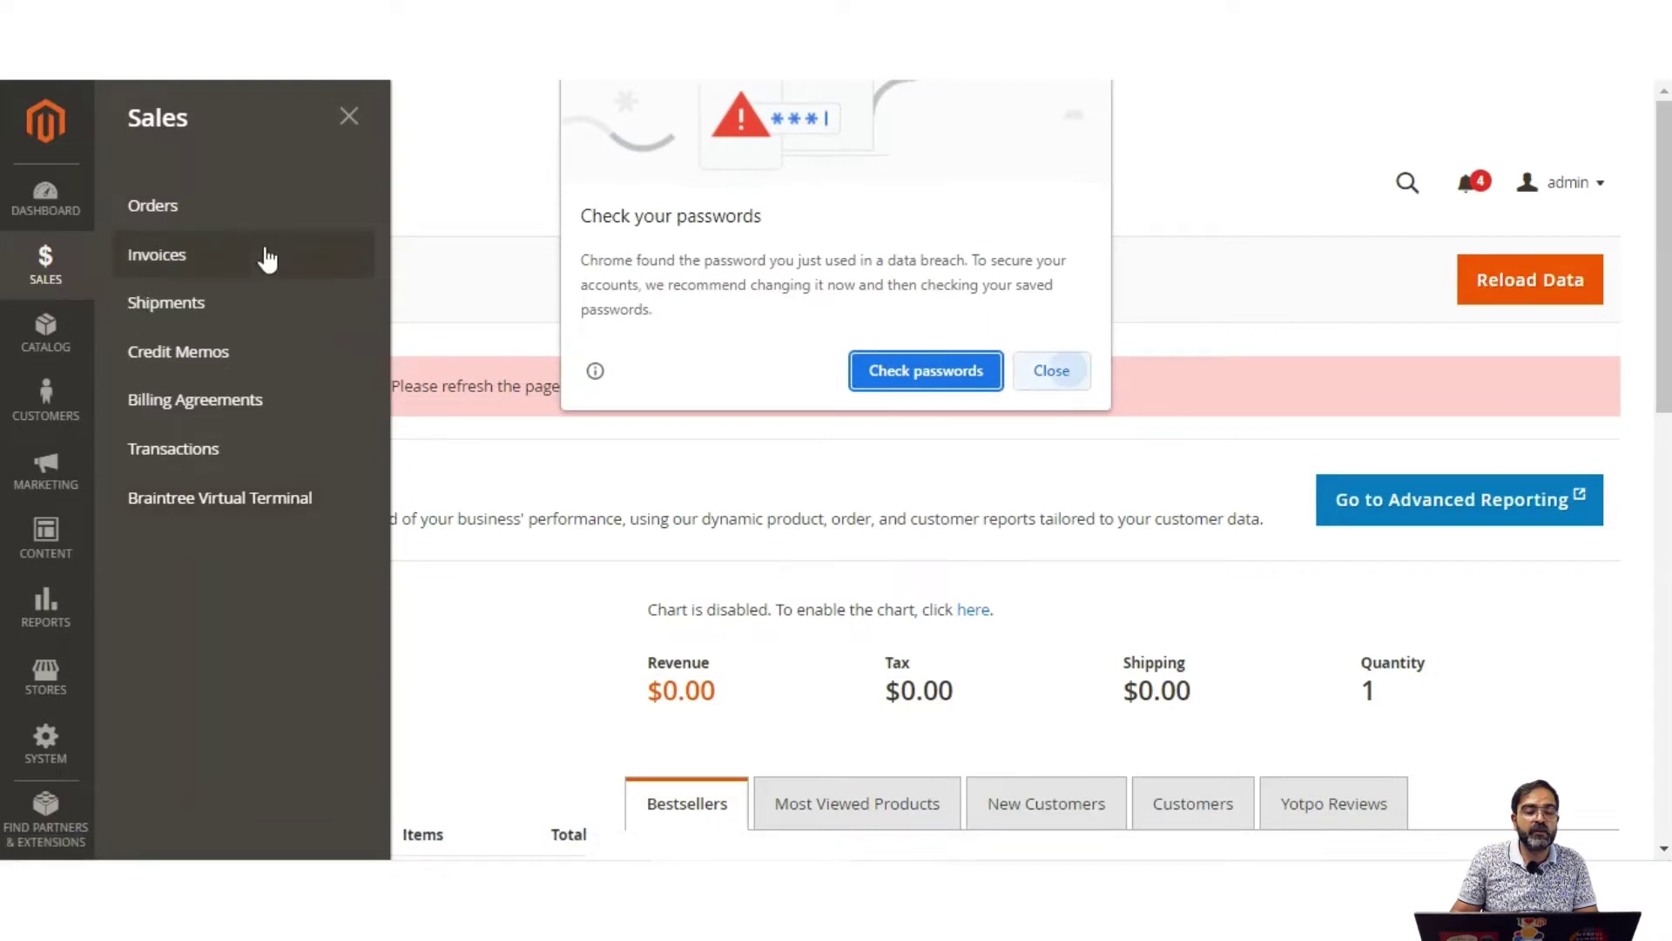
pyautogui.click(1400, 362)
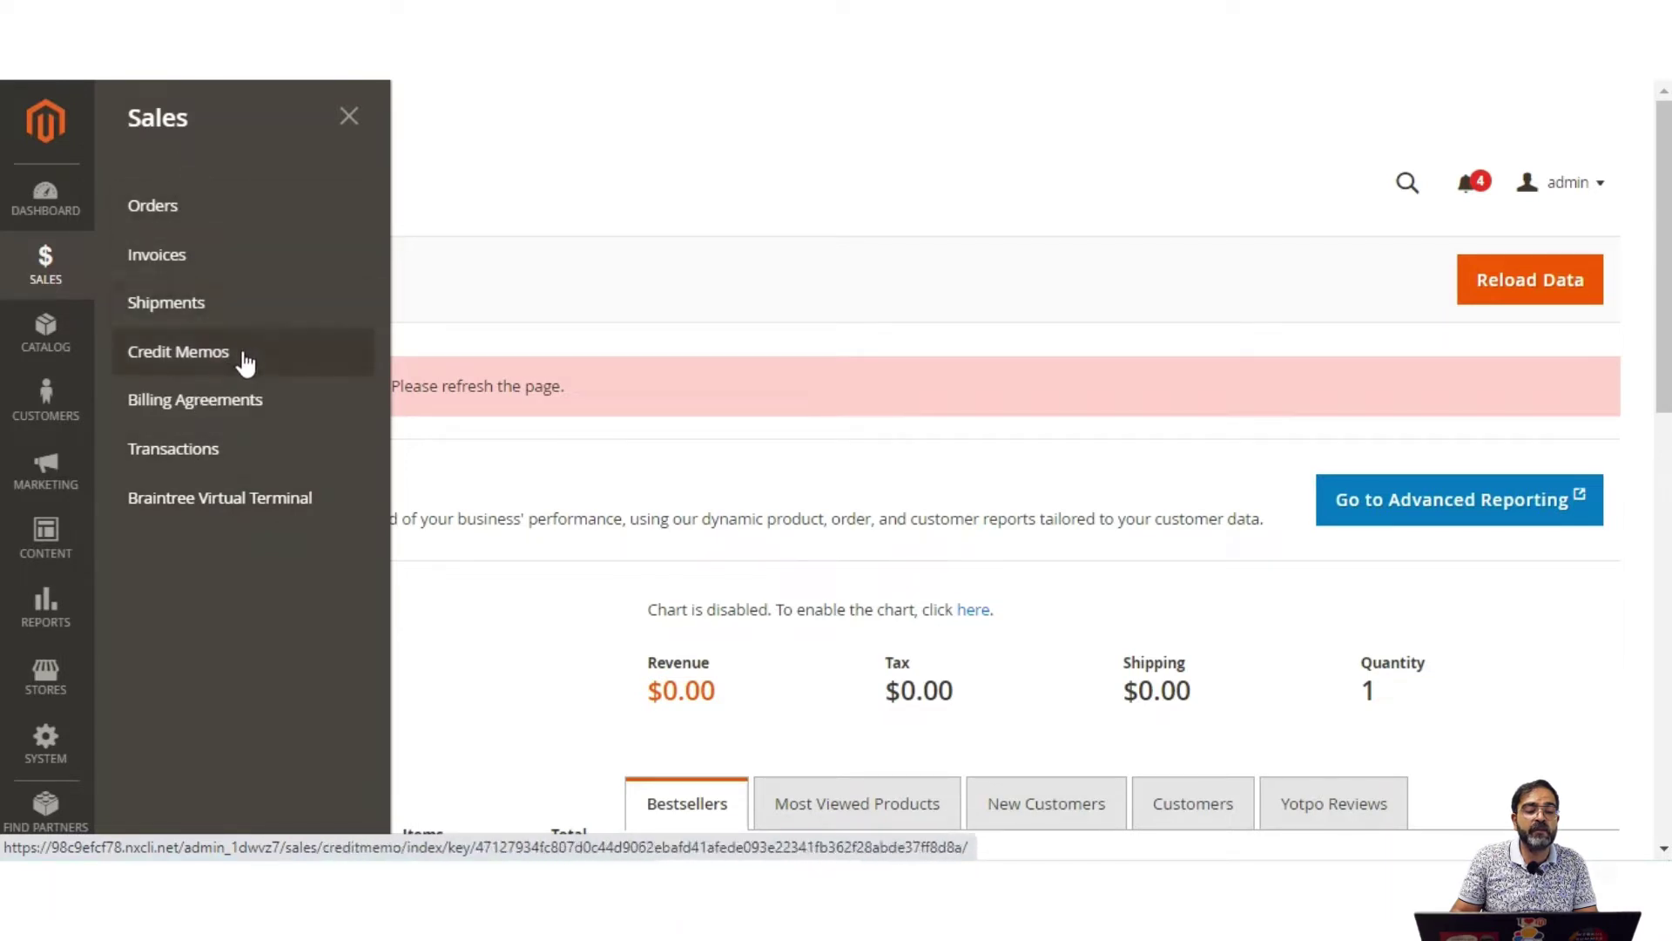
pyautogui.click(214, 222)
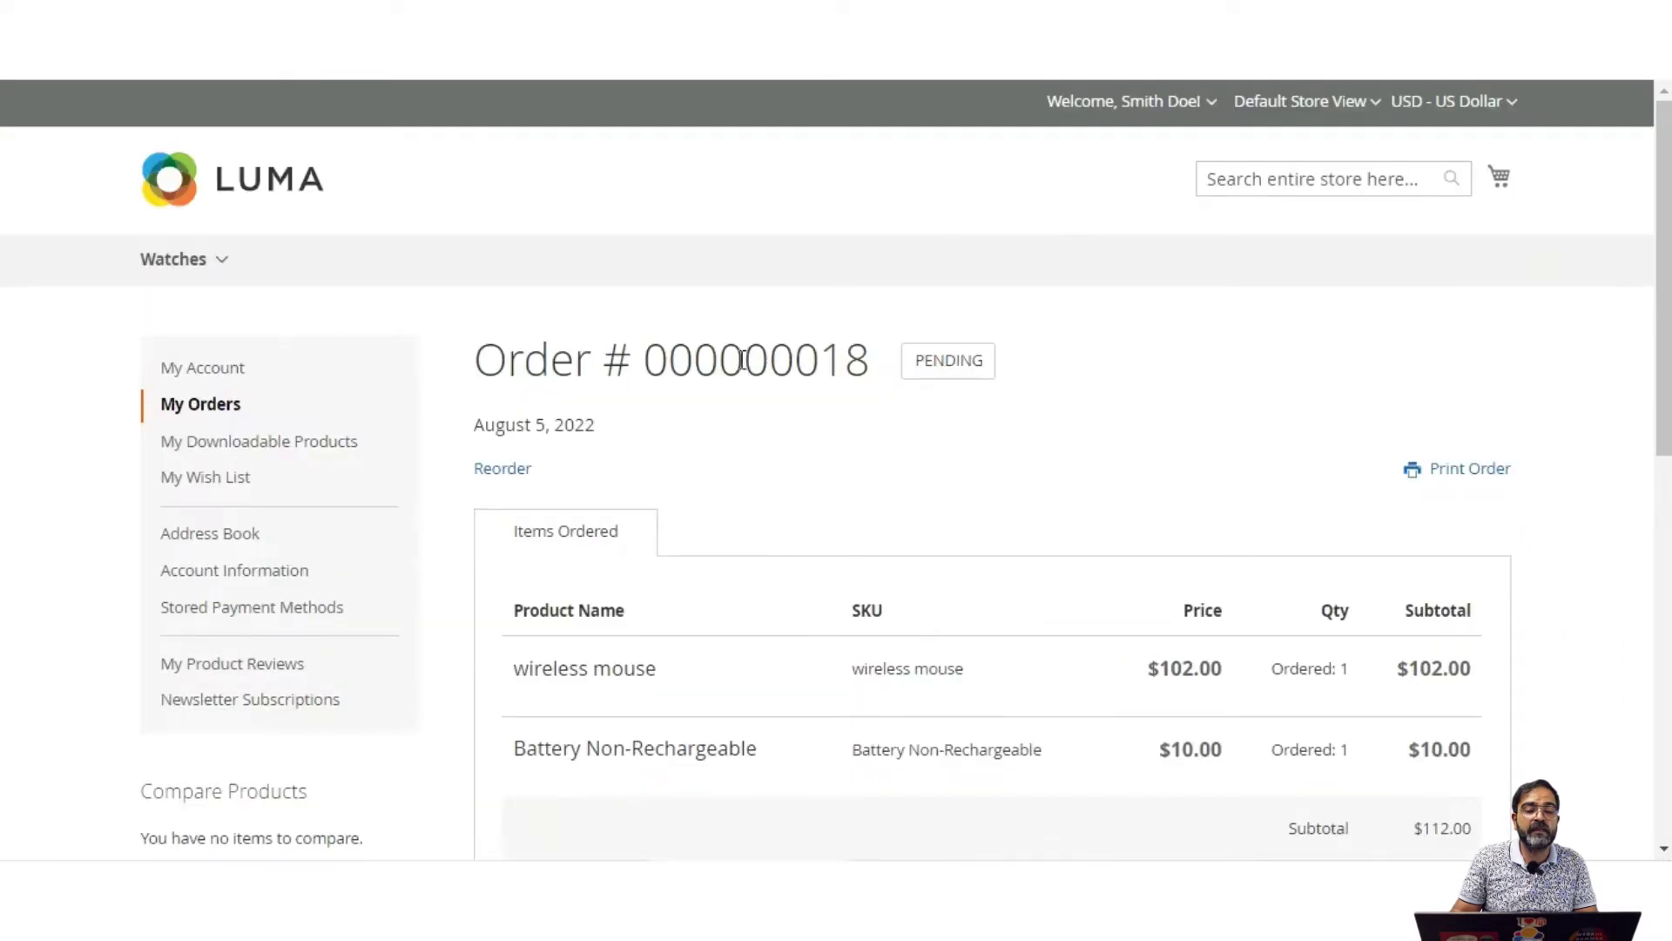
# Step: Check the order number on the storefront, and examine the admin orders list's keyword search and bulk actions
pyautogui.moveTo(668, 359); pyautogui.dragTo(873, 344)
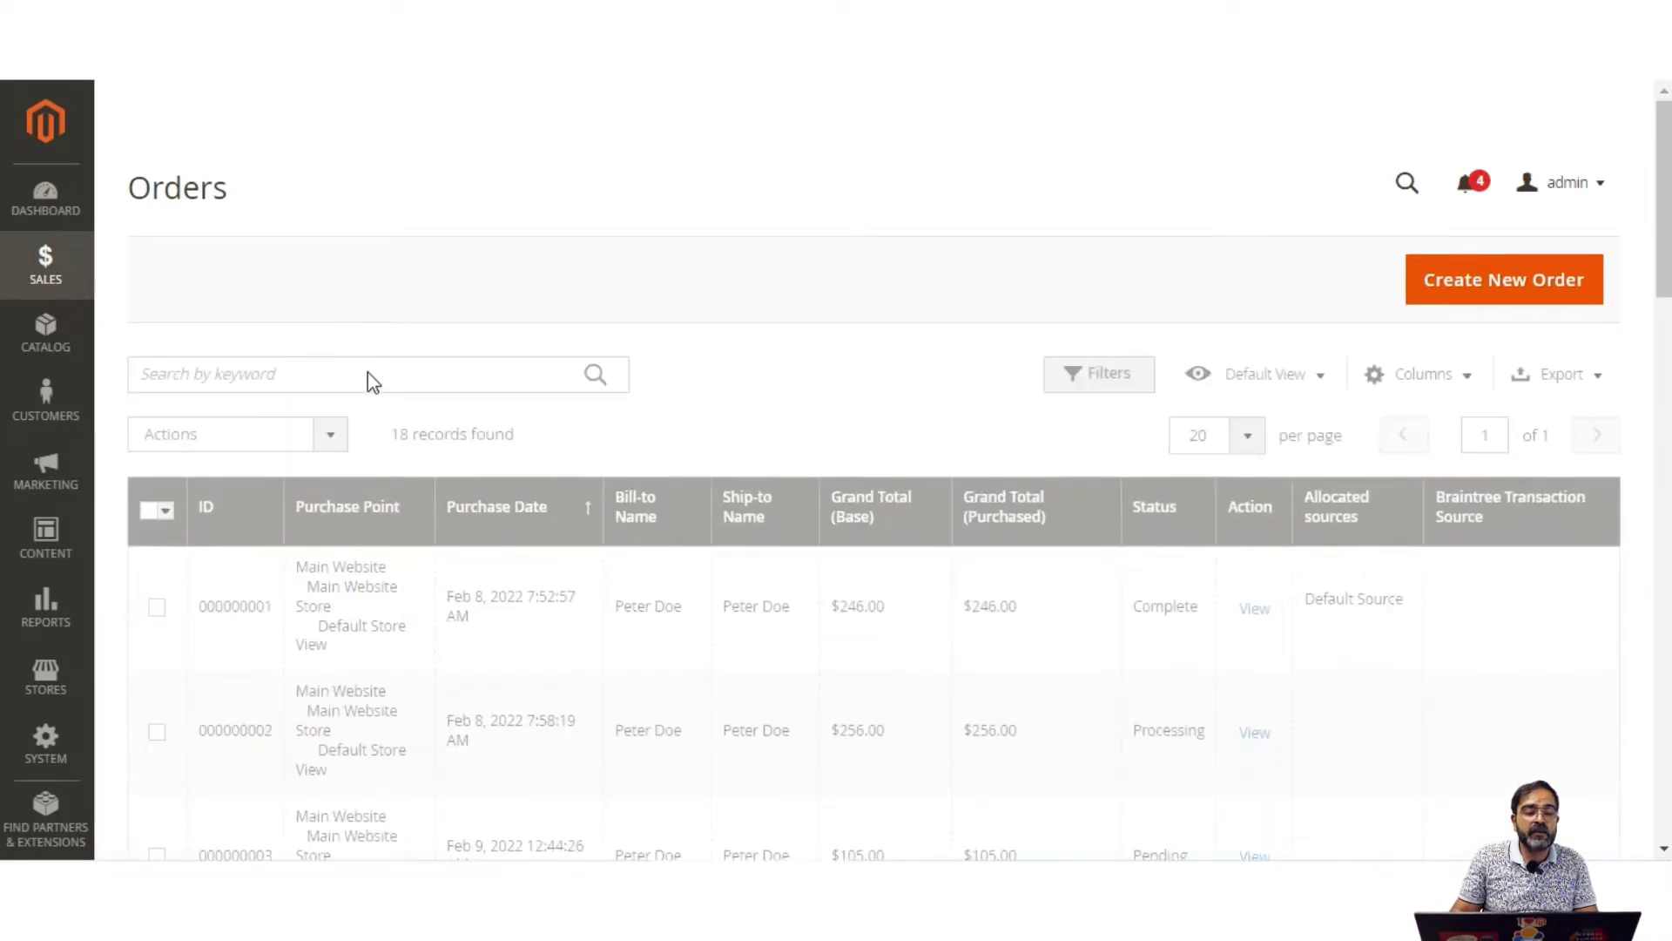
pyautogui.click(276, 374)
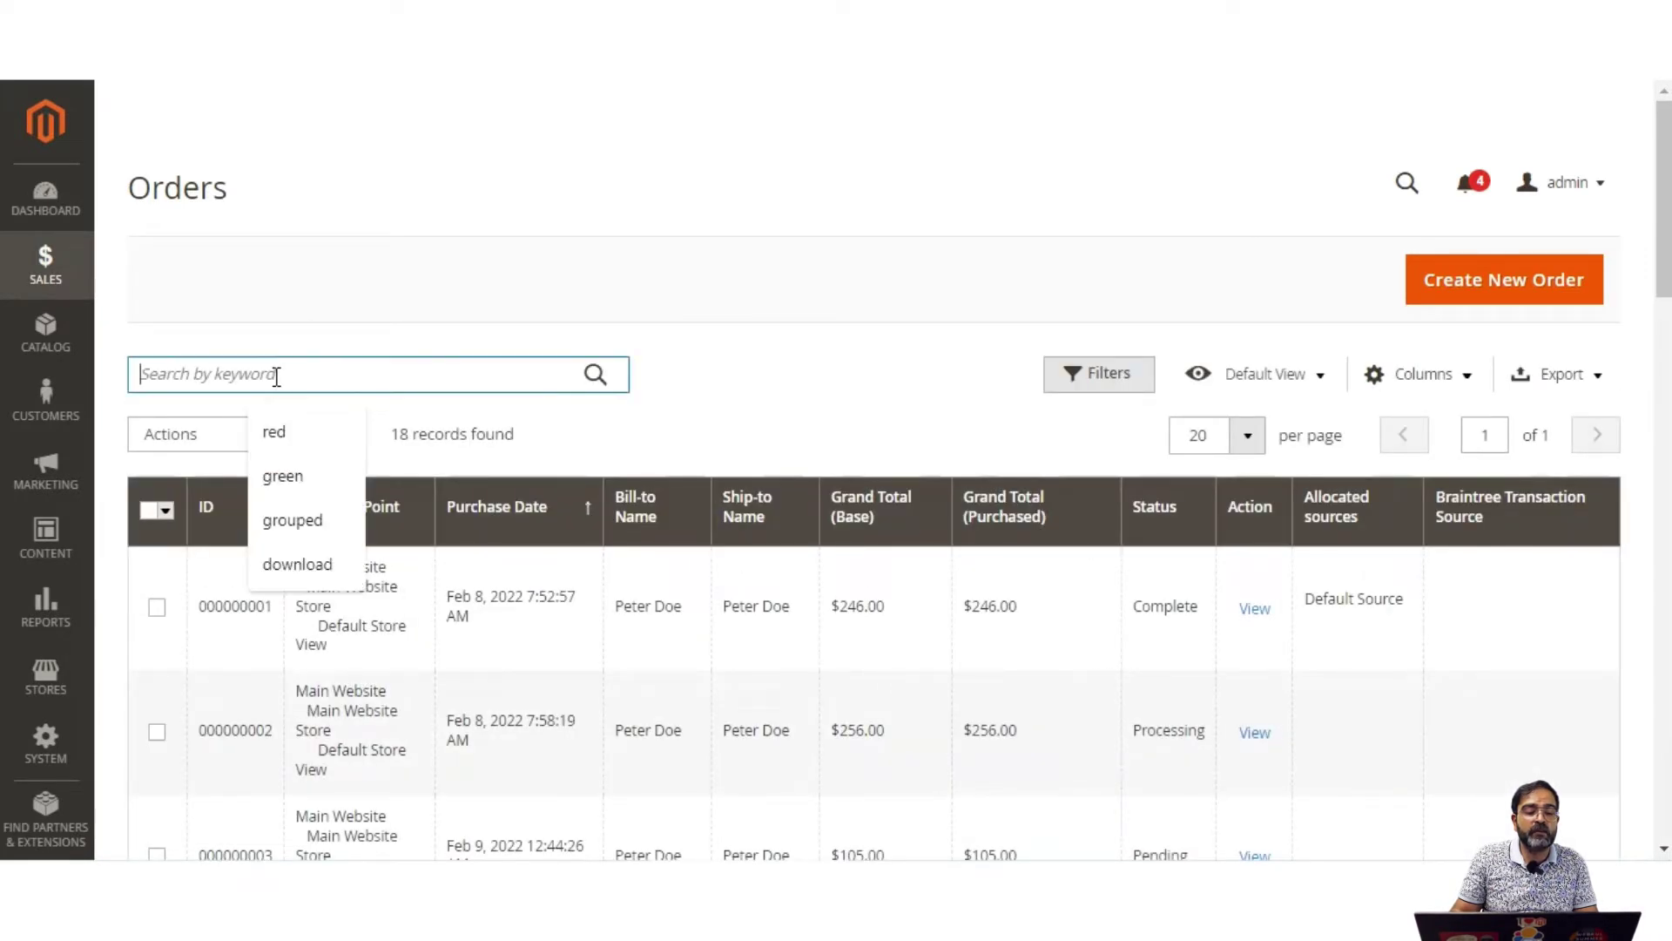
pyautogui.click(805, 376)
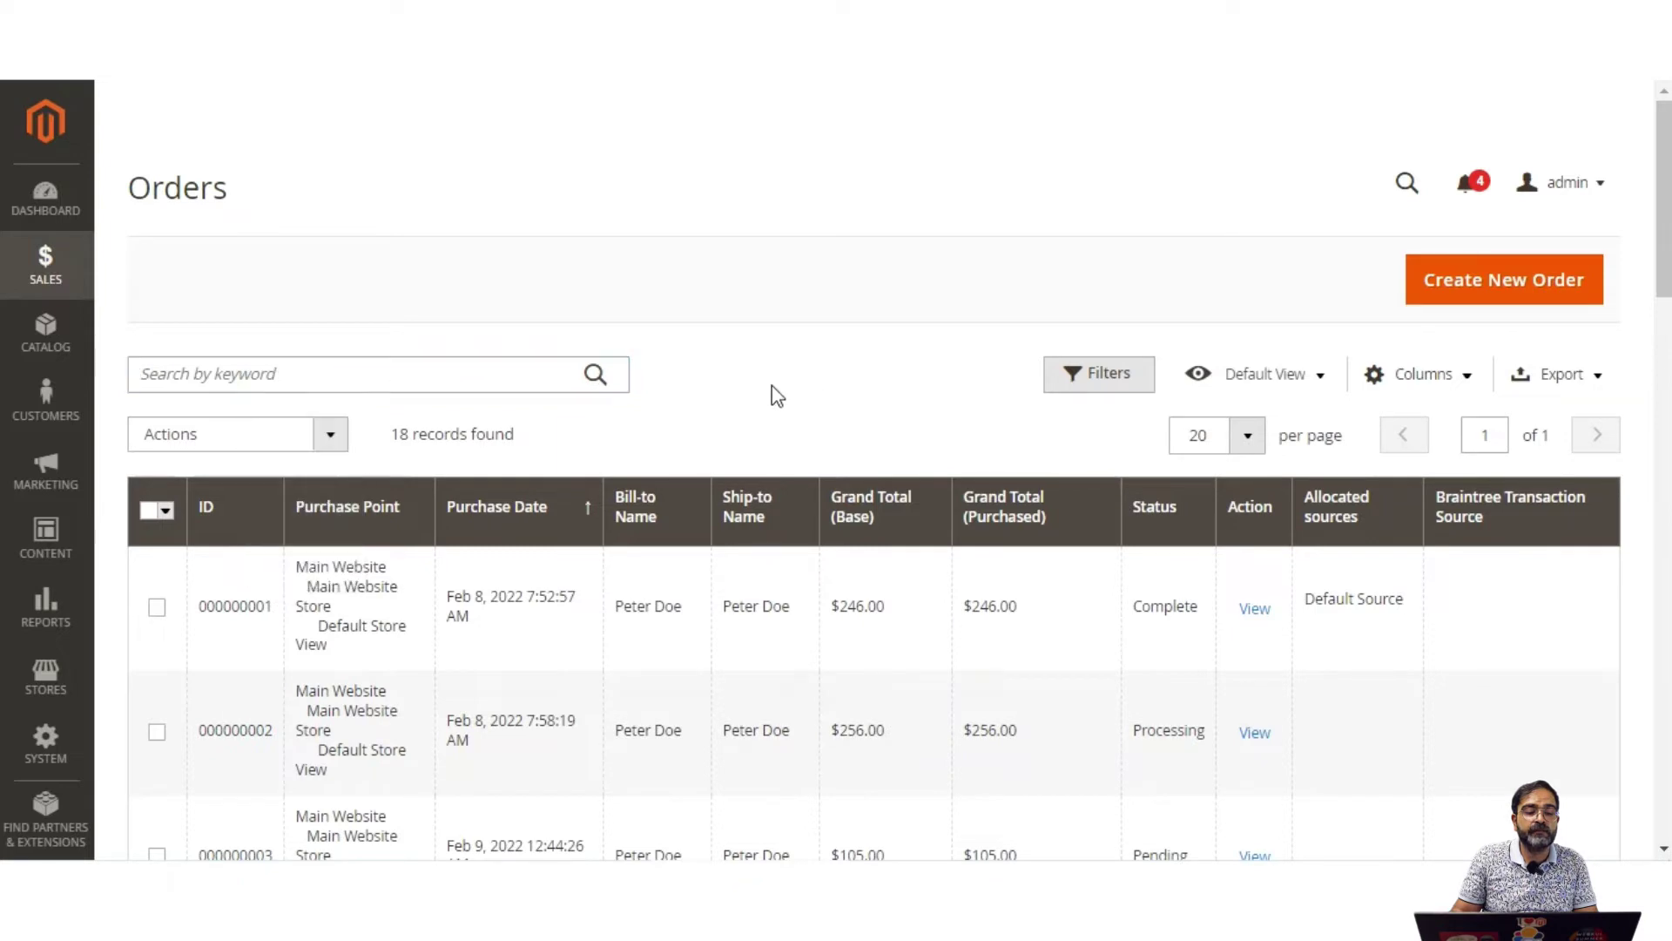
pyautogui.click(332, 440)
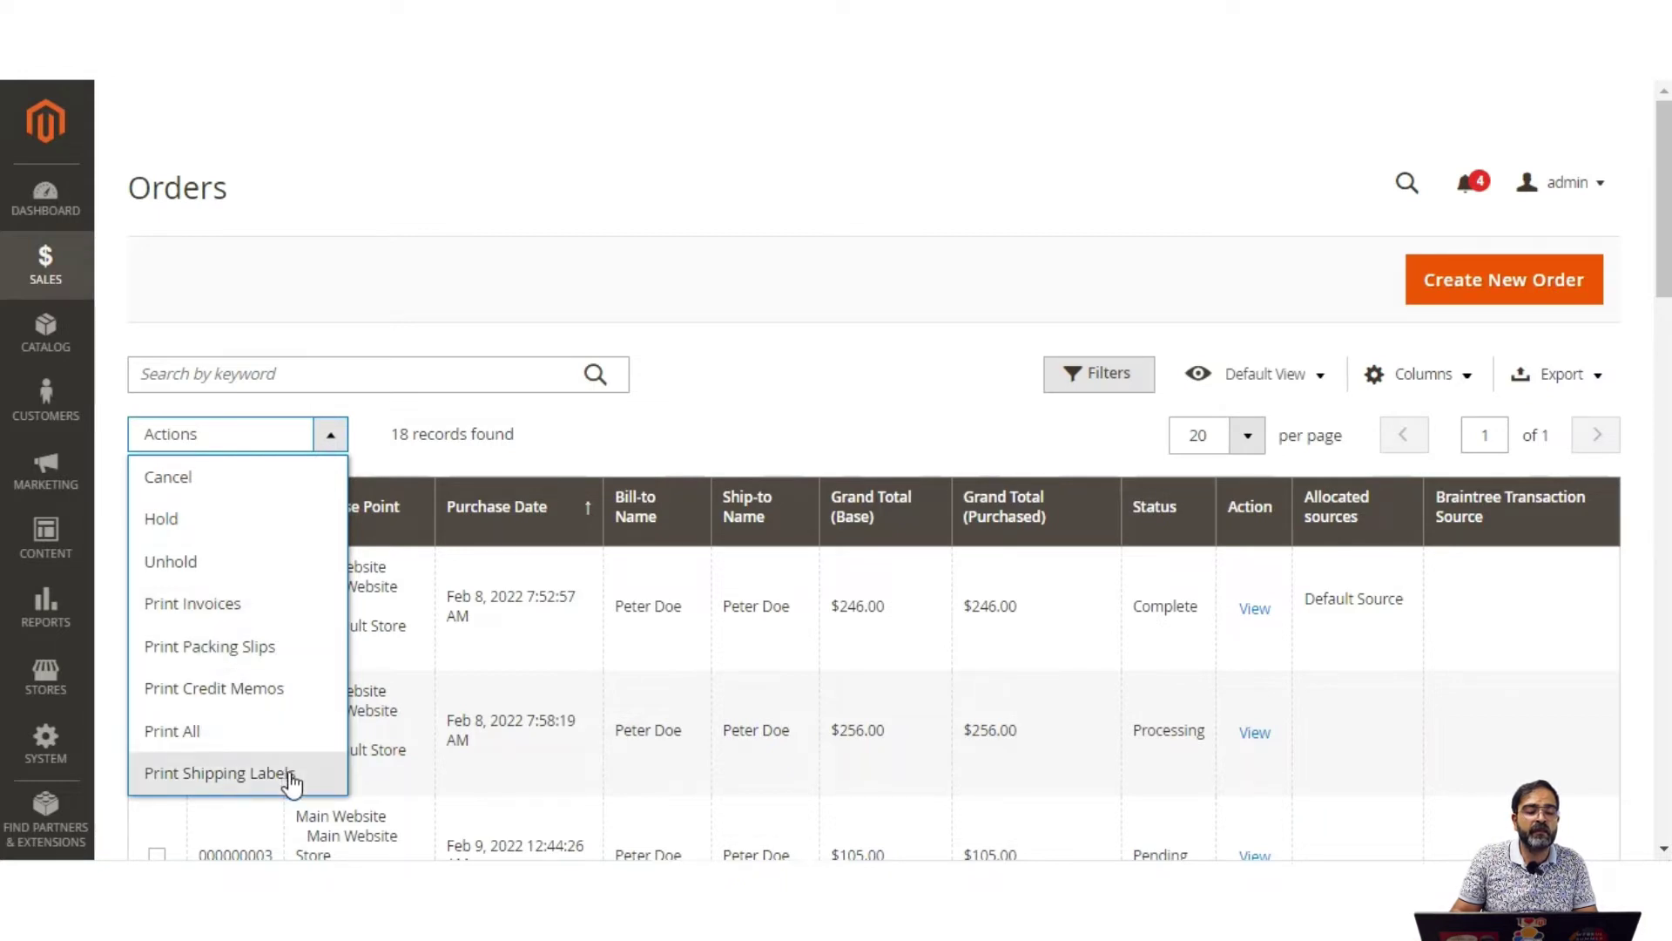
pyautogui.click(734, 435)
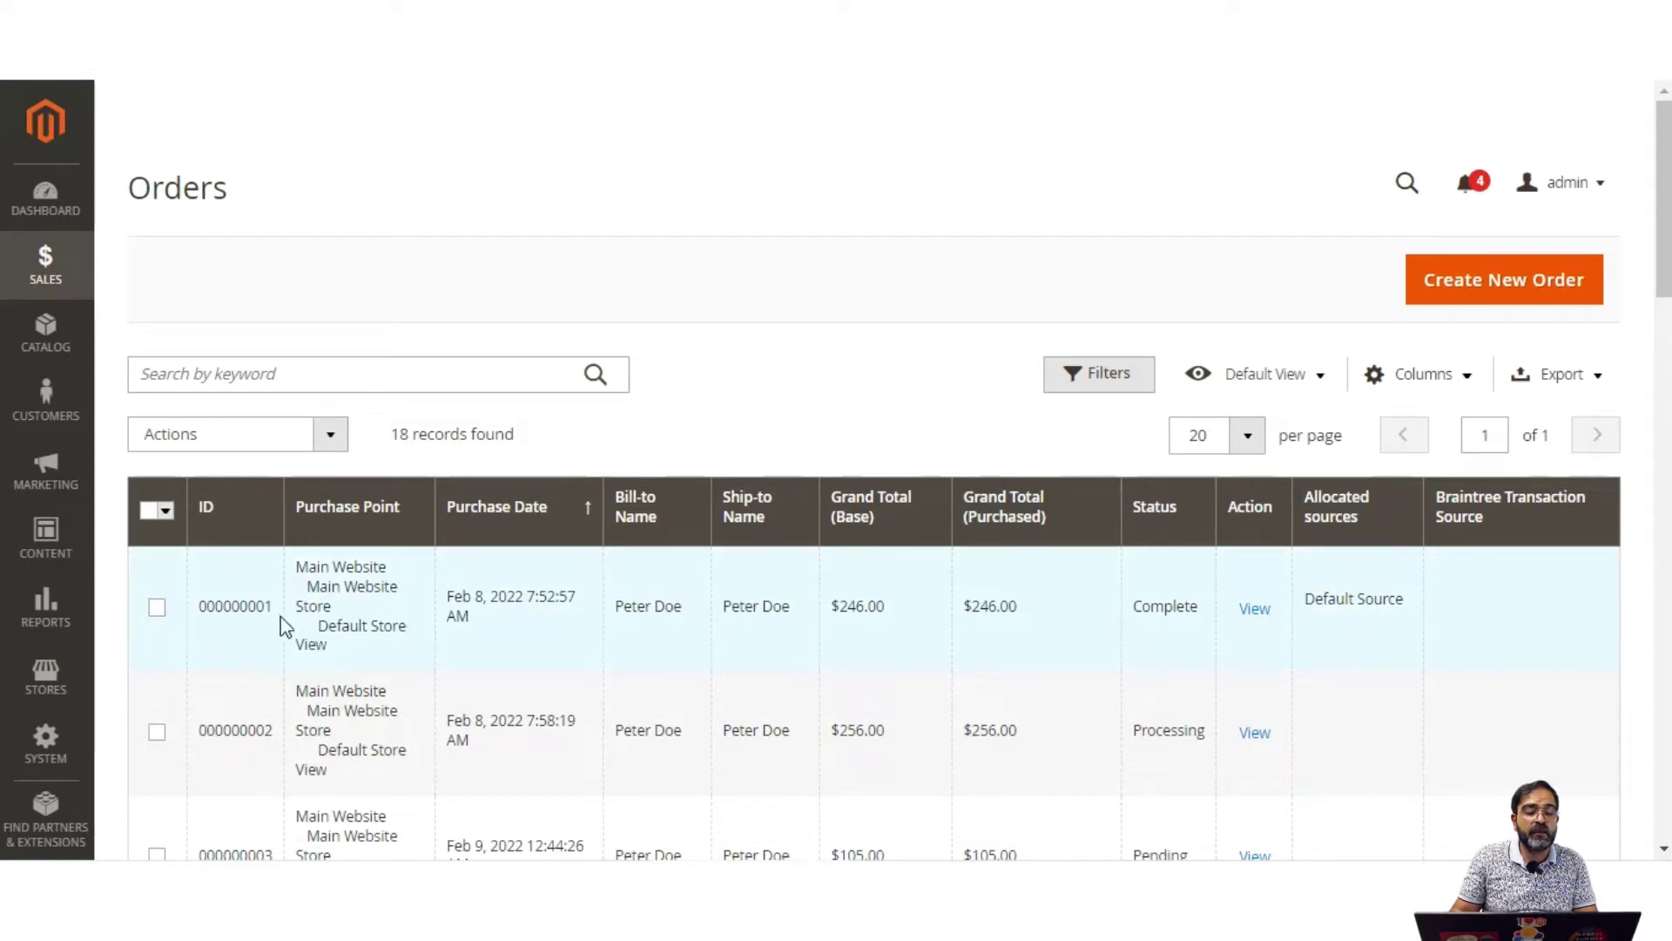
# Step: Sort the orders by ID in descending order and open the newest order's details
pyautogui.click(245, 507)
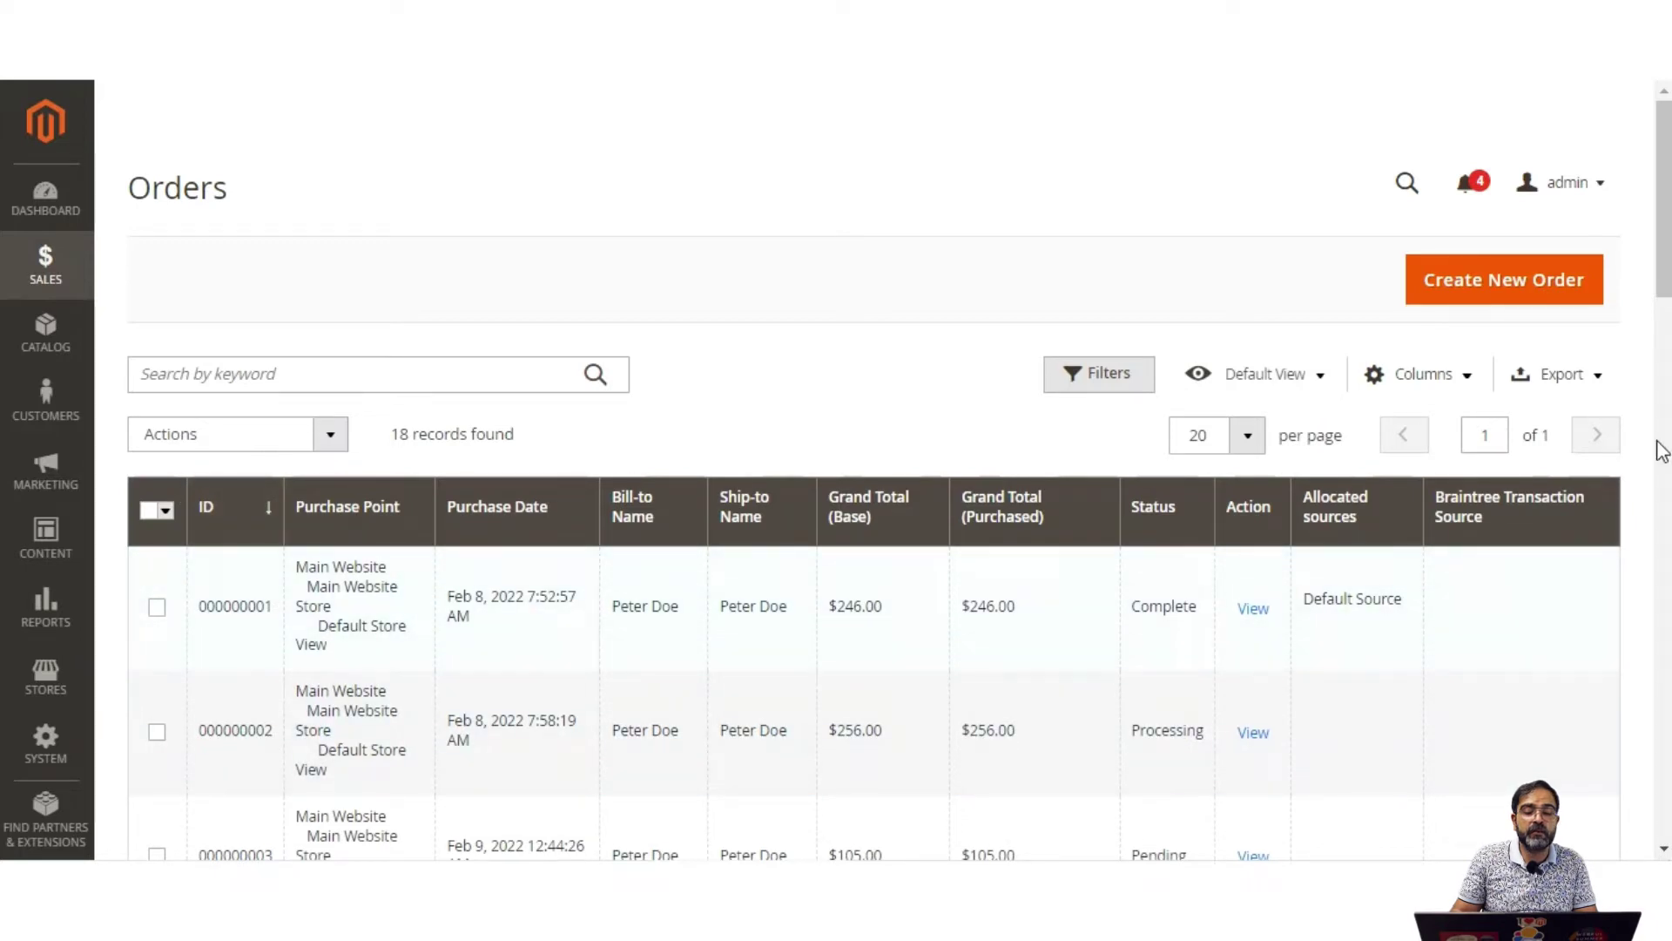
pyautogui.scroll(-5, 1660, 460)
pyautogui.scroll(4, 1370, 357)
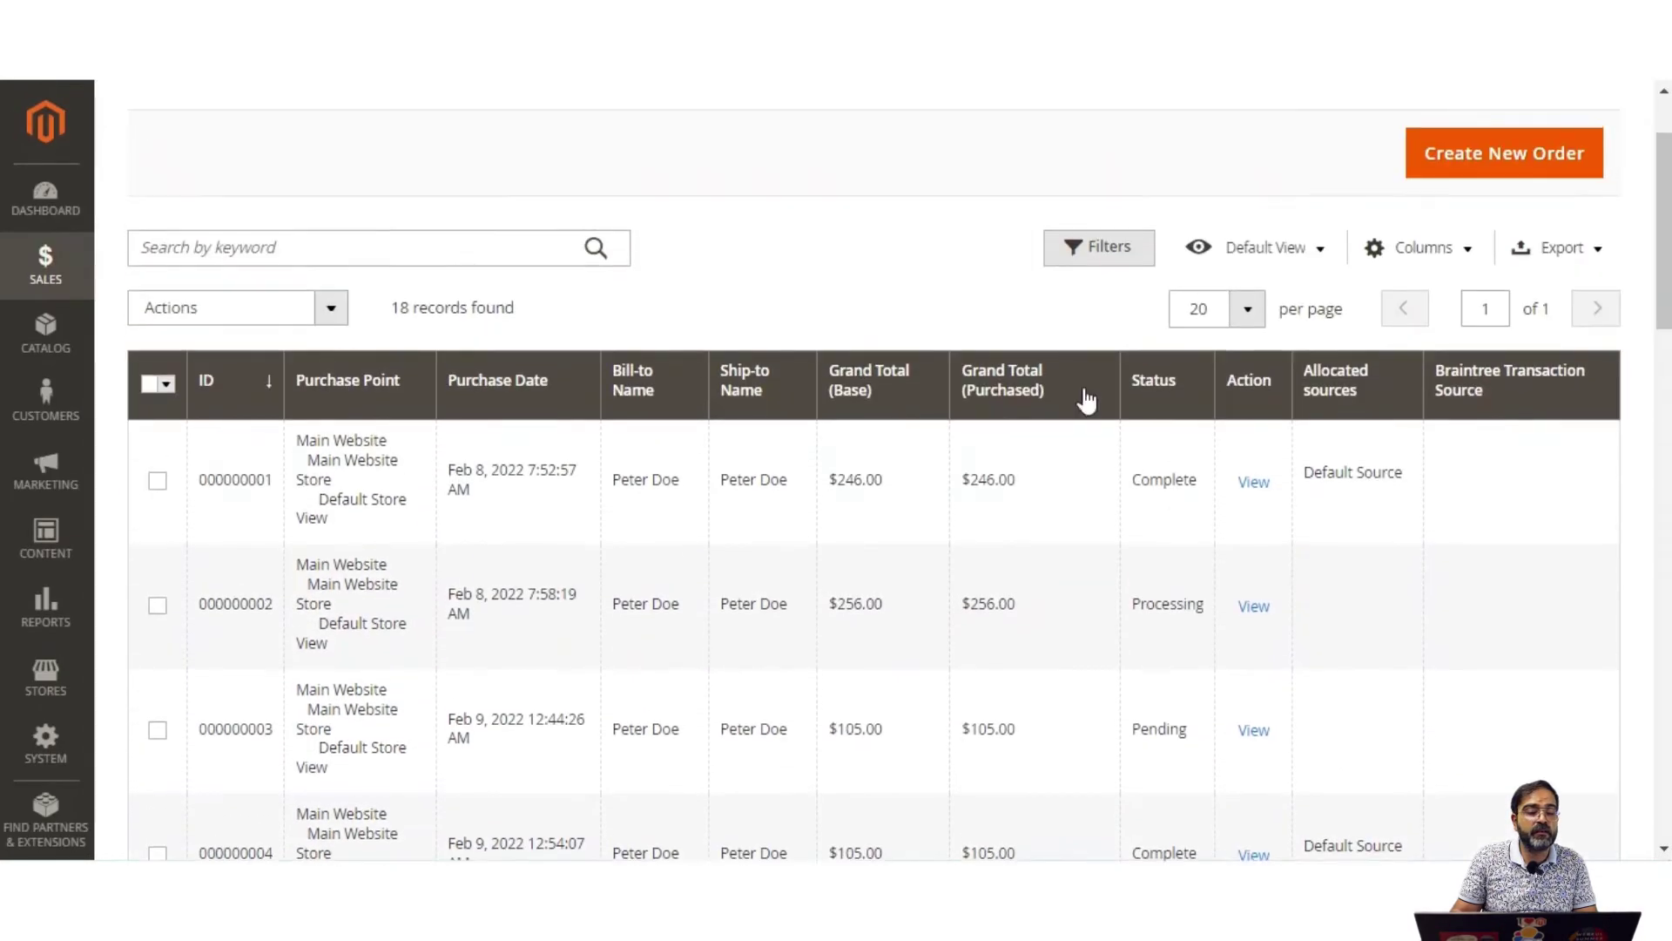
pyautogui.click(250, 381)
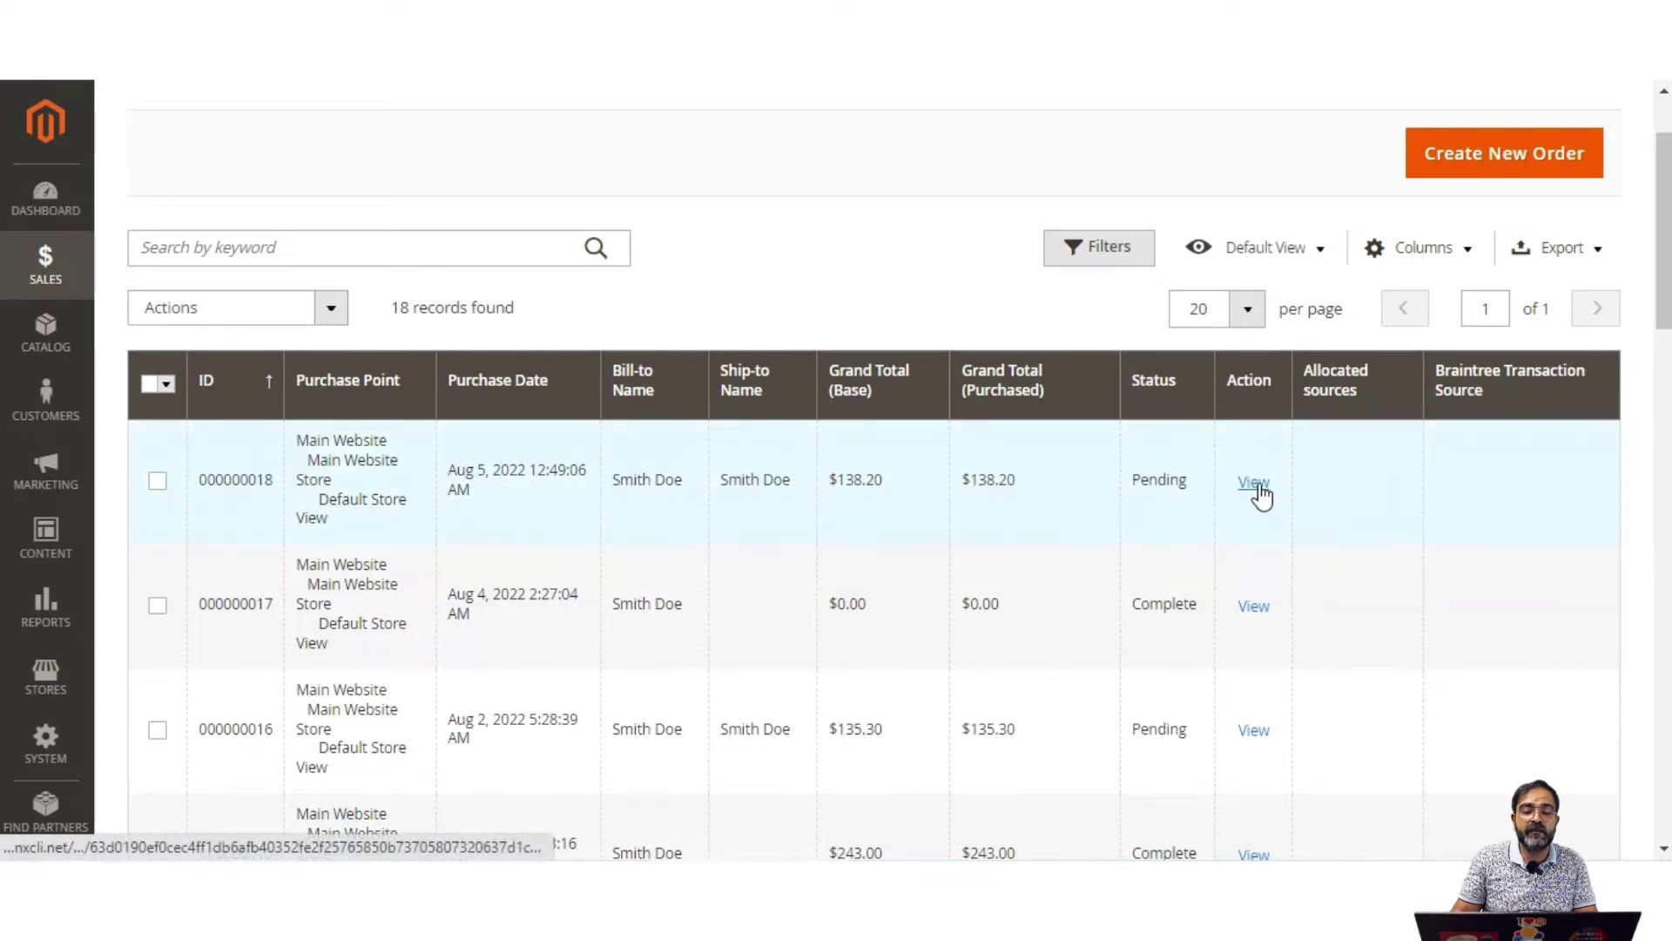
pyautogui.click(1263, 492)
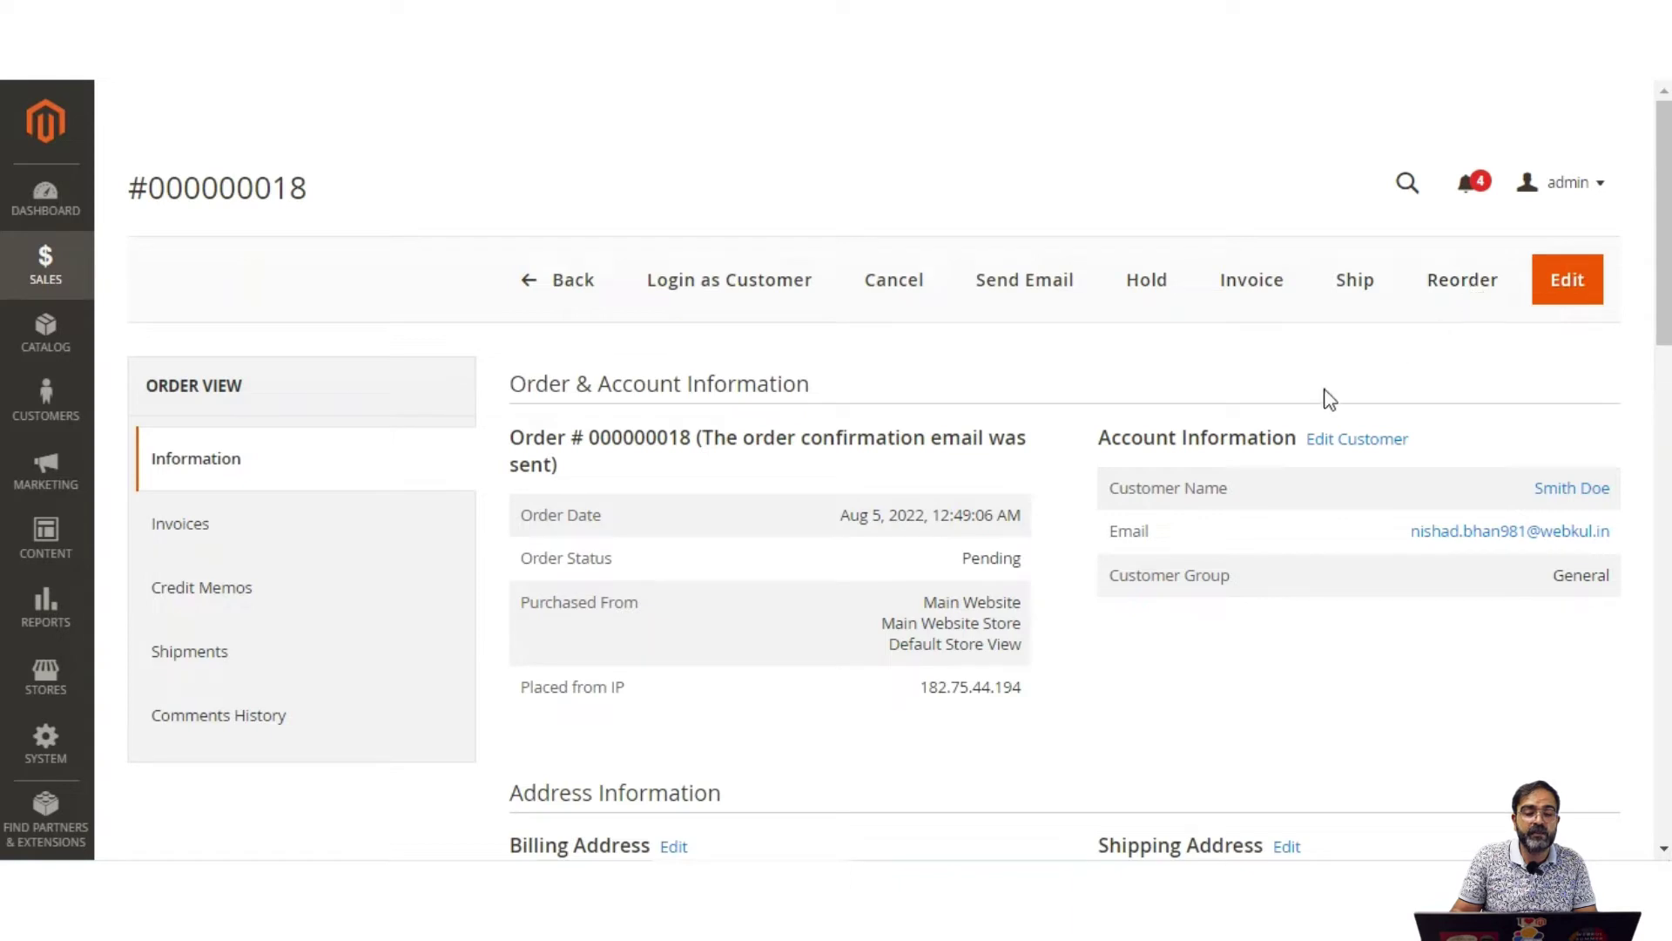
# Step: Look through the order's invoices, credit memos, shipments and comments history, and return to the invoices list
pyautogui.click(241, 542)
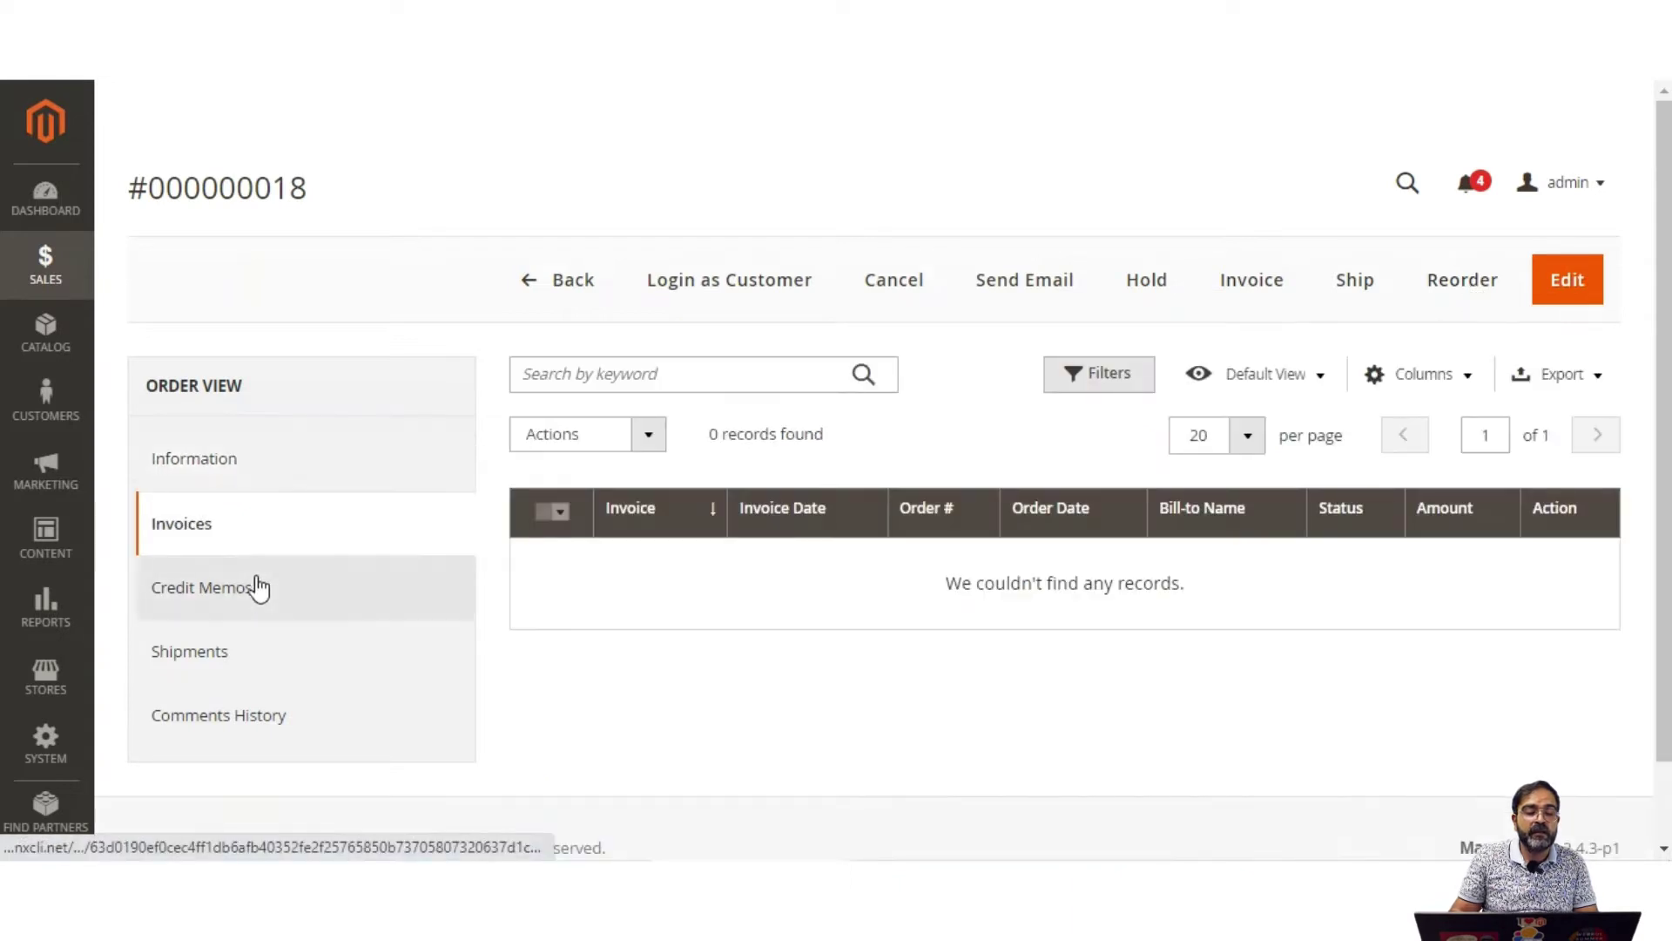
pyautogui.click(317, 597)
pyautogui.click(281, 669)
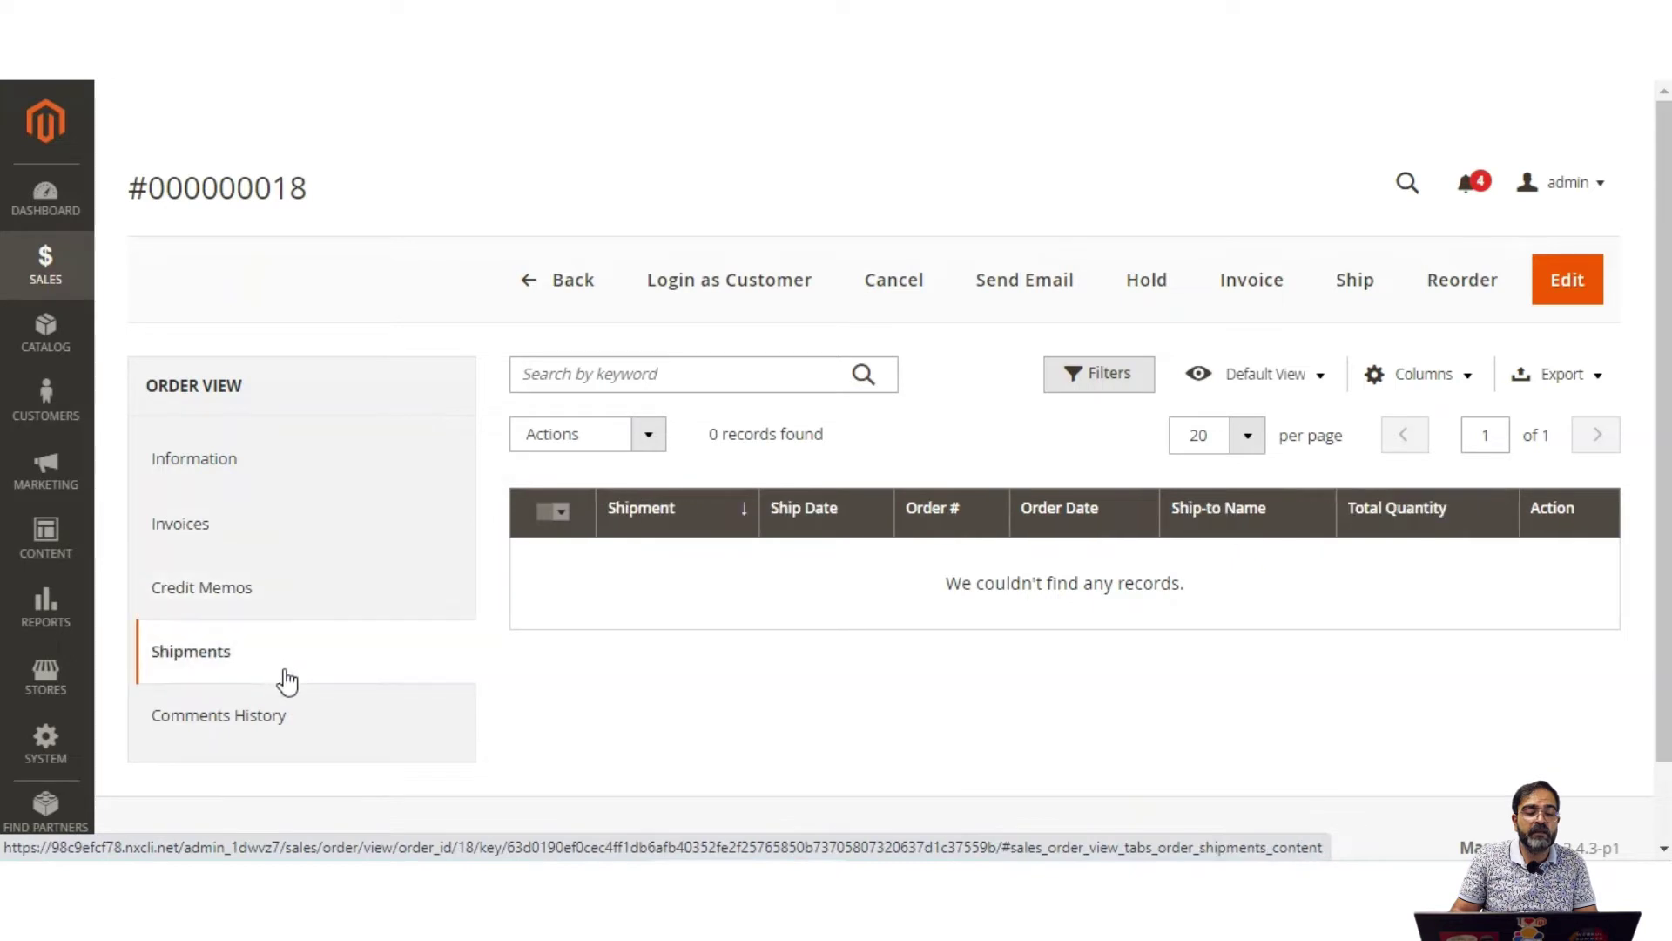
pyautogui.click(286, 724)
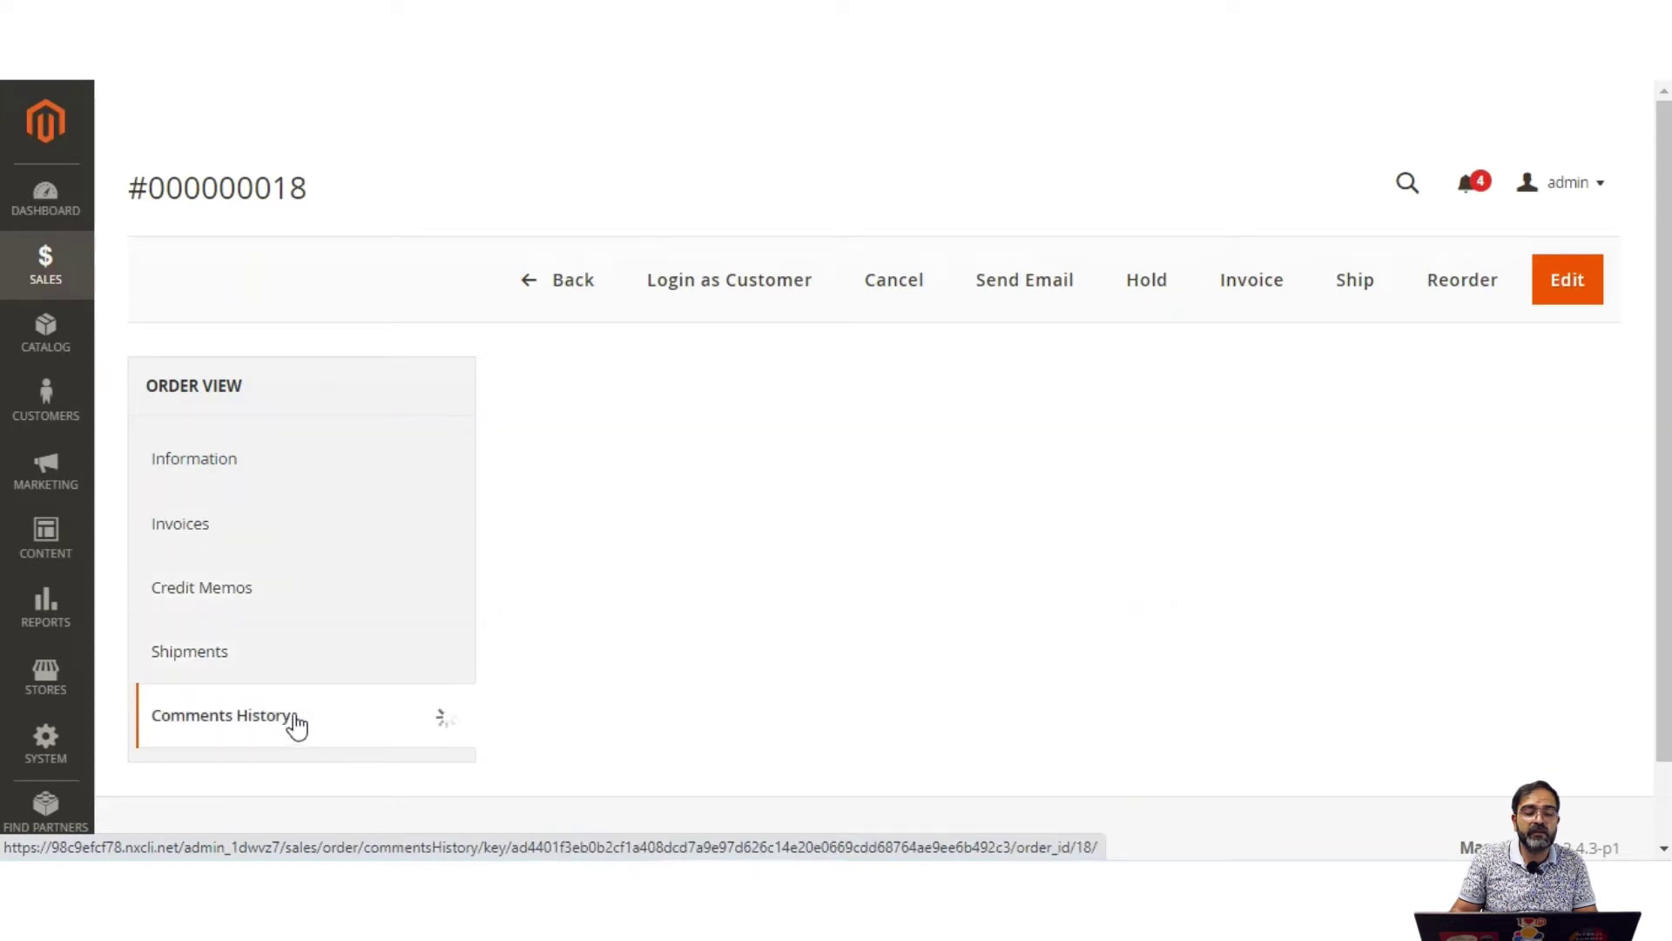
pyautogui.click(266, 521)
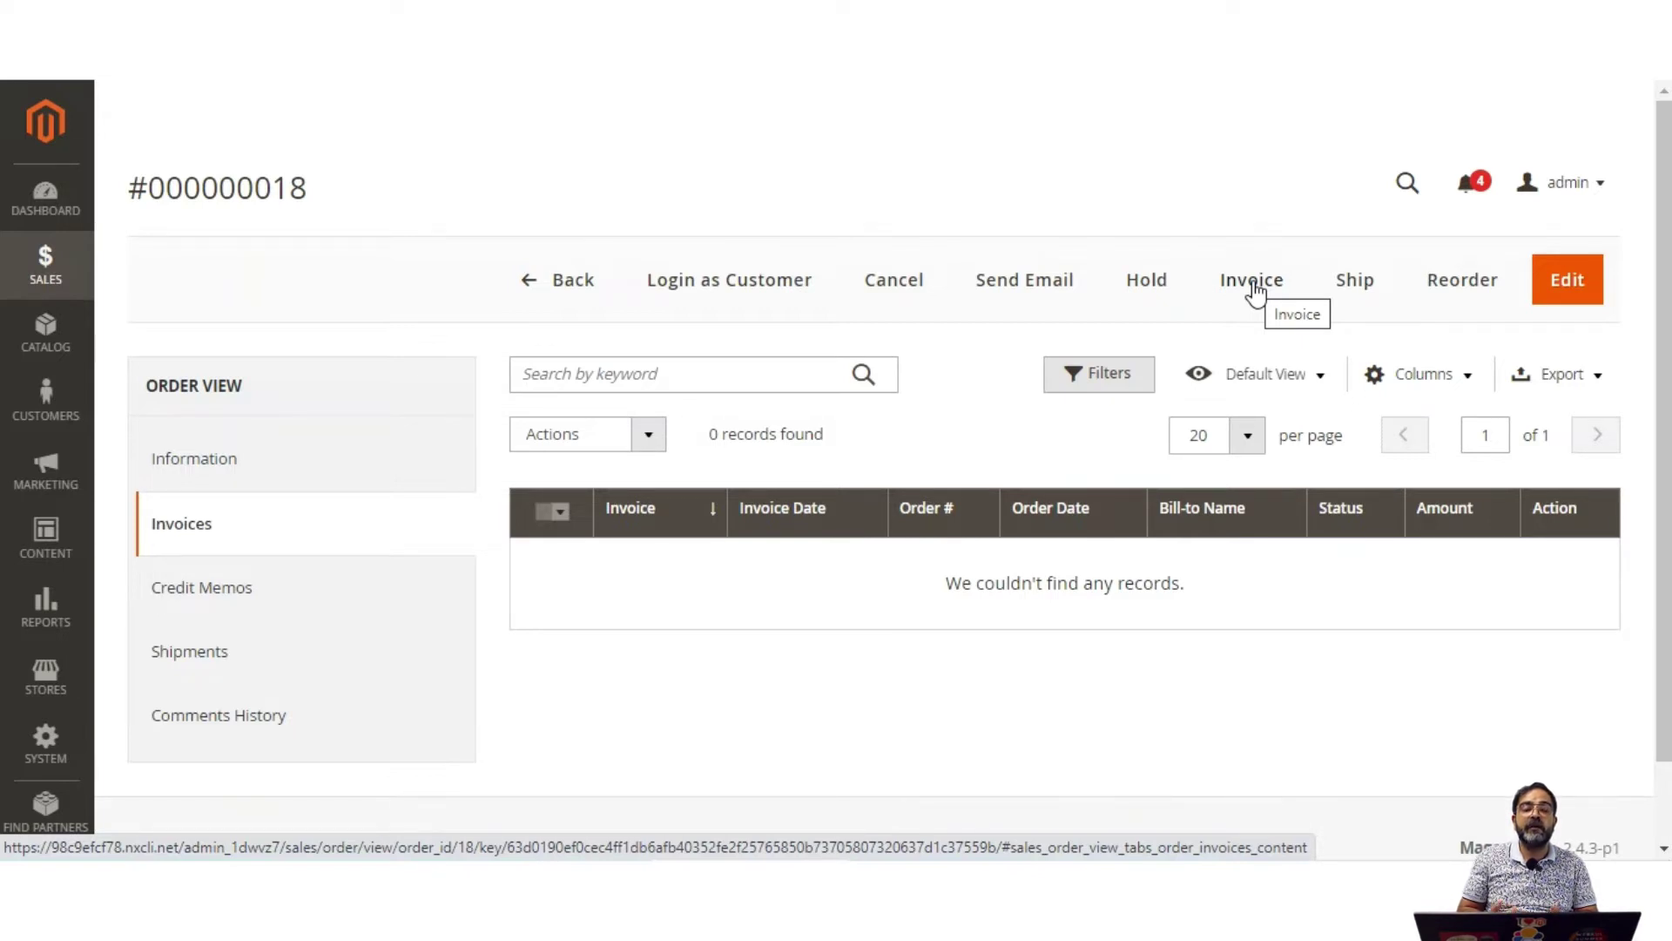
# Step: Check the order's status on the storefront order page and return to the order in the Magento admin
pyautogui.hotkey('ctrl', 'Tab')
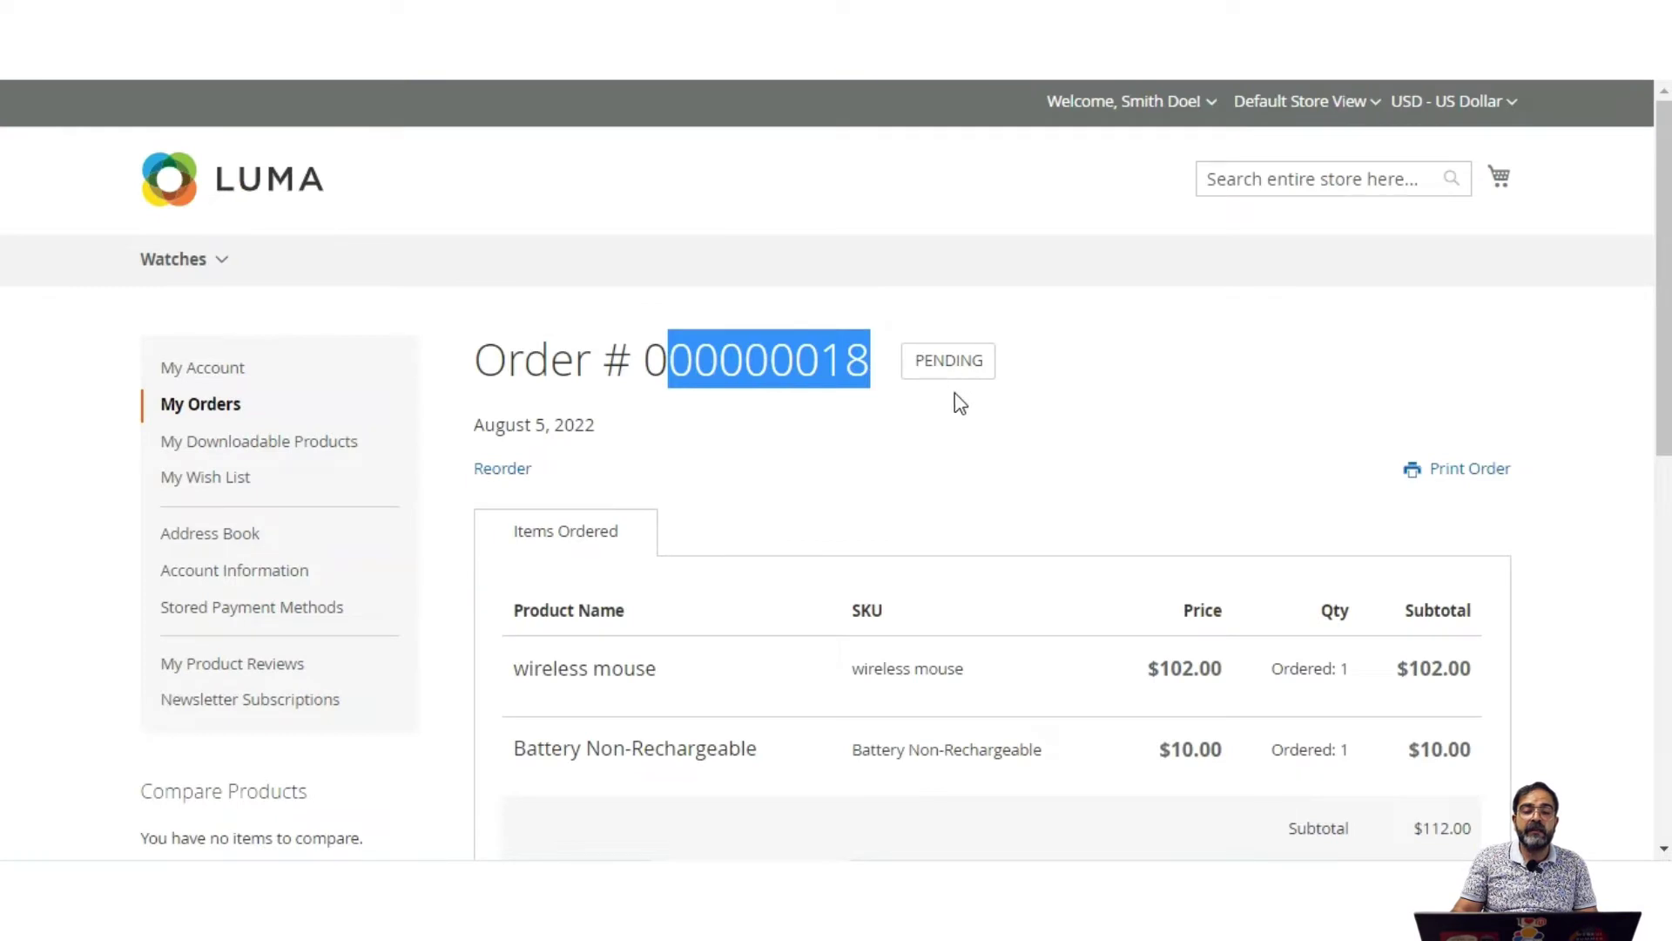
pyautogui.click(927, 372)
pyautogui.moveTo(920, 364); pyautogui.dragTo(884, 362)
pyautogui.click(998, 375)
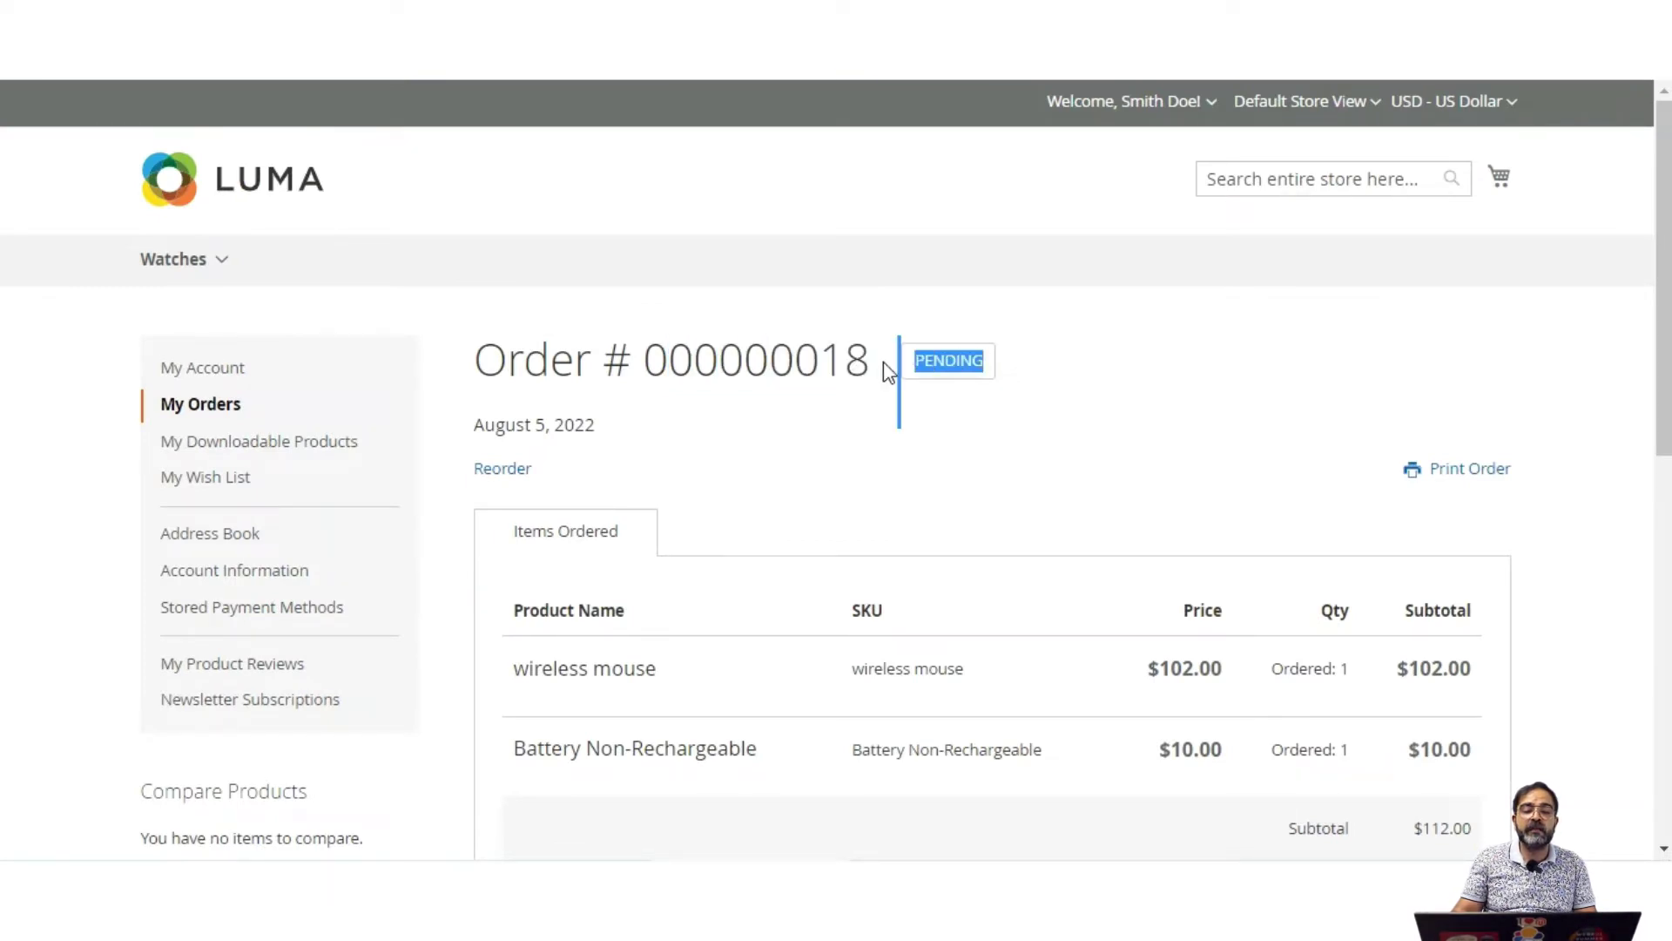
pyautogui.click(1114, 370)
pyautogui.hotkey('ctrl', 'Tab')
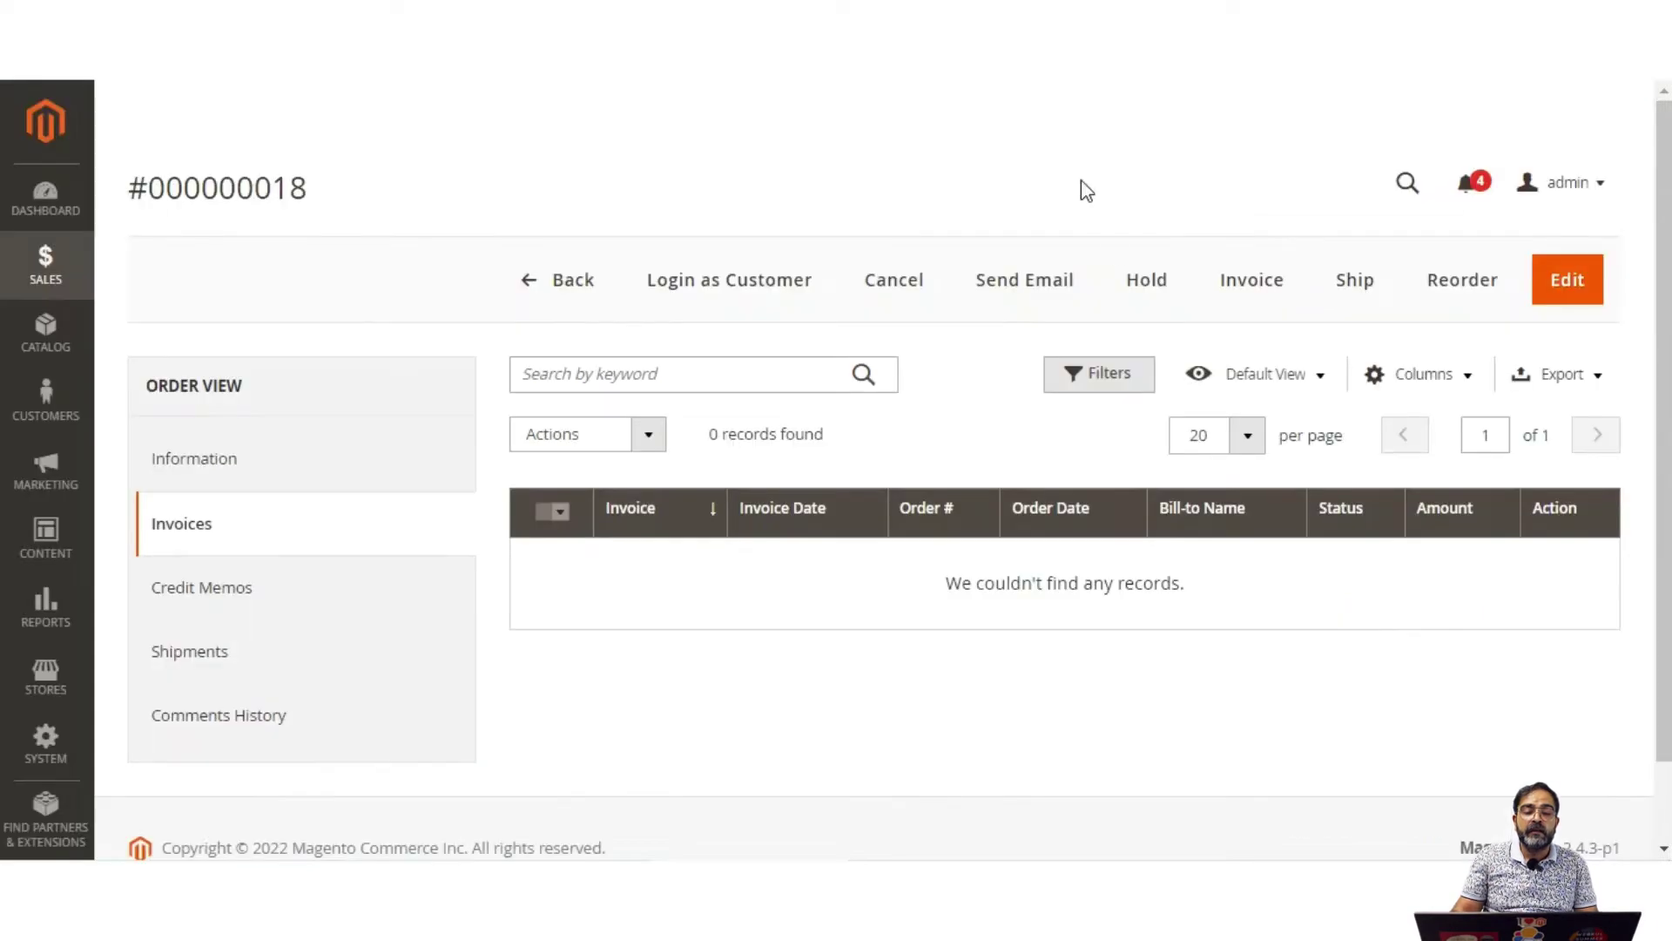
# Step: Start a new invoice from the order's information page and review its payment details, items to invoice and totals
pyautogui.click(249, 455)
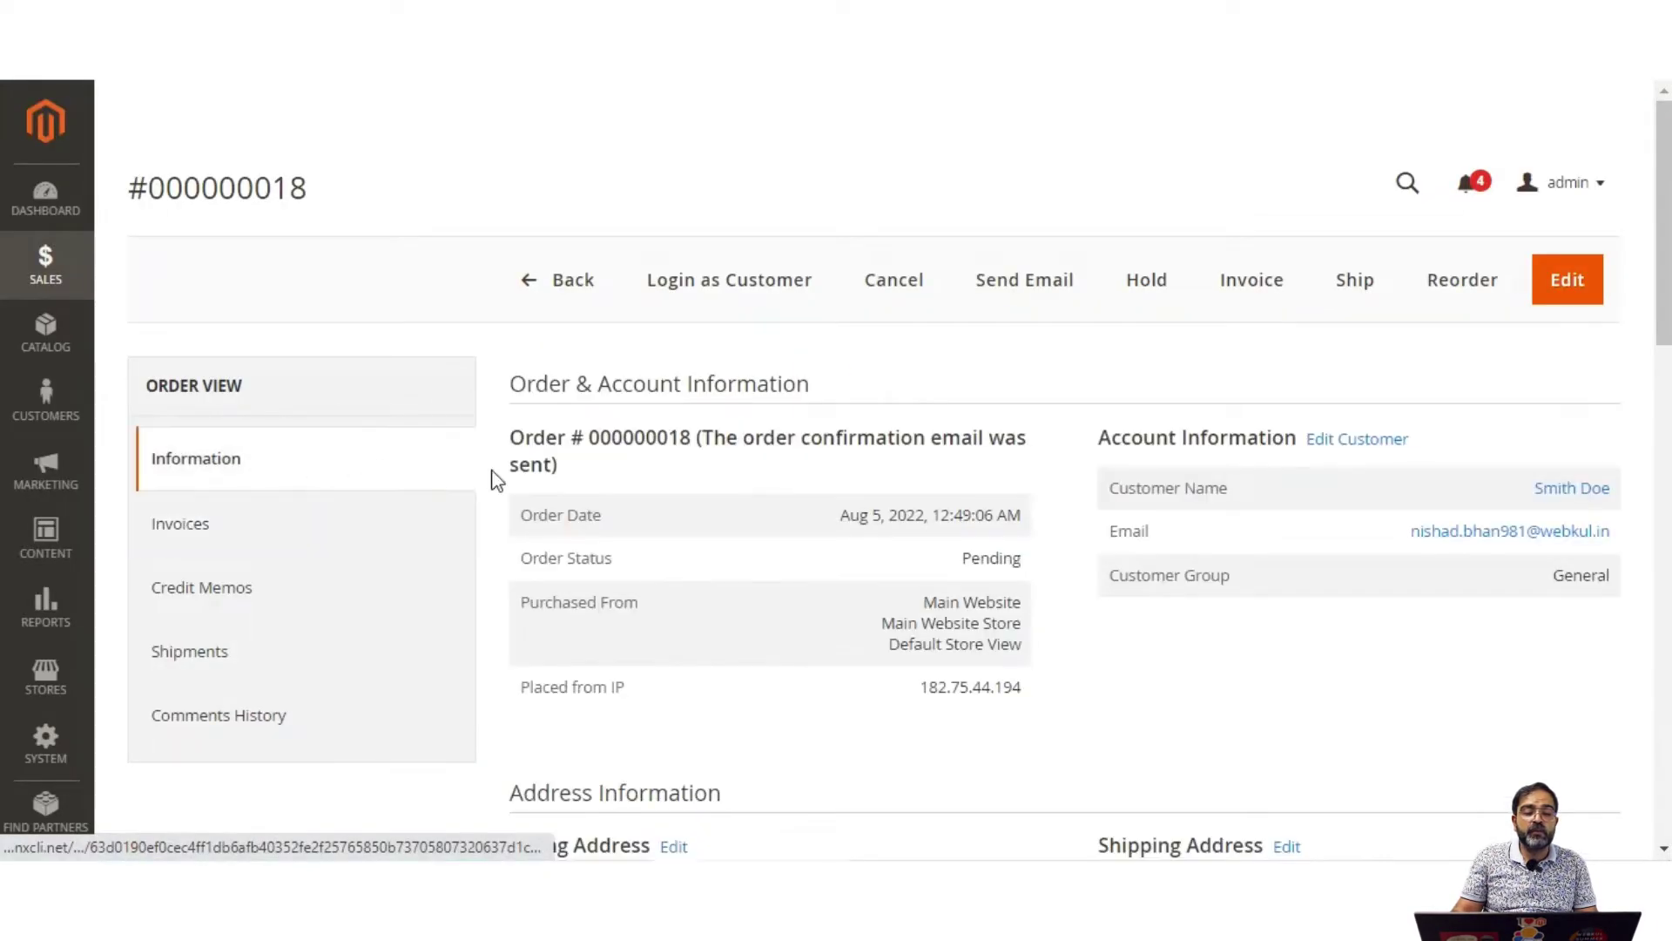
pyautogui.click(1261, 287)
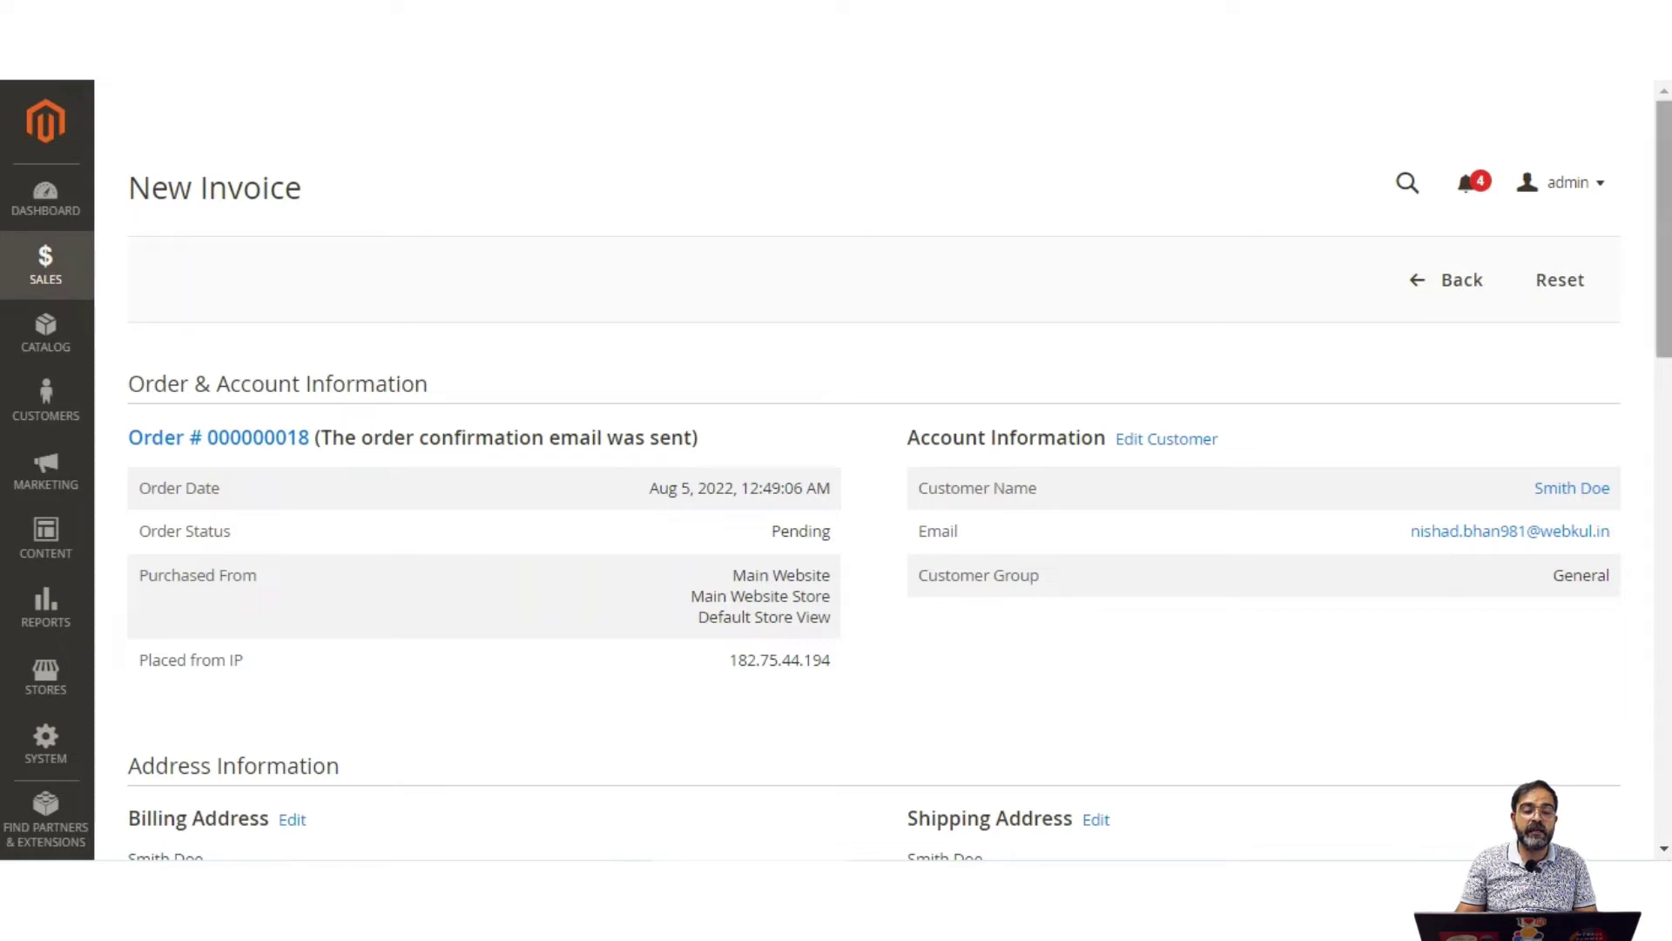
pyautogui.scroll(-3, 1662, 261)
pyautogui.scroll(-7, 870, 514)
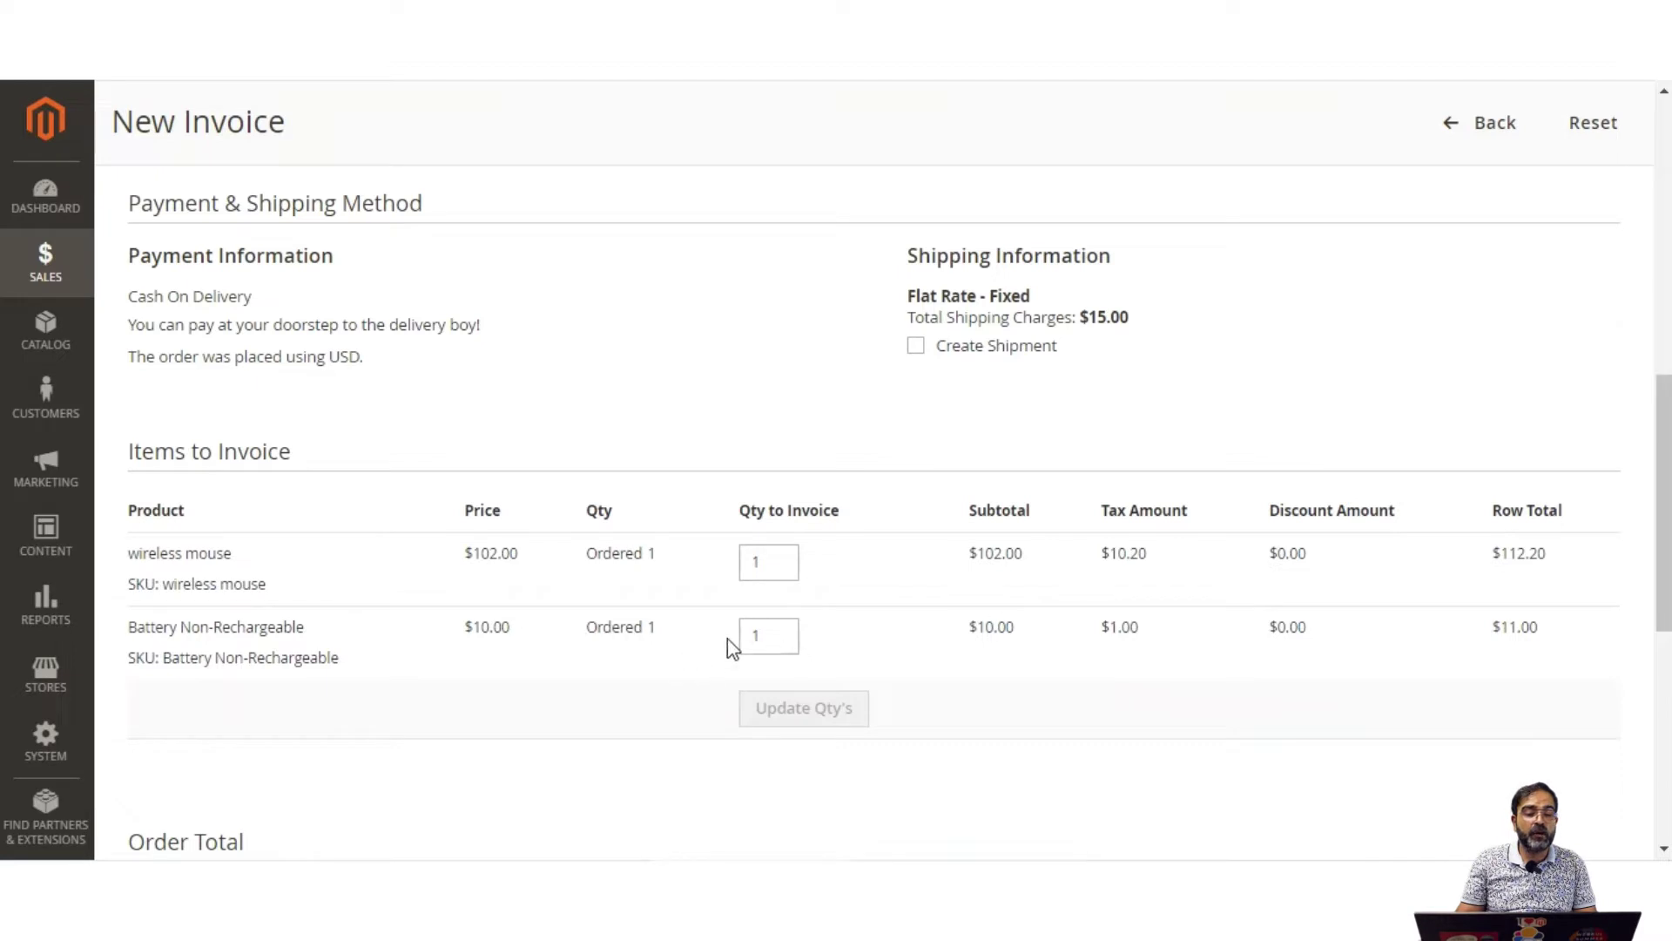
pyautogui.scroll(-7, 709, 657)
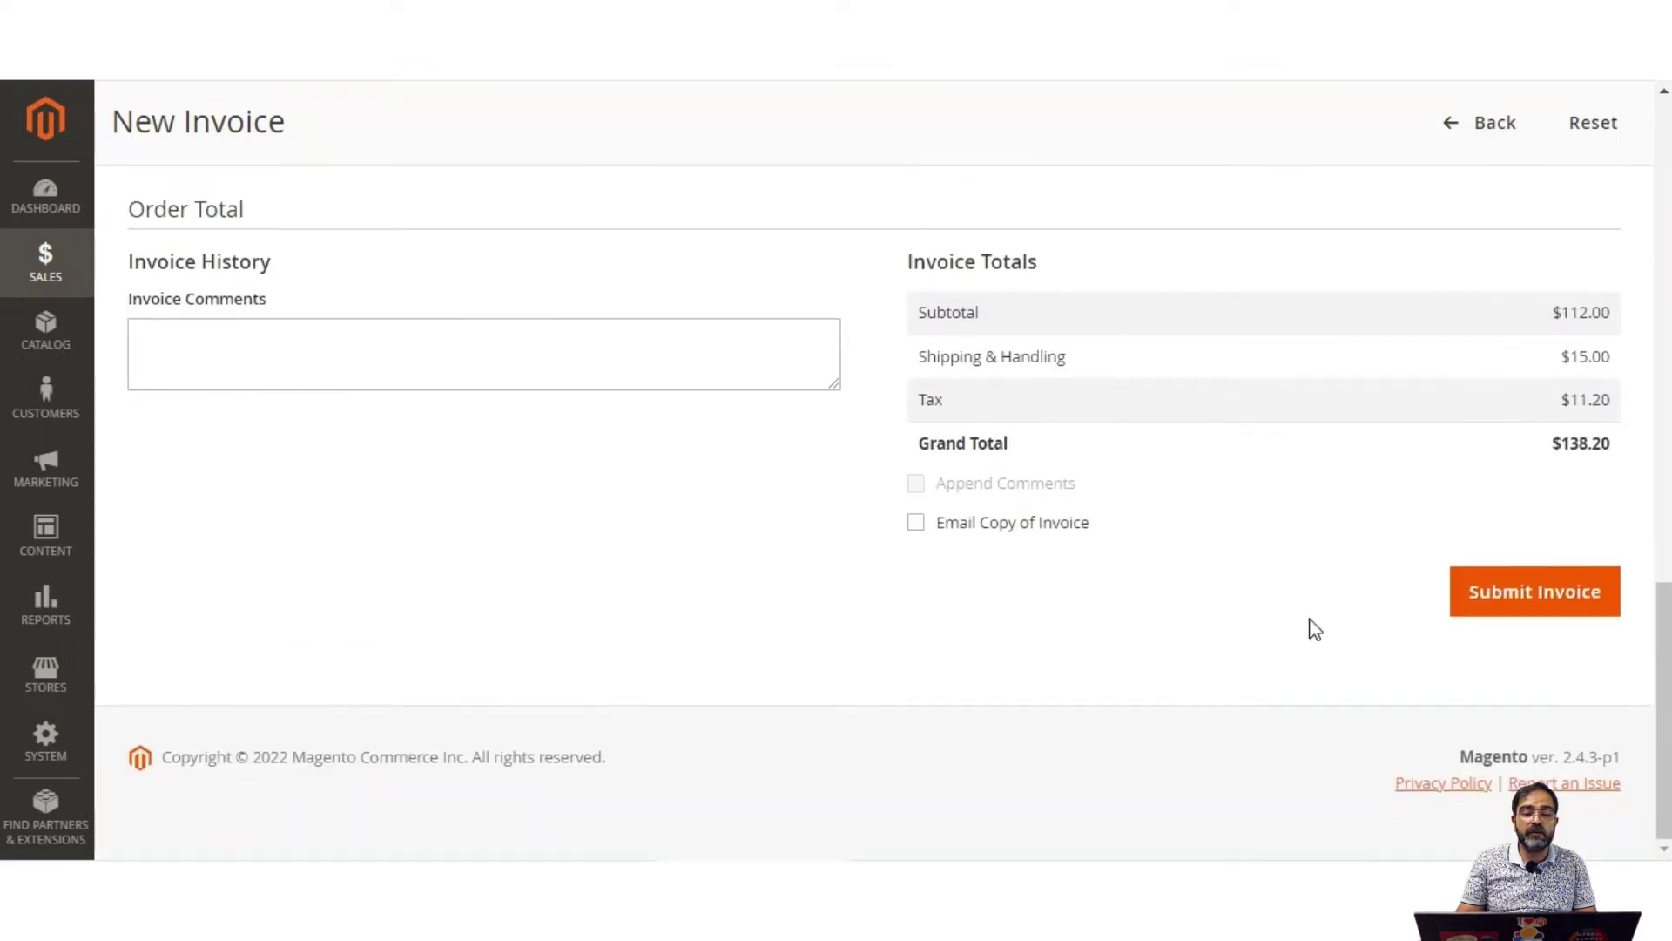
# Step: Enter the invoice comment "generating invoice for the order" and enable Append Comments and Email Copy of Invoice
pyautogui.click(250, 354)
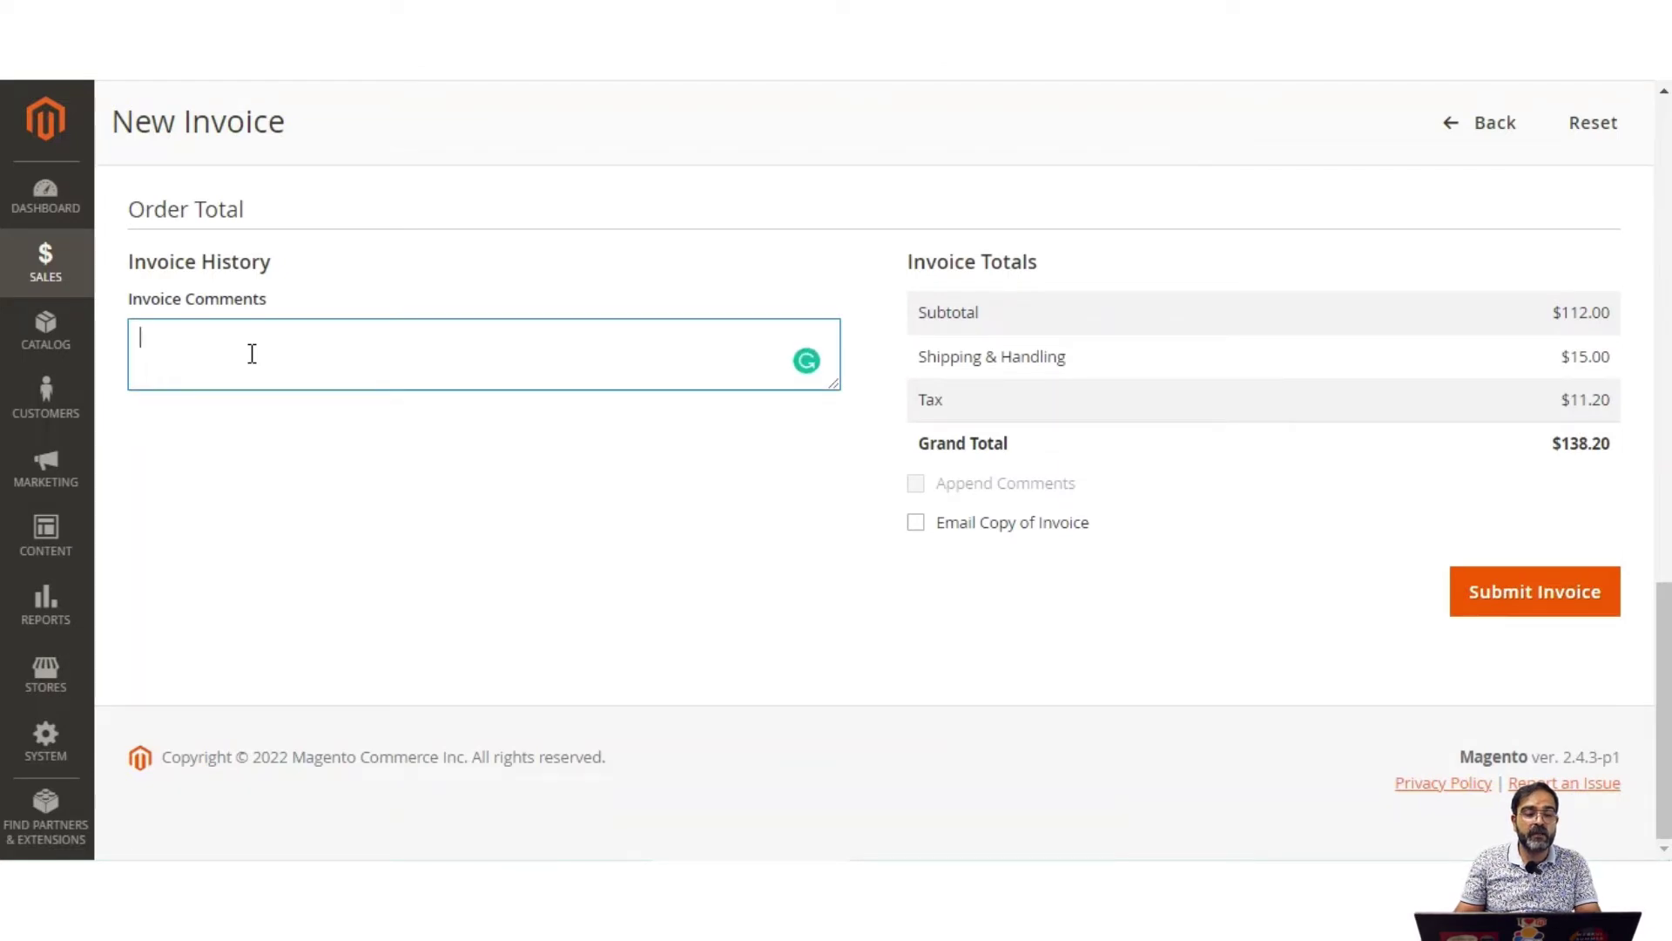
pyautogui.write('generating invoi')
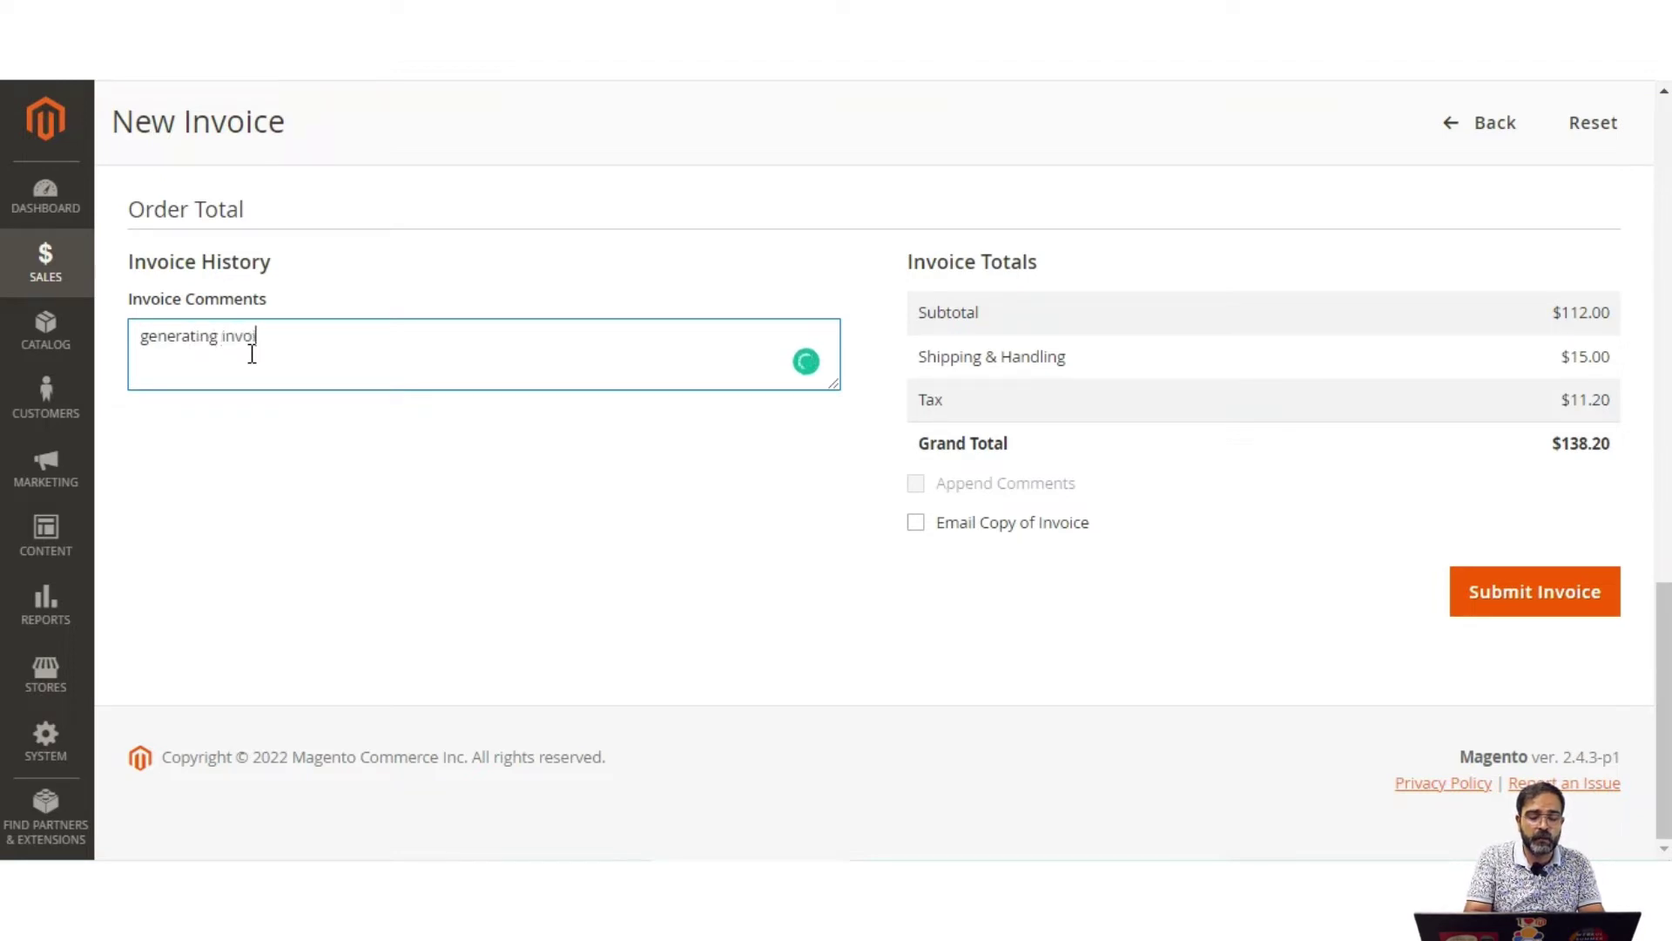
pyautogui.write('ce for the order')
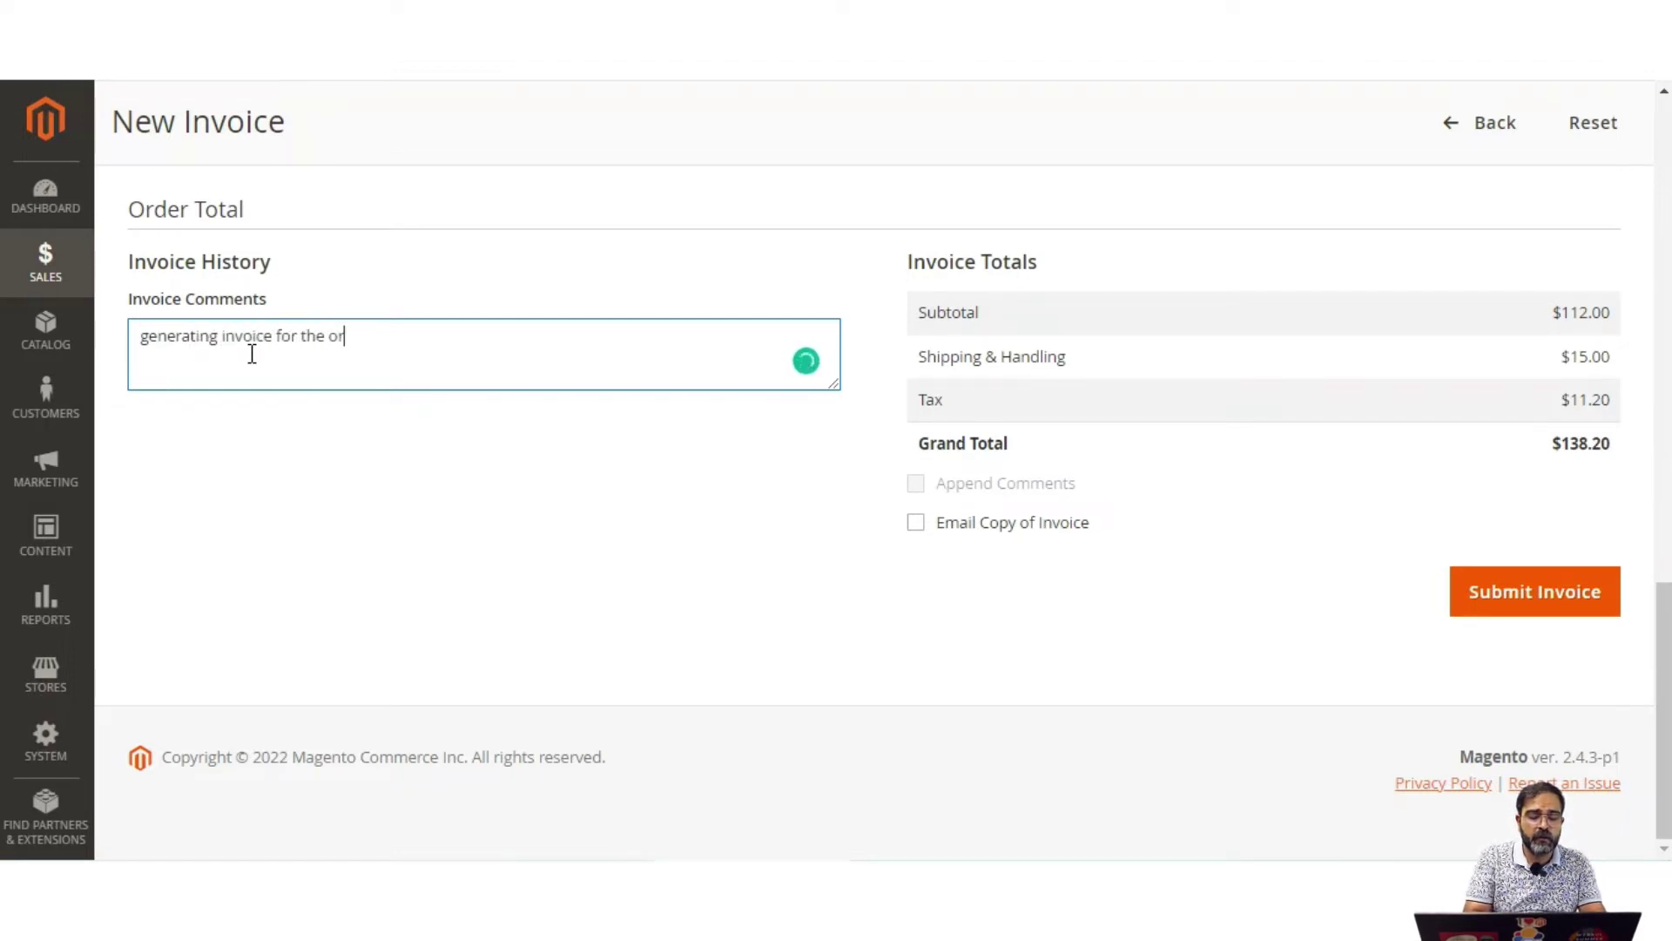
pyautogui.click(915, 524)
pyautogui.click(915, 484)
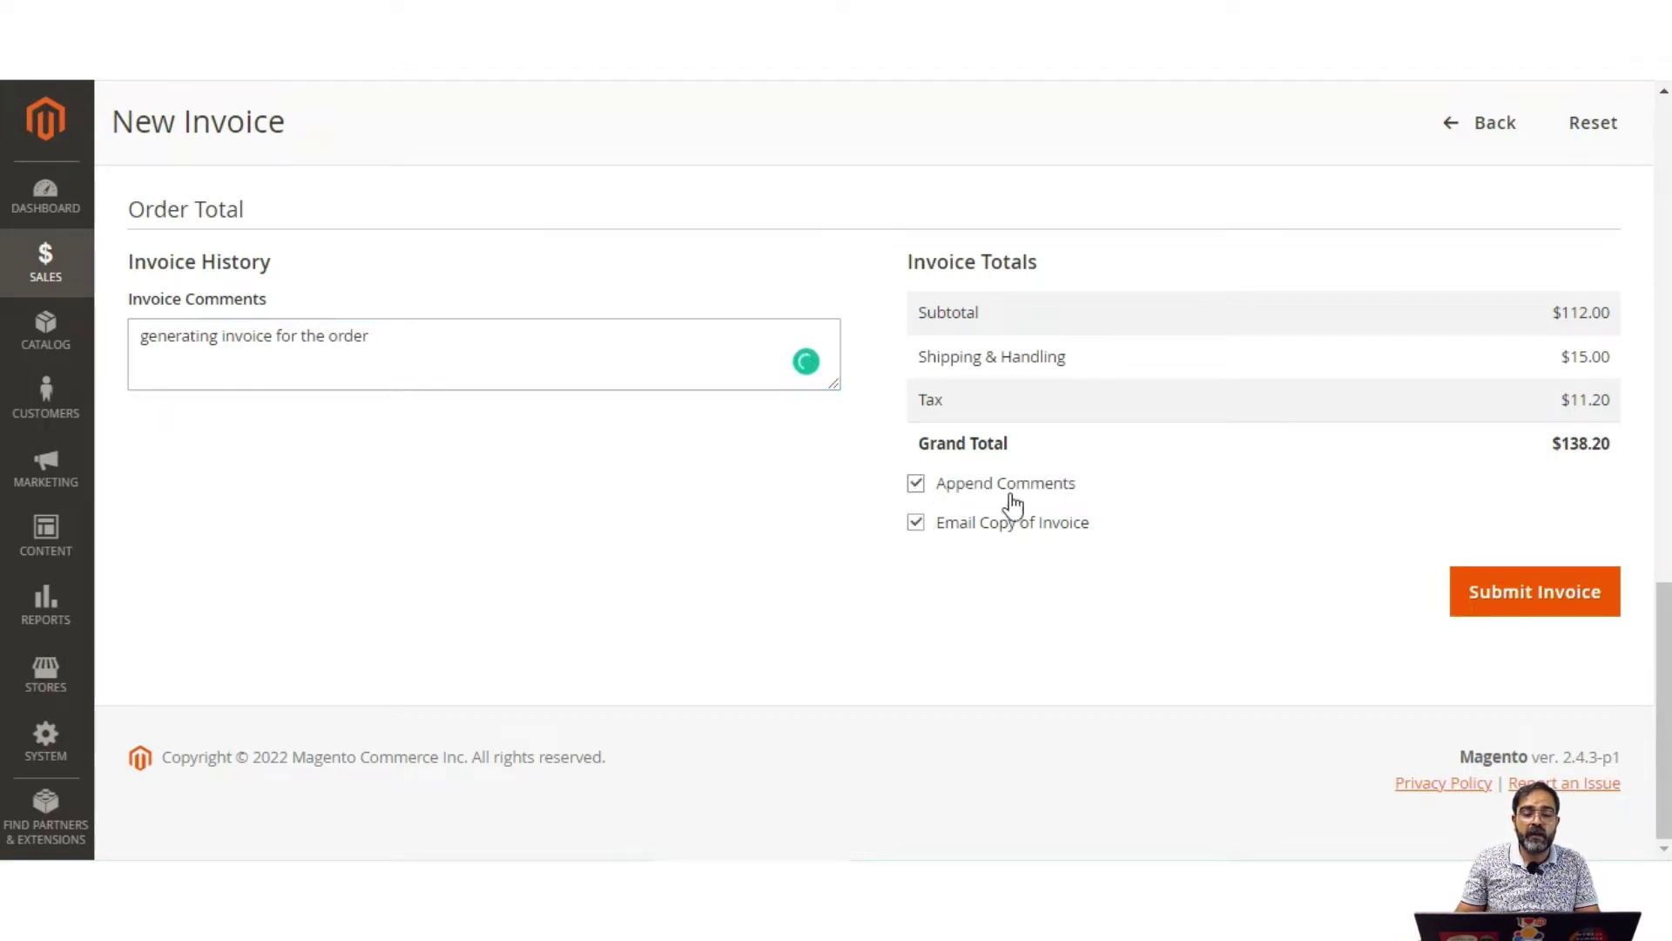
# Step: Submit the invoice and open it from the order's invoices list
pyautogui.click(1538, 600)
pyautogui.scroll(7, 859, 592)
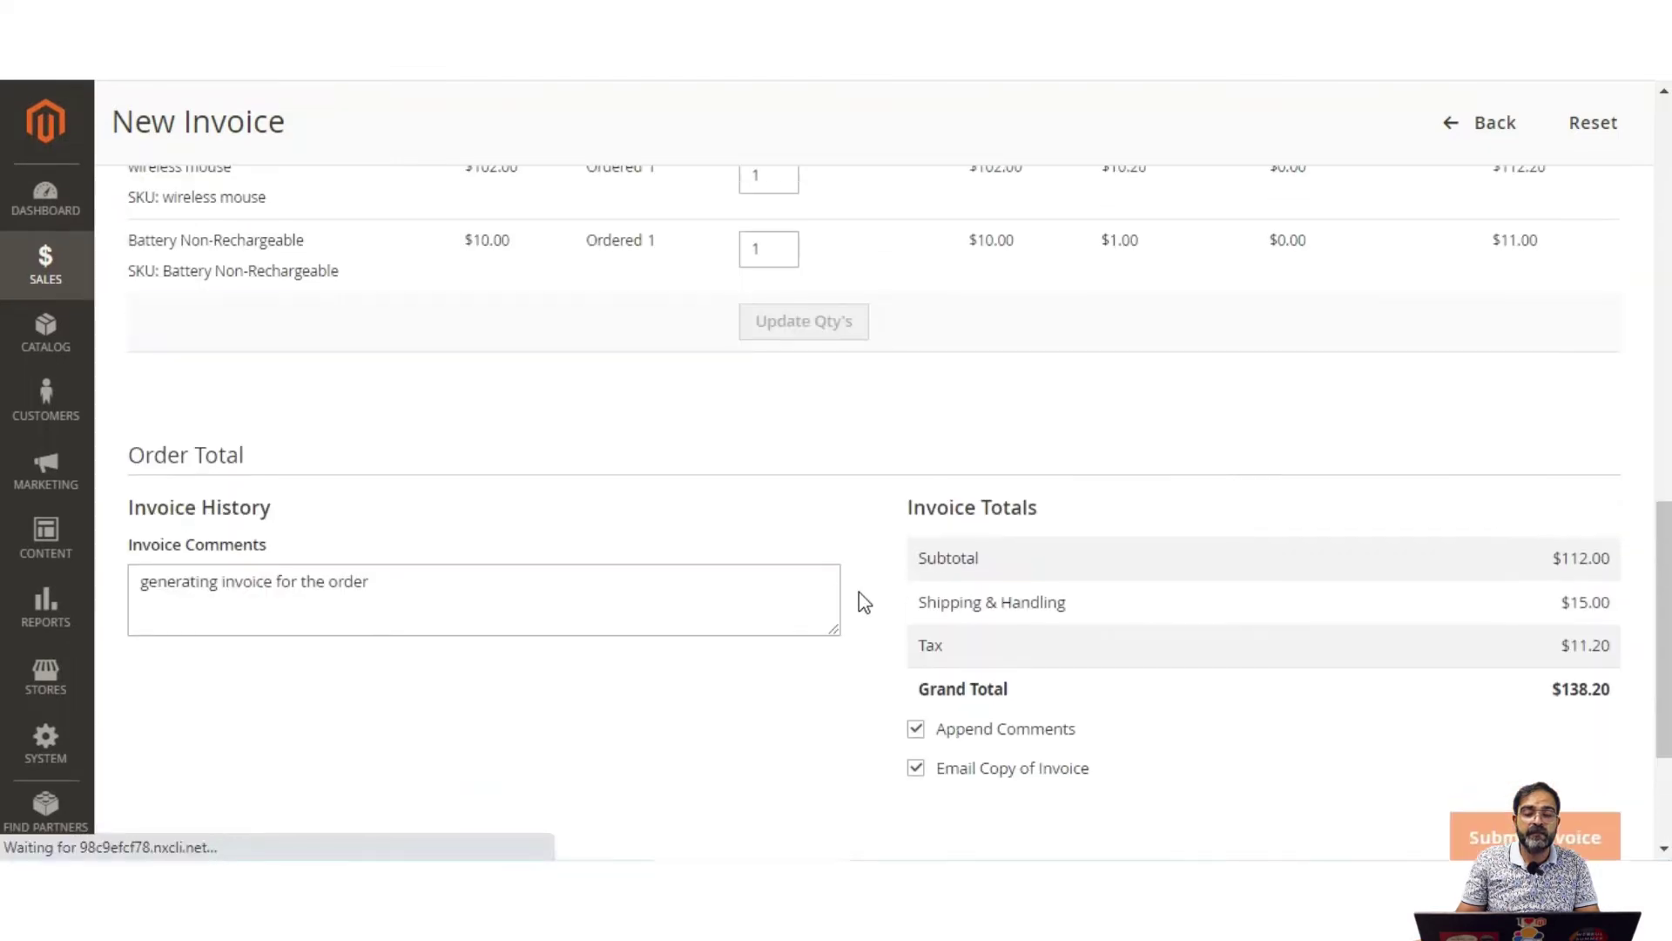
pyautogui.scroll(8, 859, 592)
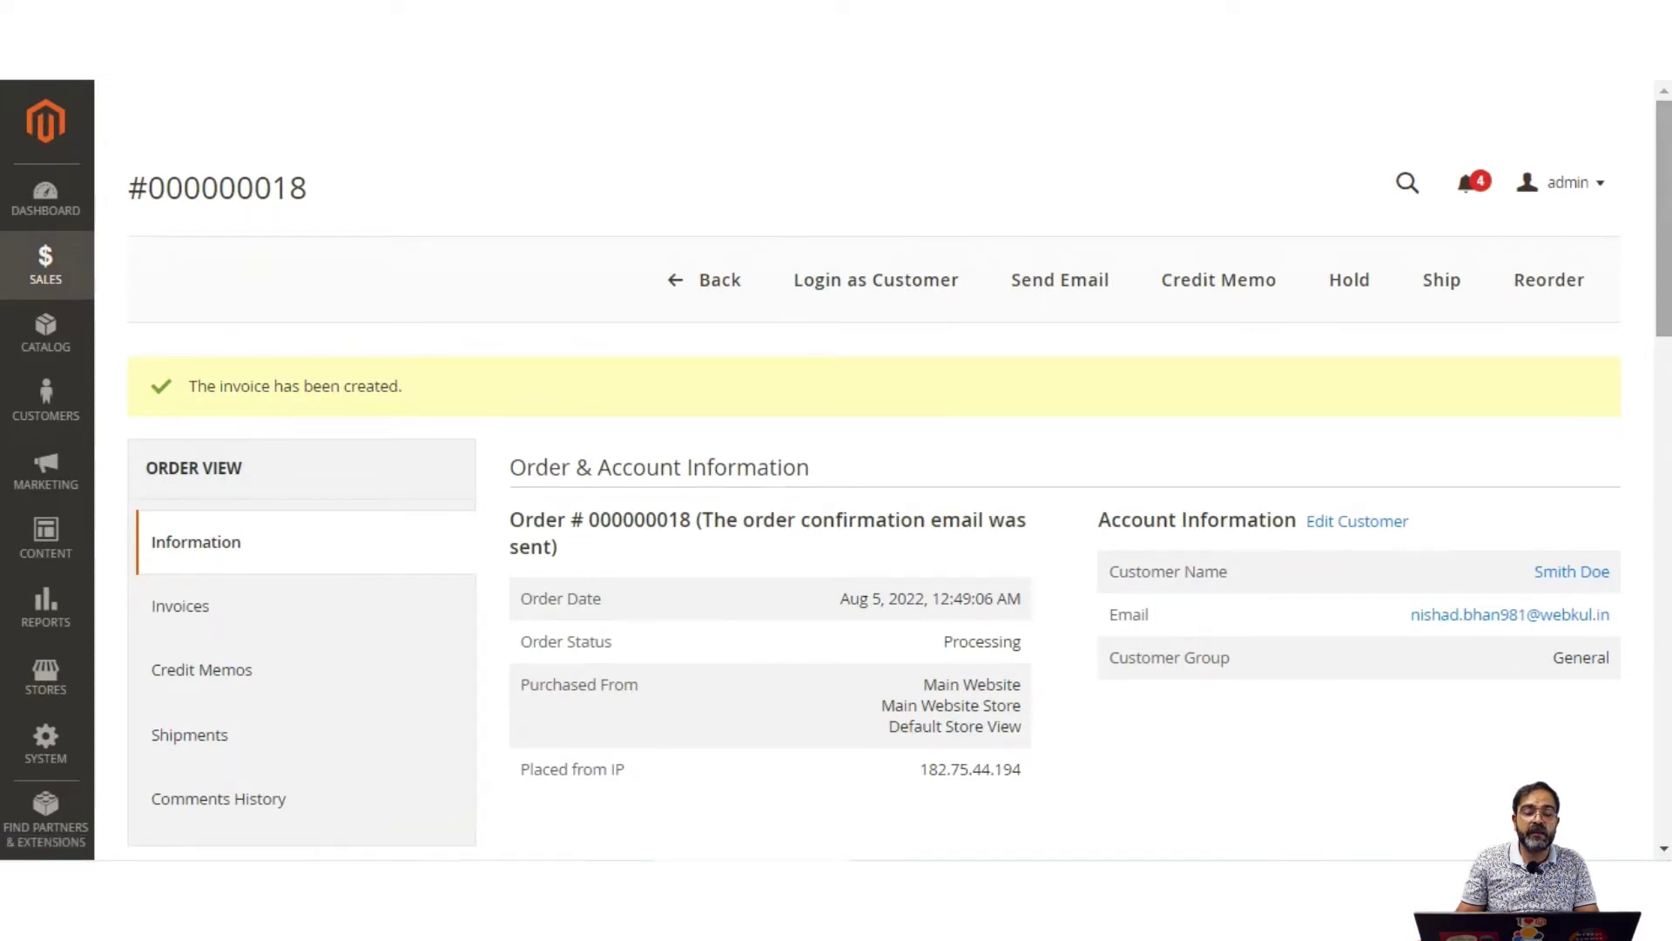
pyautogui.moveTo(1663, 218); pyautogui.dragTo(1664, 239)
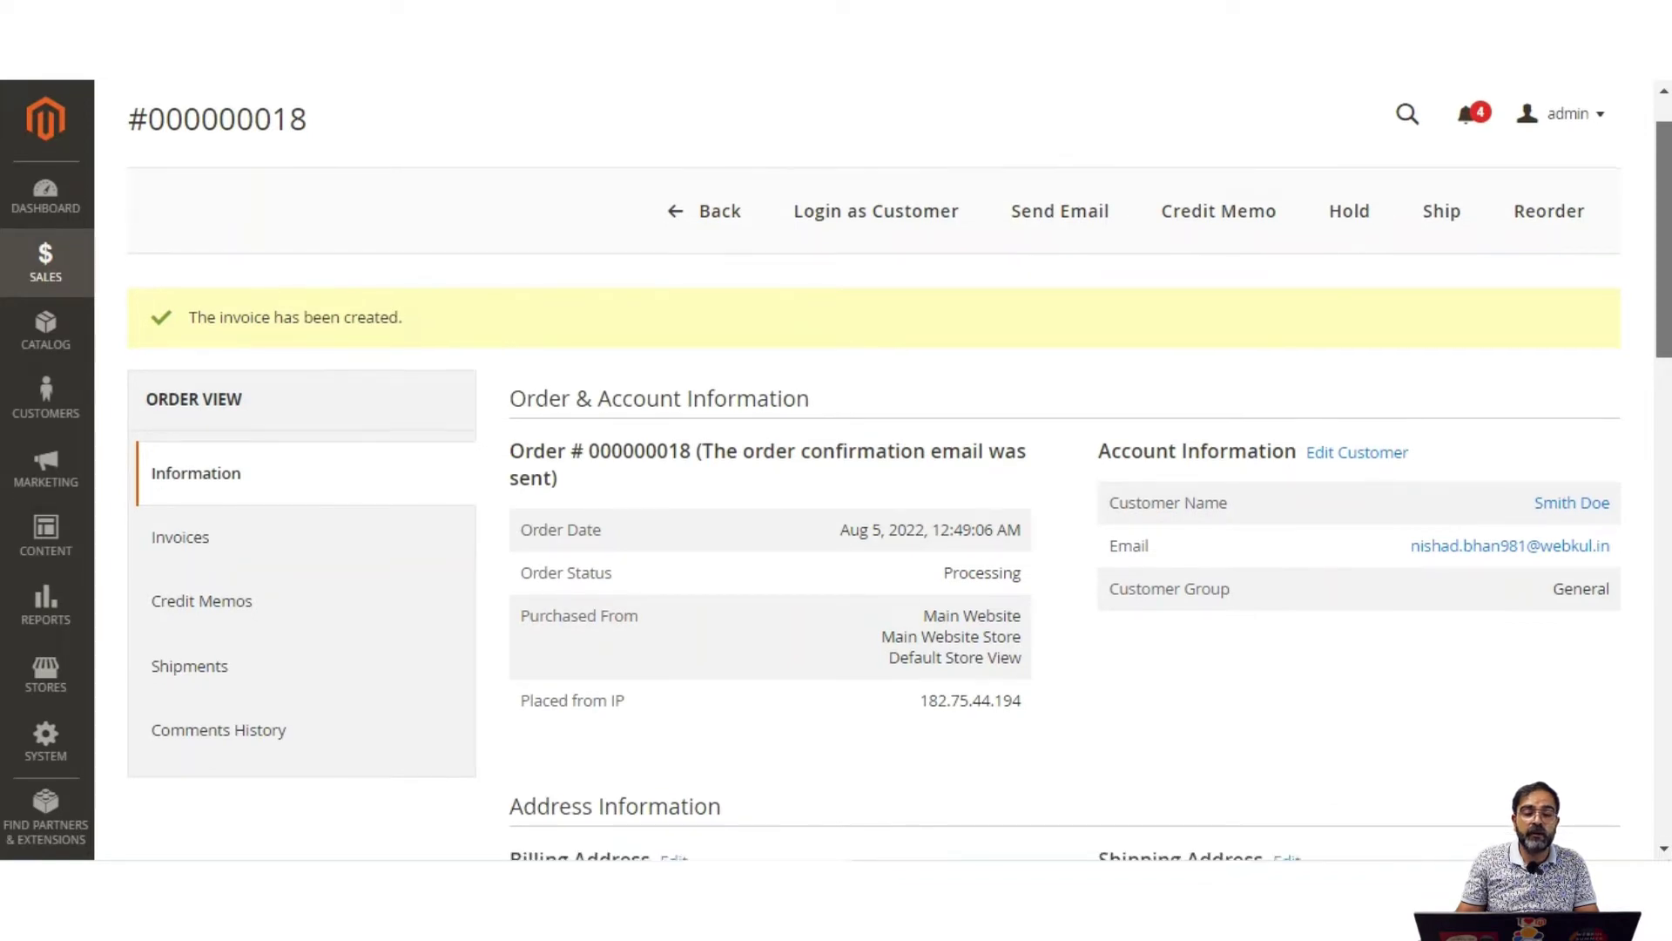
pyautogui.click(231, 543)
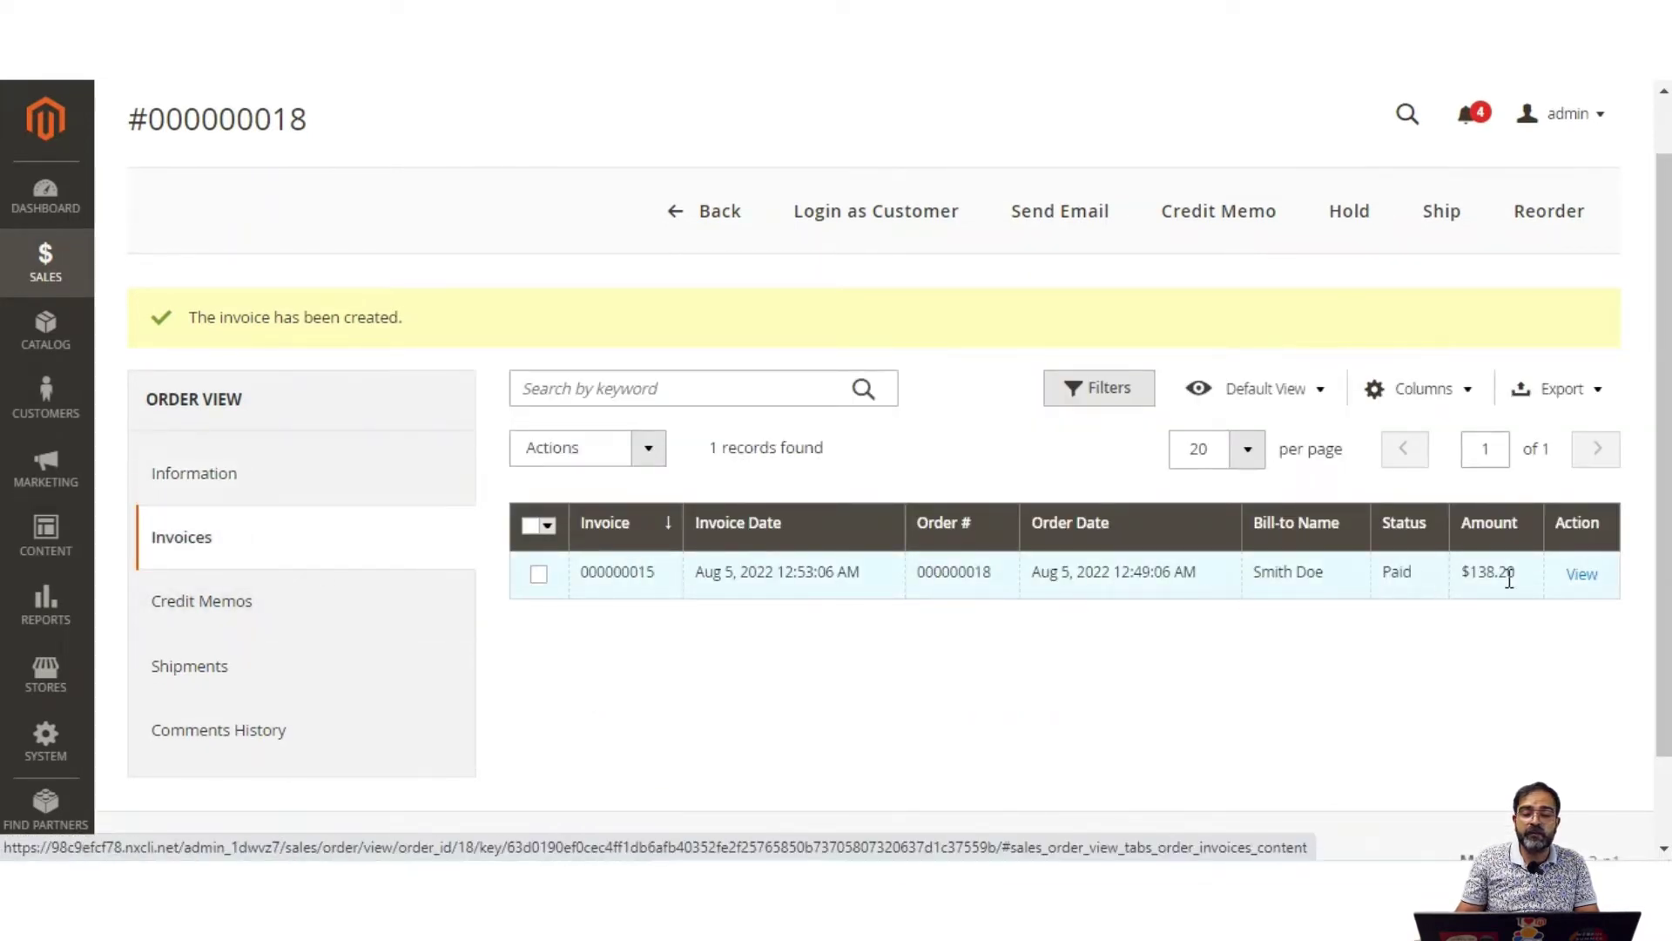
pyautogui.doubleClick(1397, 572)
# Step: Check the order's updated status on the reloaded storefront order page and return to the invoice in the admin
pyautogui.click(910, 43)
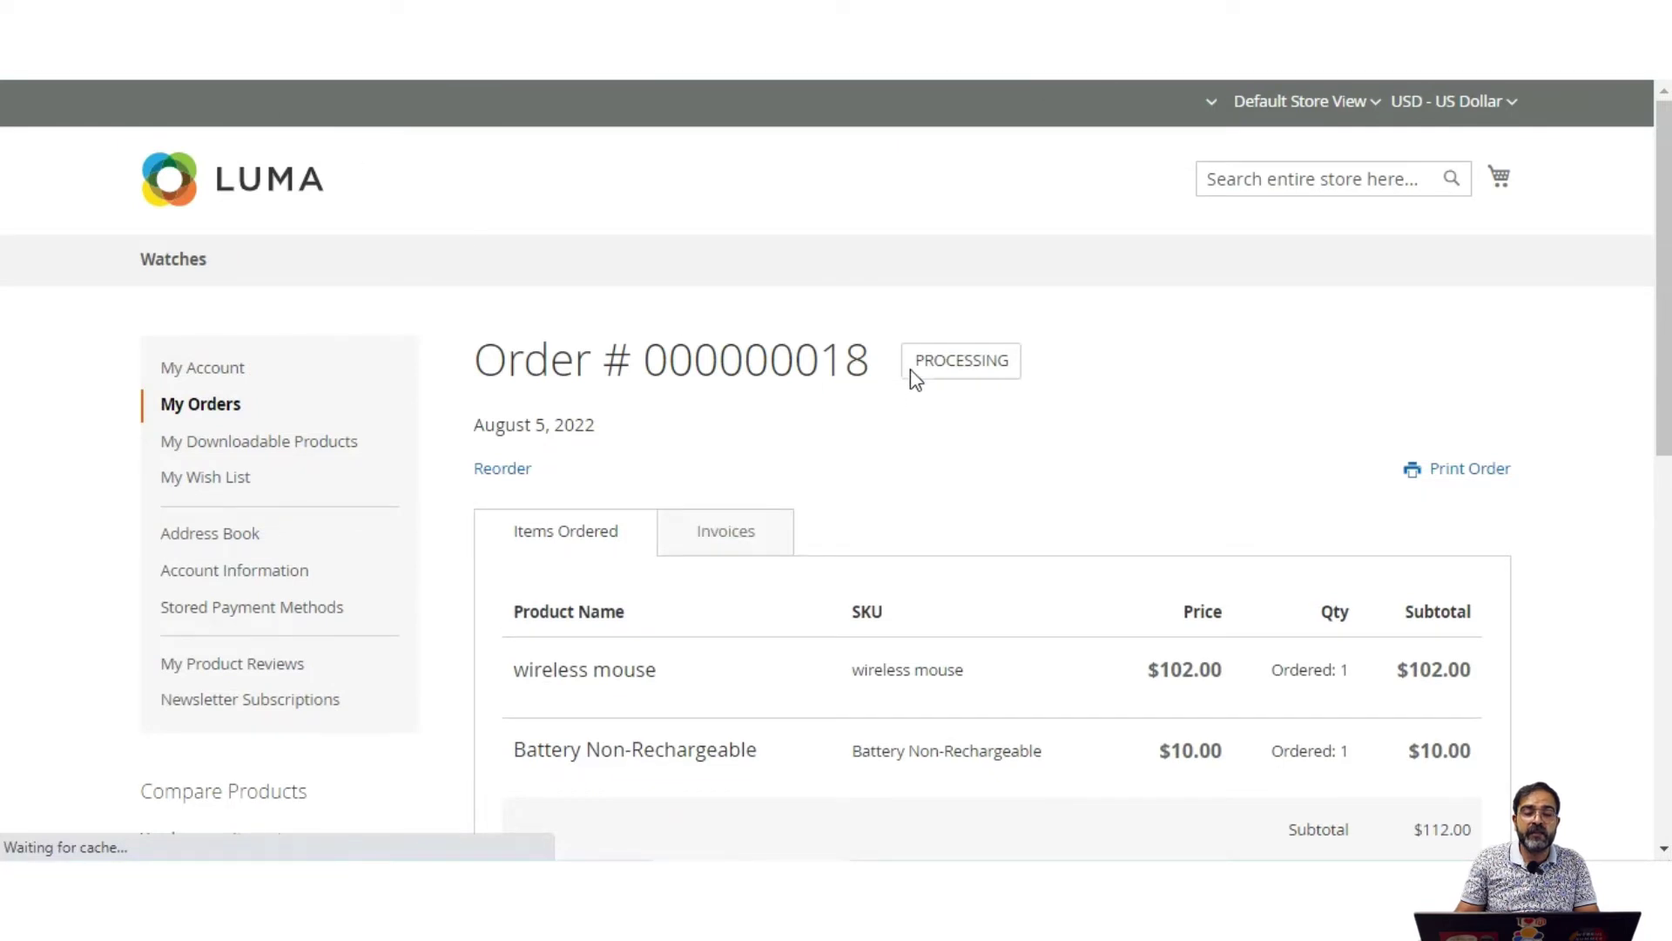
pyautogui.moveTo(917, 359); pyautogui.dragTo(1012, 364)
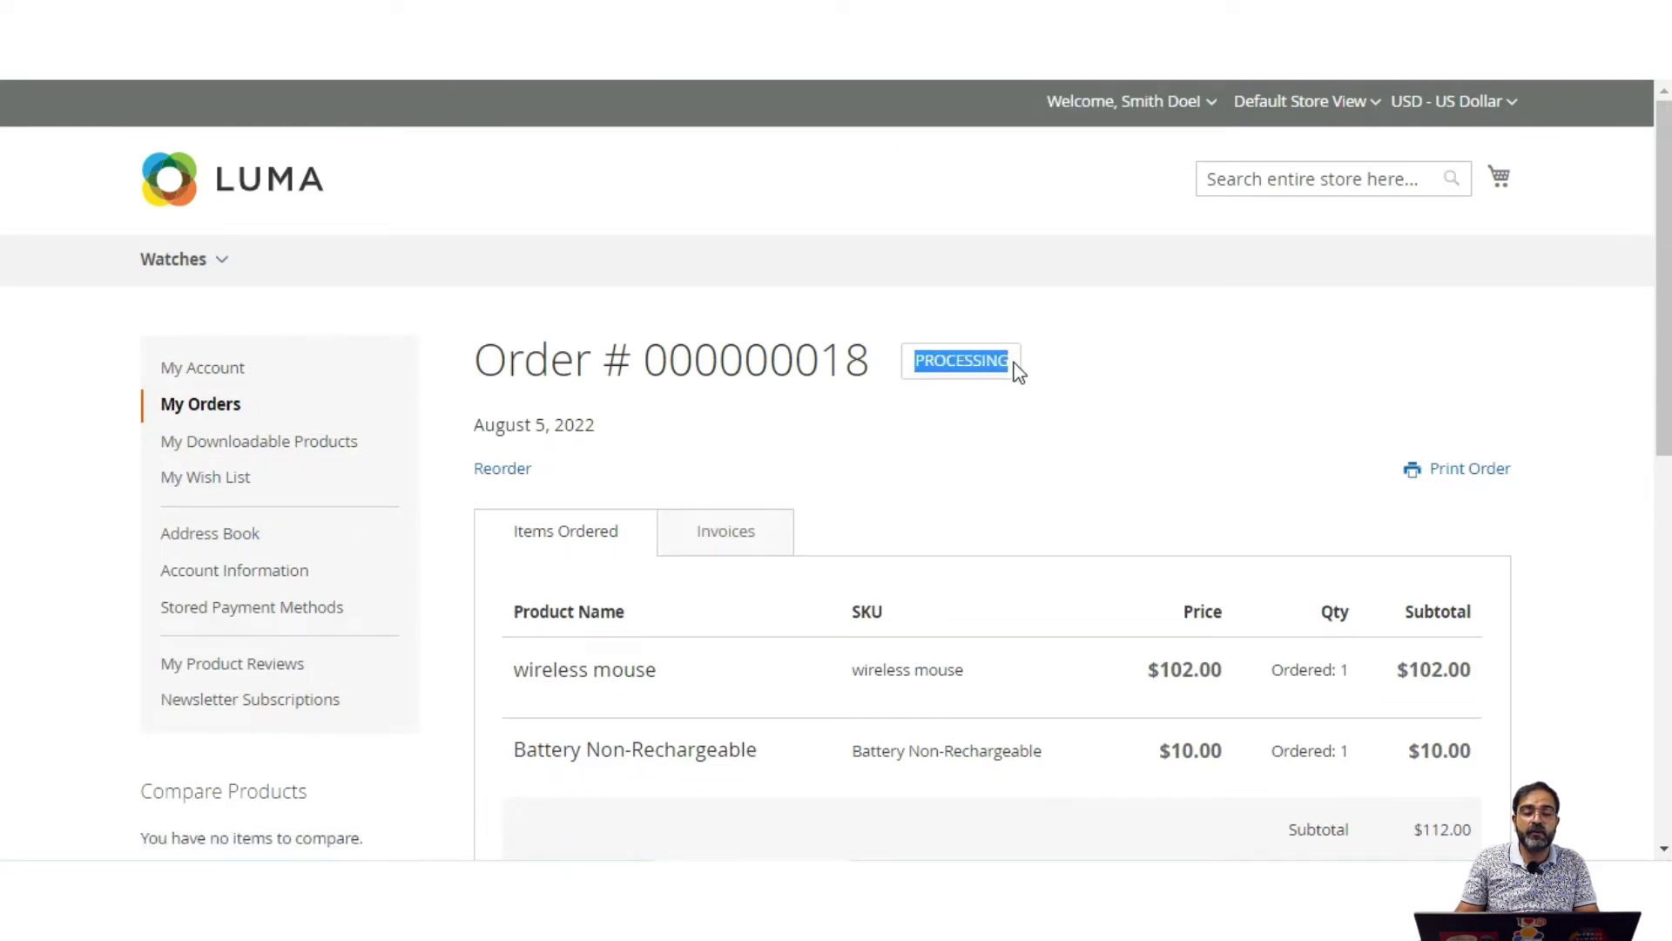
pyautogui.hotkey('ctrl', 'Tab')
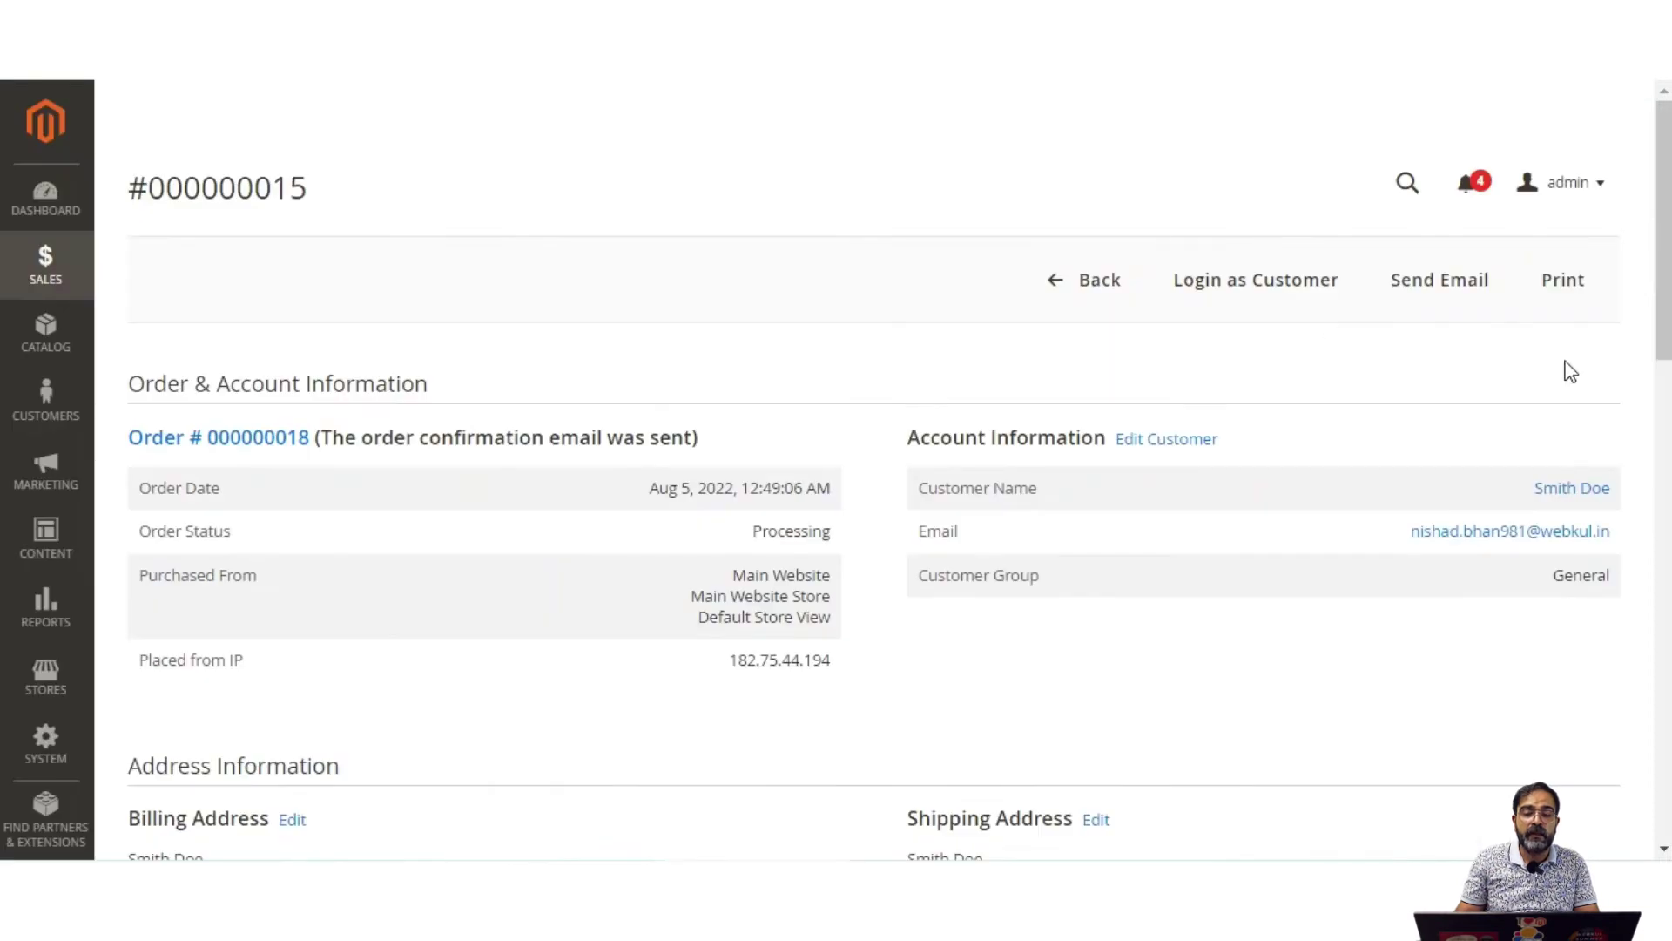
# Step: Review the invoice's account and address information, and print the invoice to a PDF and open the downloaded file
pyautogui.scroll(-3, 871, 479)
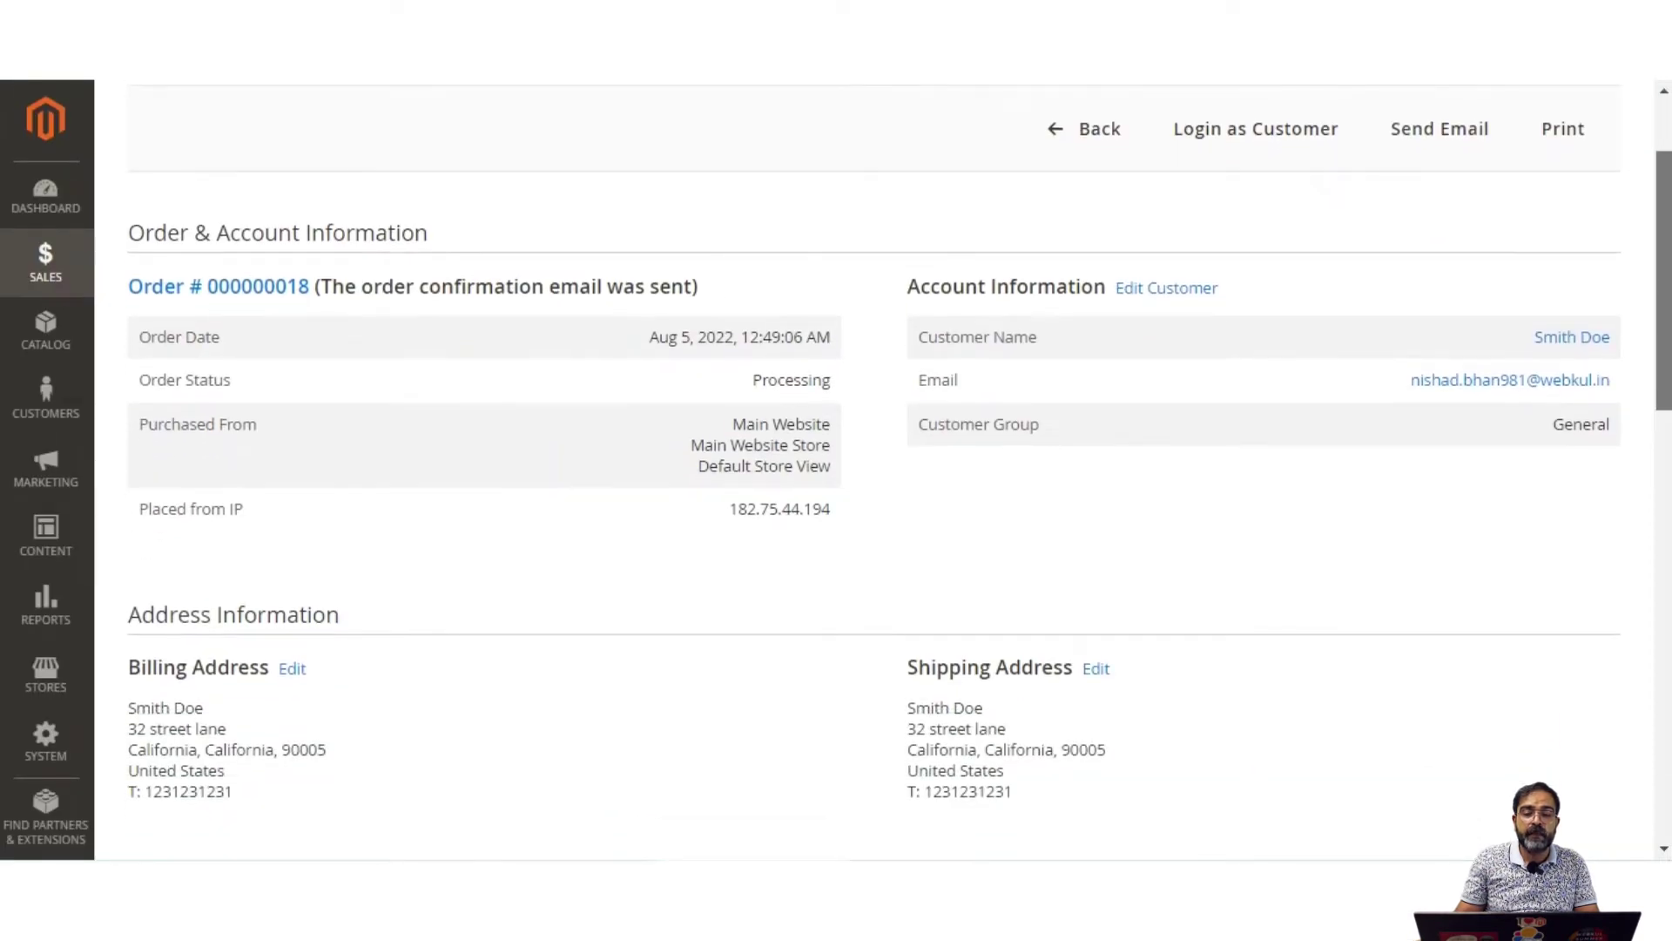
pyautogui.scroll(2, 871, 479)
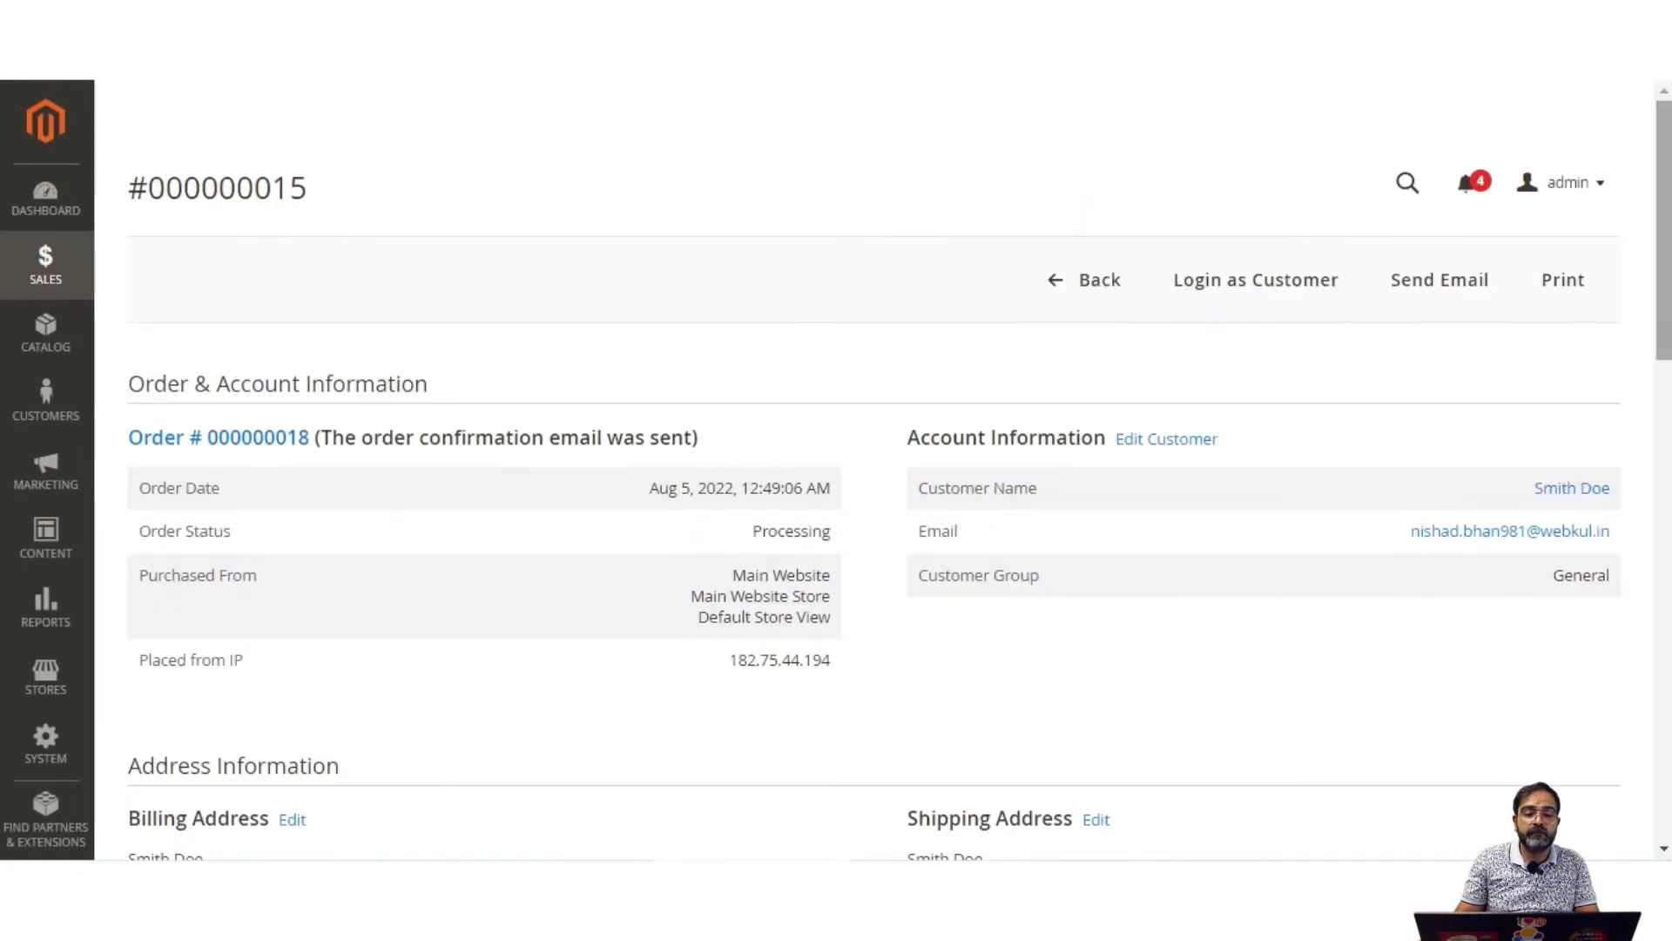
pyautogui.moveTo(1663, 261); pyautogui.dragTo(1663, 209)
pyautogui.click(1564, 295)
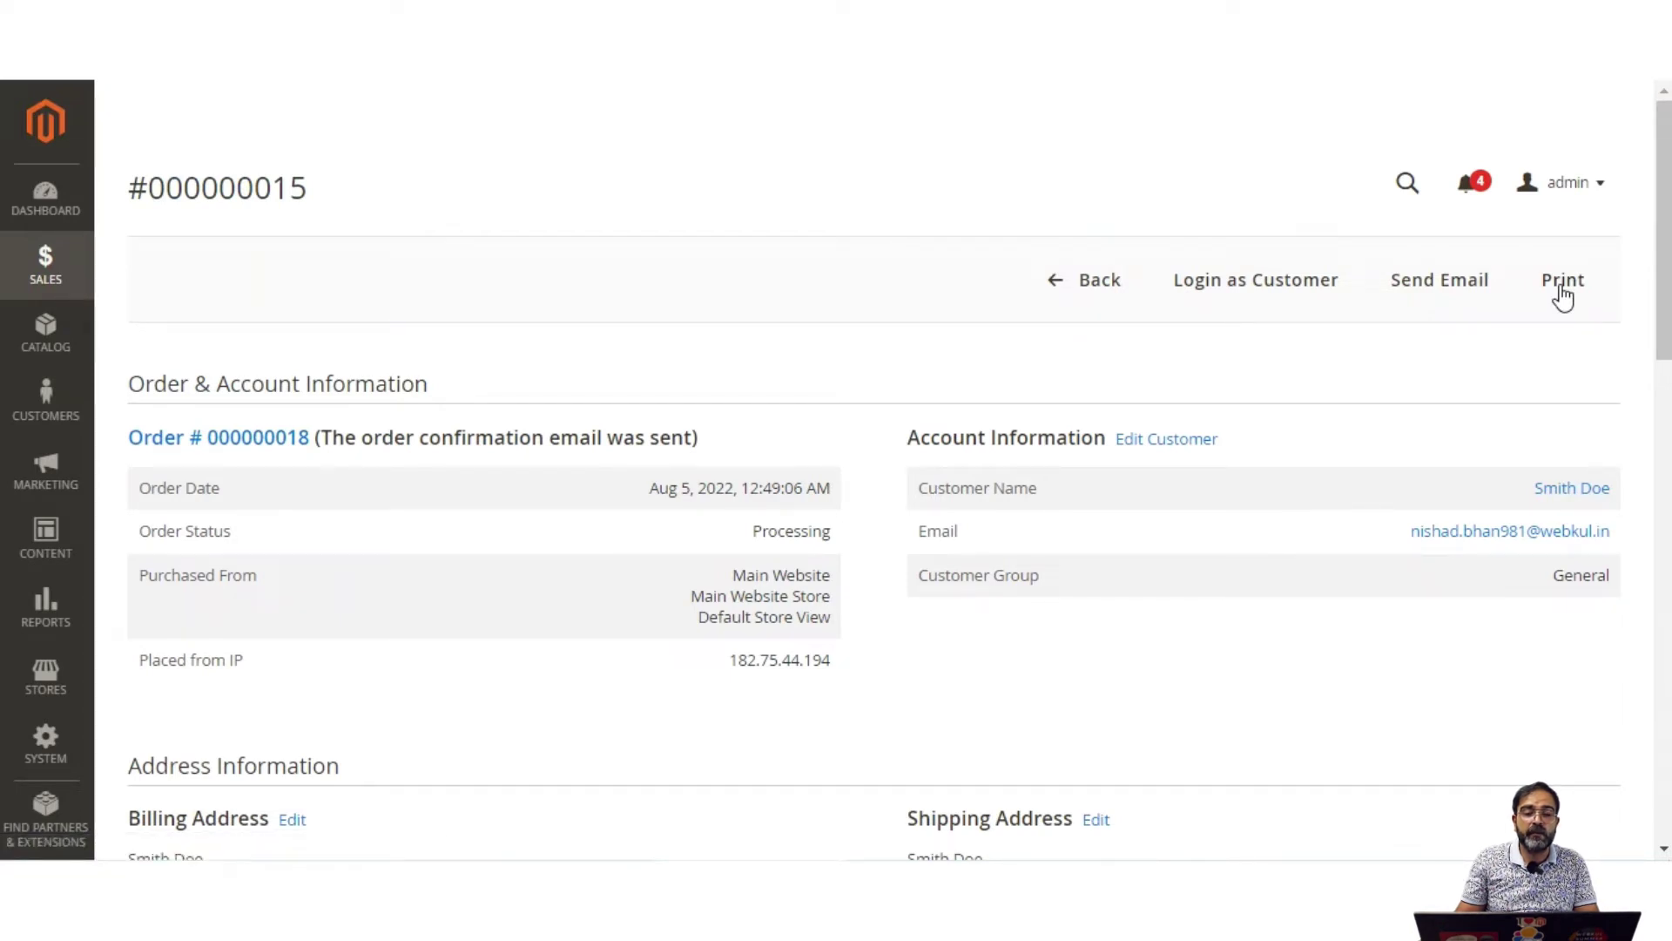
pyautogui.click(170, 832)
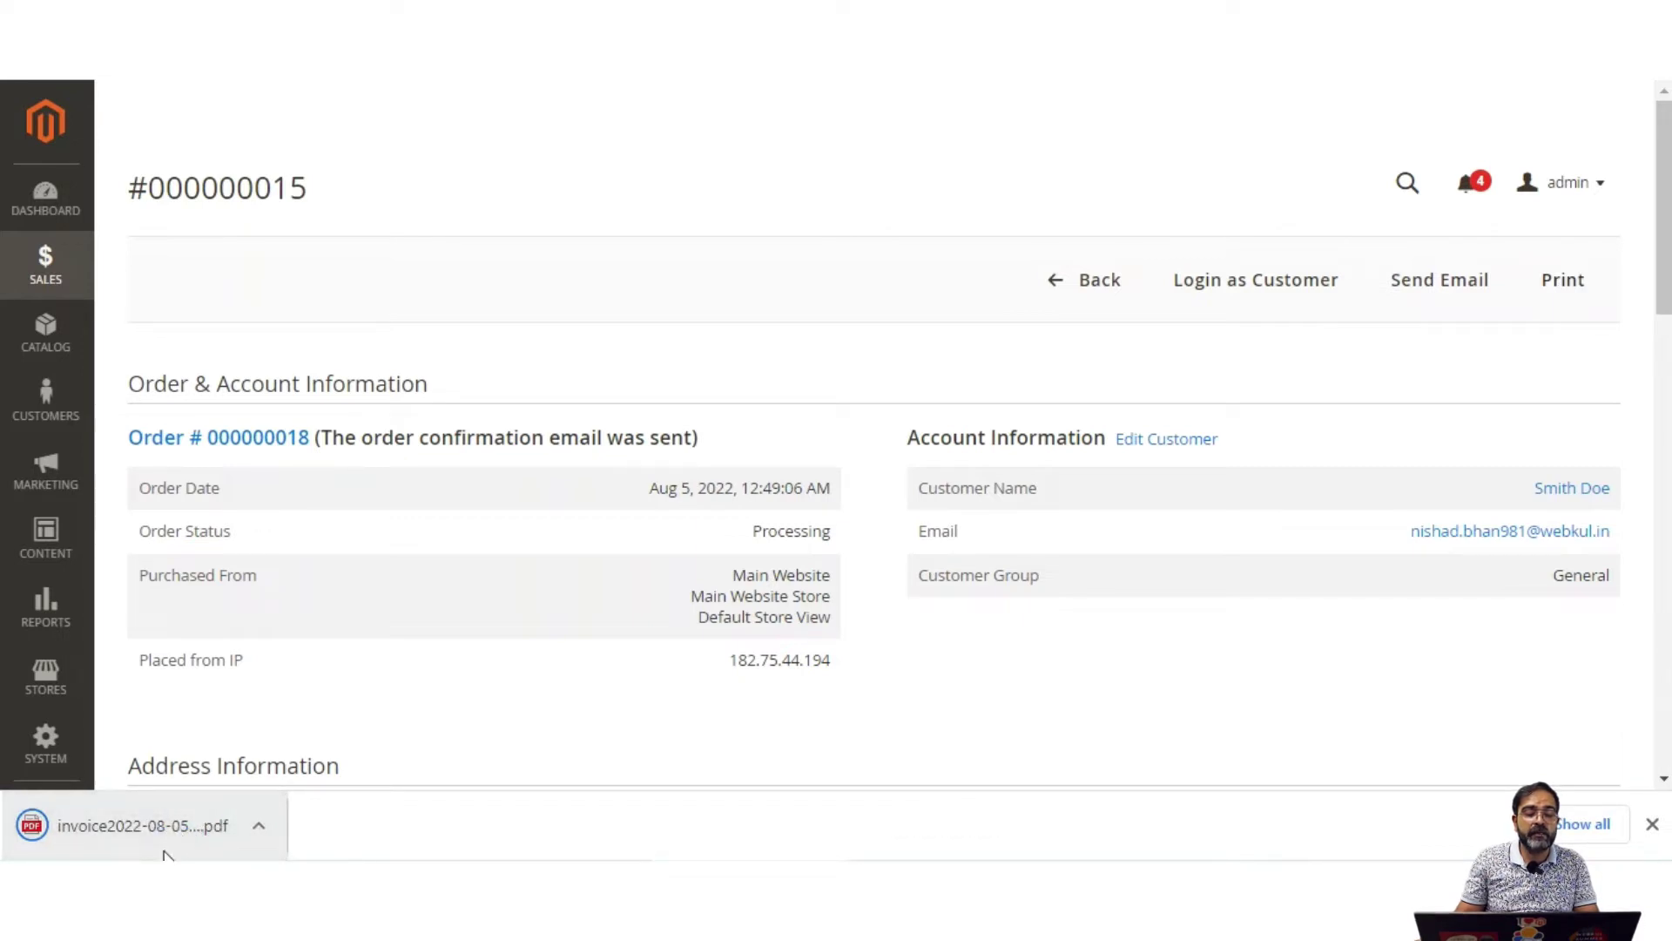
pyautogui.click(162, 843)
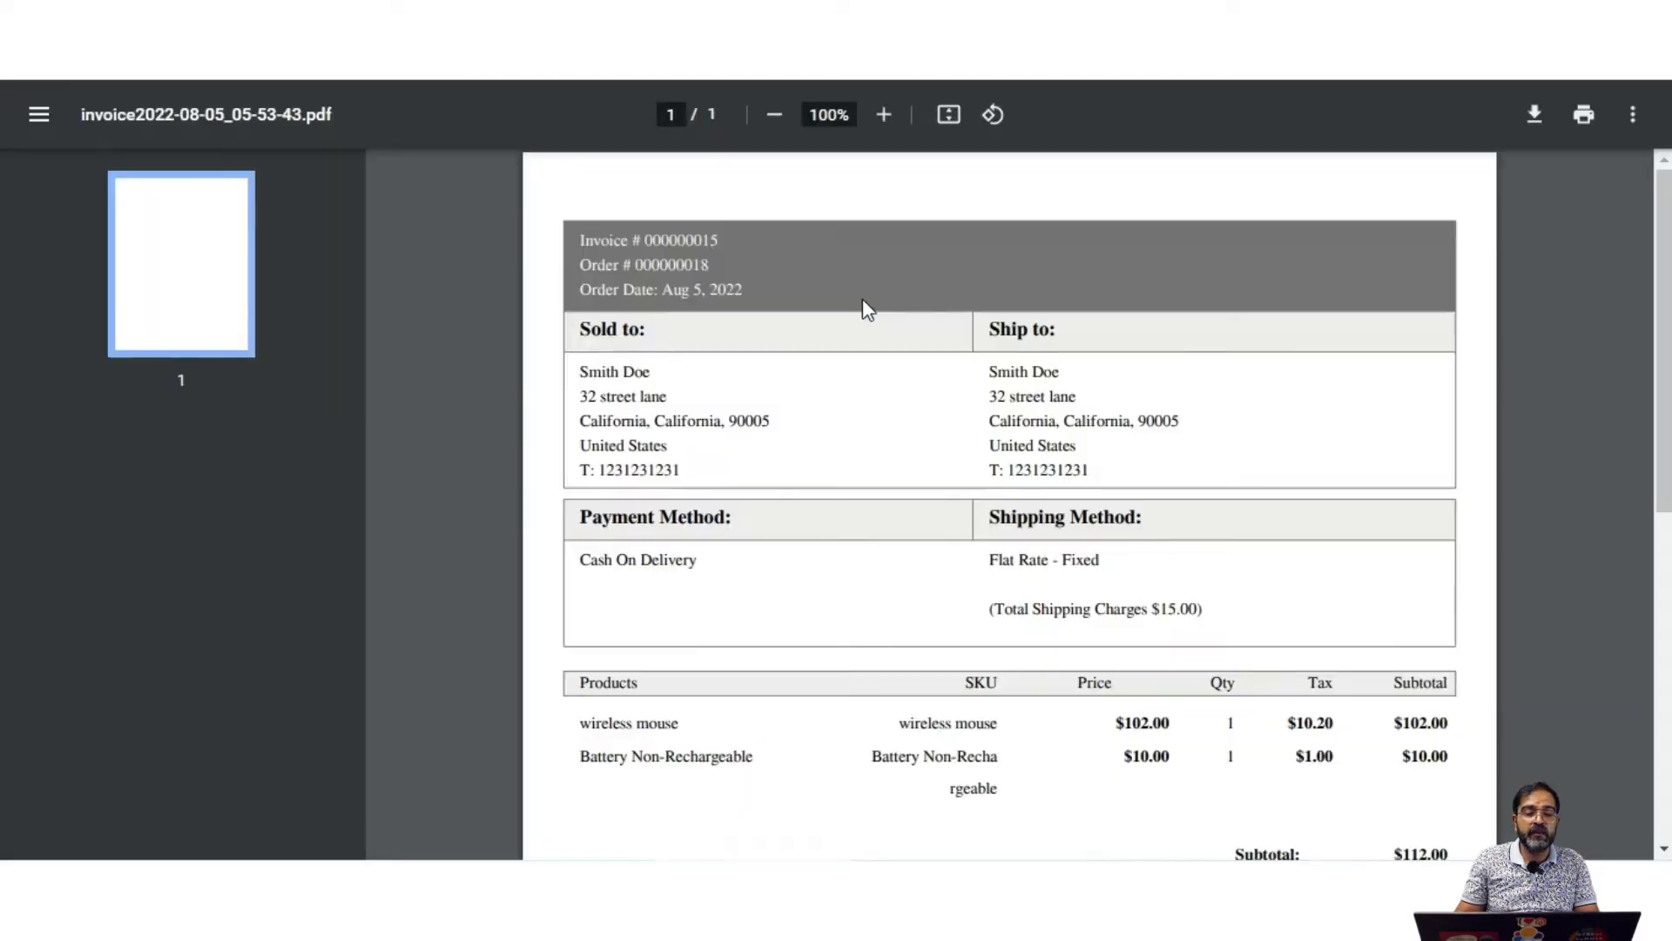
# Step: Review the addresses, payment and shipping methods, products and totals in the invoice PDF, and close it
pyautogui.scroll(-3, 993, 396)
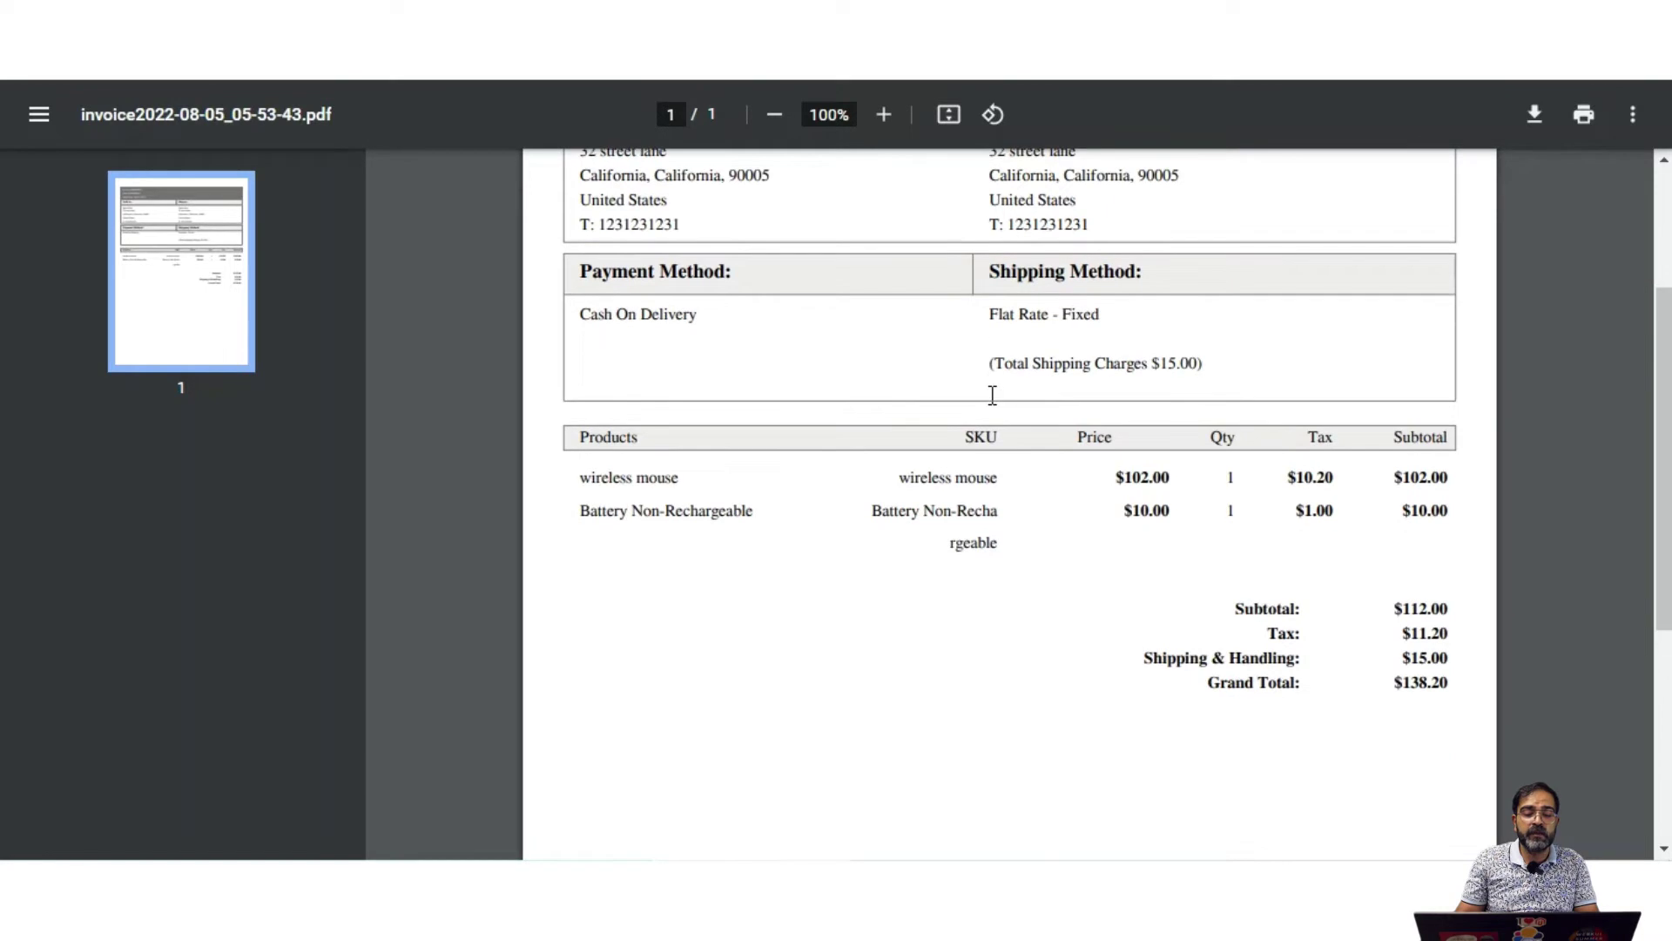
pyautogui.scroll(3, 993, 395)
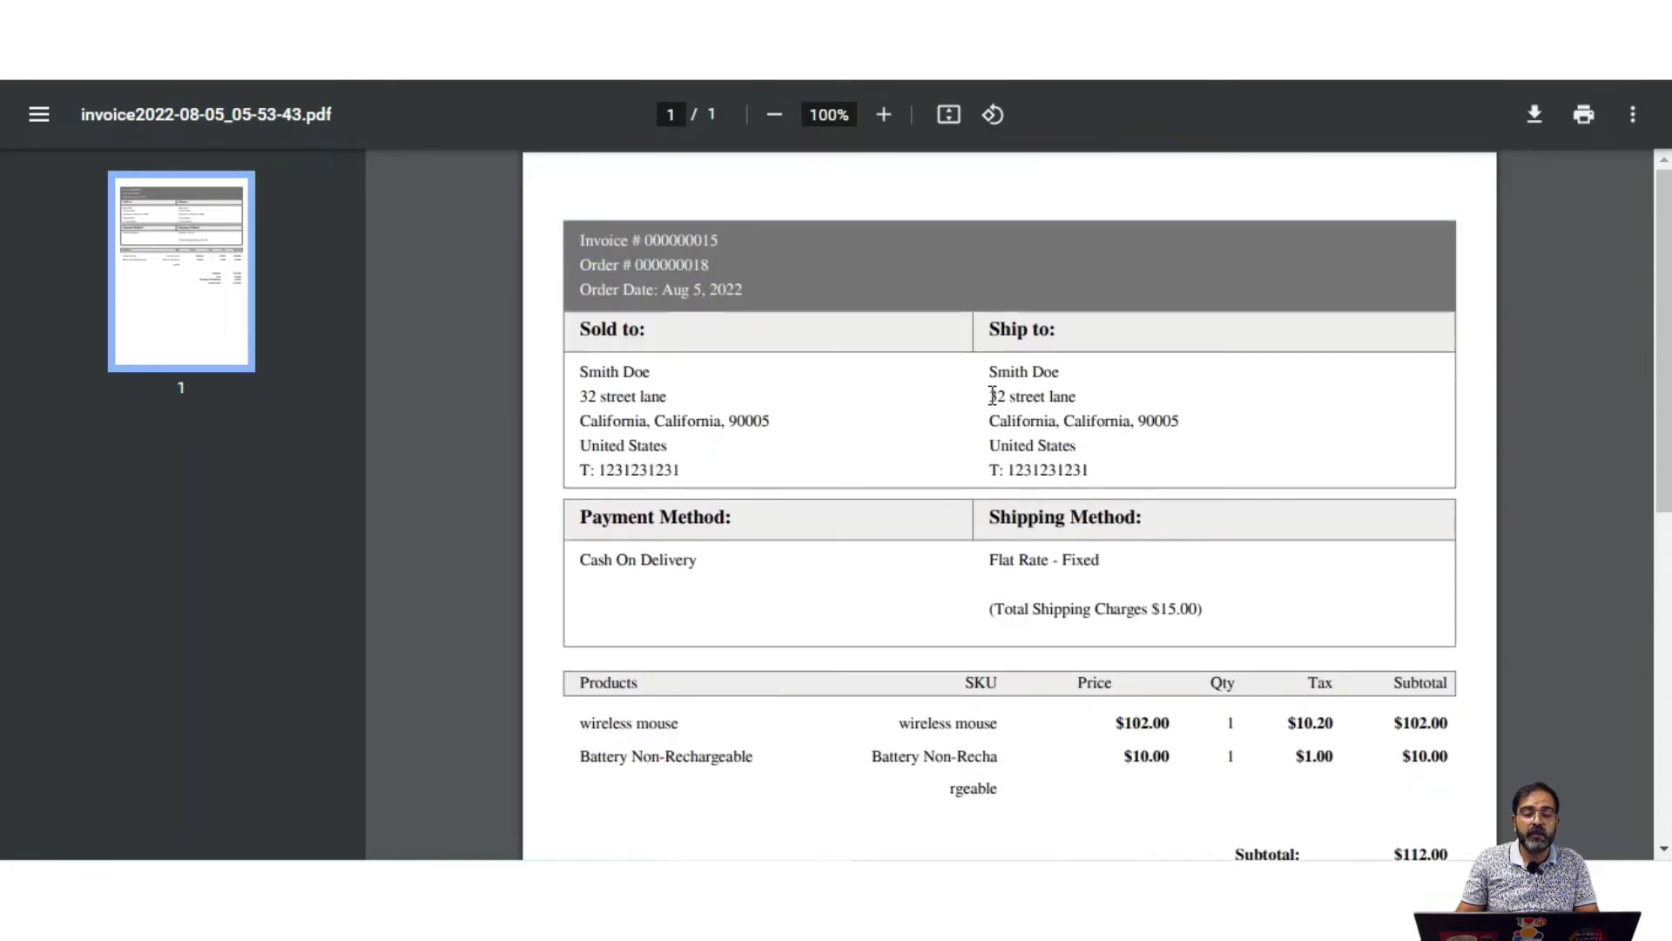
pyautogui.scroll(-3, 993, 396)
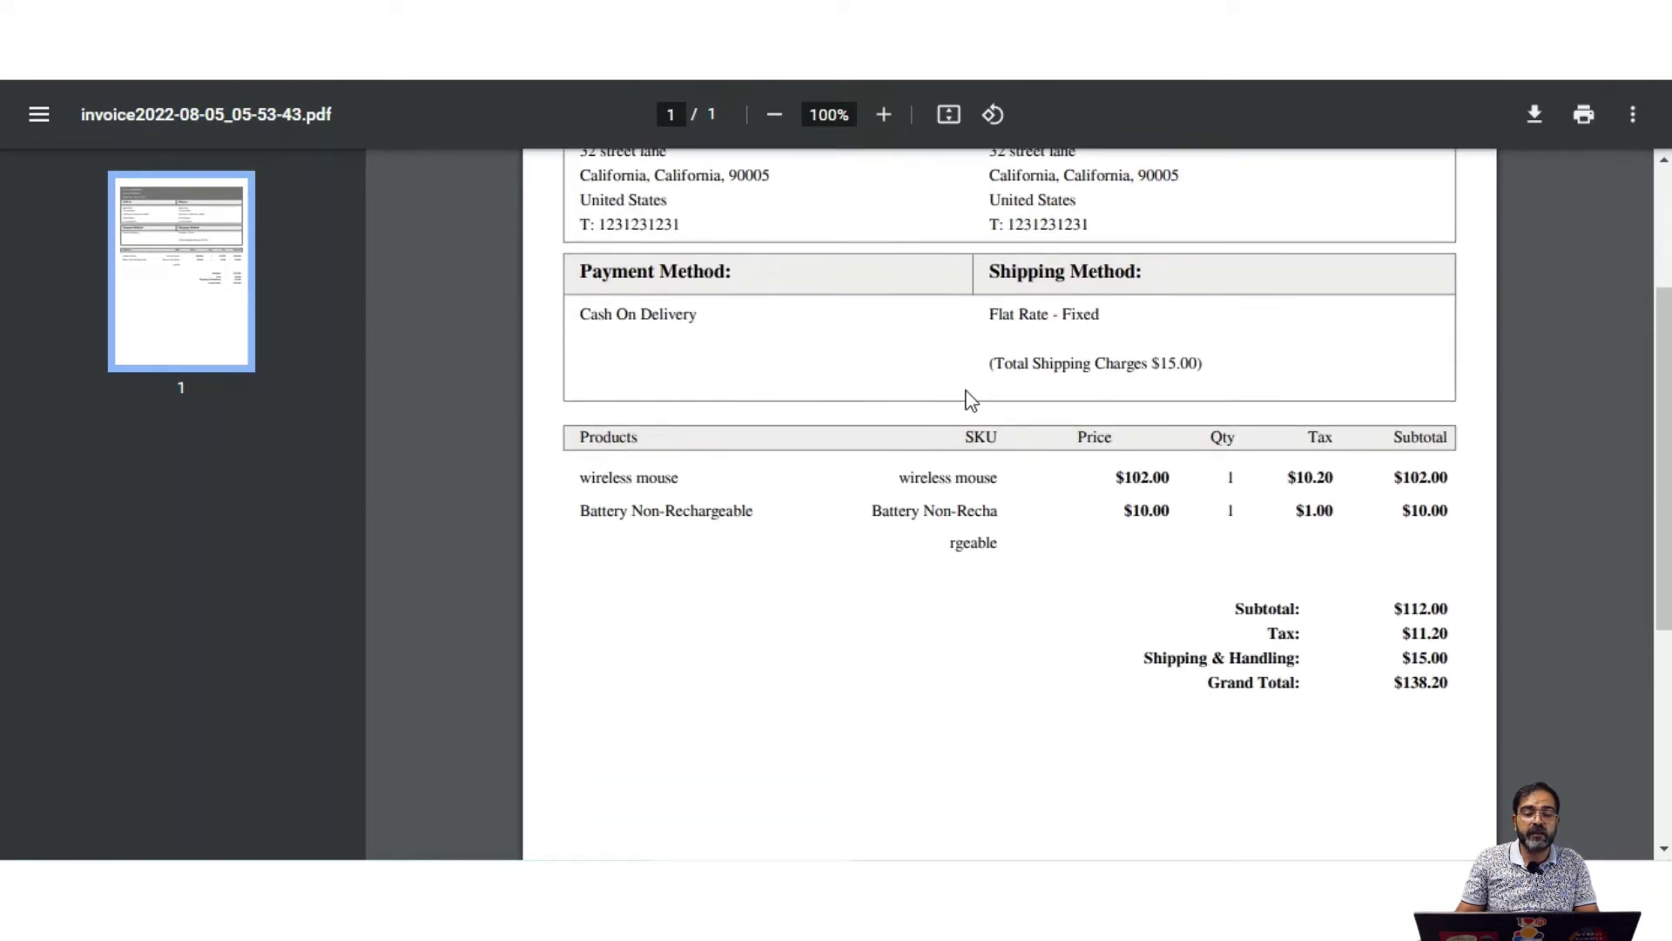
pyautogui.scroll(1, 971, 400)
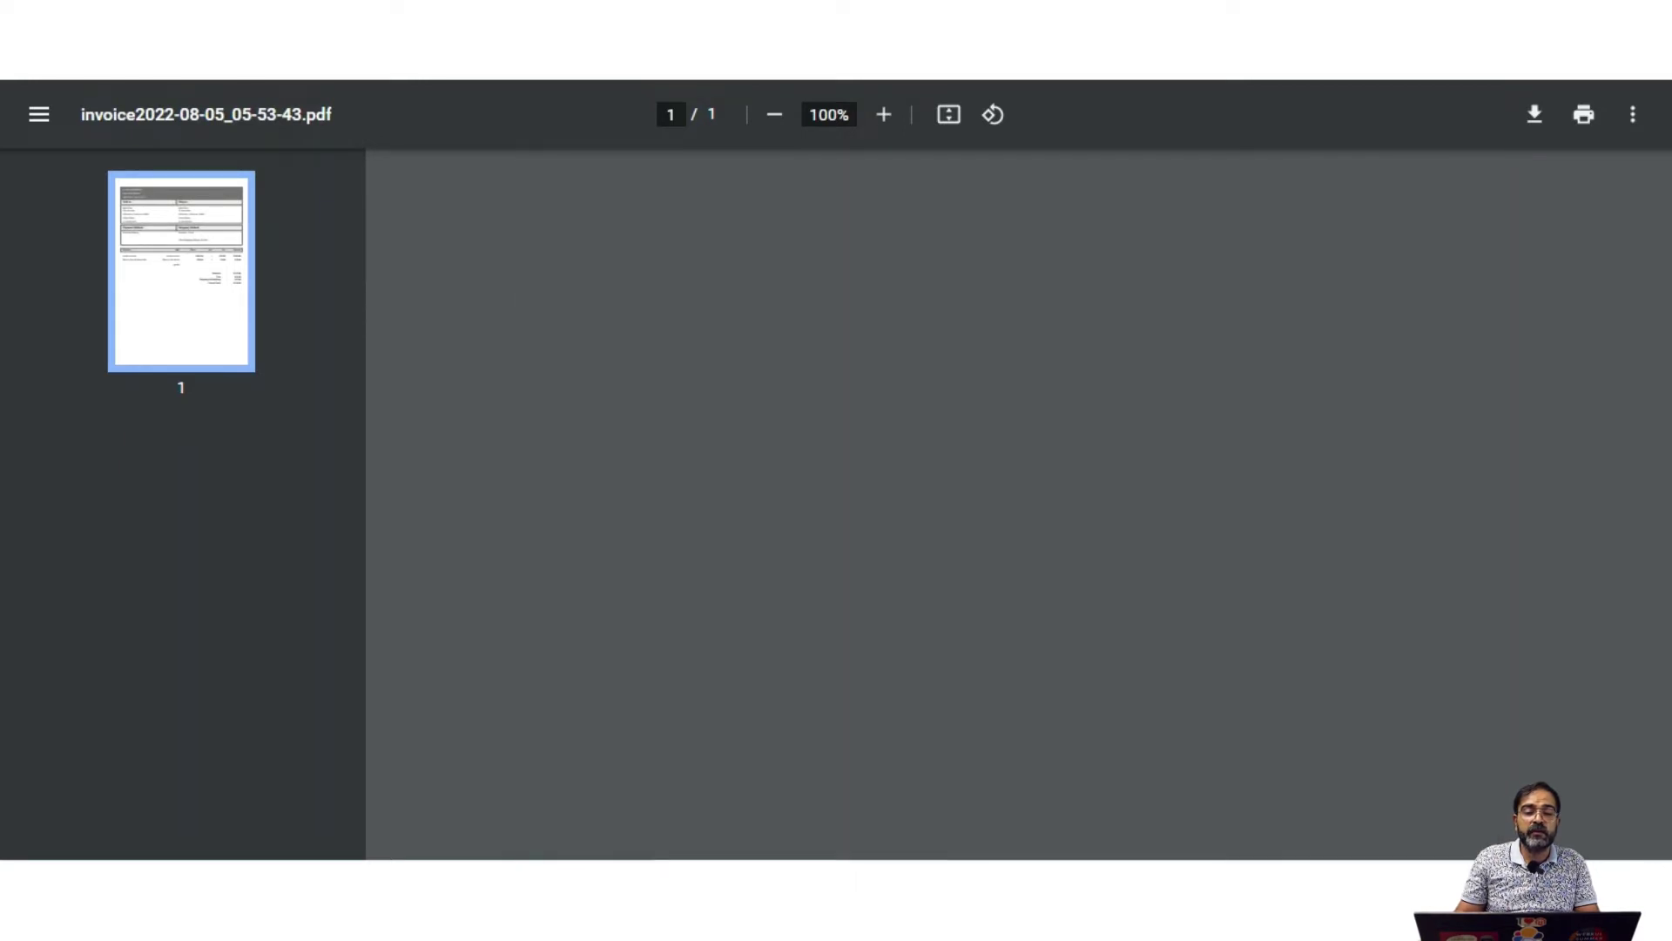
pyautogui.hotkey('ctrl', 'w')
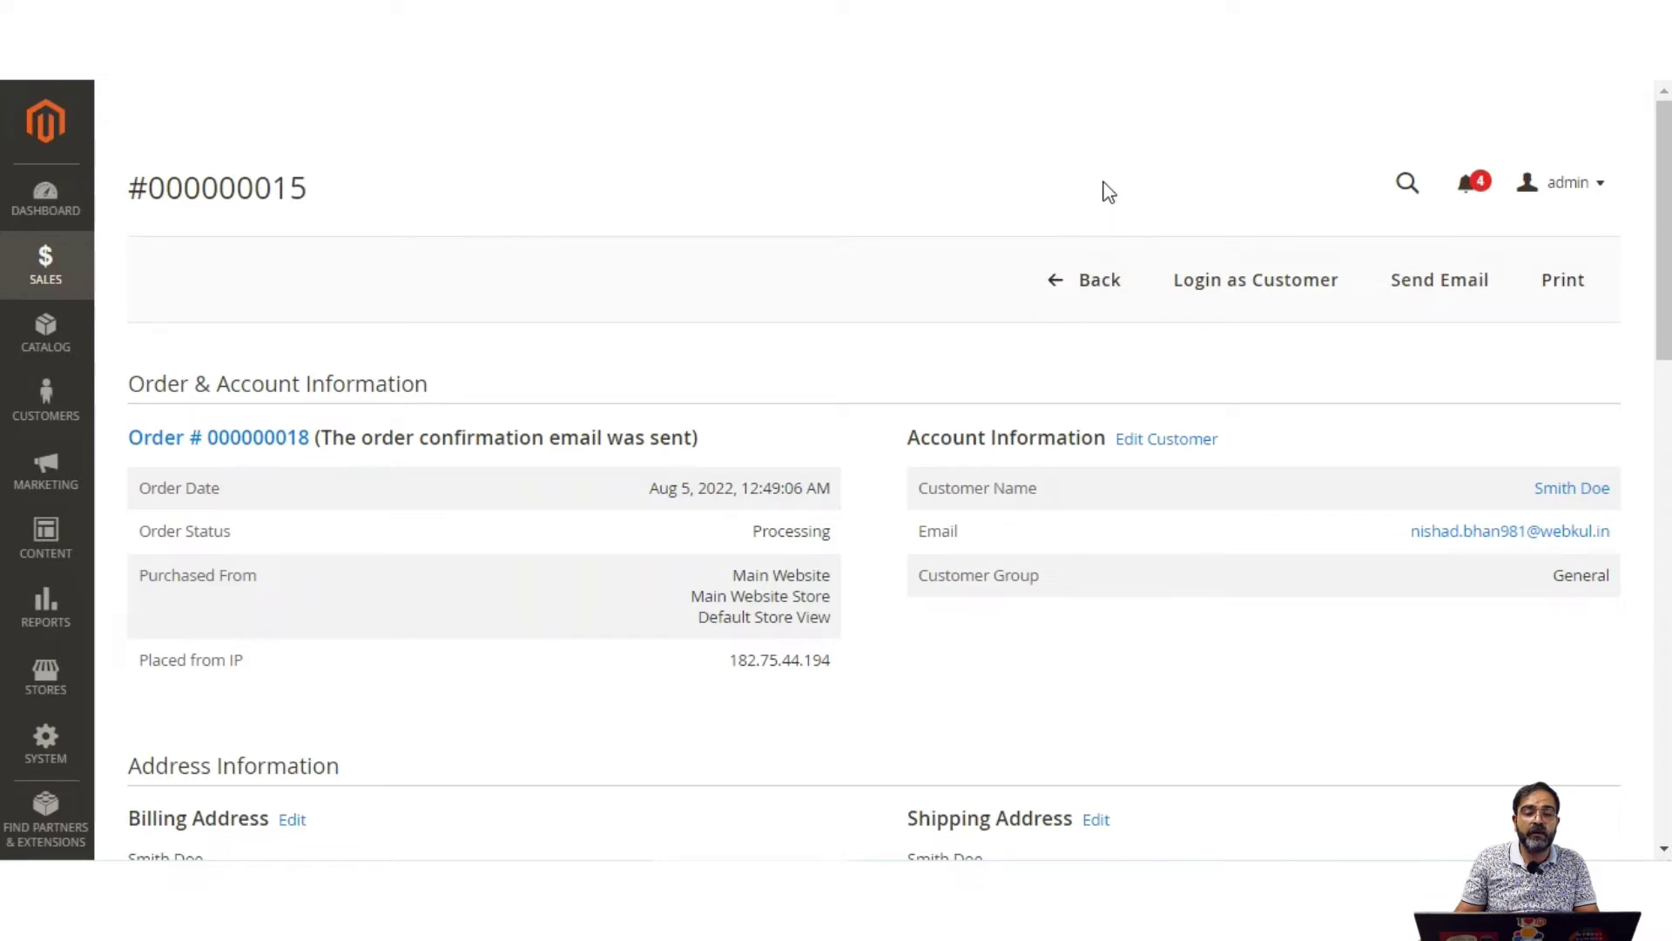
# Step: Go back from the invoice to the order and view its credit memos and invoices lists
pyautogui.click(1073, 277)
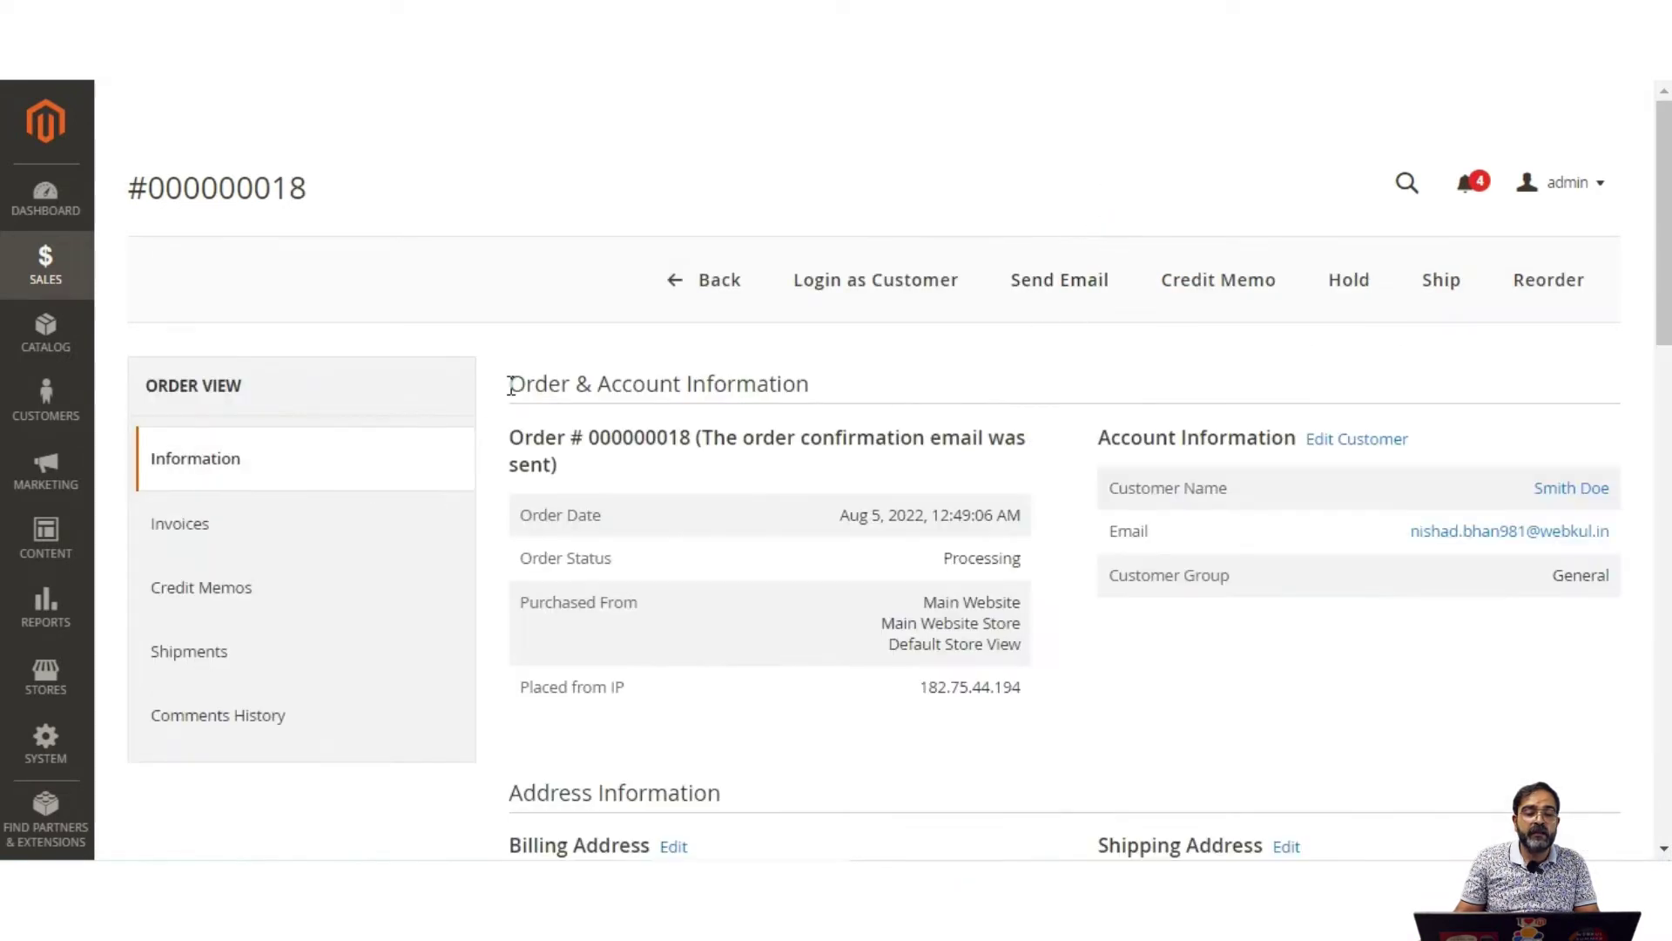
pyautogui.click(299, 605)
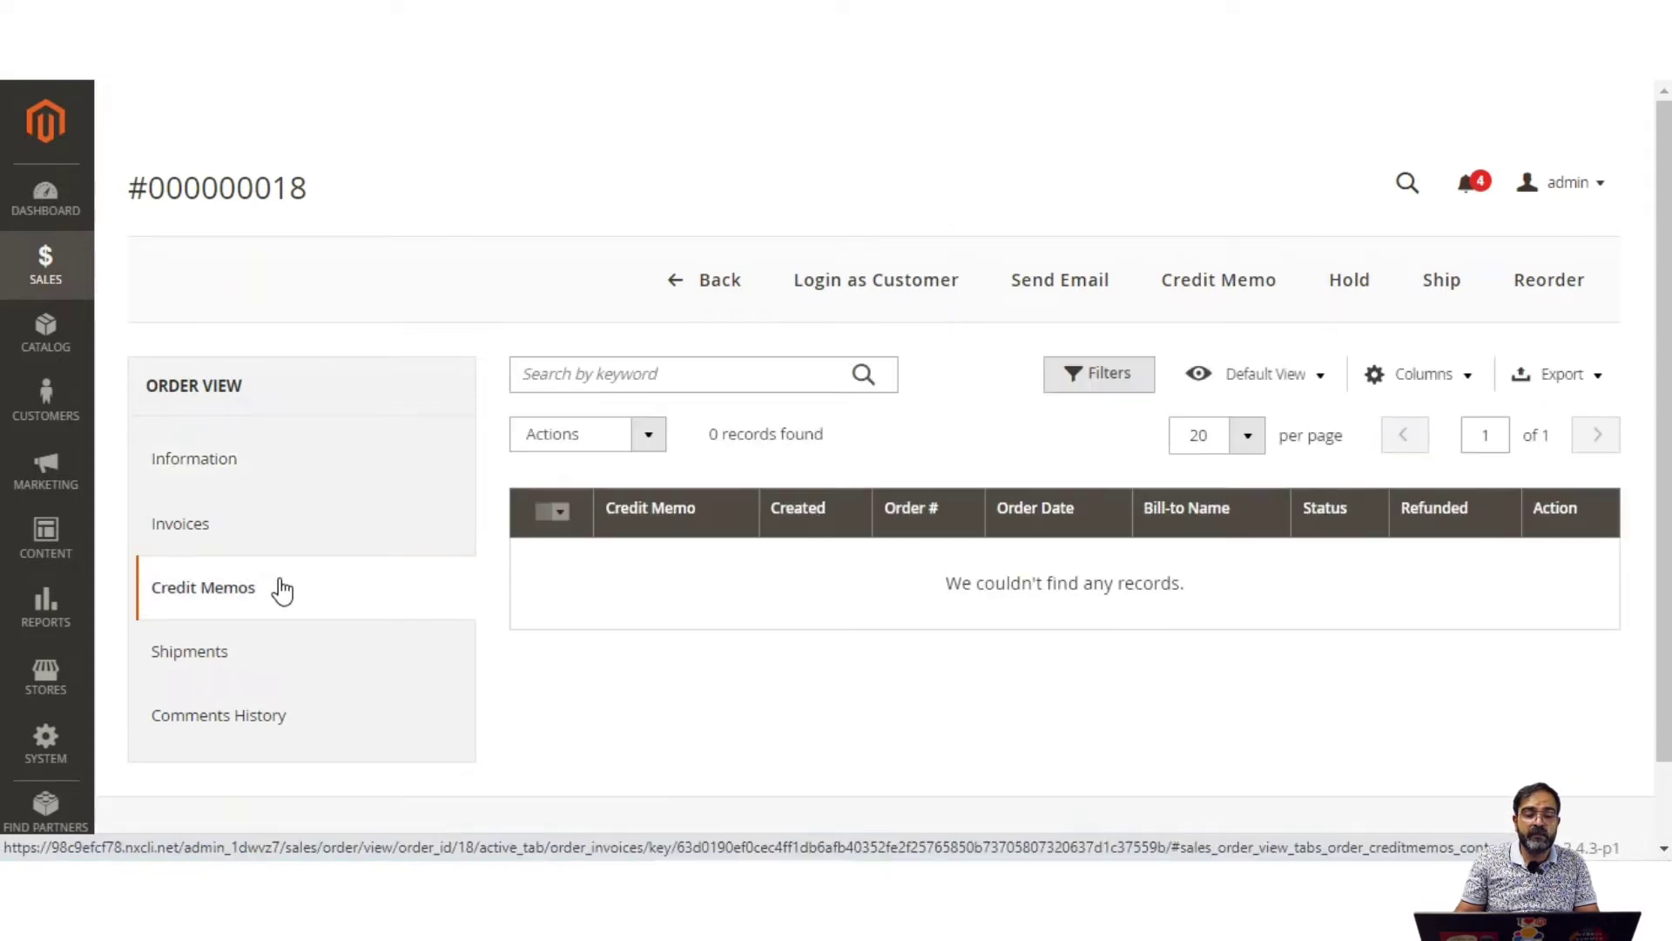
pyautogui.click(290, 550)
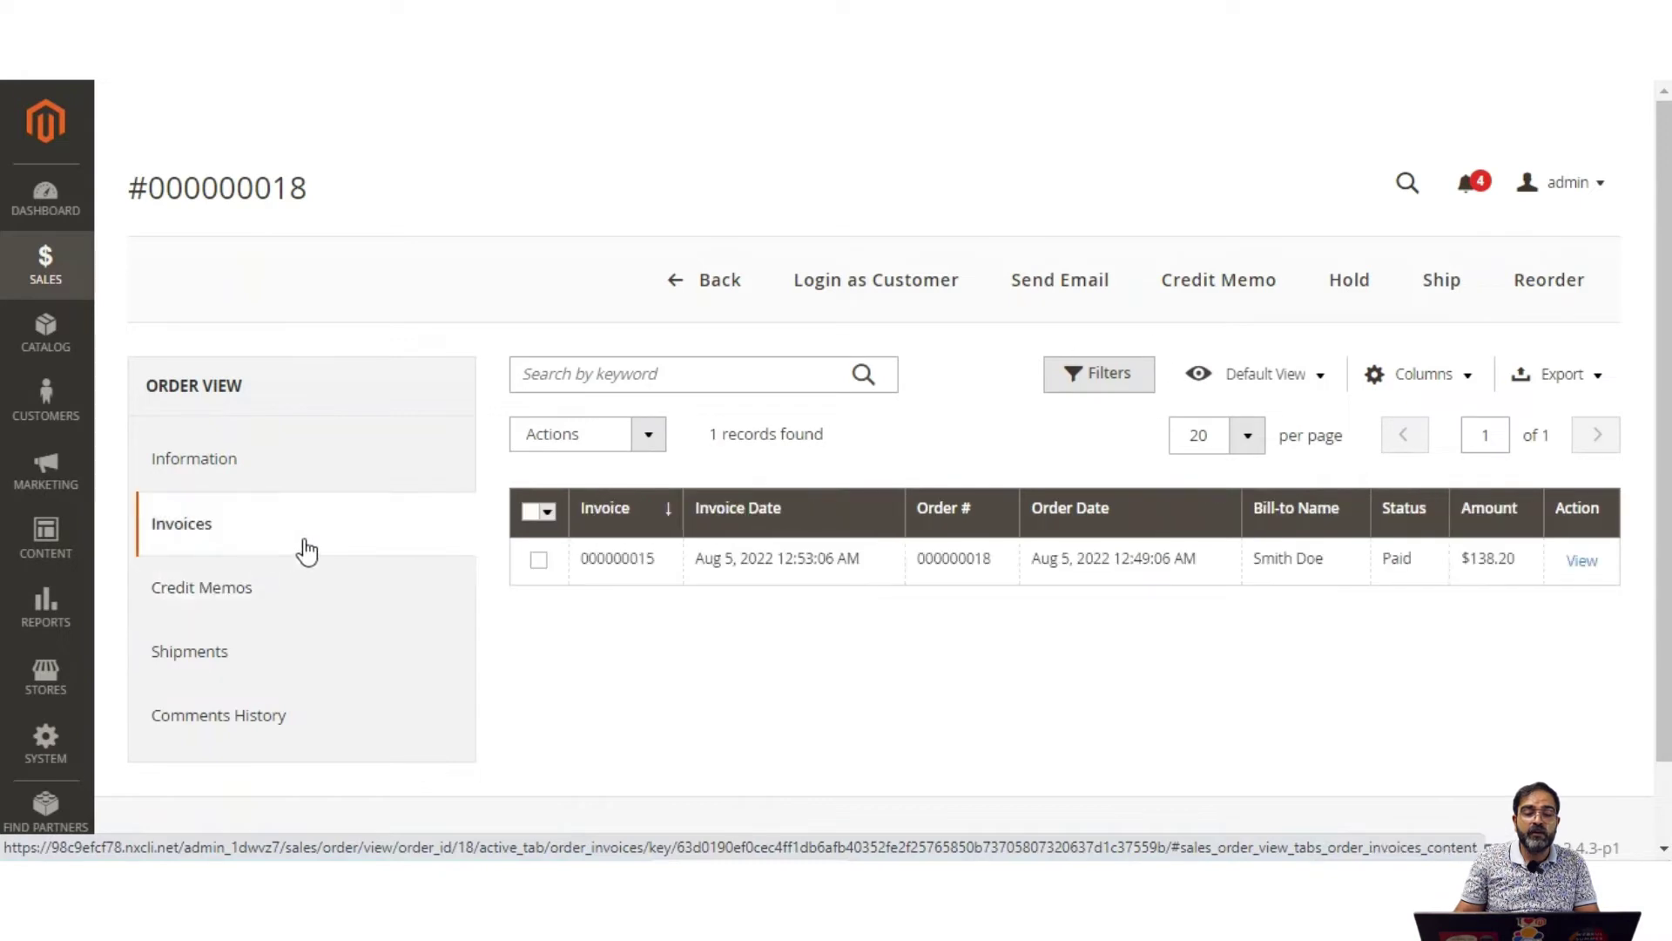
# Step: Start a new credit memo from the order information and mark the wireless mouse and Battery Non-Rechargeable for return to stock
pyautogui.click(318, 458)
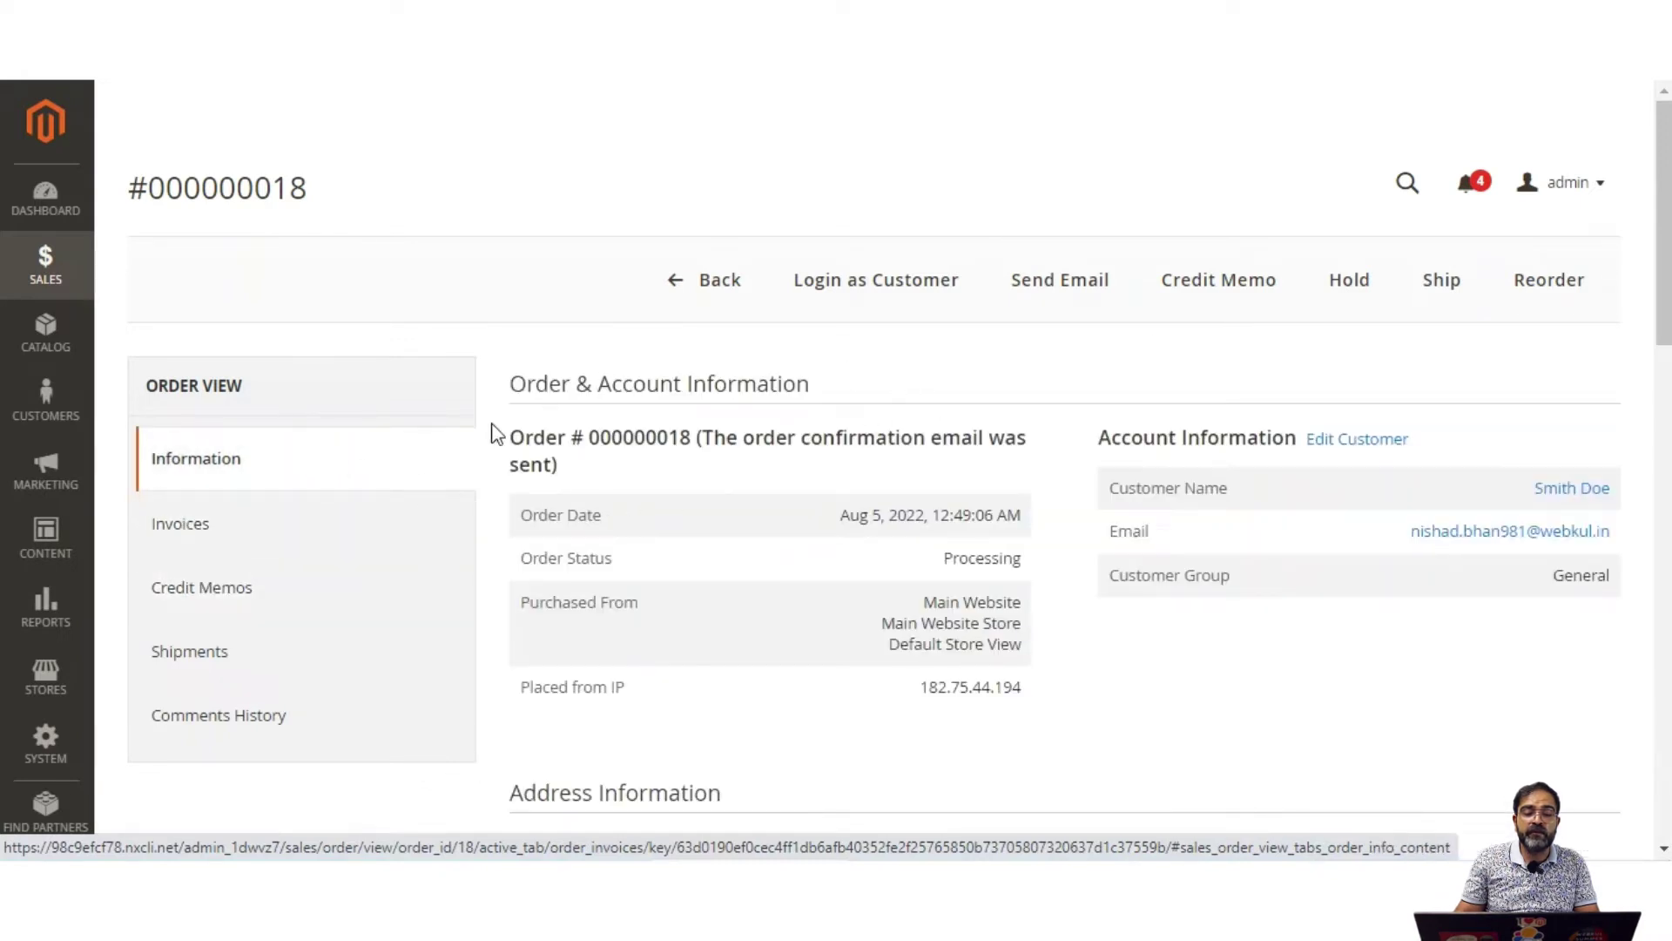
pyautogui.moveTo(167, 189); pyautogui.dragTo(610, 287)
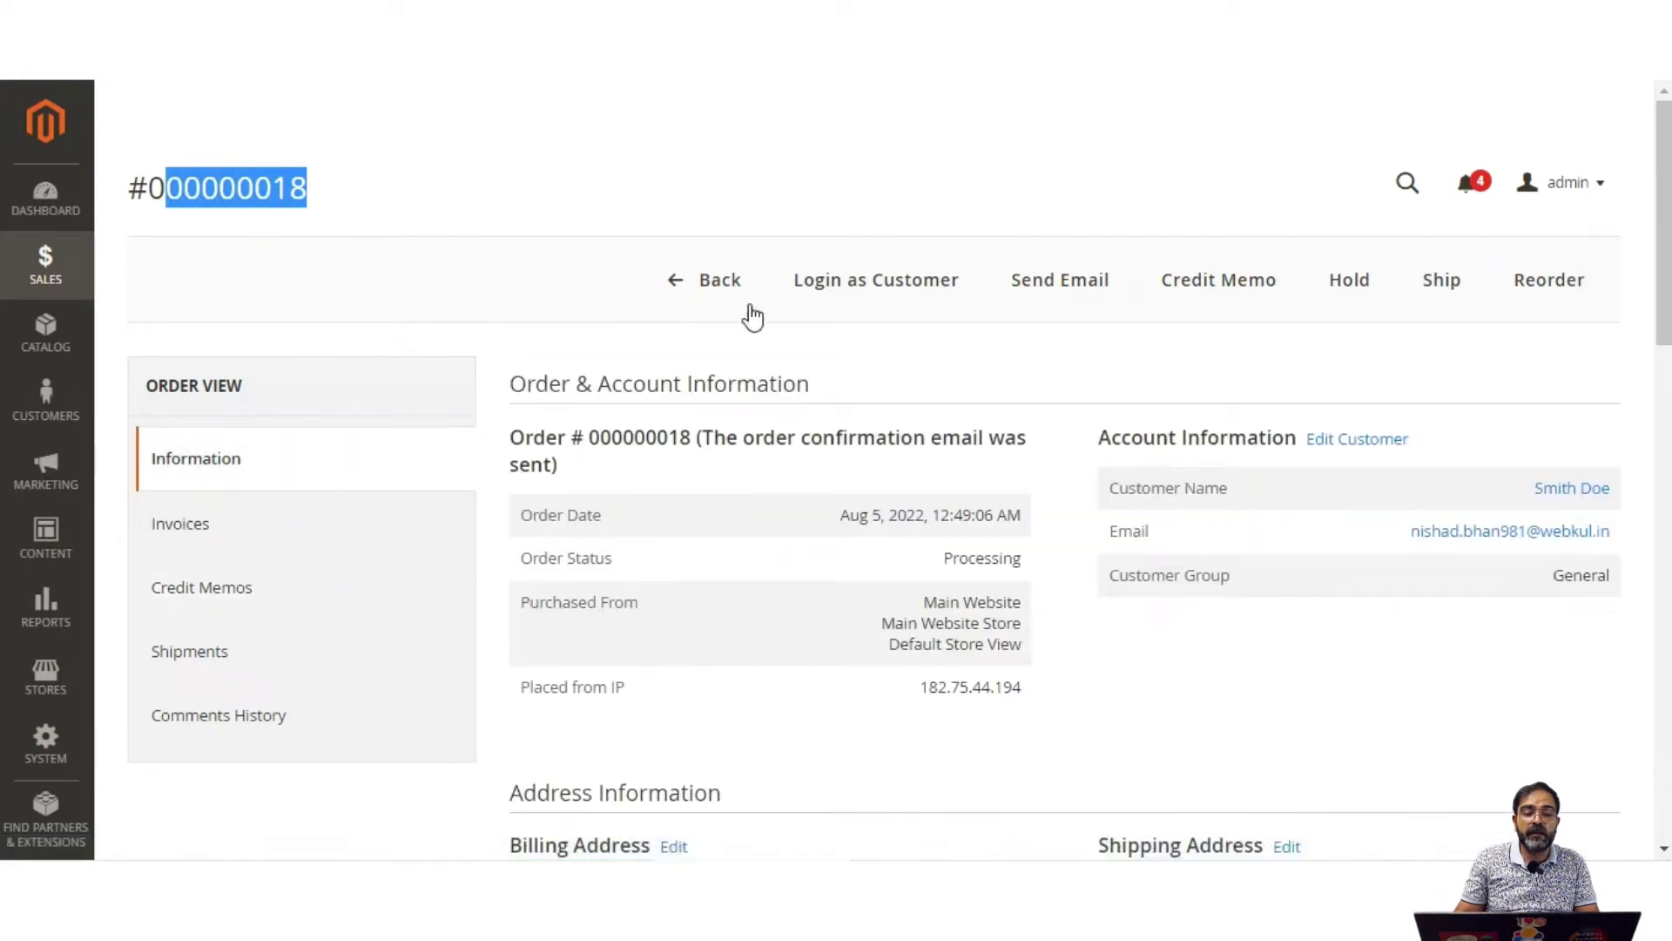
pyautogui.click(1227, 288)
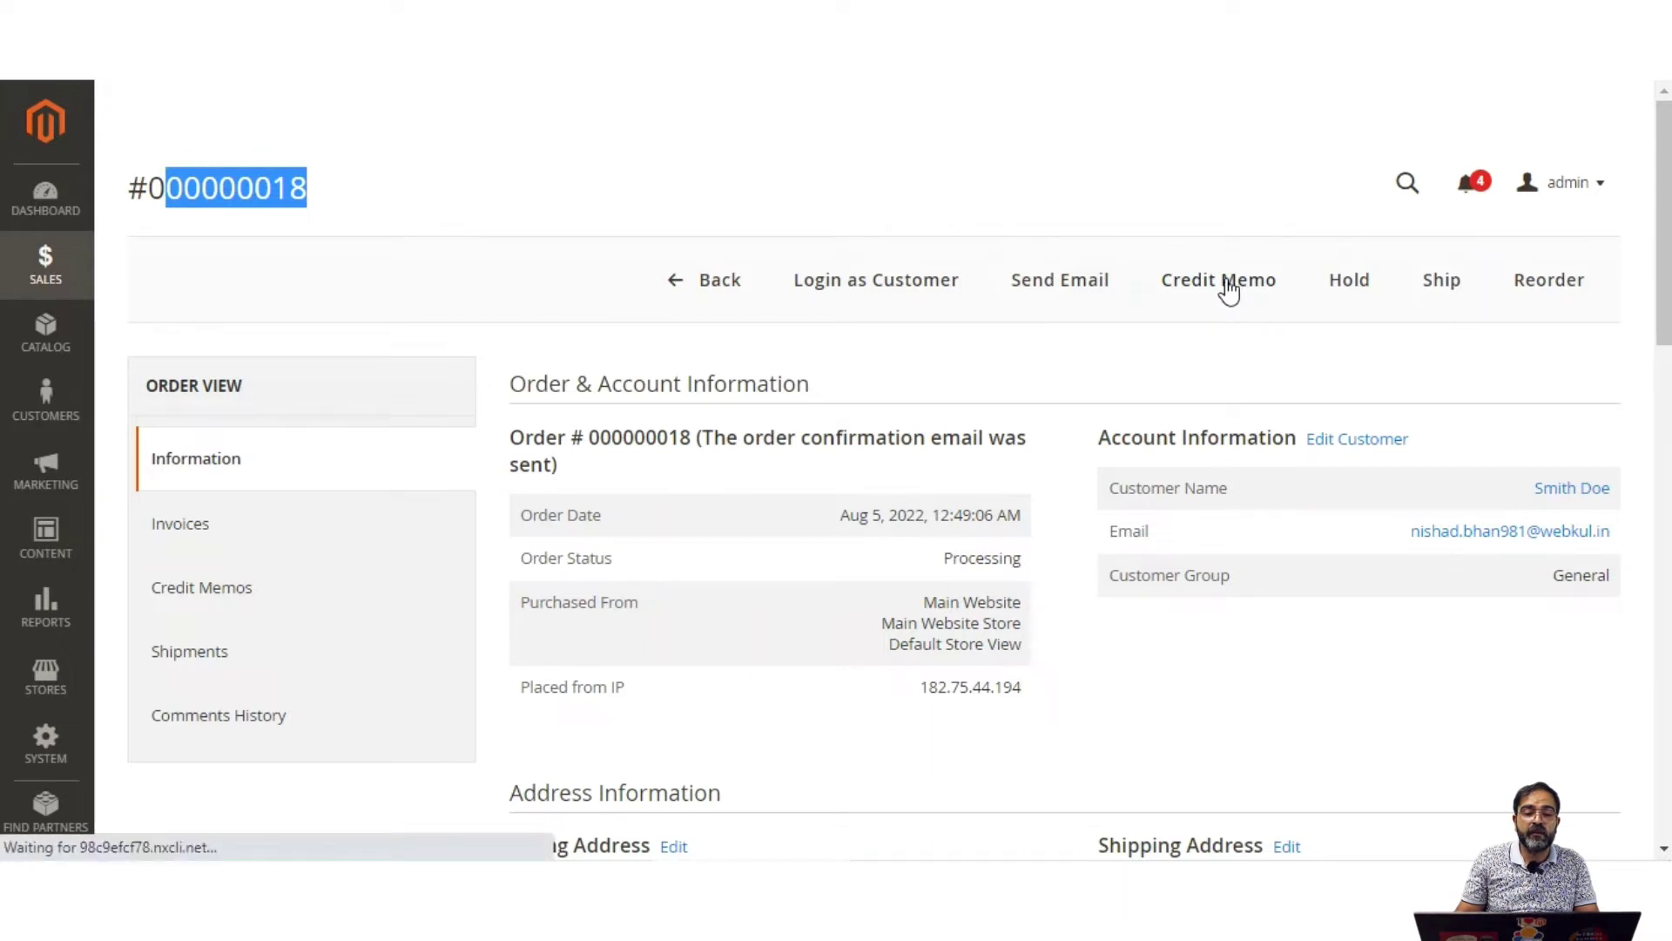
pyautogui.scroll(-1, 1663, 230)
pyautogui.moveTo(1664, 231); pyautogui.dragTo(1656, 499)
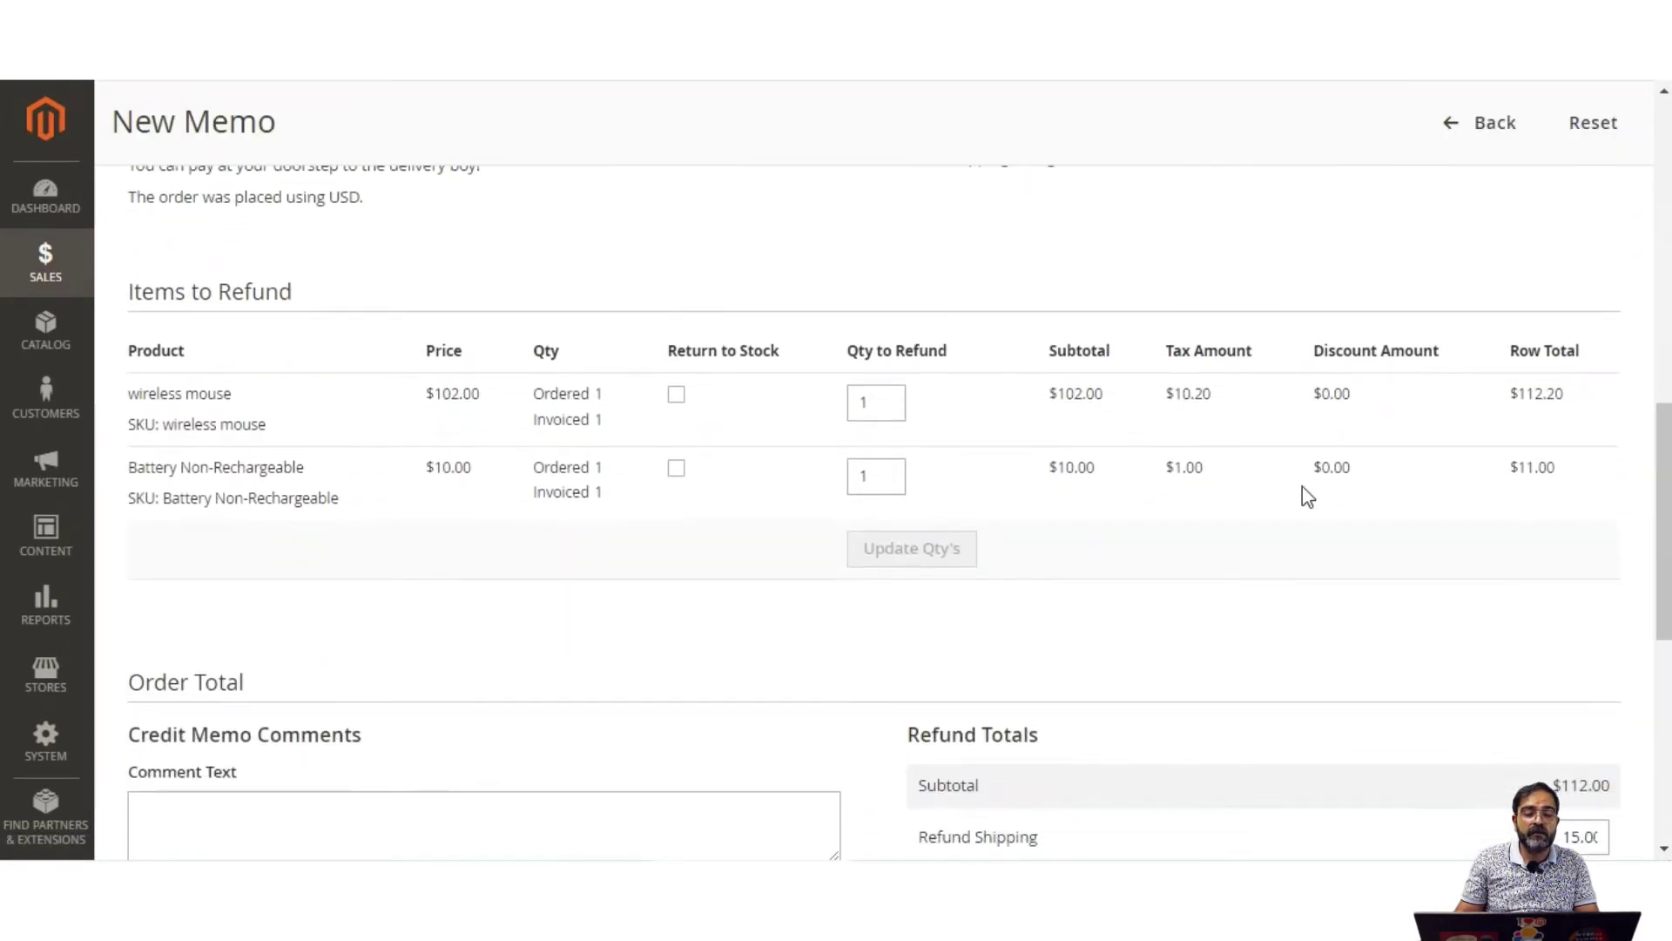
pyautogui.click(677, 394)
pyautogui.click(676, 470)
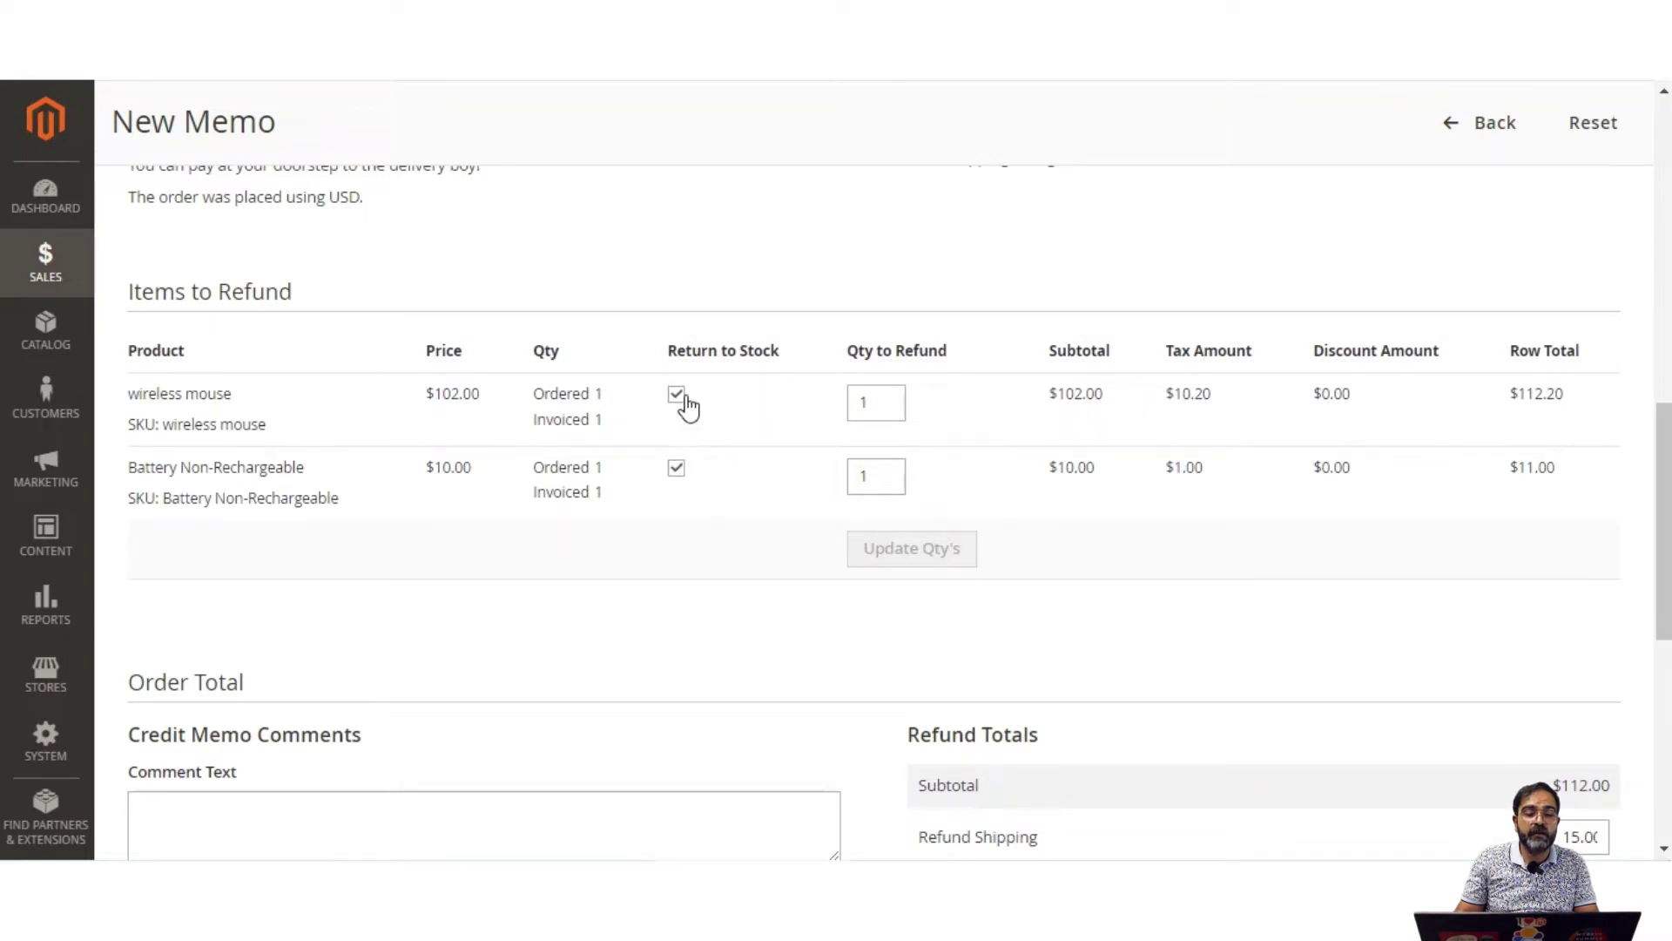
# Step: Examine the credit memo's refund totals, including refund shipping, adjustment refund and adjustment fee, and its payment and shipping details
pyautogui.scroll(-2, 1000, 373)
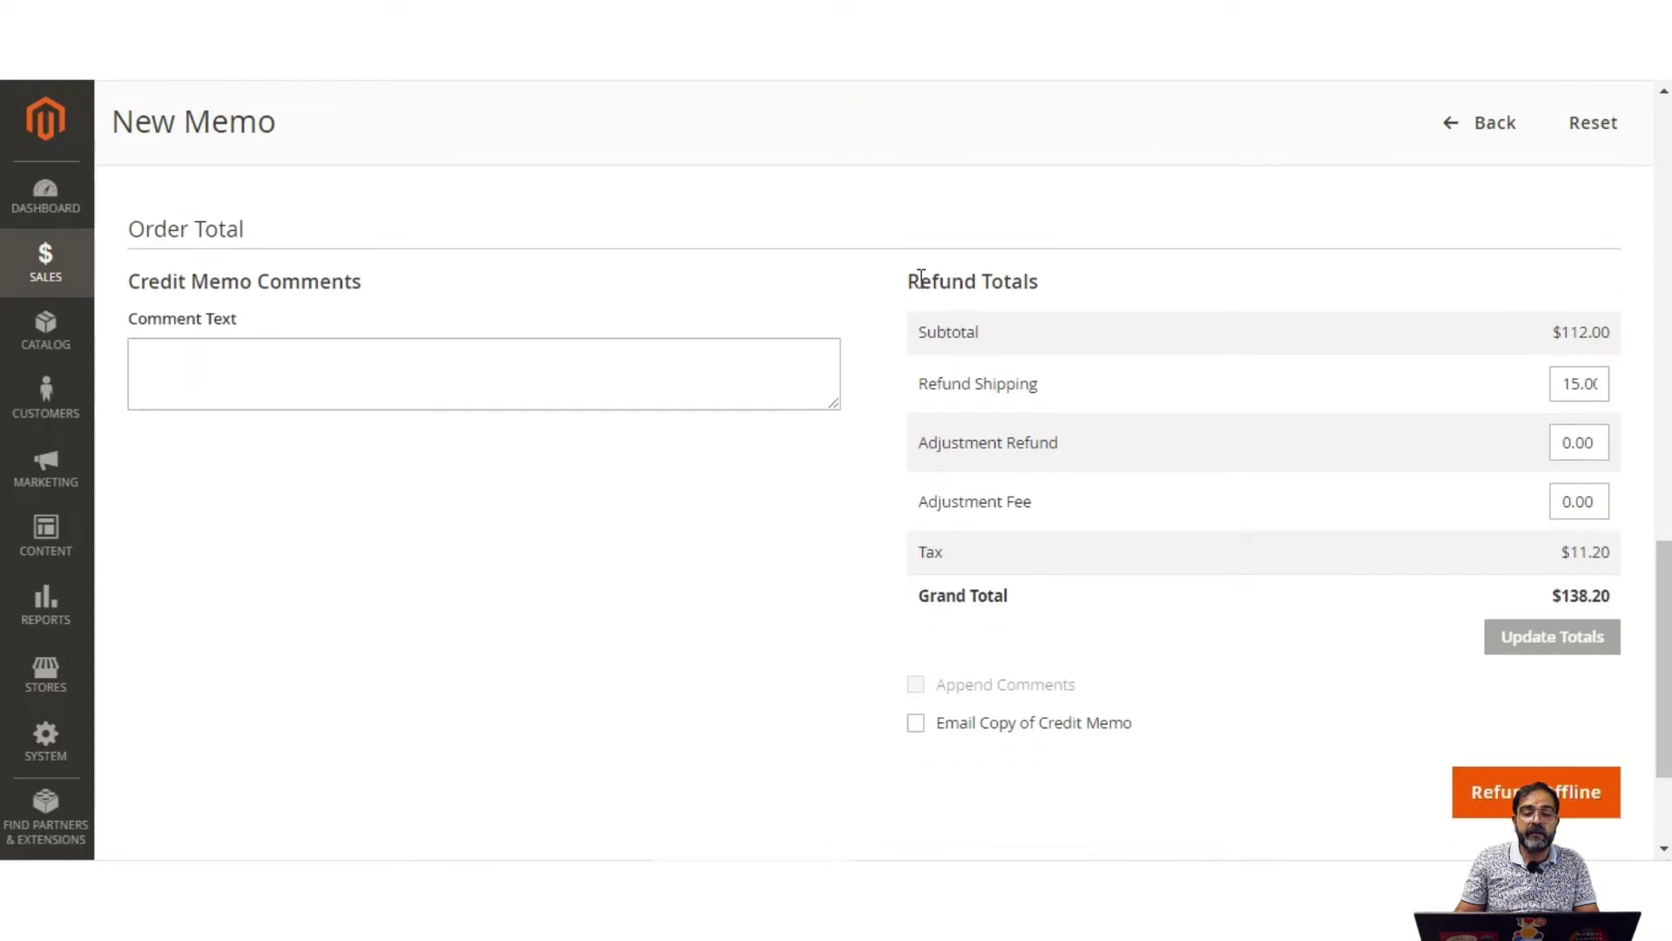
pyautogui.moveTo(914, 279); pyautogui.dragTo(1048, 284)
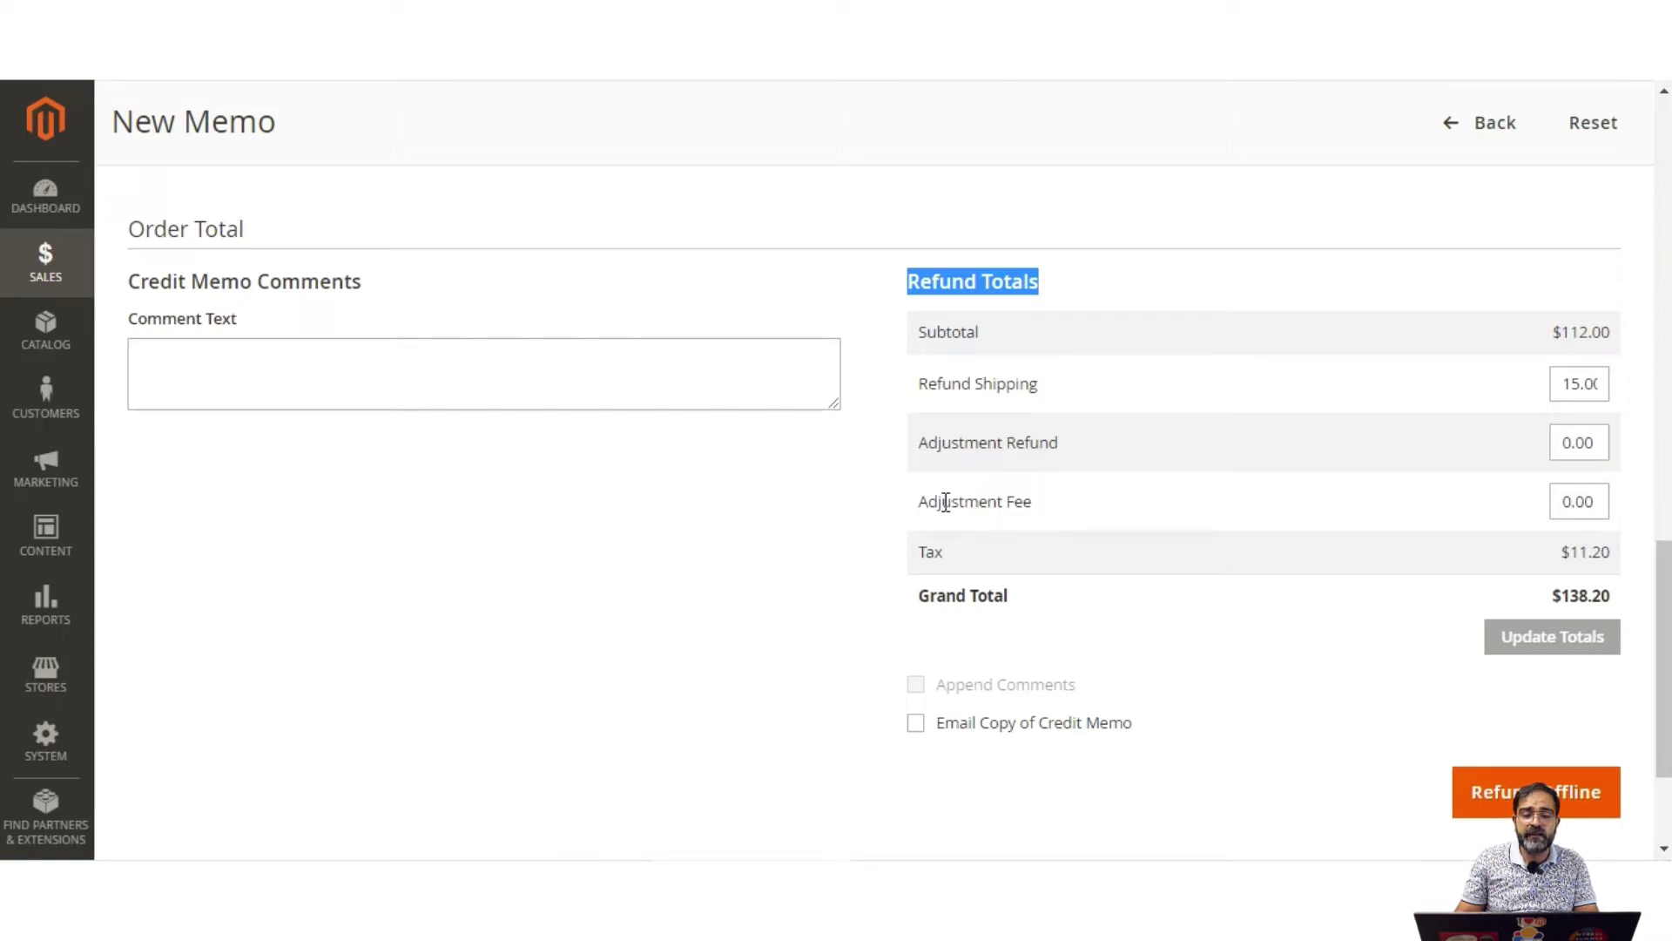
pyautogui.moveTo(945, 502); pyautogui.dragTo(1017, 505)
pyautogui.moveTo(928, 443); pyautogui.dragTo(1040, 443)
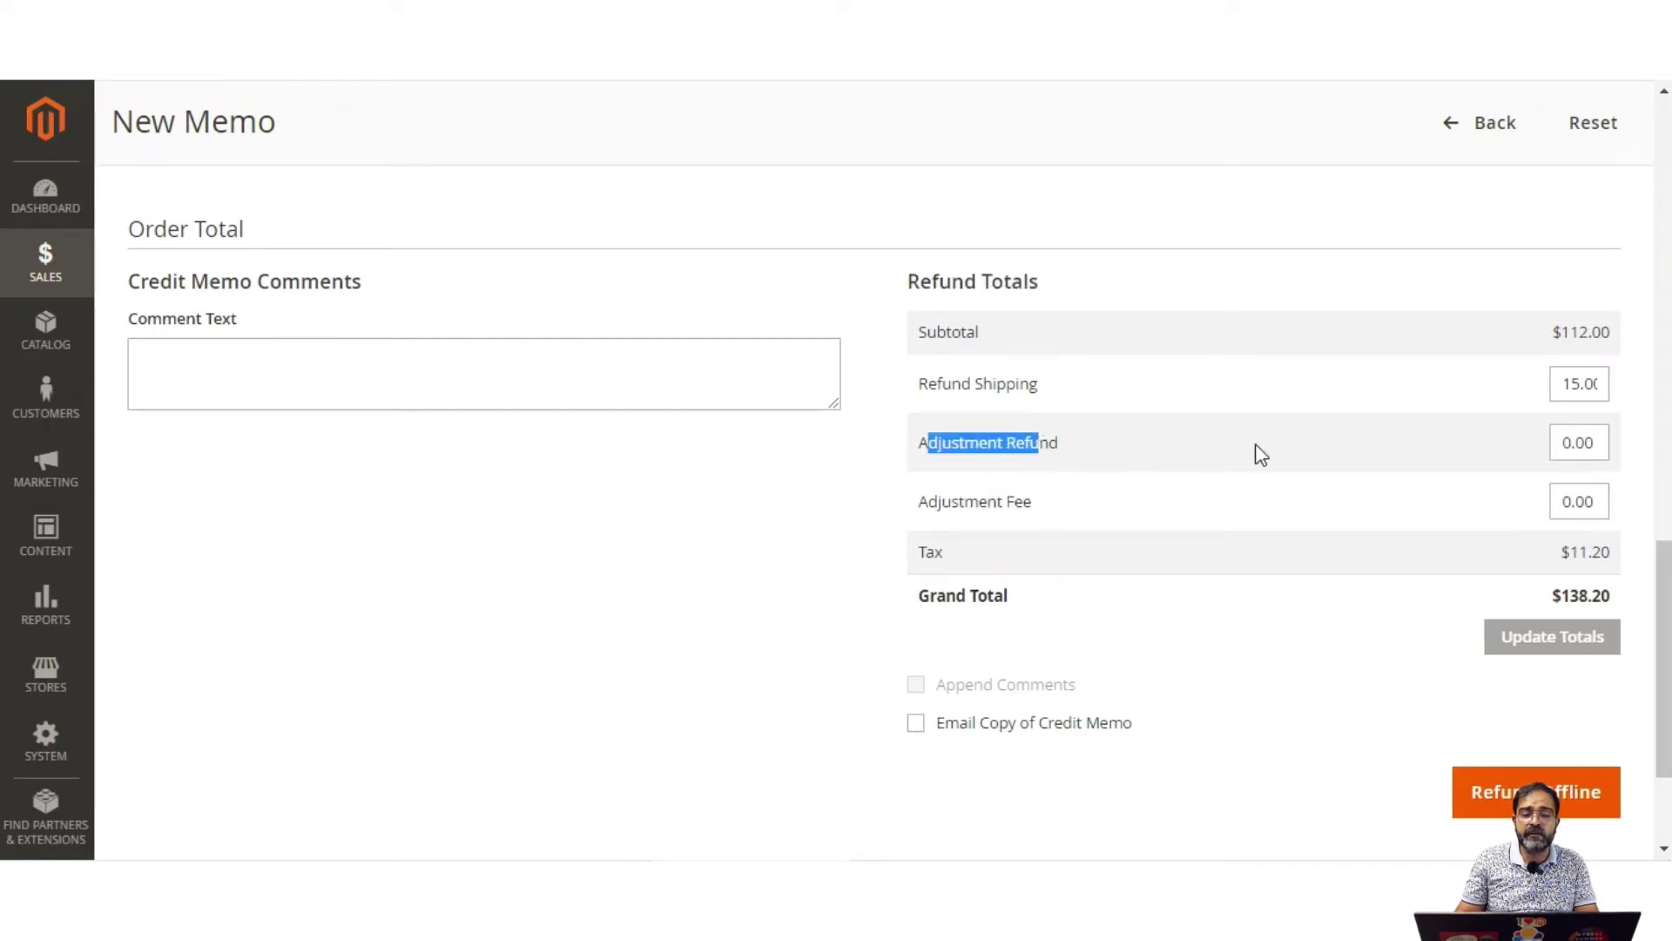
pyautogui.moveTo(927, 384); pyautogui.dragTo(1040, 385)
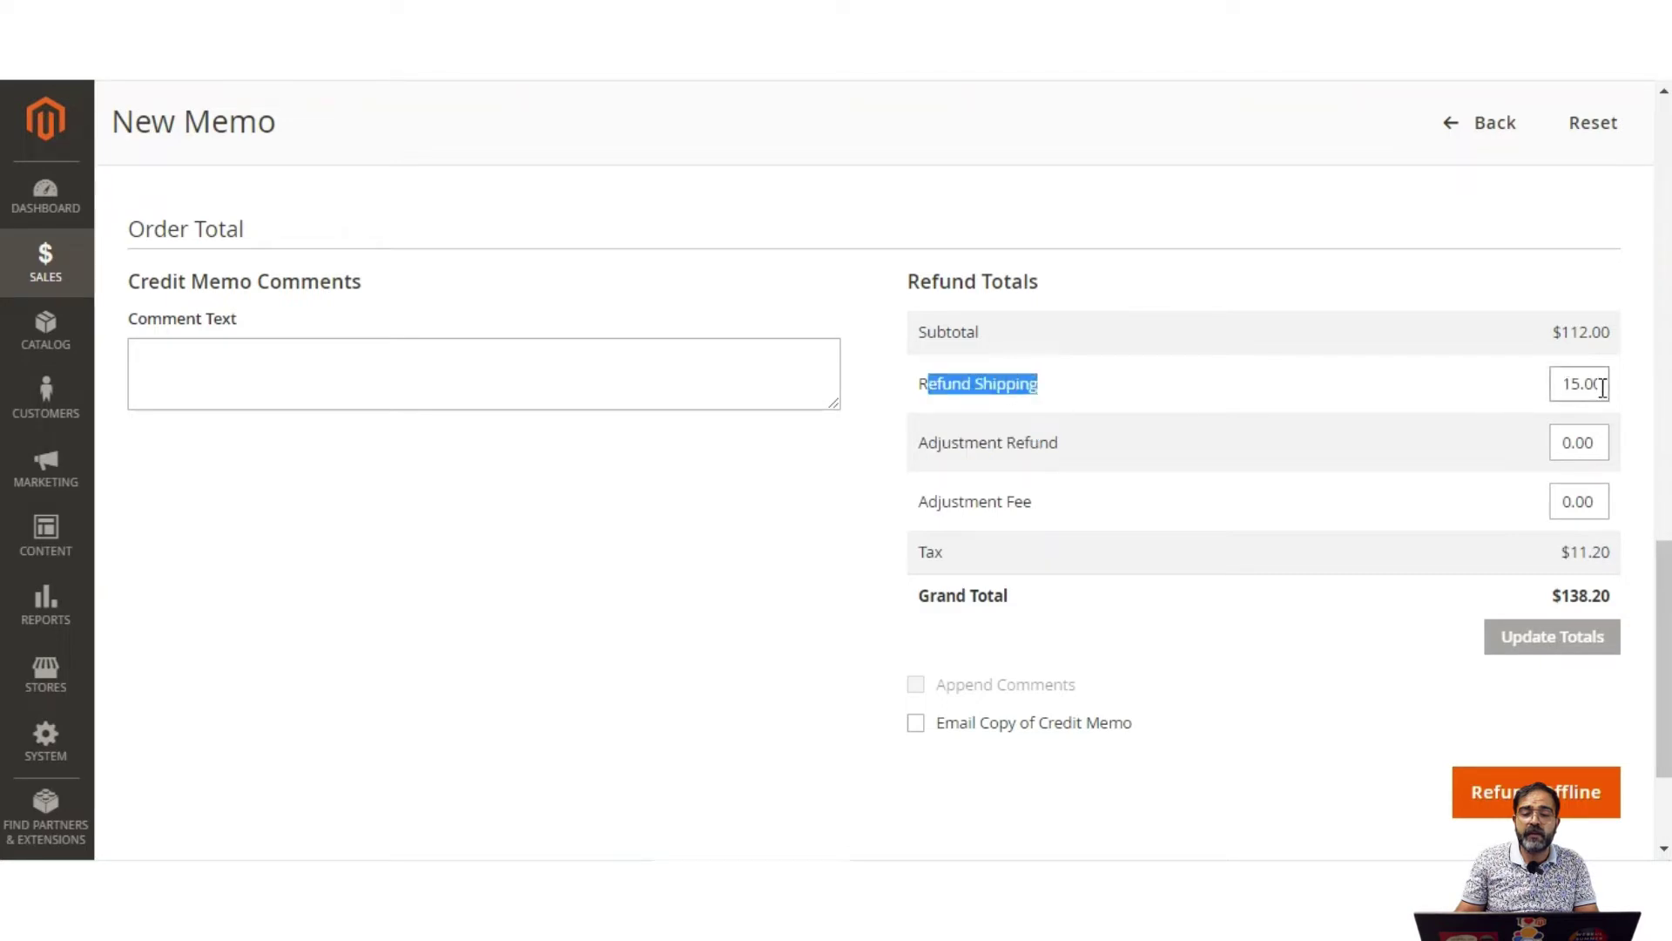
pyautogui.scroll(-2, 1571, 541)
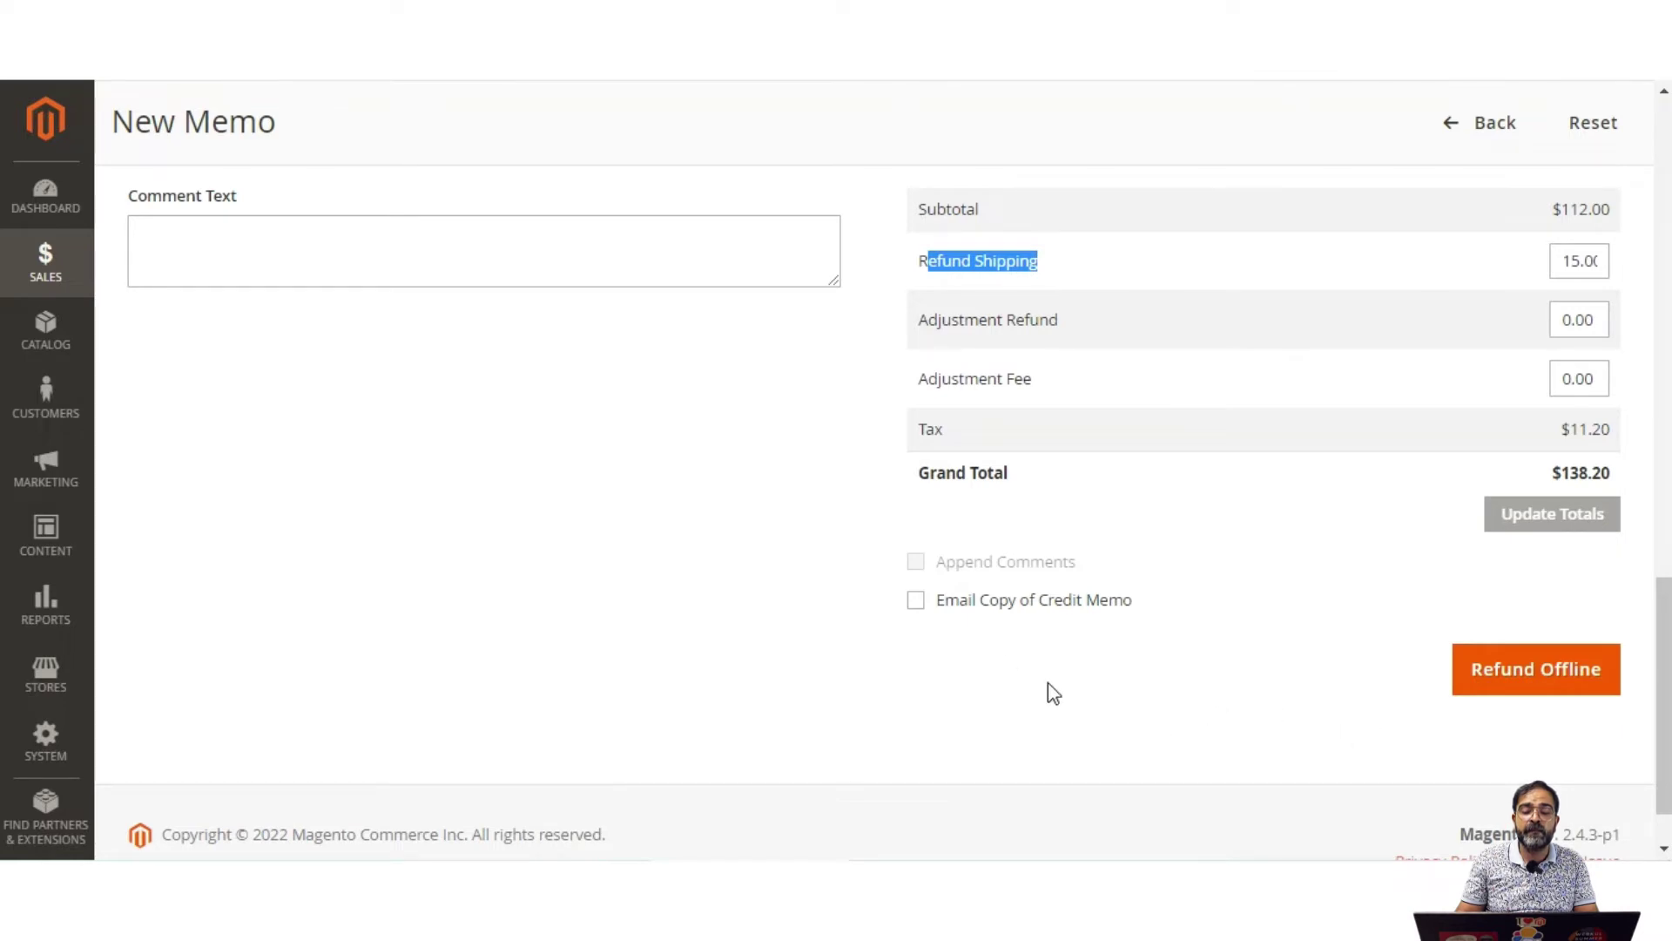
pyautogui.scroll(1, 1001, 654)
pyautogui.scroll(4, 1001, 655)
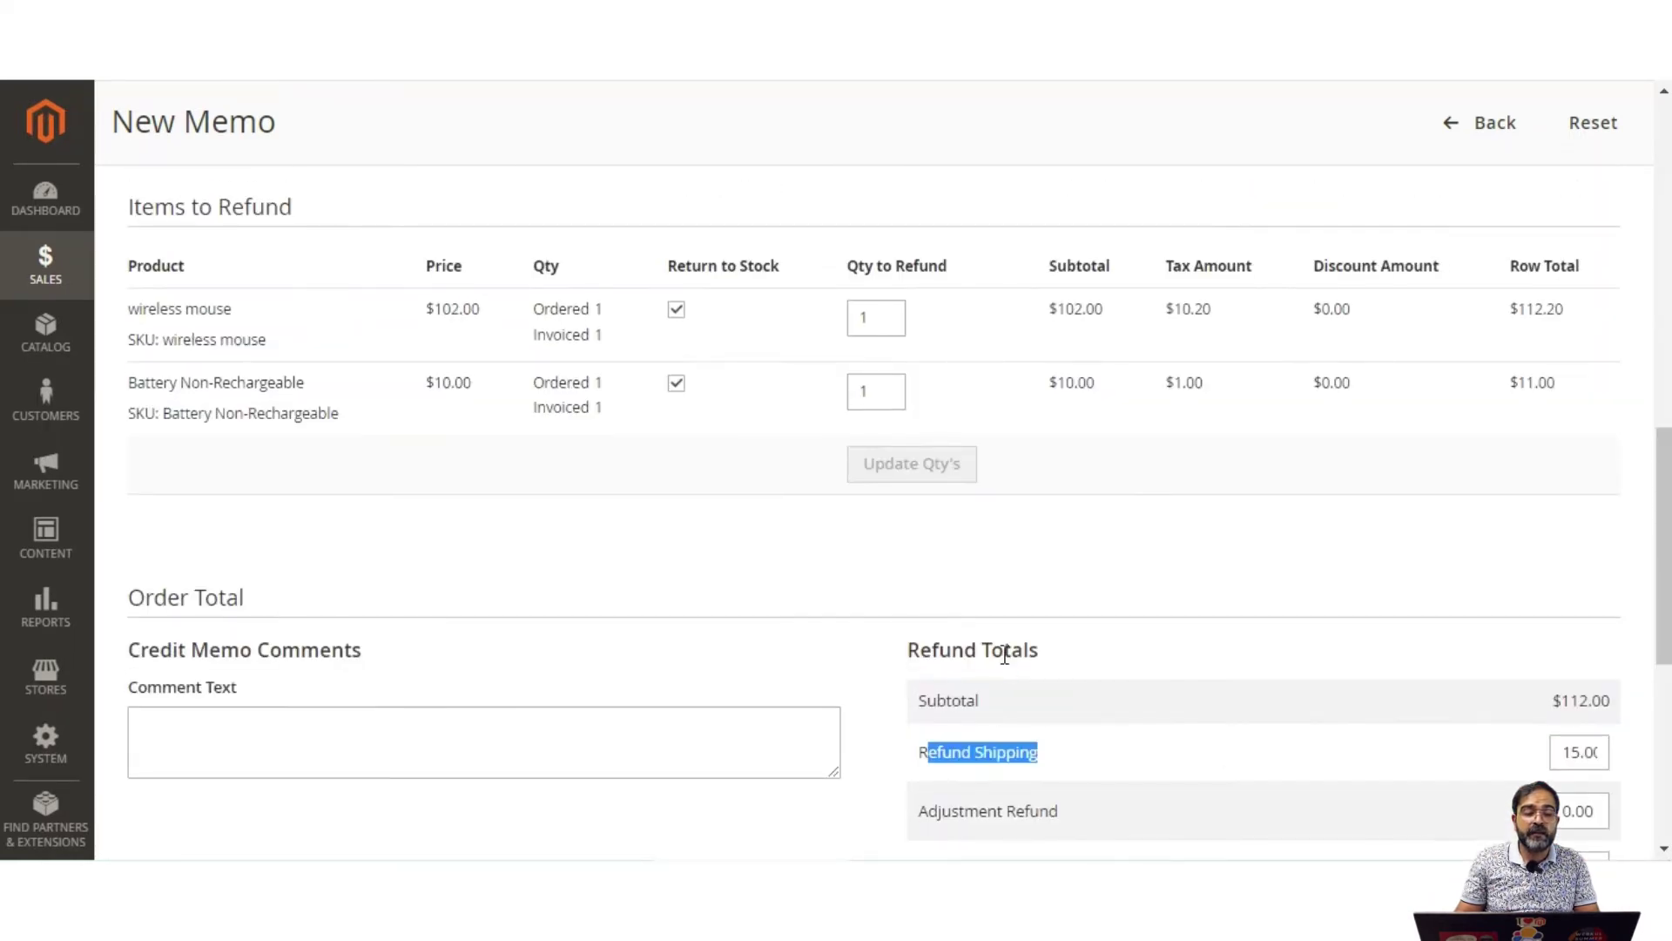
pyautogui.scroll(12, 1004, 643)
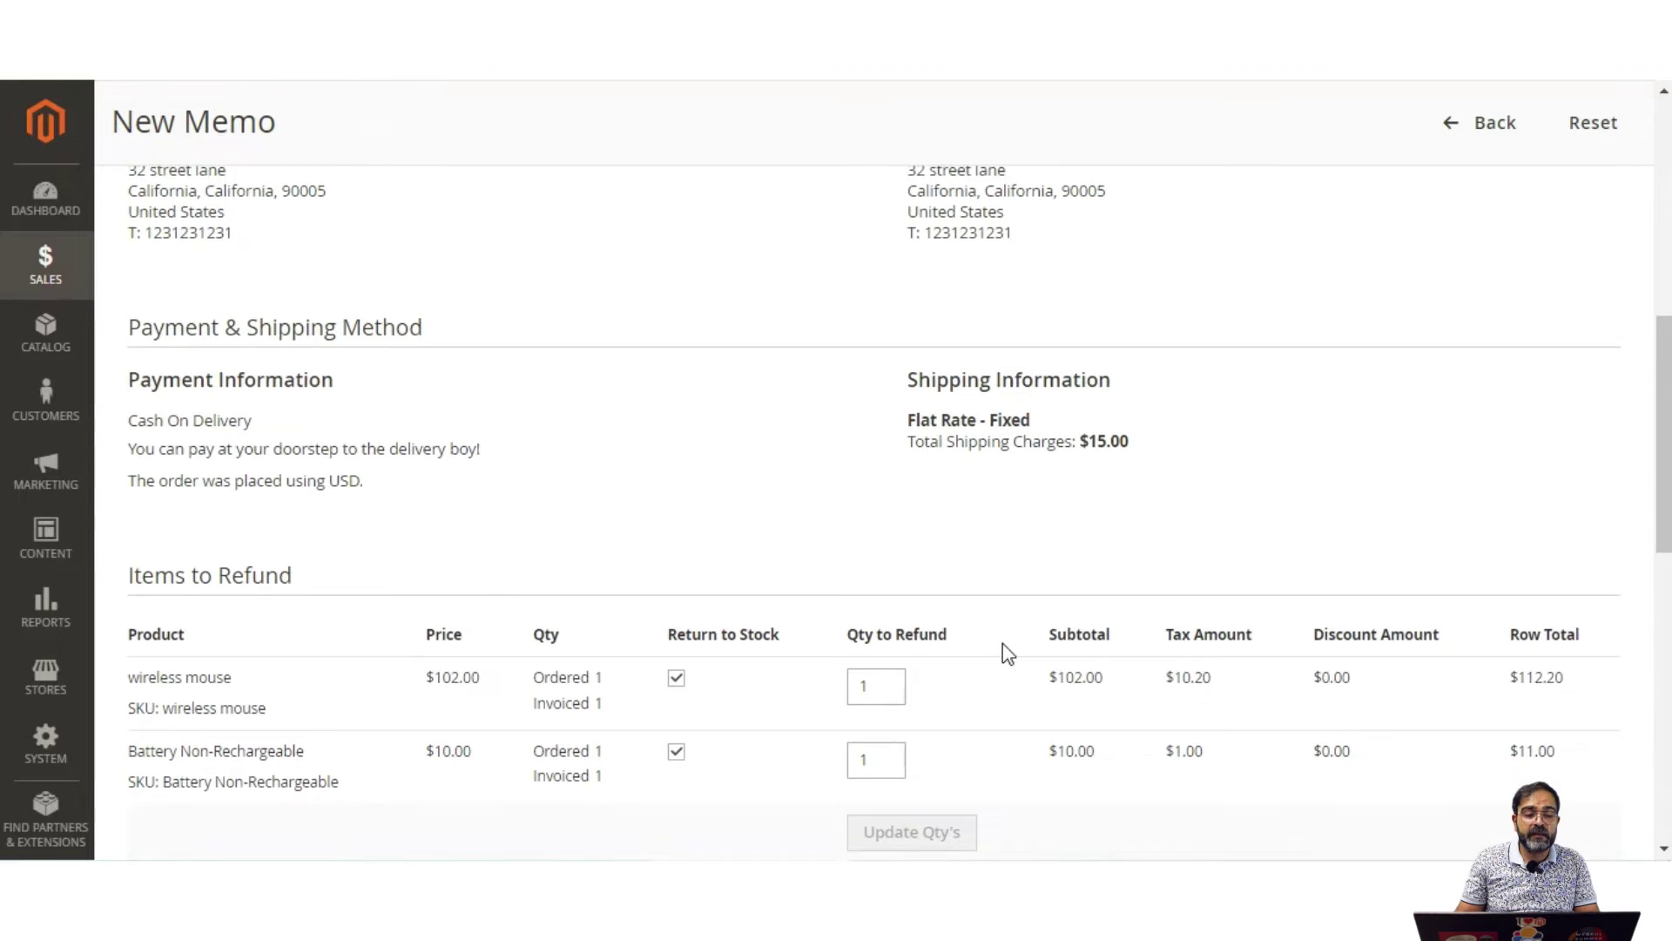
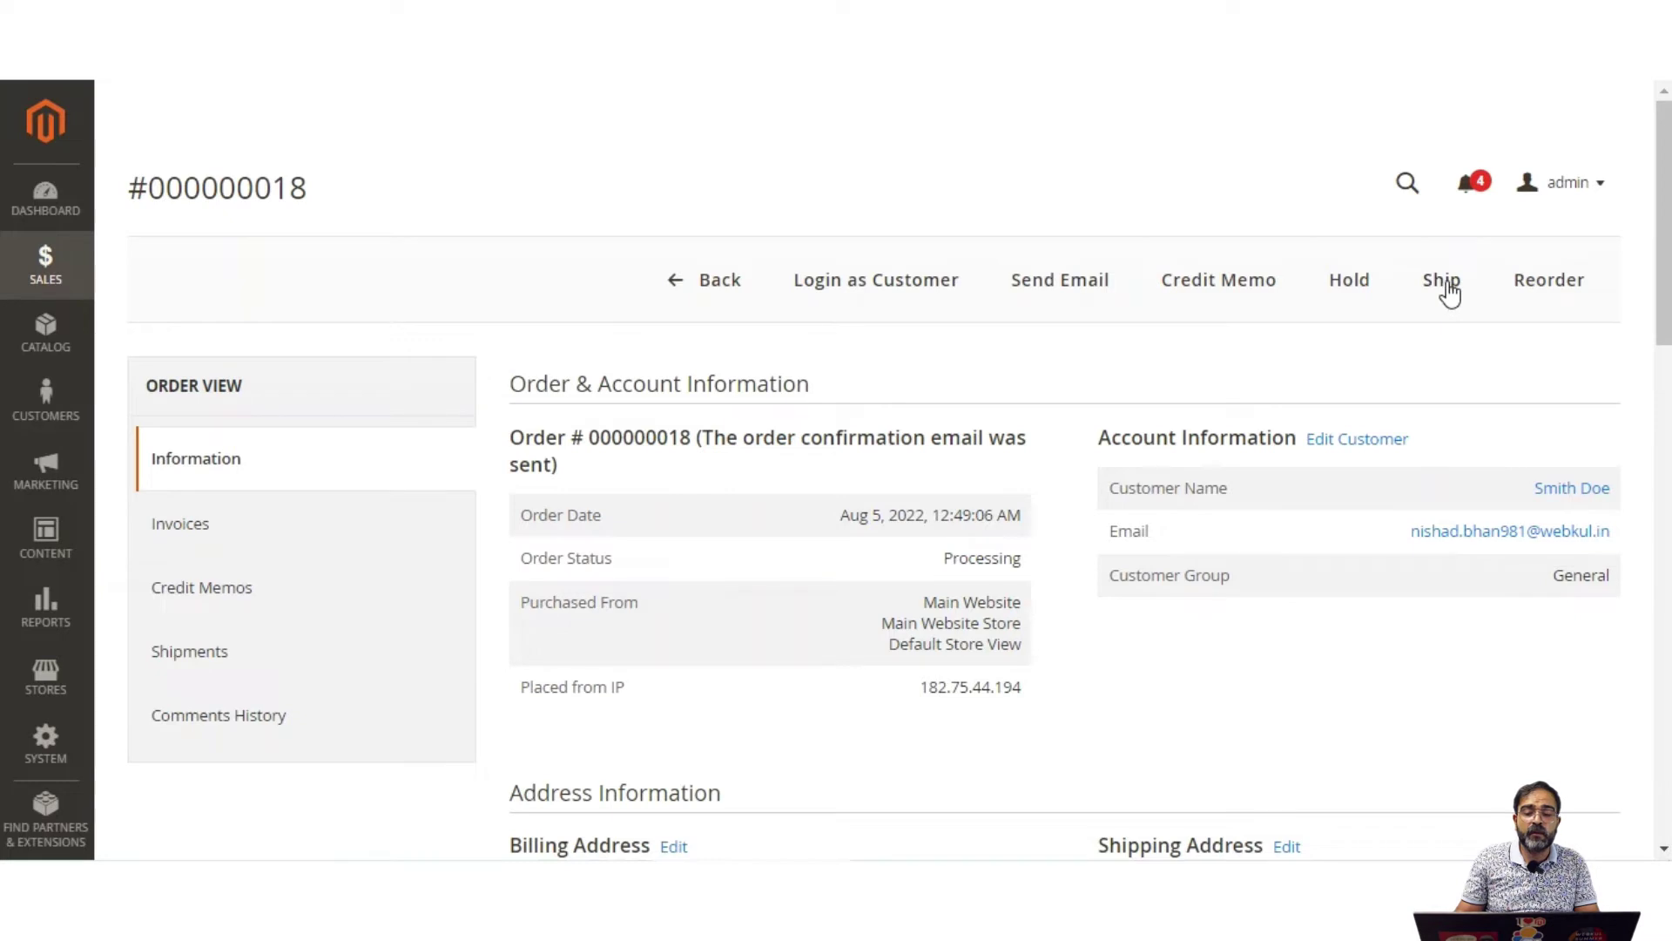
pyautogui.click(1442, 281)
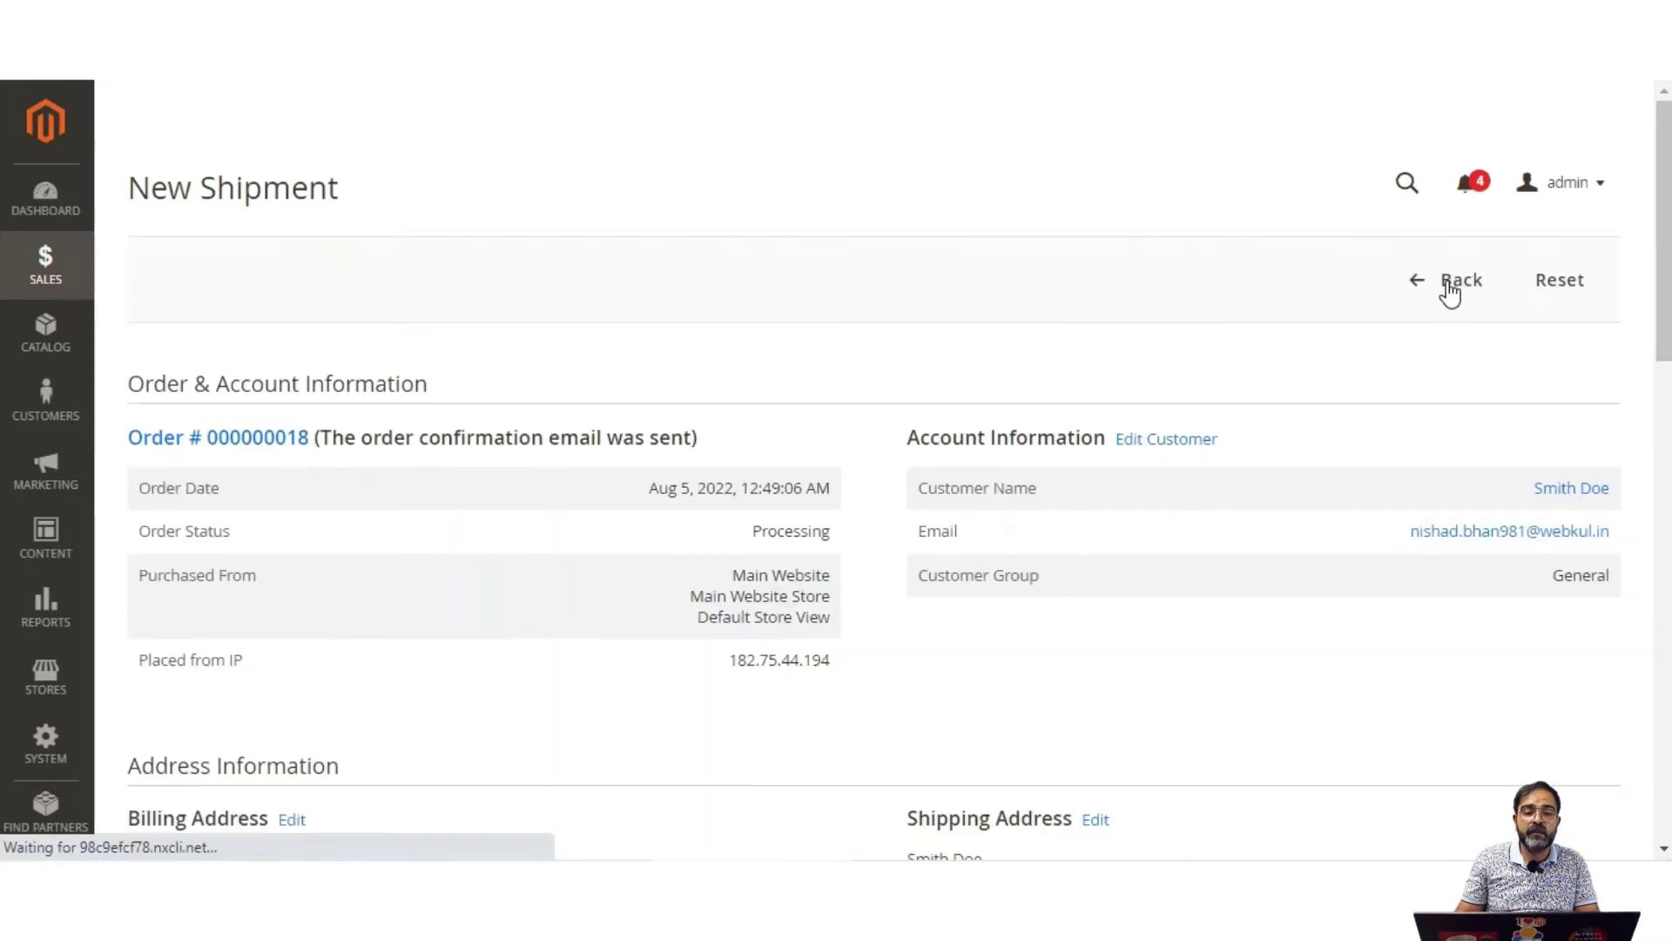
pyautogui.scroll(-1, 1345, 311)
pyautogui.scroll(-5, 884, 465)
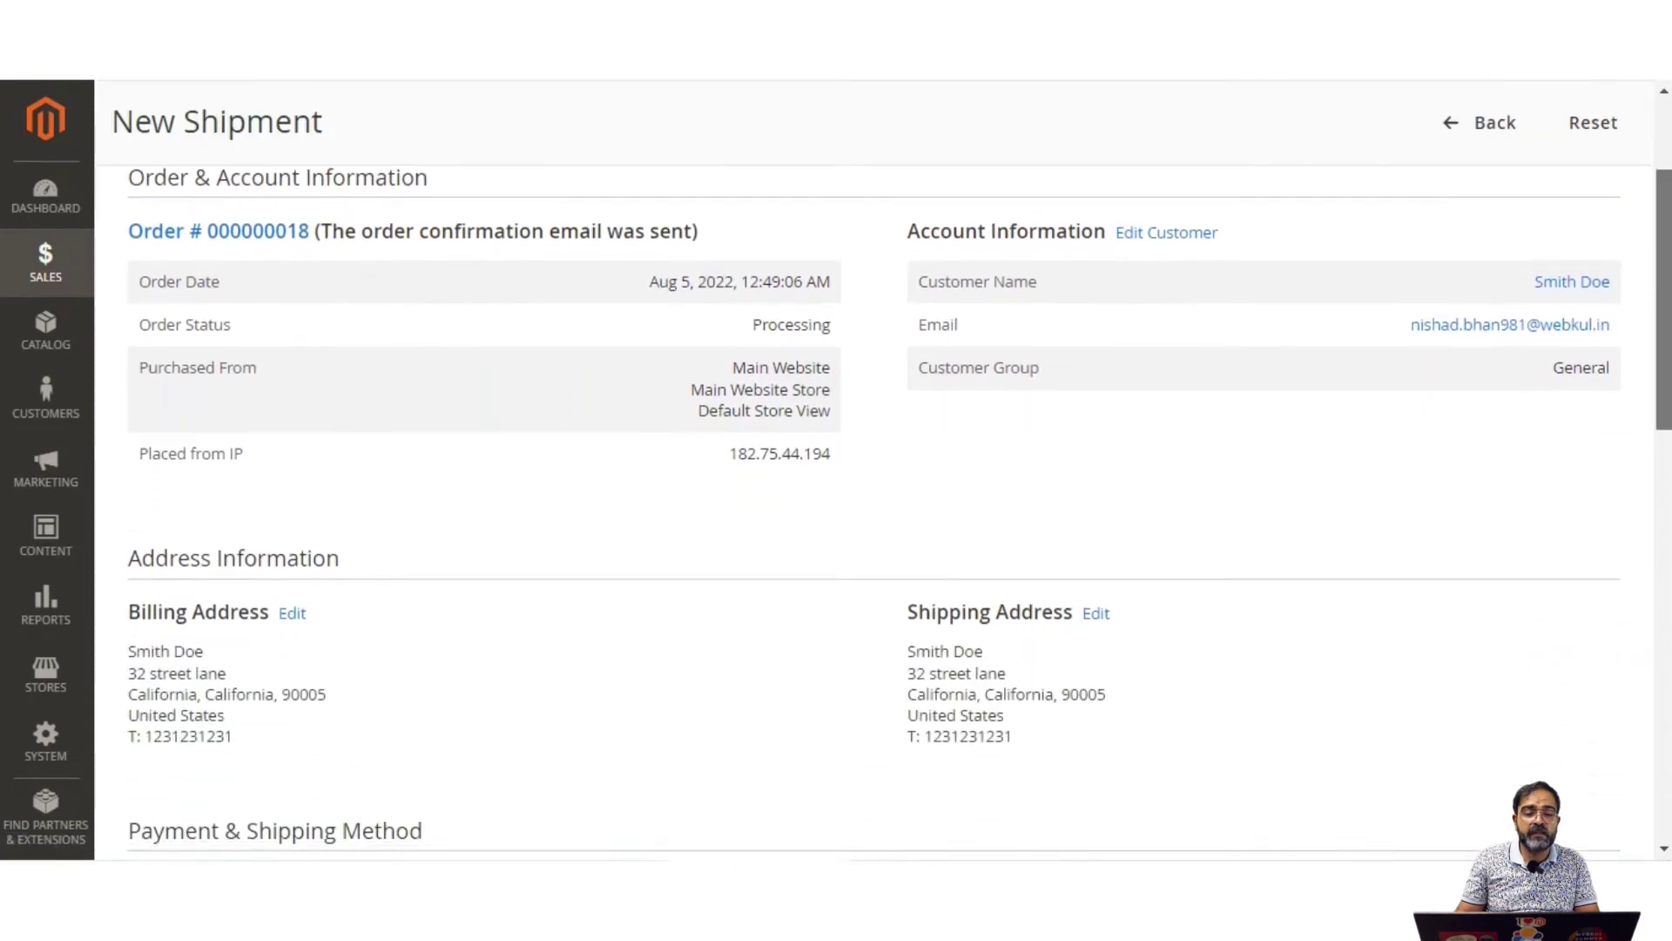
pyautogui.scroll(-2, 899, 541)
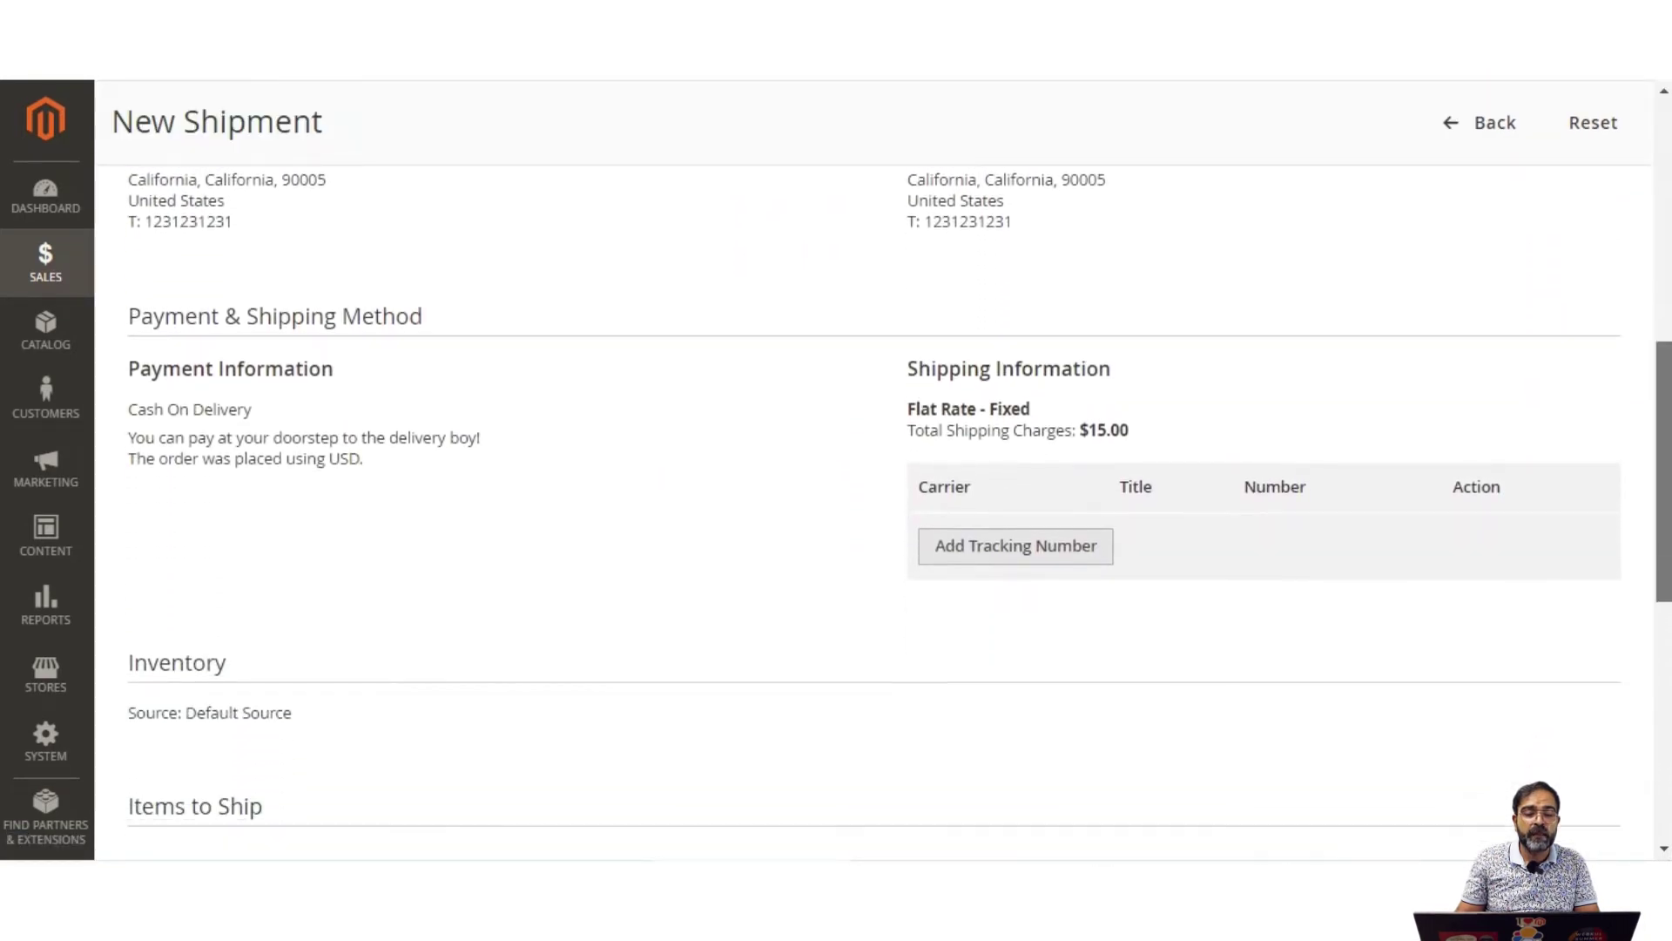
pyautogui.click(1054, 530)
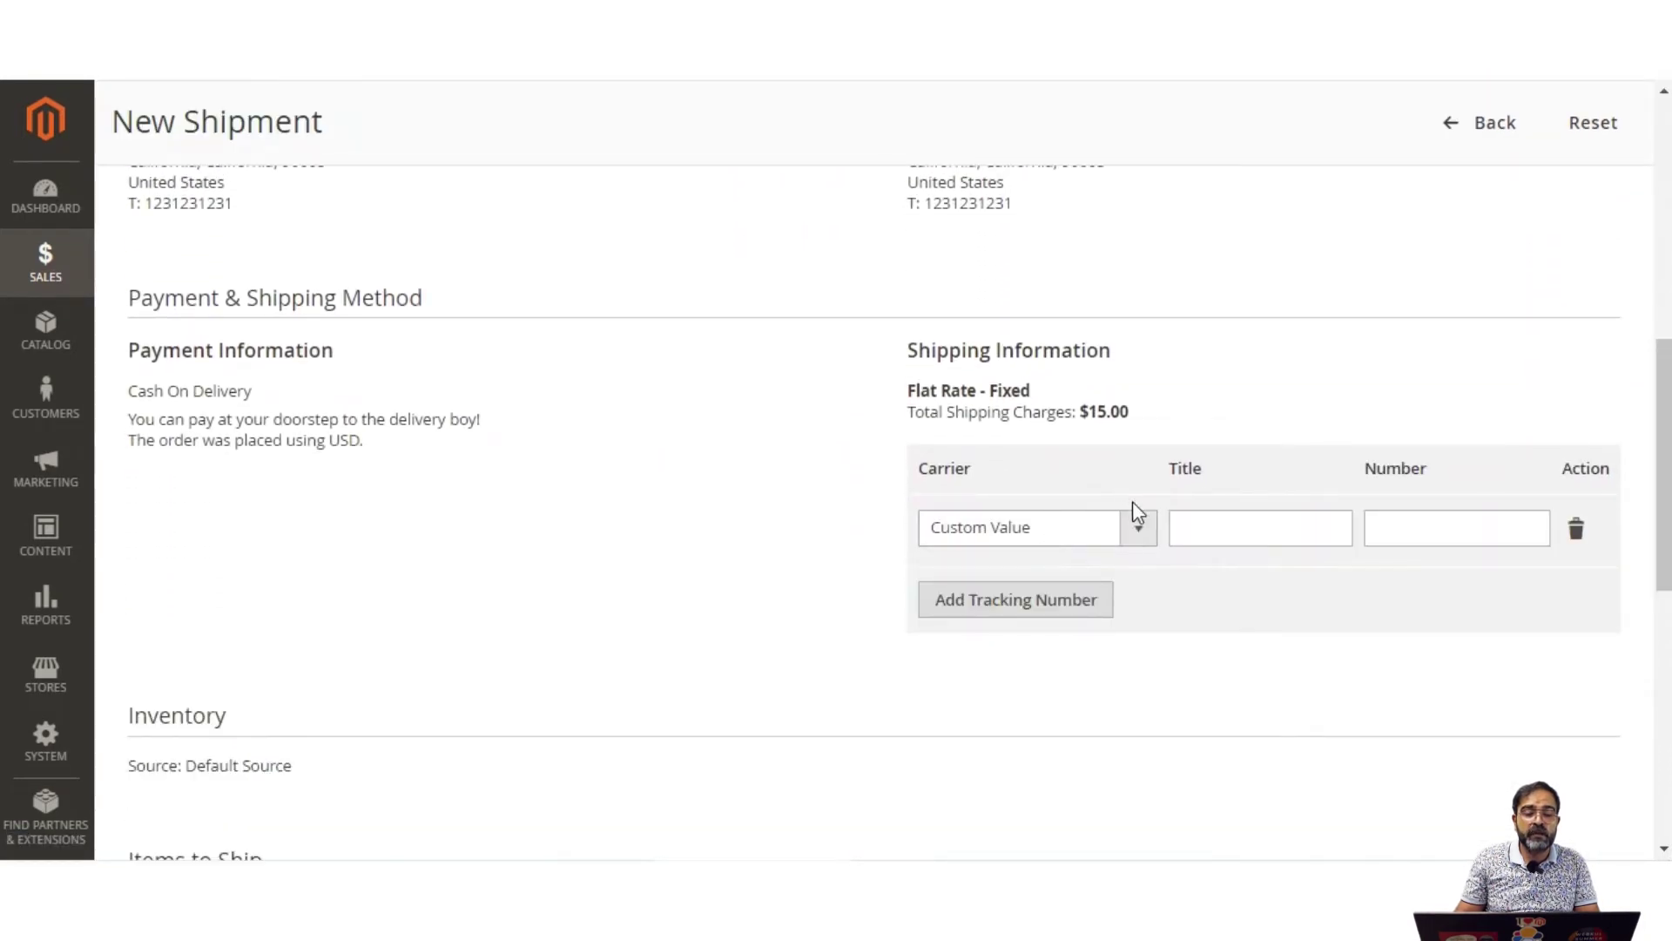
pyautogui.click(1138, 527)
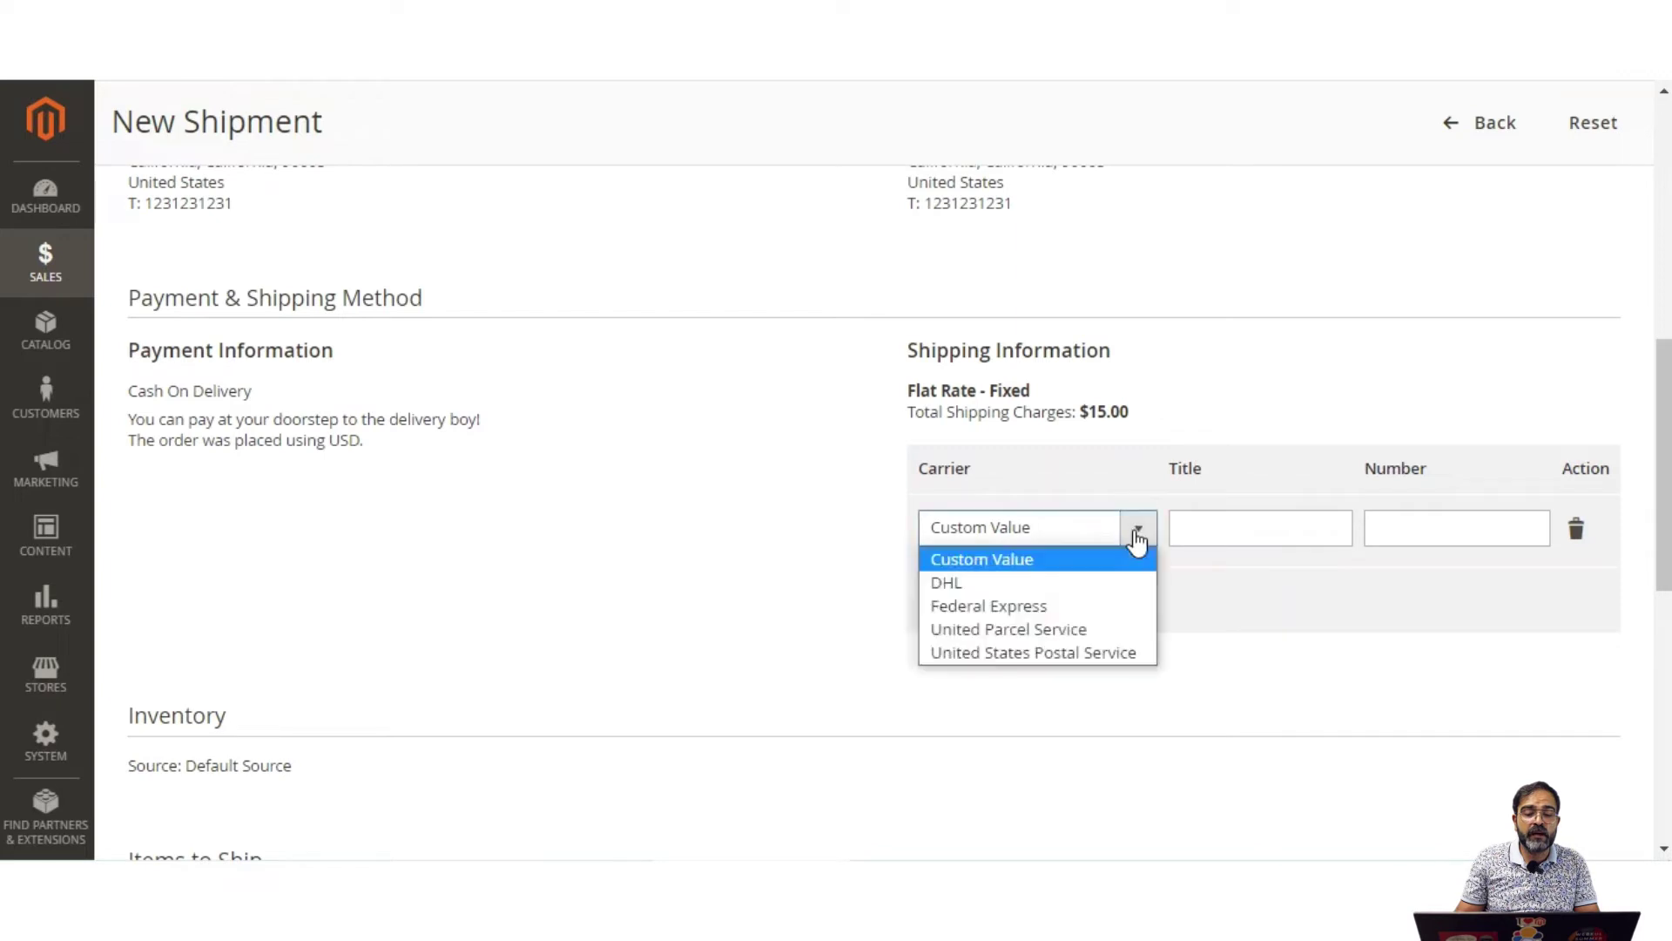
pyautogui.click(1102, 583)
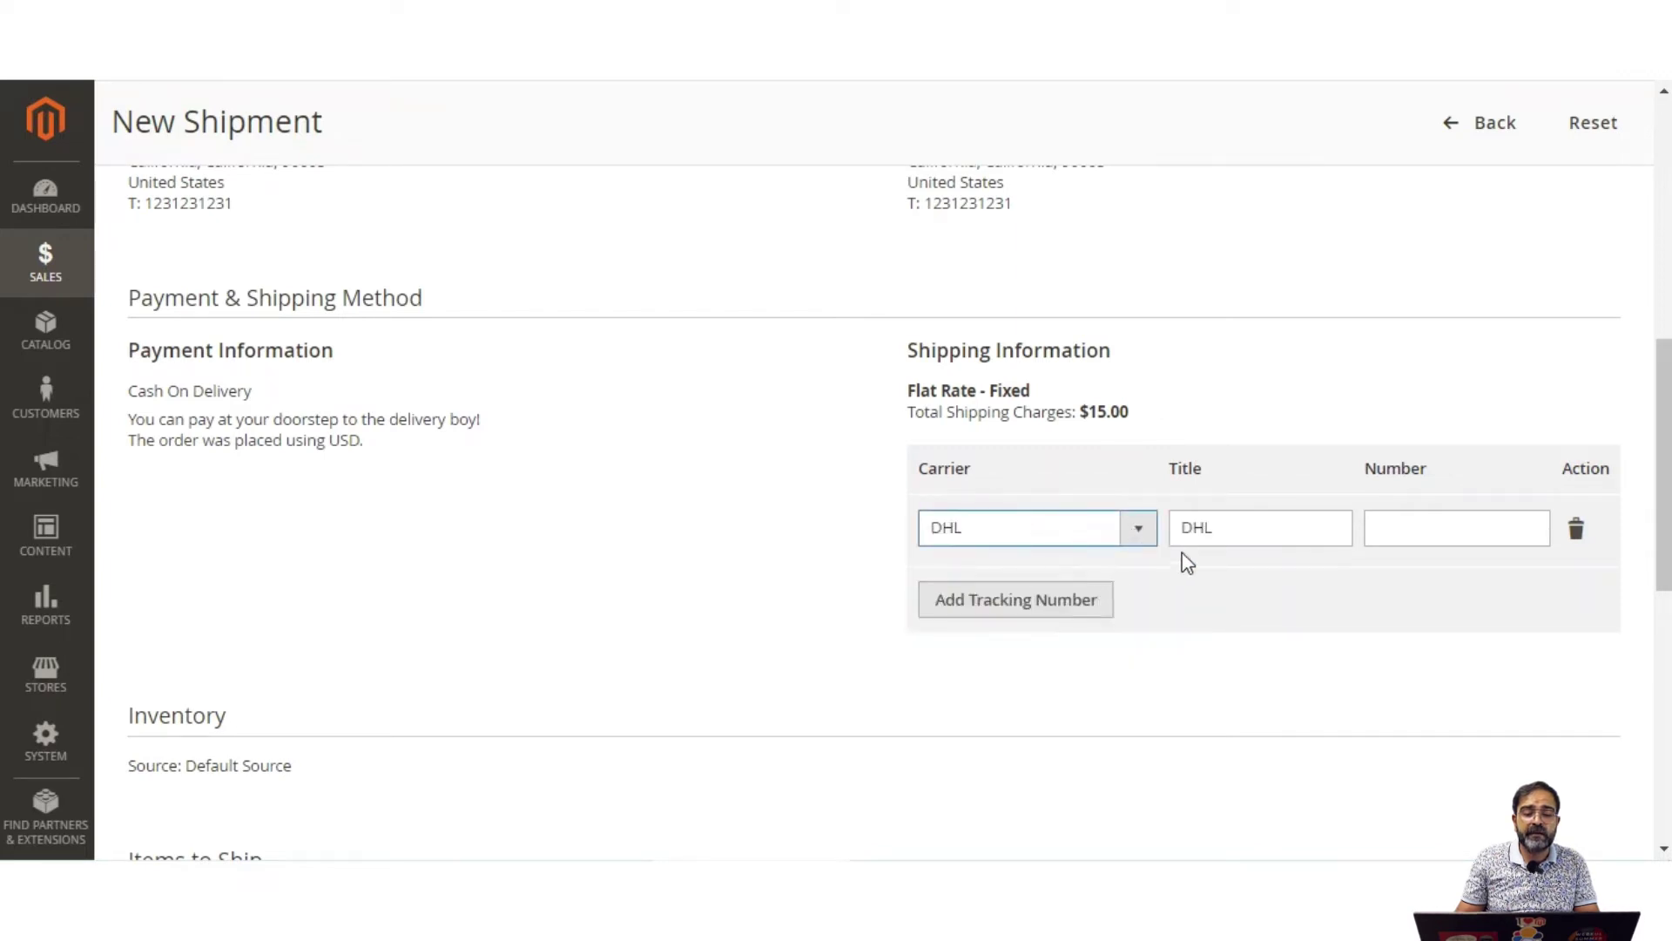
pyautogui.click(1413, 526)
pyautogui.write('12')
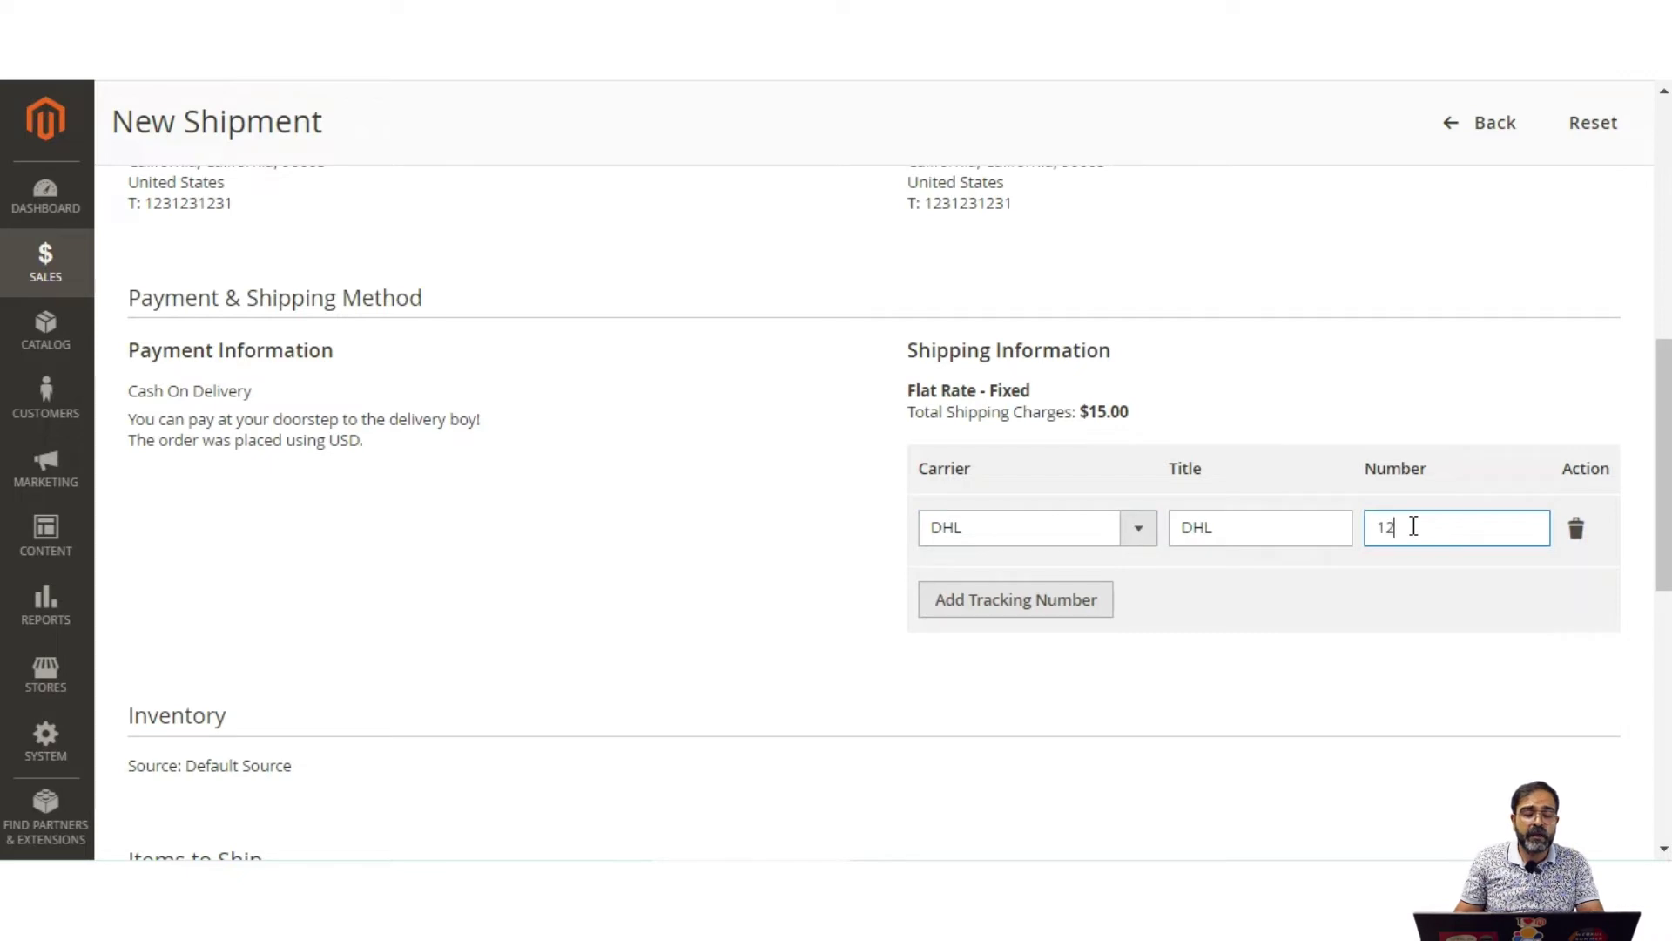
pyautogui.write('31231321')
# Step: Enable Append Comments and Email Copy of Shipment, enter the shipment comment "asdada", and submit the shipment
pyautogui.scroll(-6, 1414, 527)
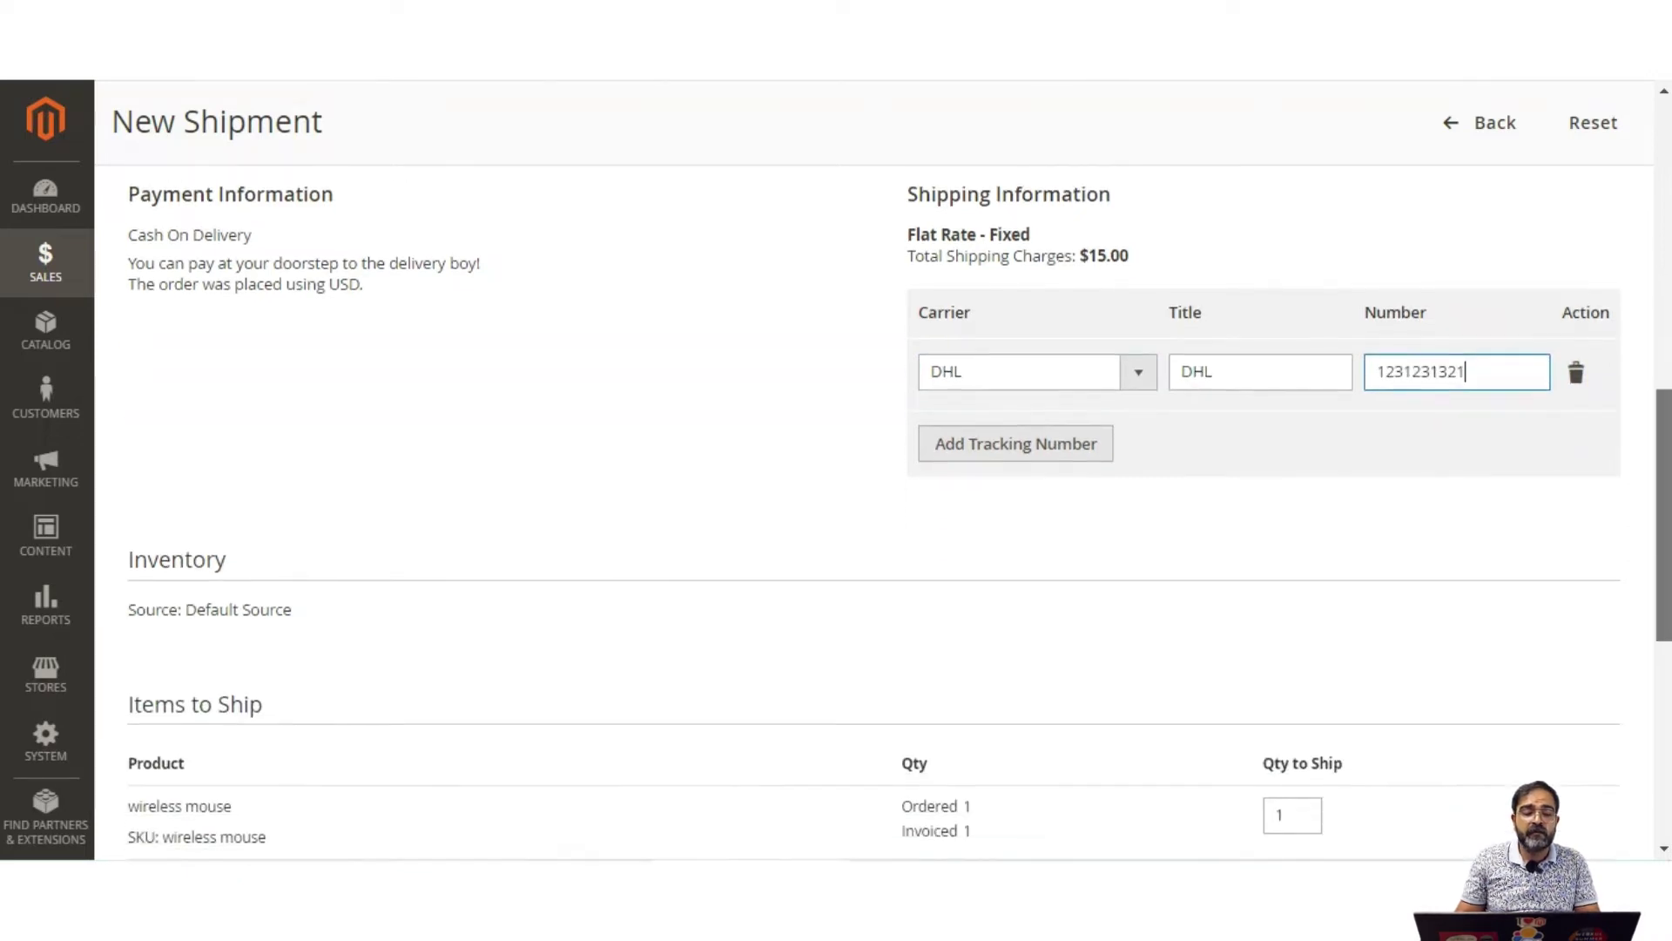
pyautogui.scroll(-2, 871, 509)
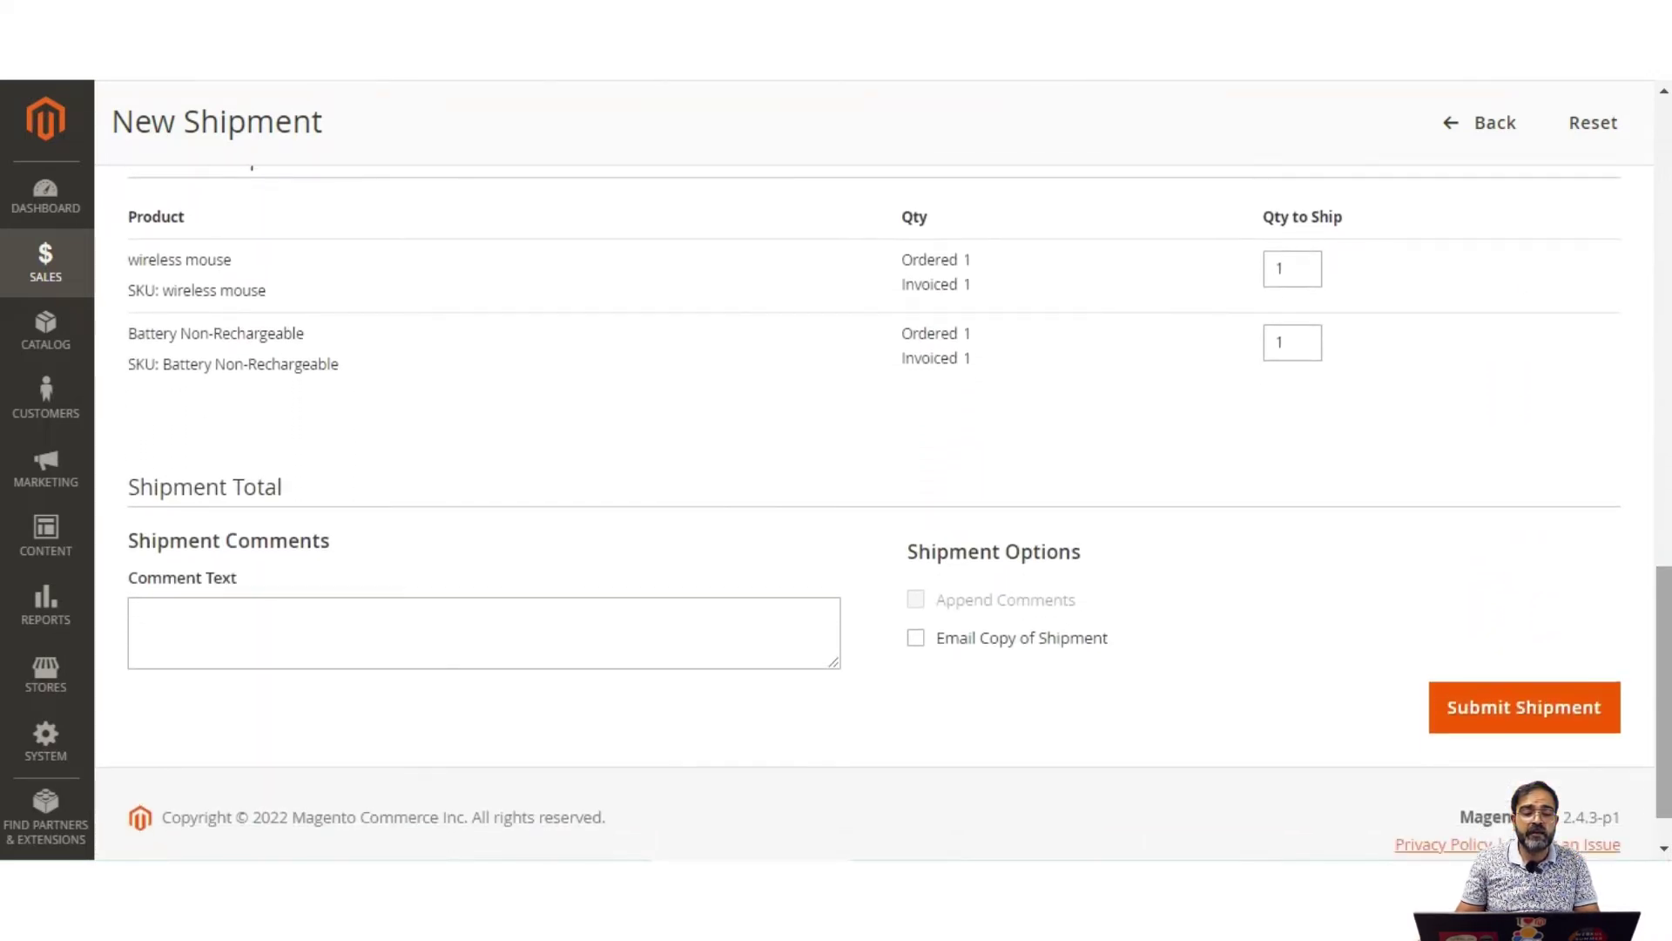
pyautogui.click(916, 638)
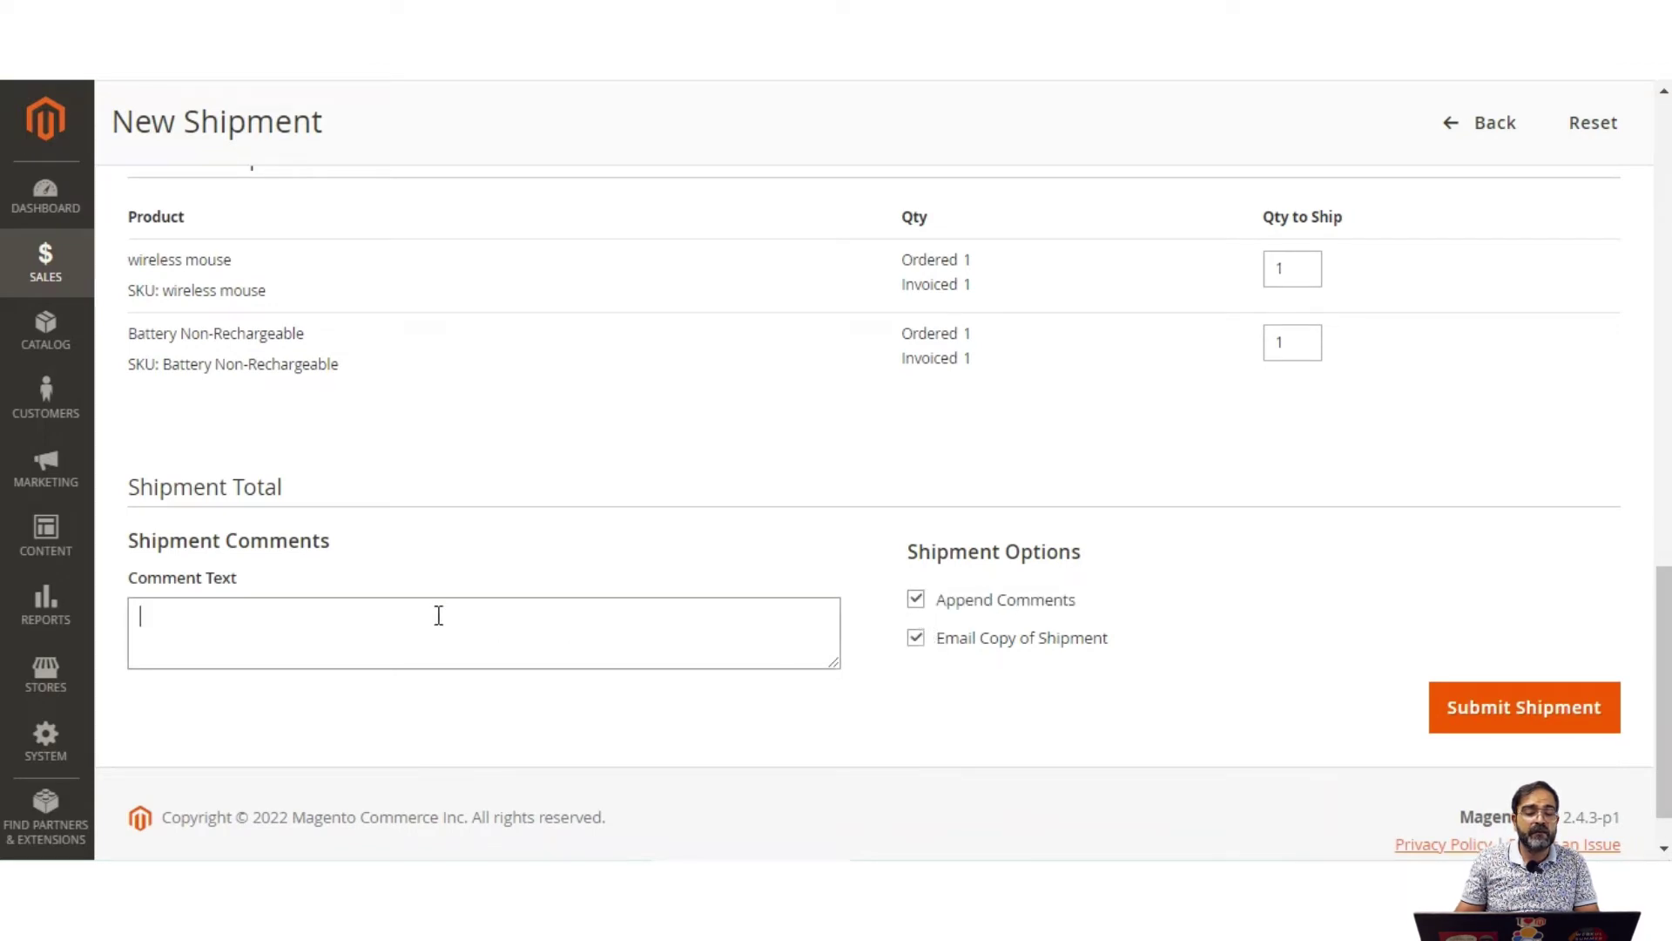
pyautogui.click(616, 629)
pyautogui.write('asdada')
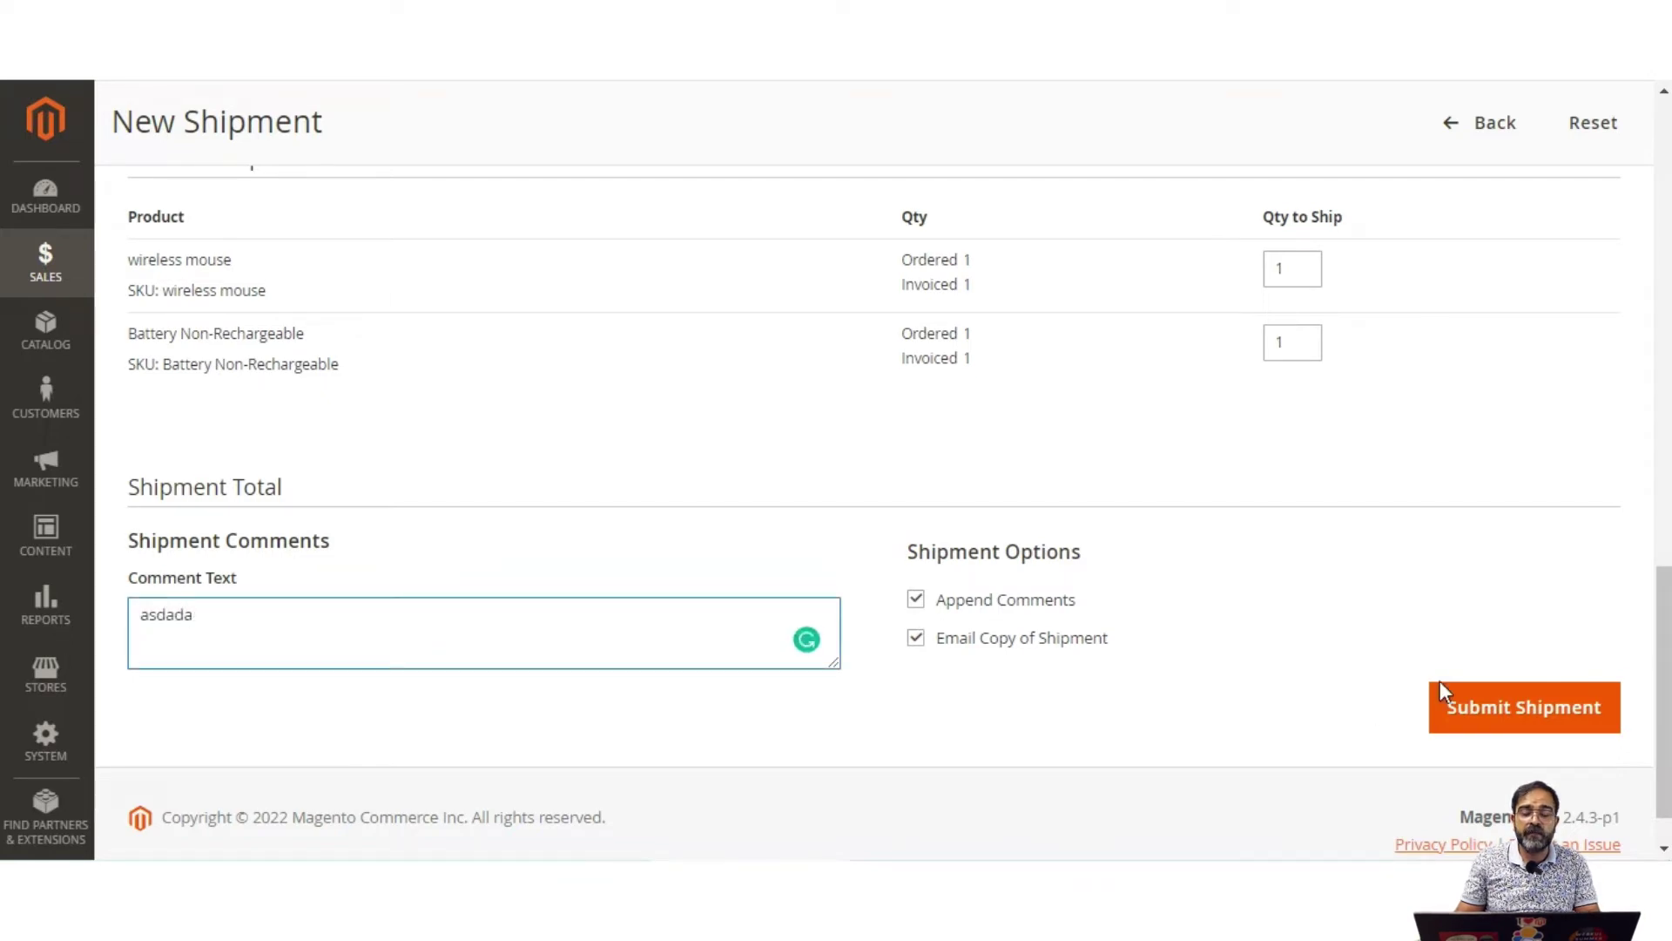
pyautogui.click(1505, 709)
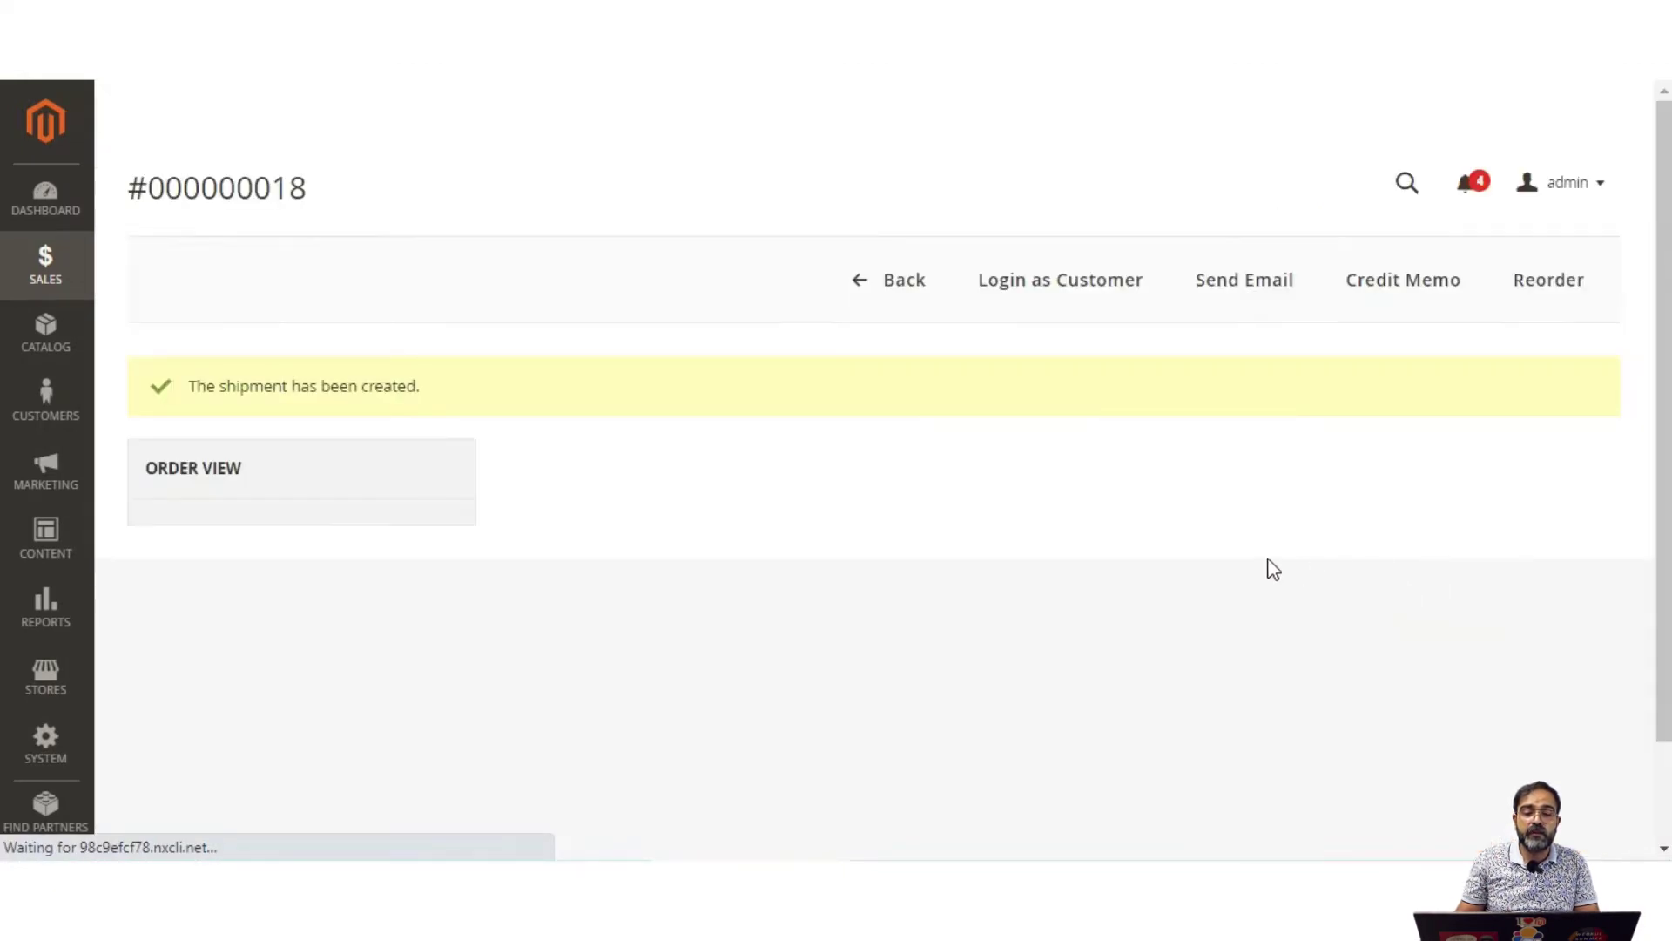
# Step: Check the order's updated status and open the new shipment from the order's shipments list
pyautogui.moveTo(206, 386); pyautogui.dragTo(398, 386)
pyautogui.scroll(-2, 471, 433)
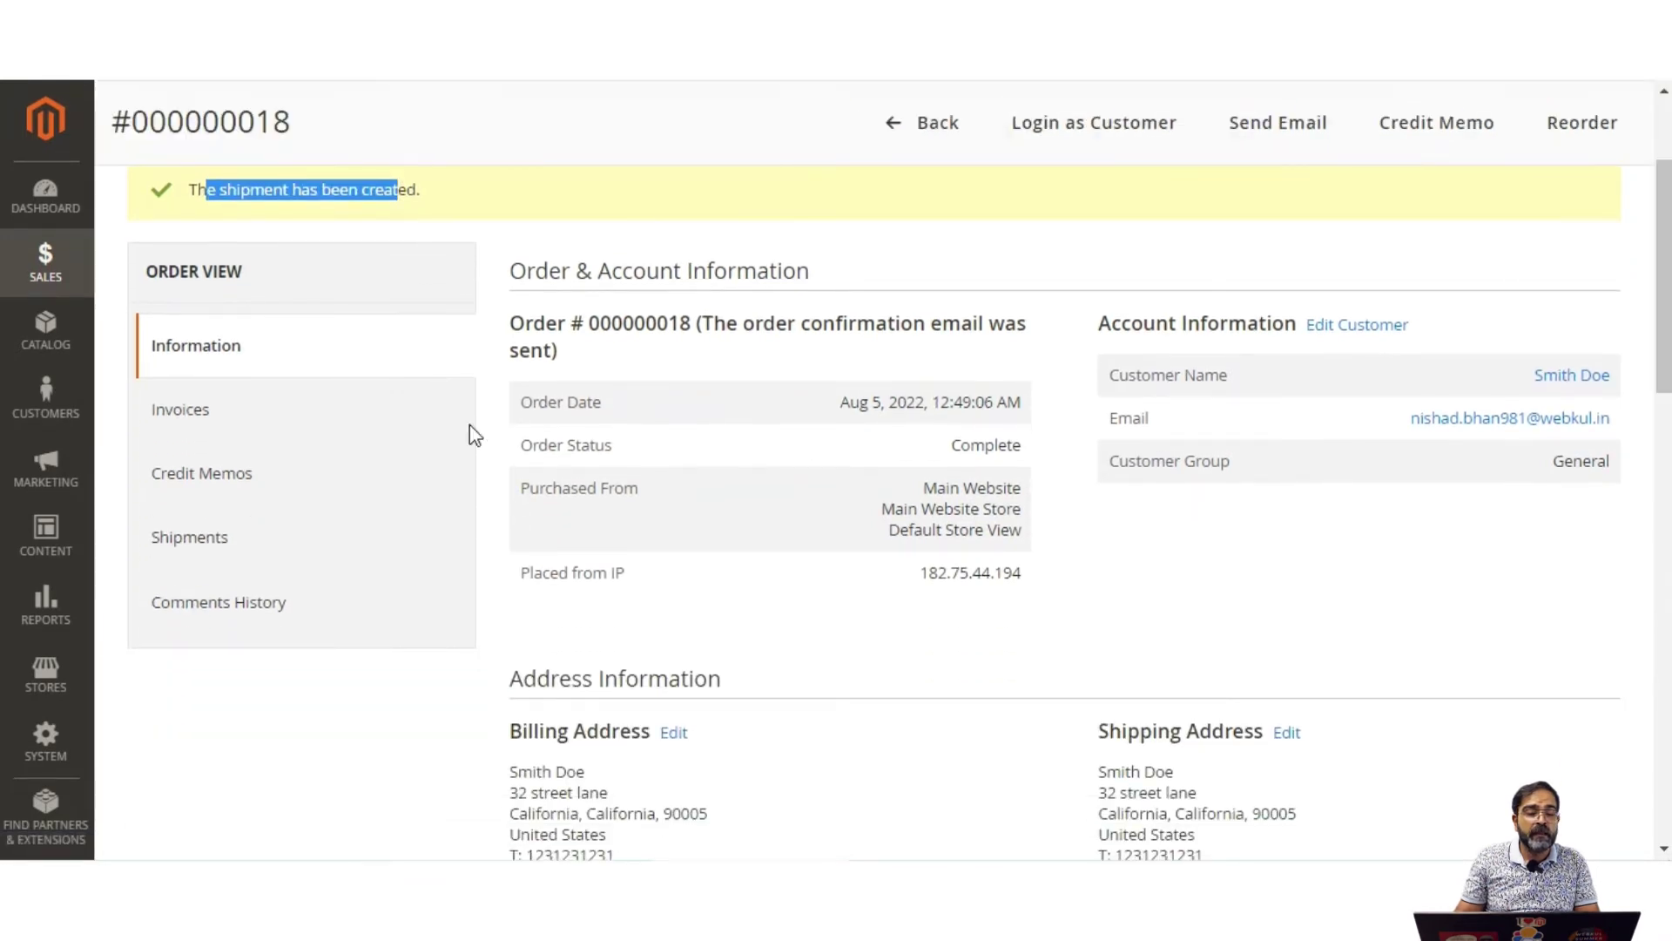
pyautogui.click(237, 538)
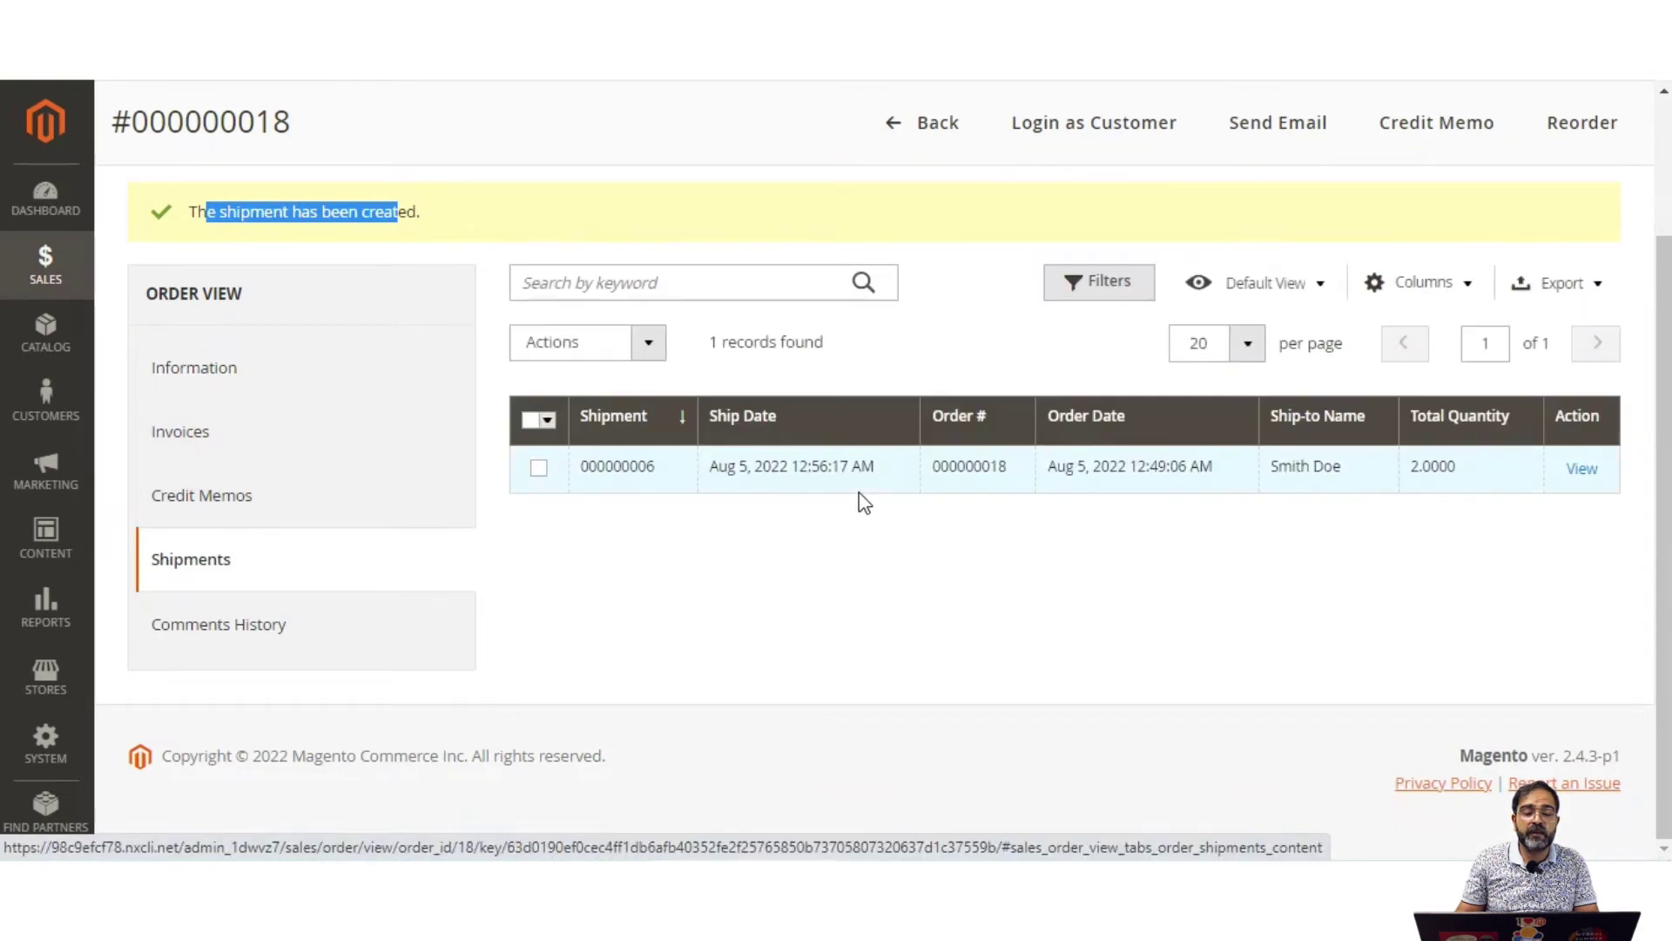
pyautogui.click(1582, 469)
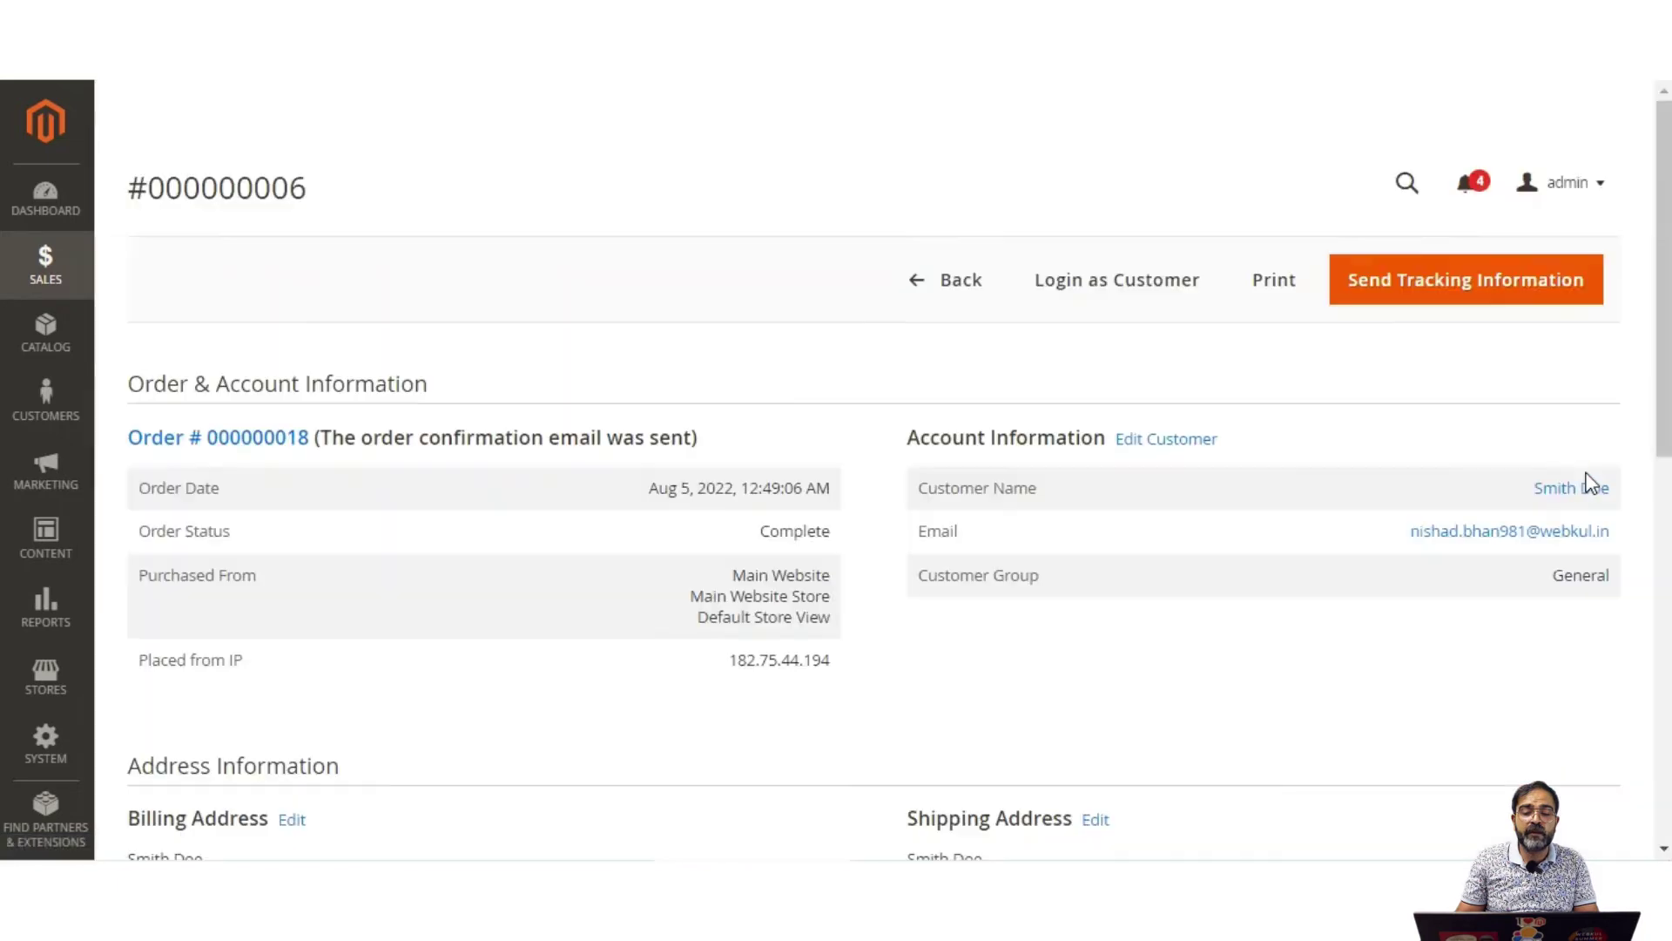
# Step: Review the shipment details, and print the packing slip to a PDF and open the downloaded file
pyautogui.moveTo(1665, 242); pyautogui.dragTo(1500, 253)
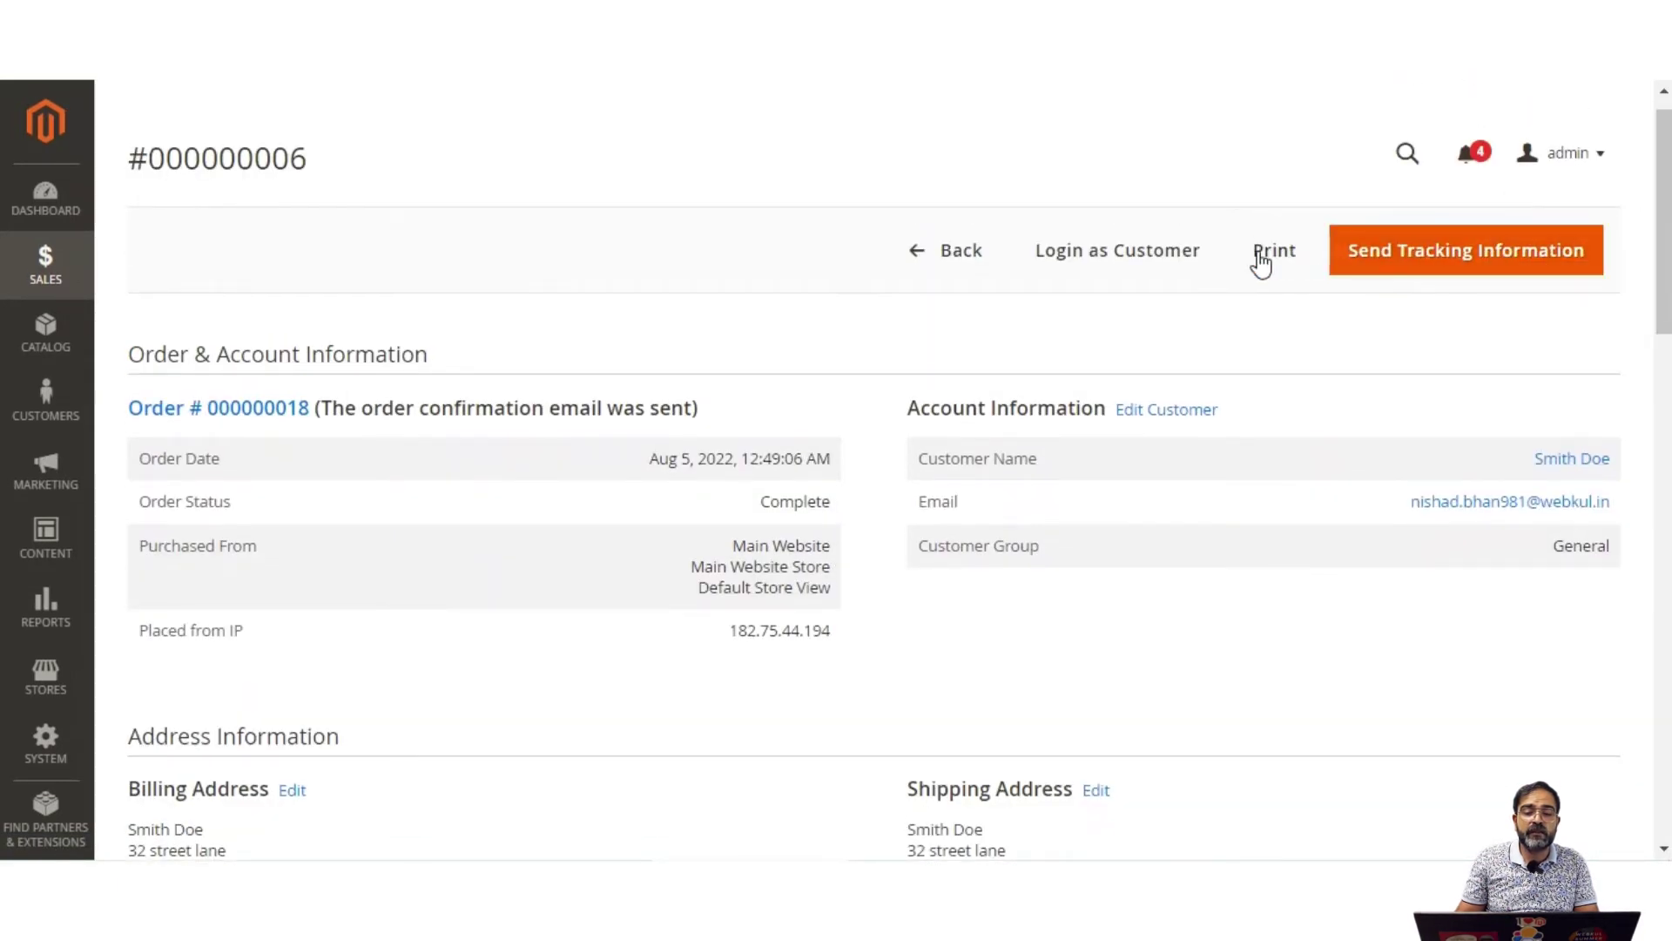
pyautogui.moveTo(1663, 228); pyautogui.dragTo(1644, 190)
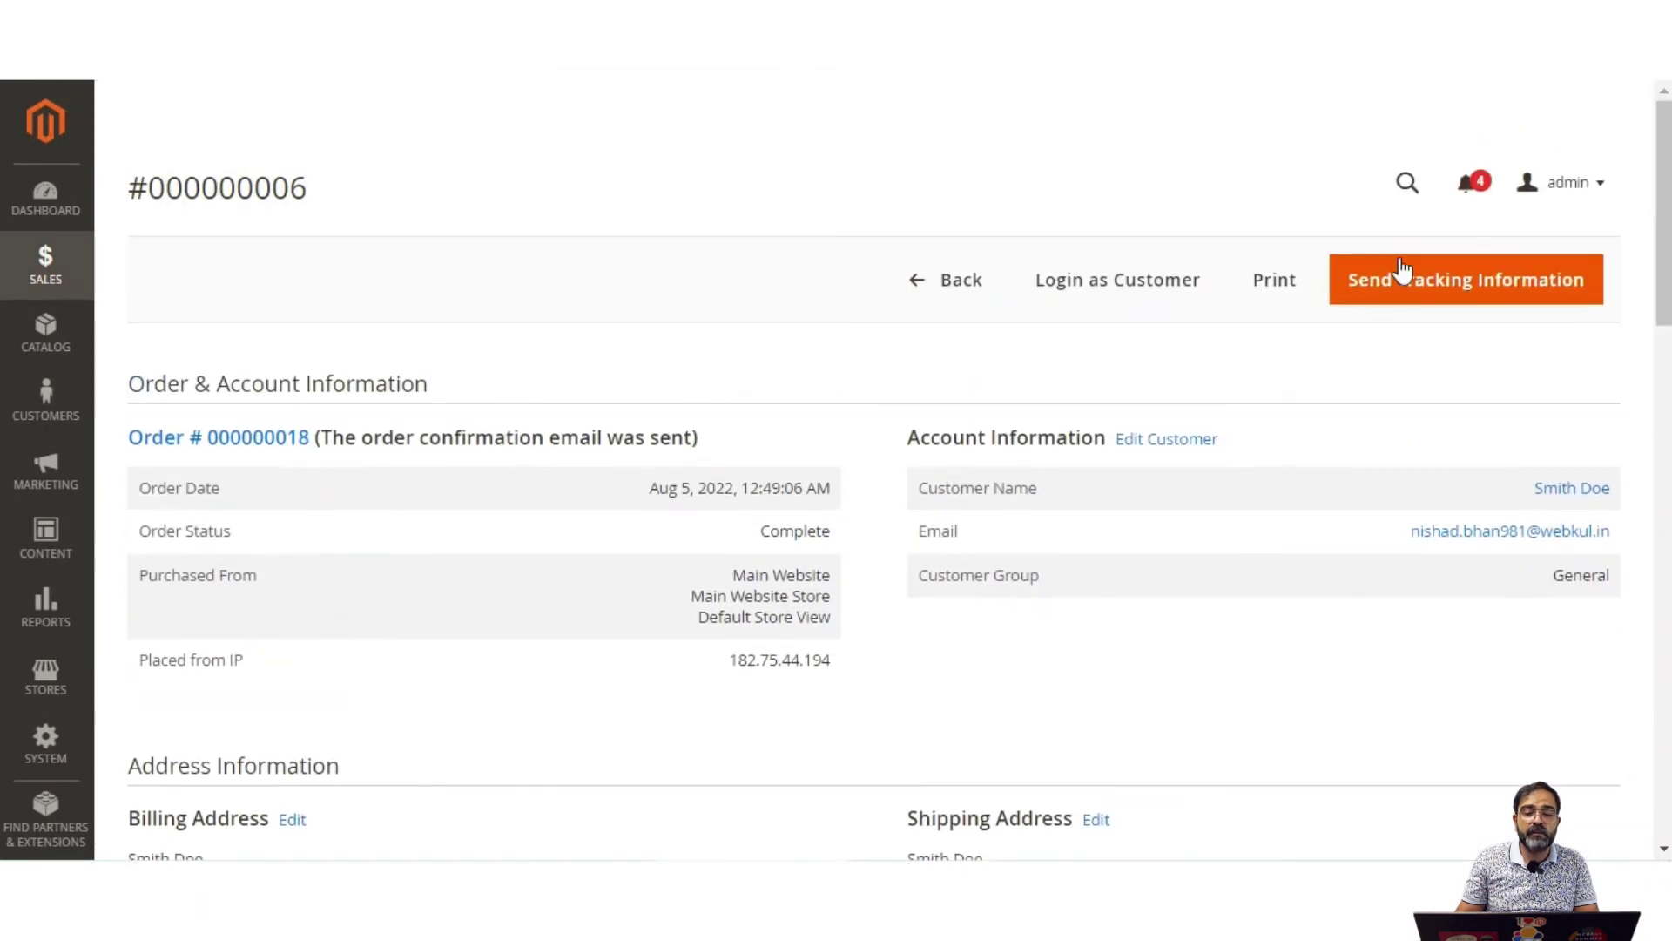
pyautogui.click(1282, 286)
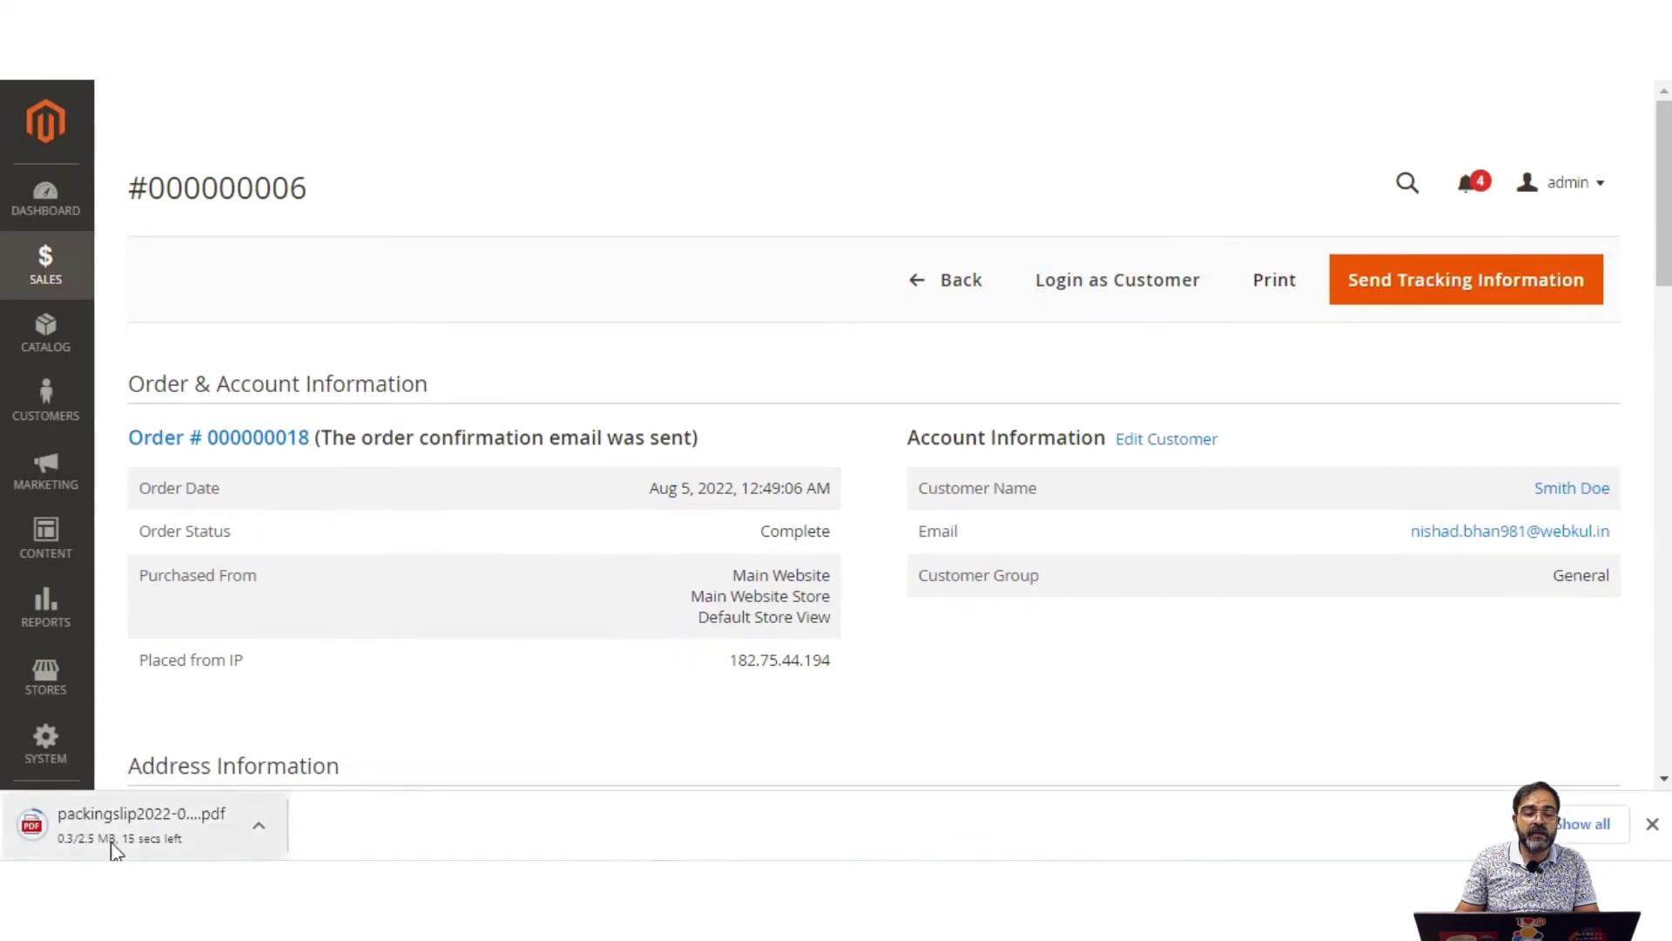
pyautogui.click(160, 823)
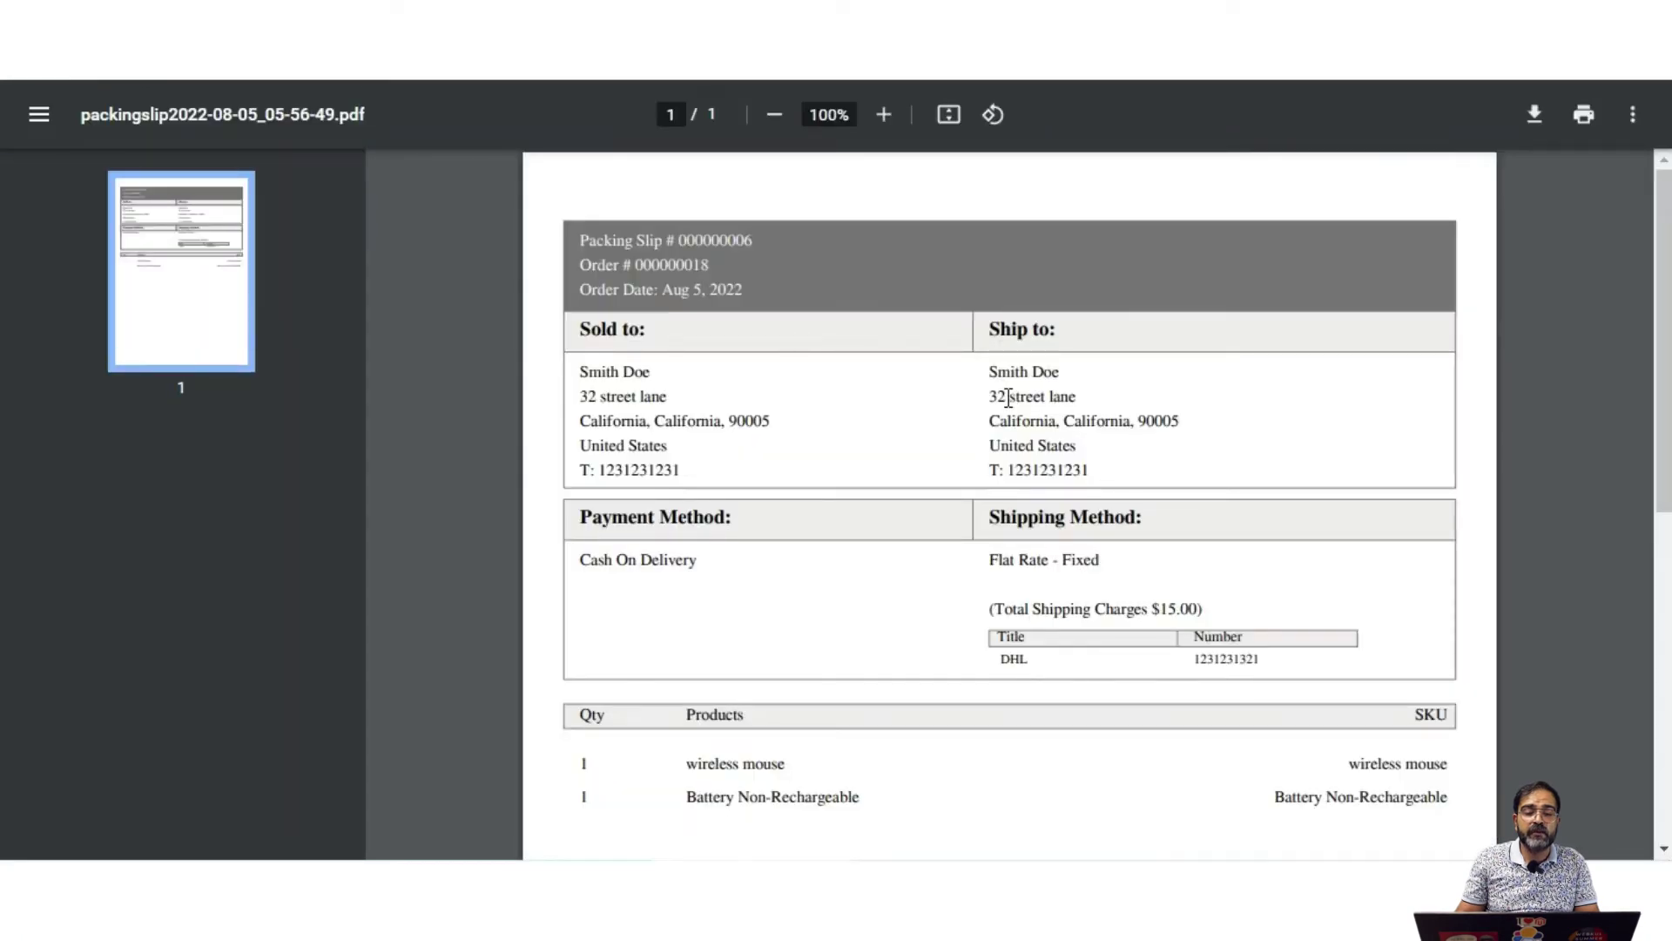
# Step: Review the packing slip's order details, addresses, payment and shipping methods, tracking entry and product list
pyautogui.scroll(-2, 1002, 399)
pyautogui.scroll(2, 999, 399)
pyautogui.moveTo(660, 265); pyautogui.dragTo(741, 290)
pyautogui.click(776, 265)
pyautogui.scroll(-5, 844, 440)
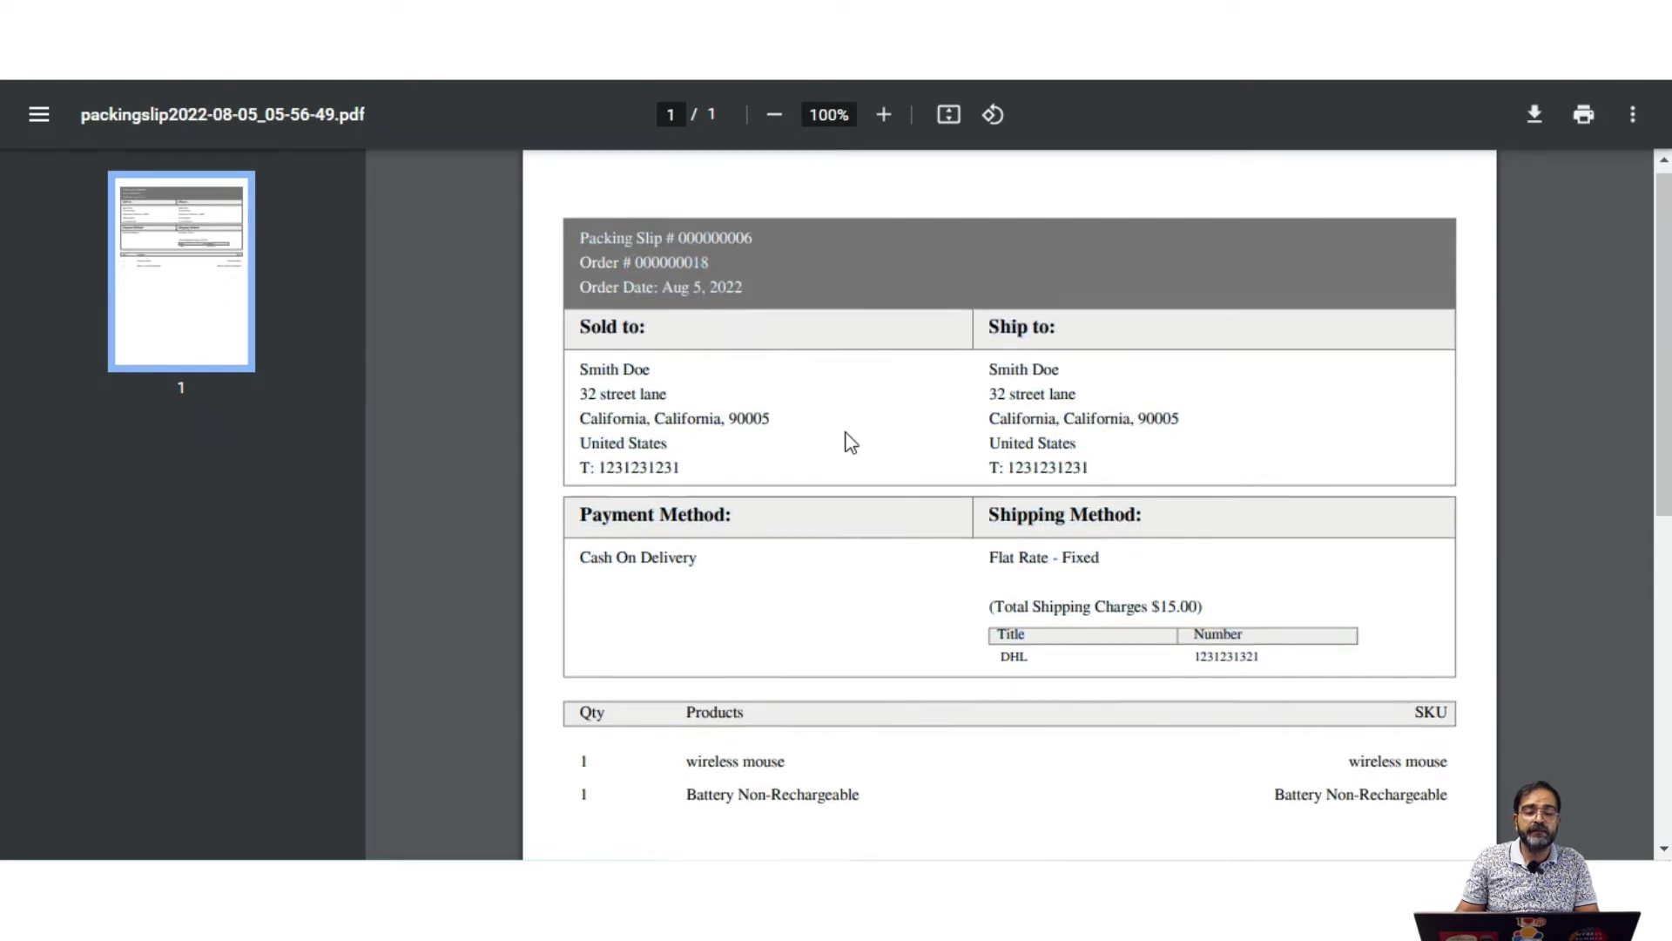
pyautogui.scroll(2, 850, 442)
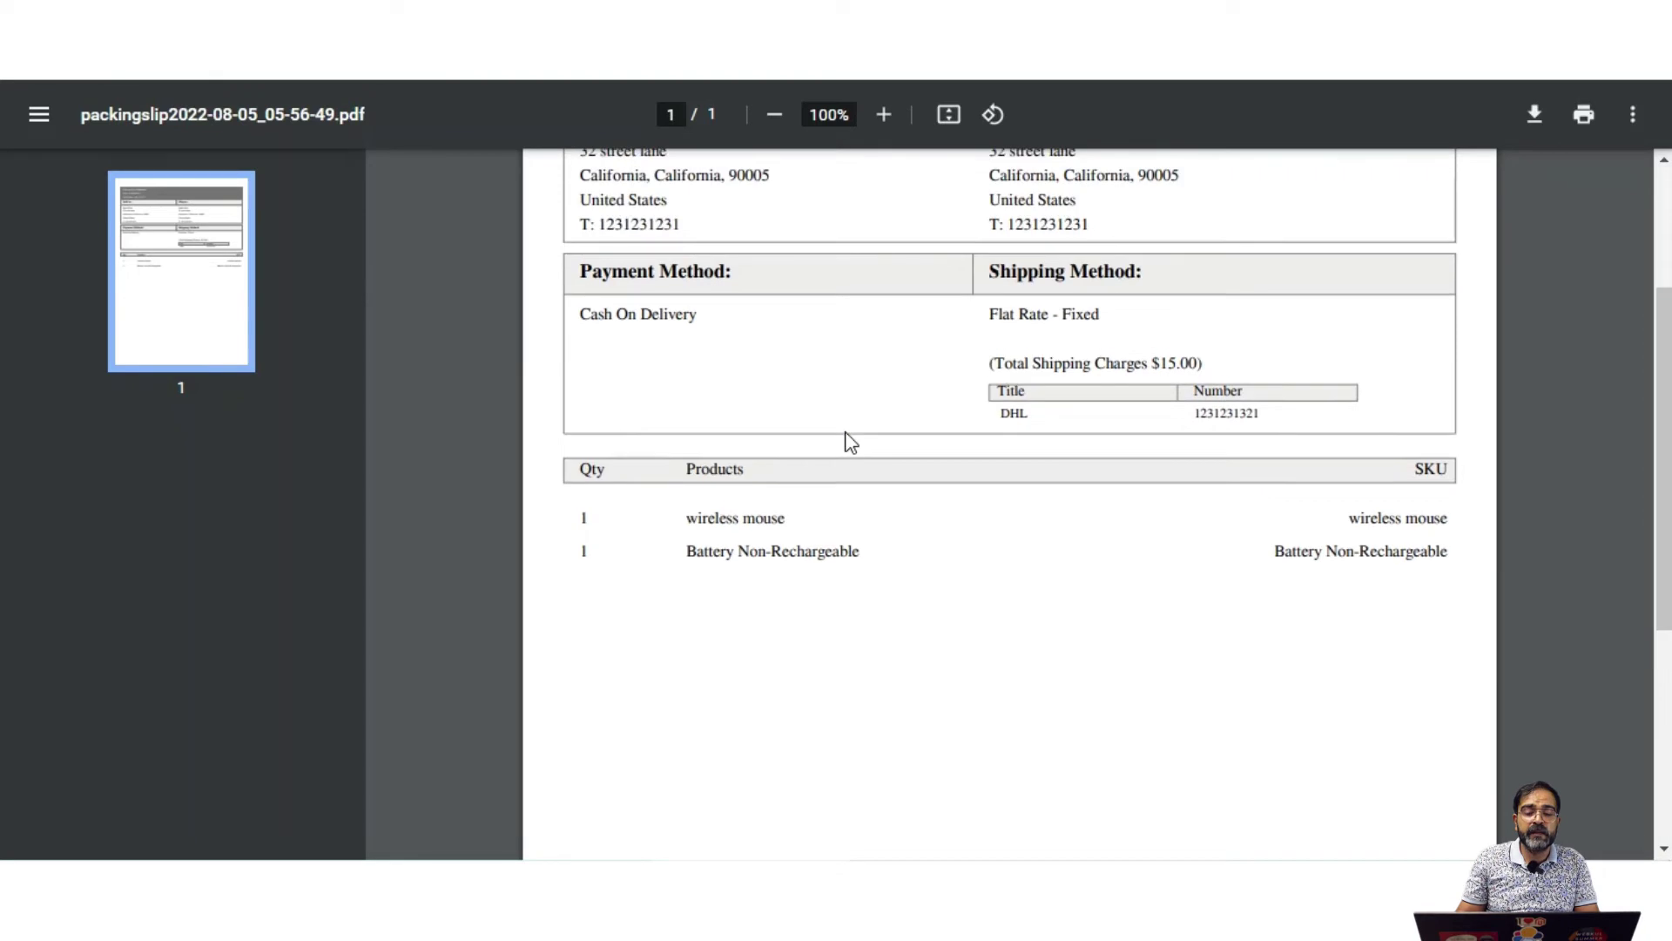
pyautogui.scroll(4, 850, 443)
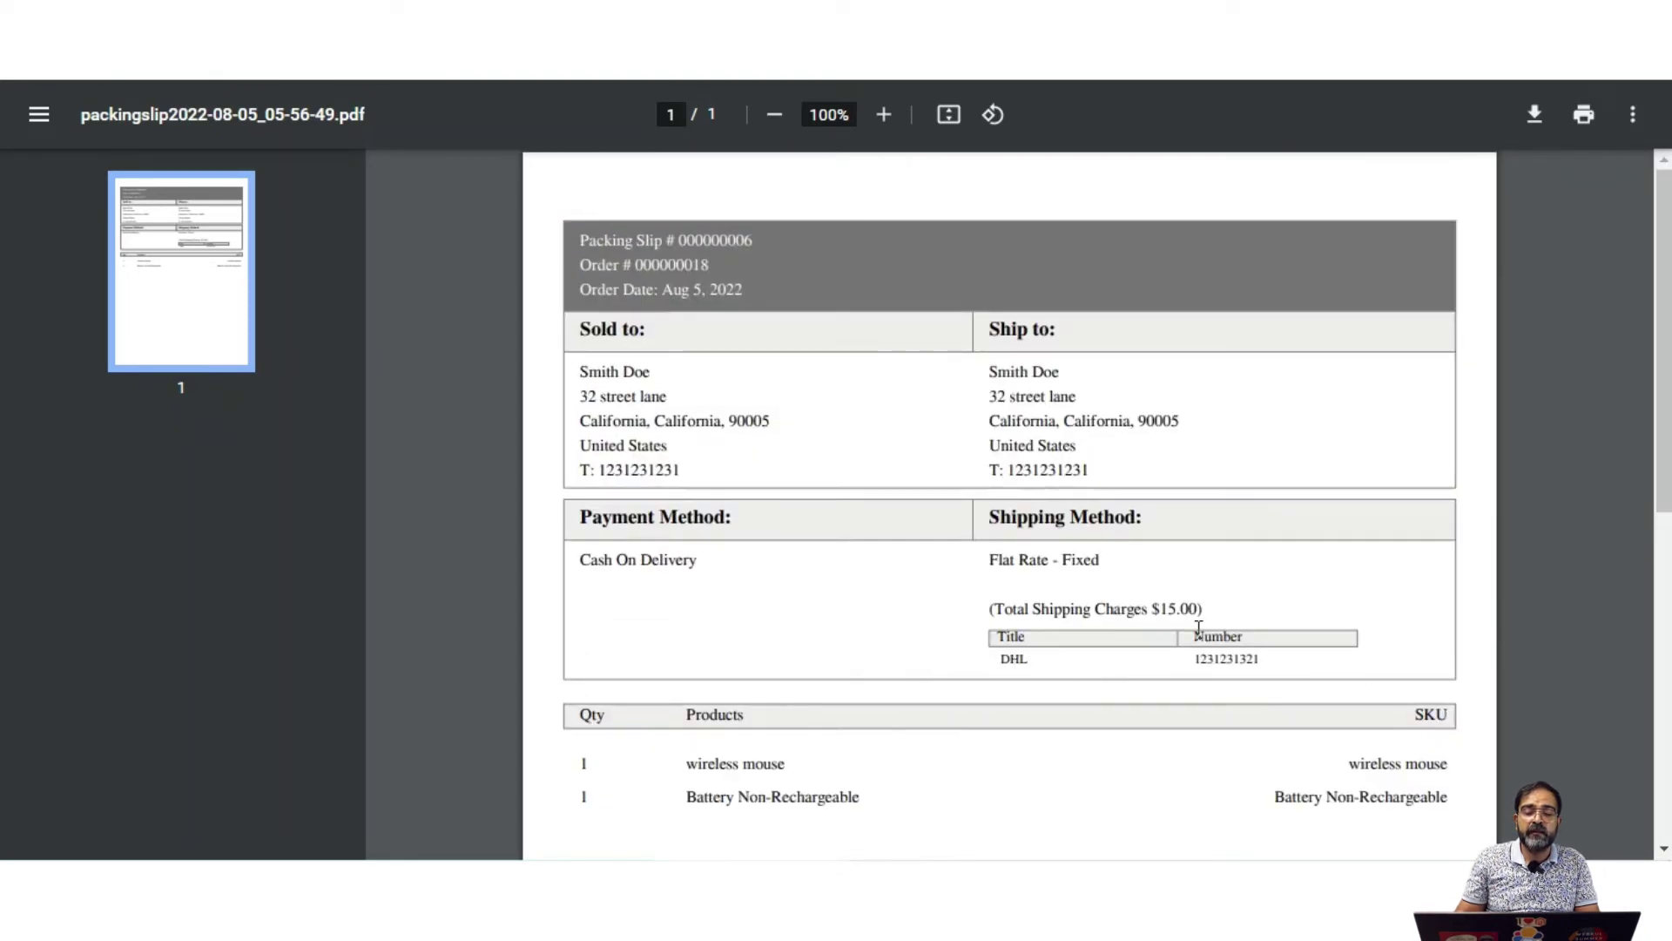
# Step: Examine the packing slip's shipping method, shipping charges and DHL tracking entry, and close the PDF
pyautogui.moveTo(1048, 565); pyautogui.dragTo(1107, 559)
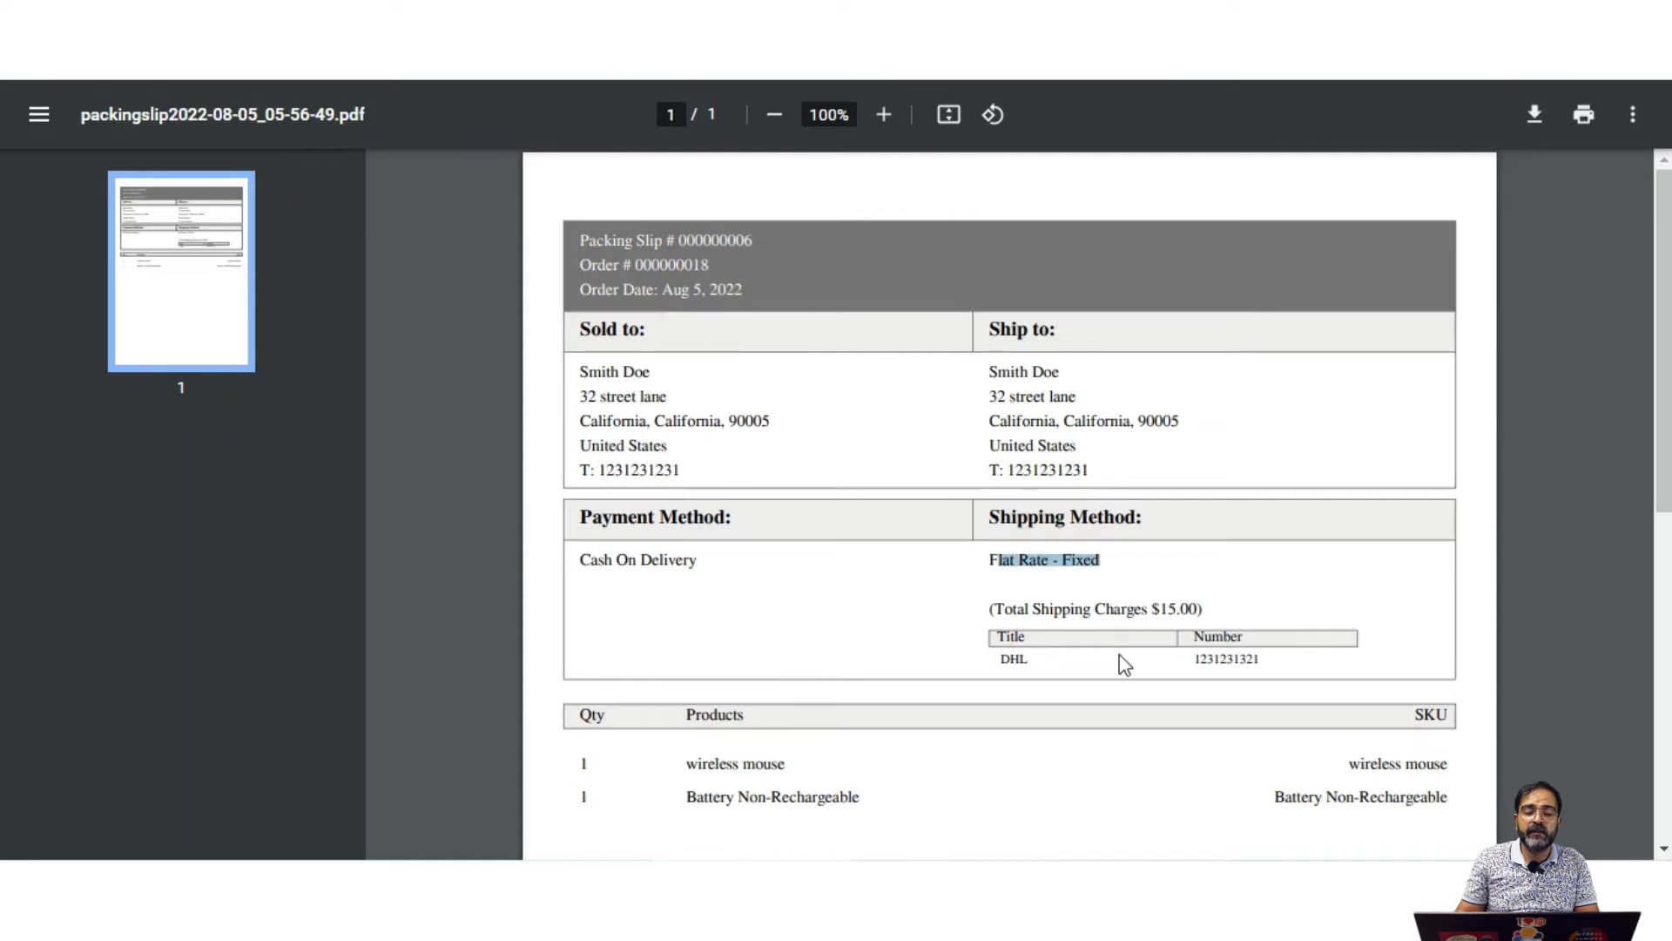
pyautogui.moveTo(1023, 616); pyautogui.dragTo(1201, 617)
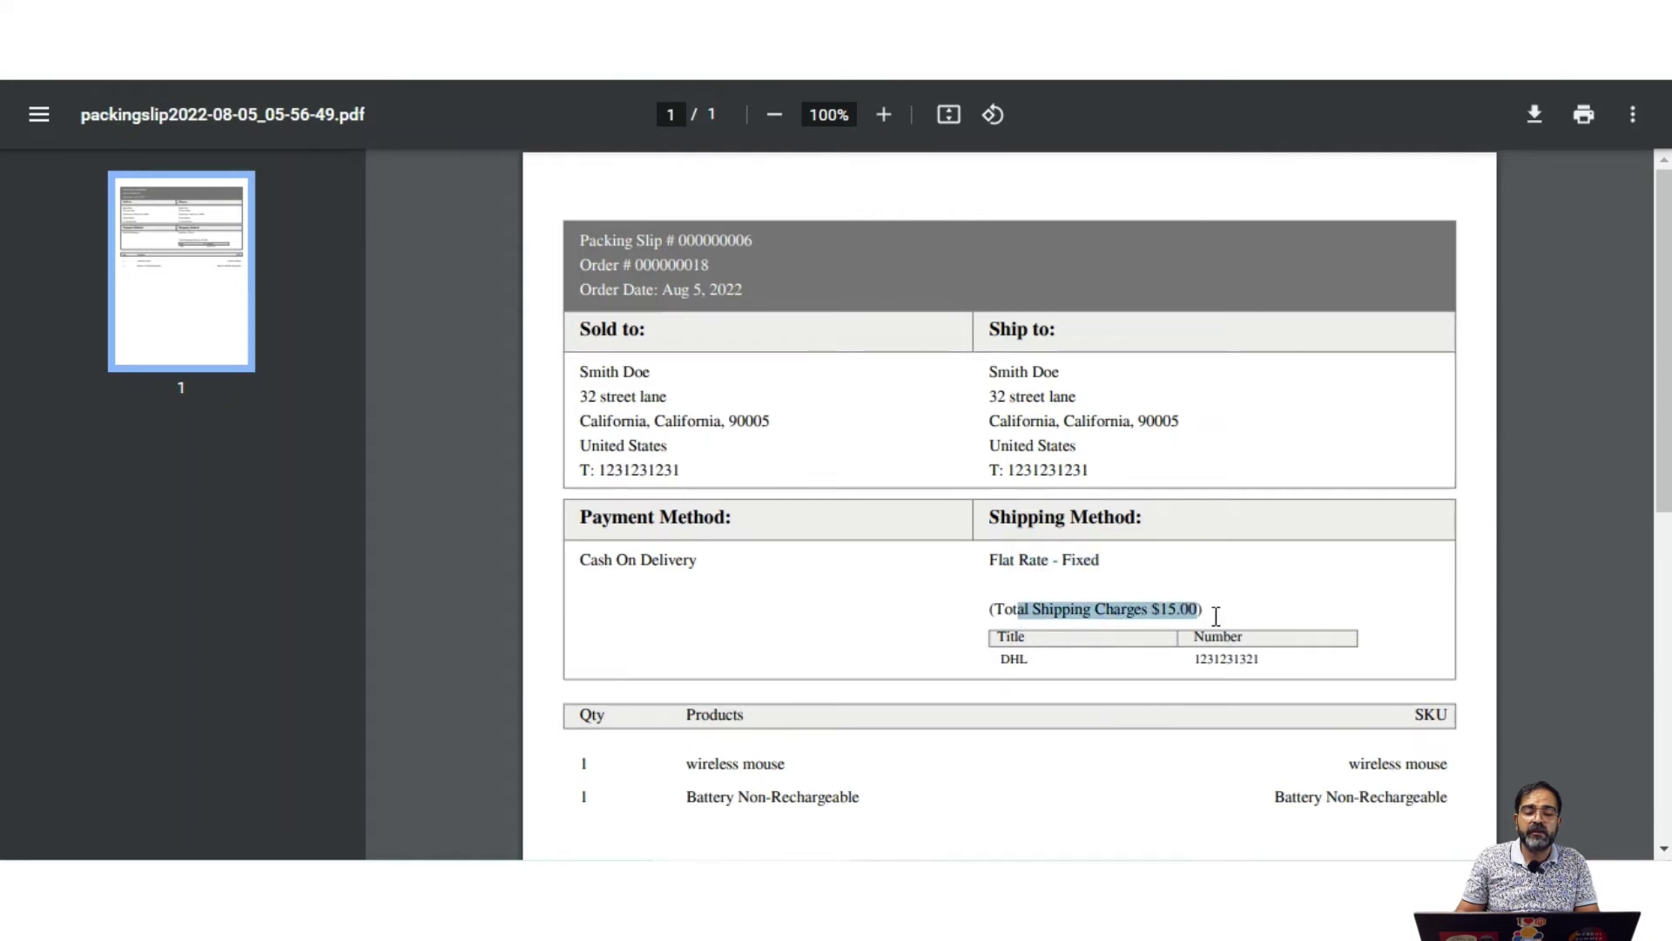
pyautogui.click(1216, 616)
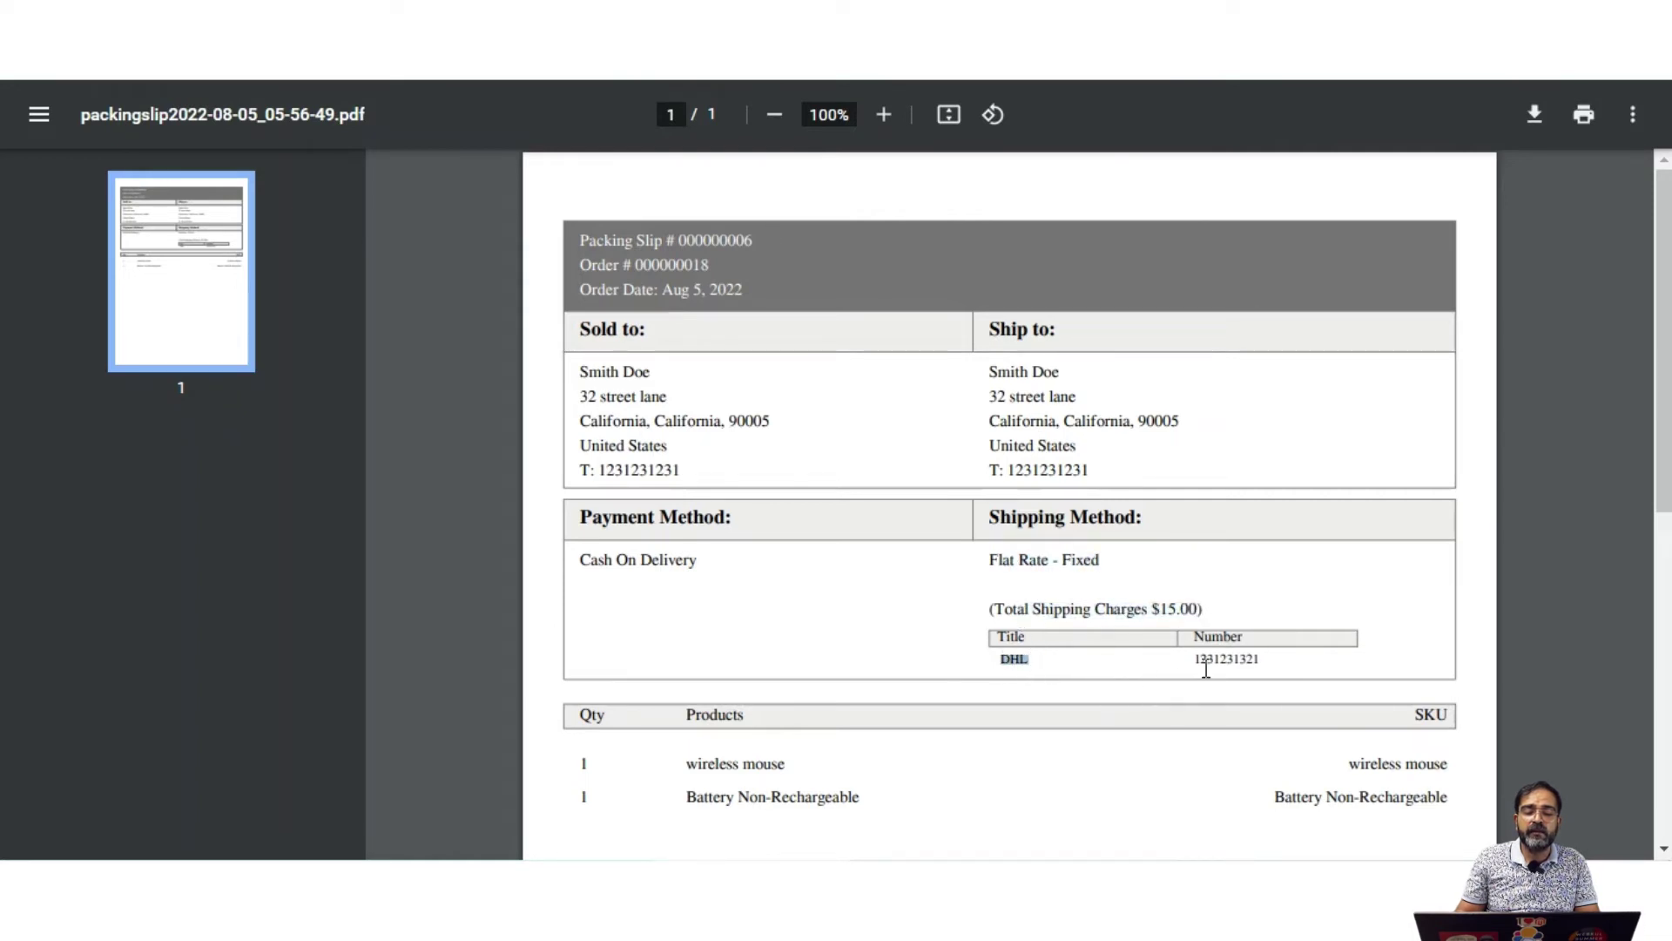
pyautogui.moveTo(1200, 661); pyautogui.dragTo(1278, 661)
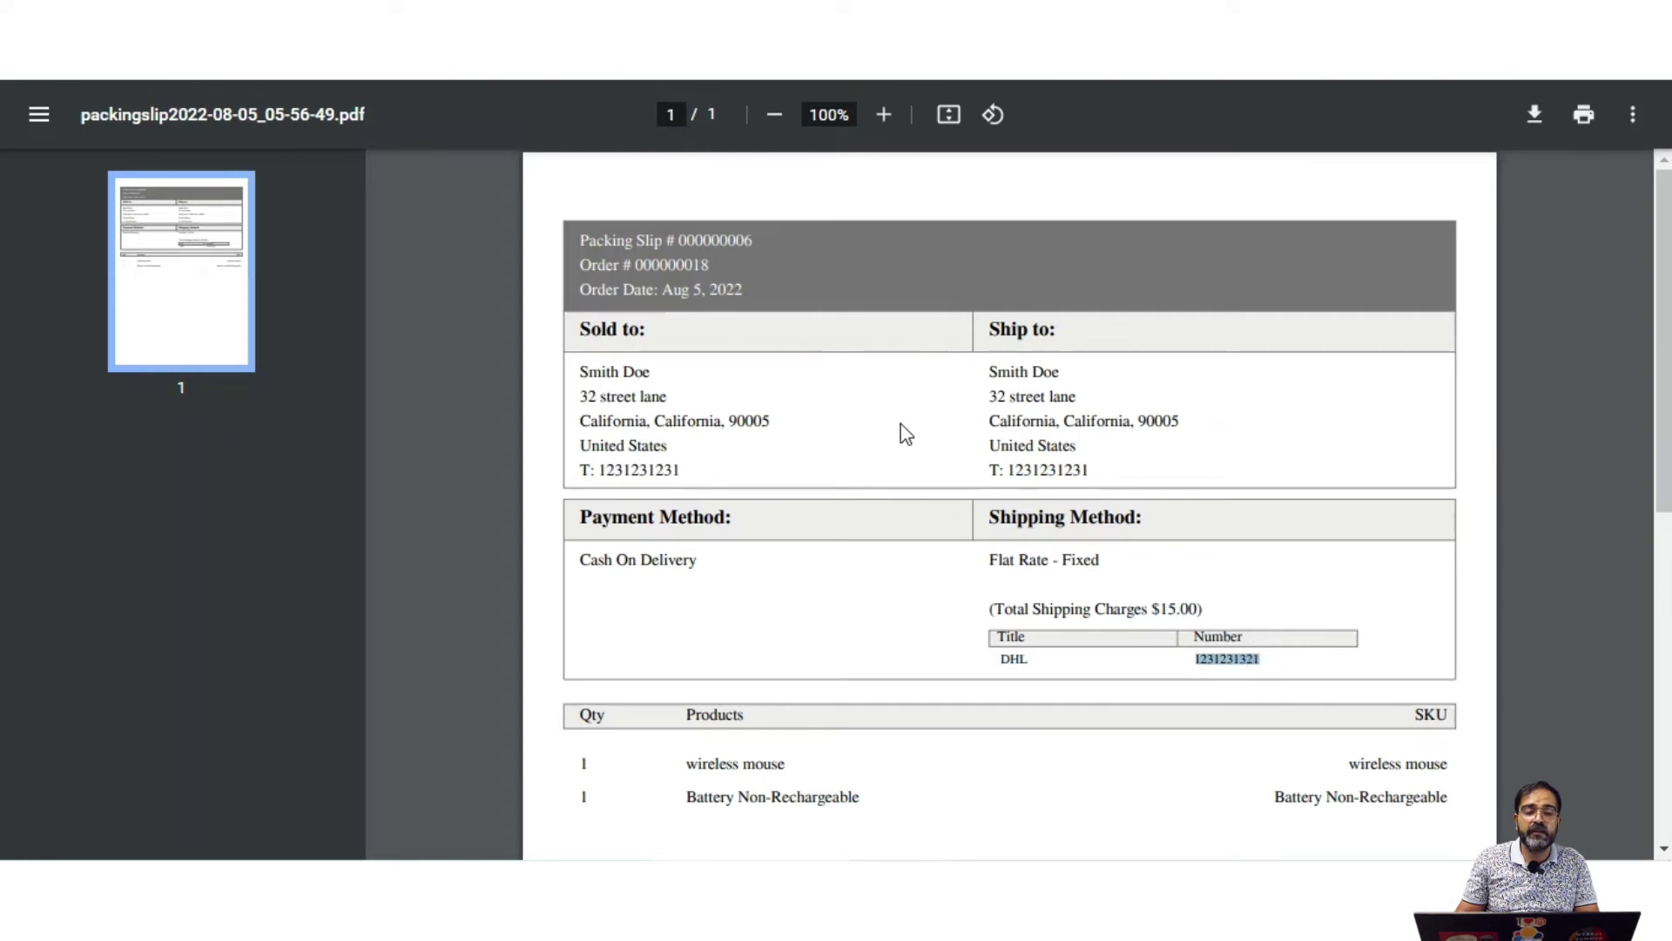
pyautogui.hotkey('ctrl', 'w')
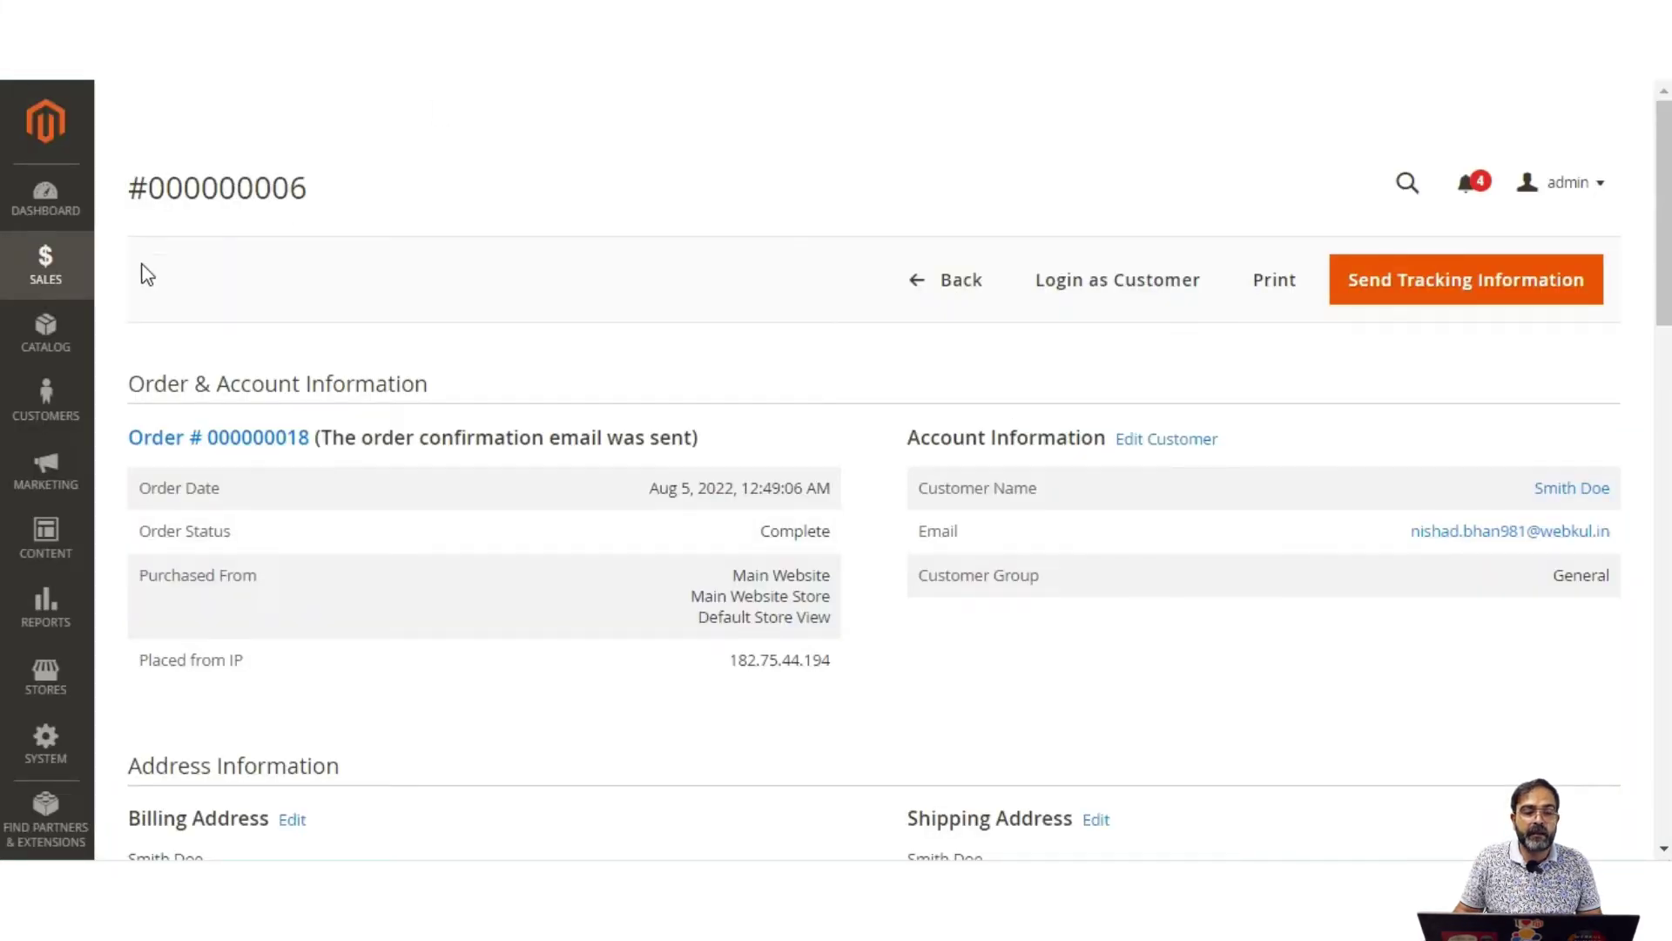
# Step: Skim the shipment page, switch to the Luma storefront, and reload the customer's order page to check its status
pyautogui.scroll(-10, 610, 387)
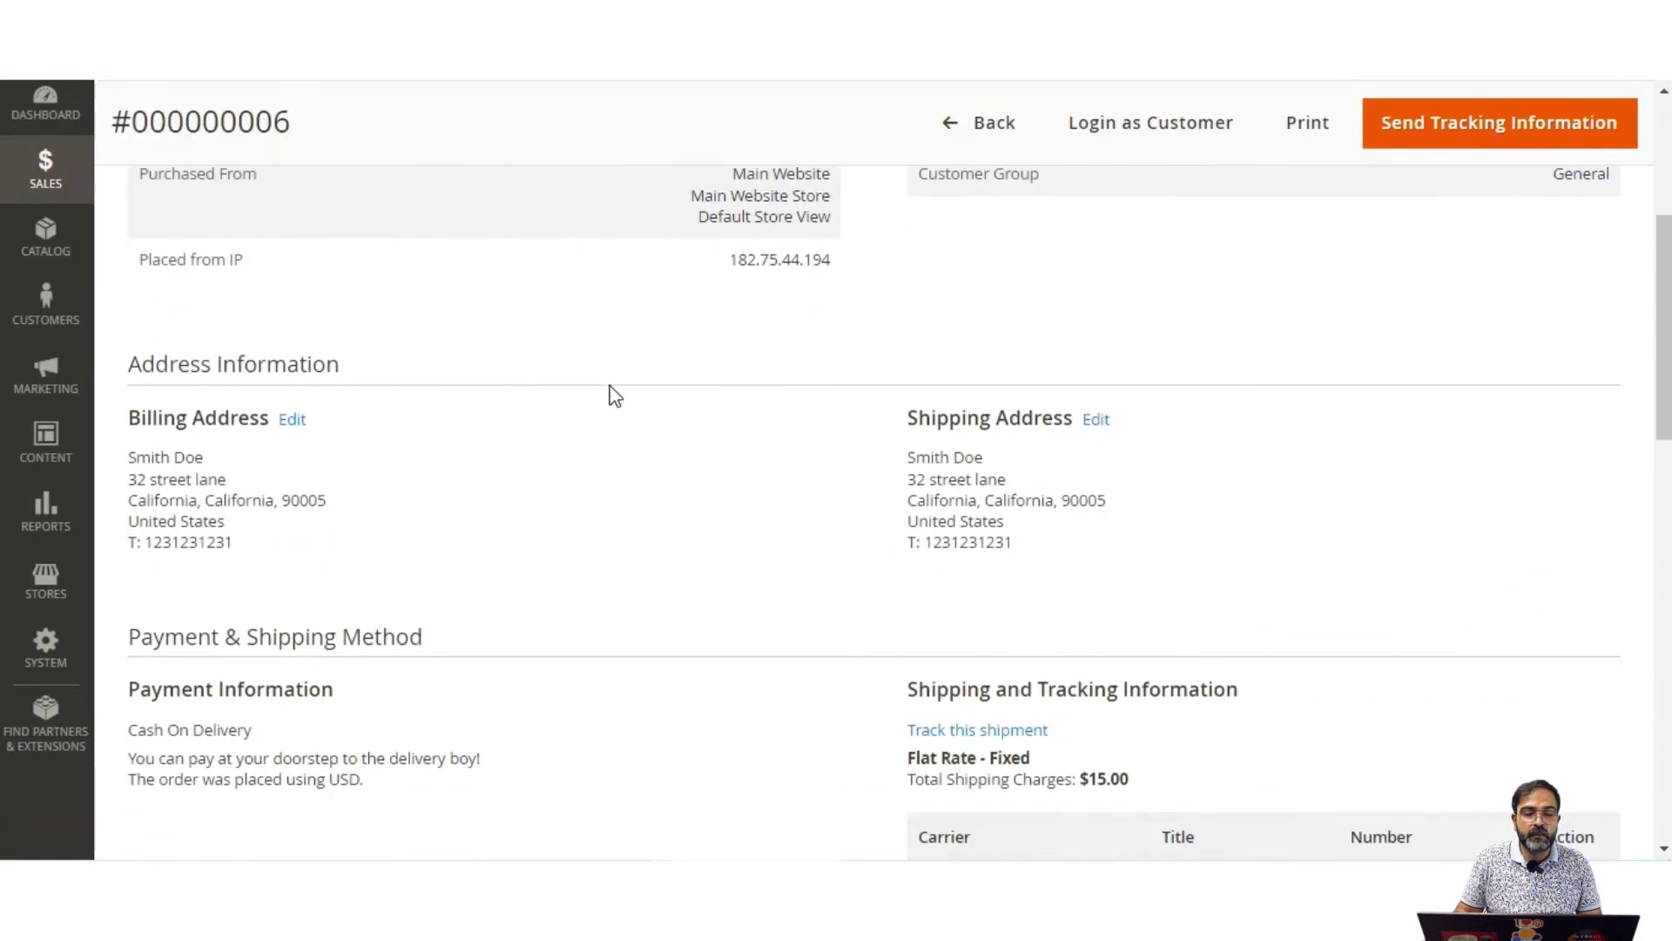
pyautogui.scroll(10, 617, 397)
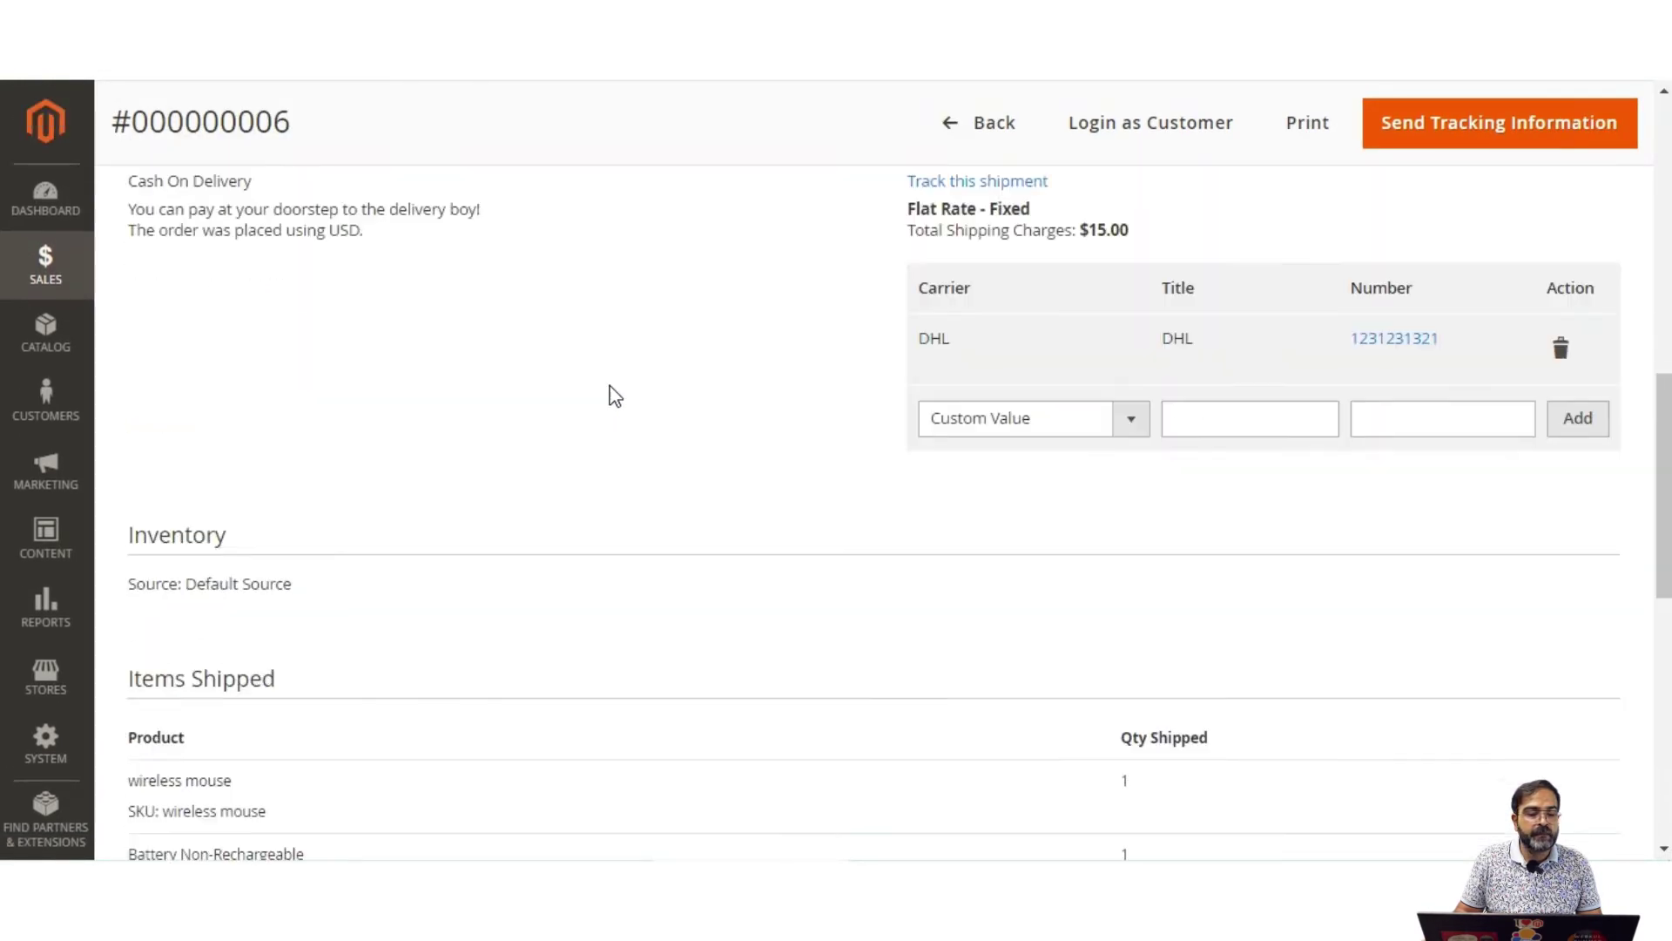
pyautogui.click(45, 266)
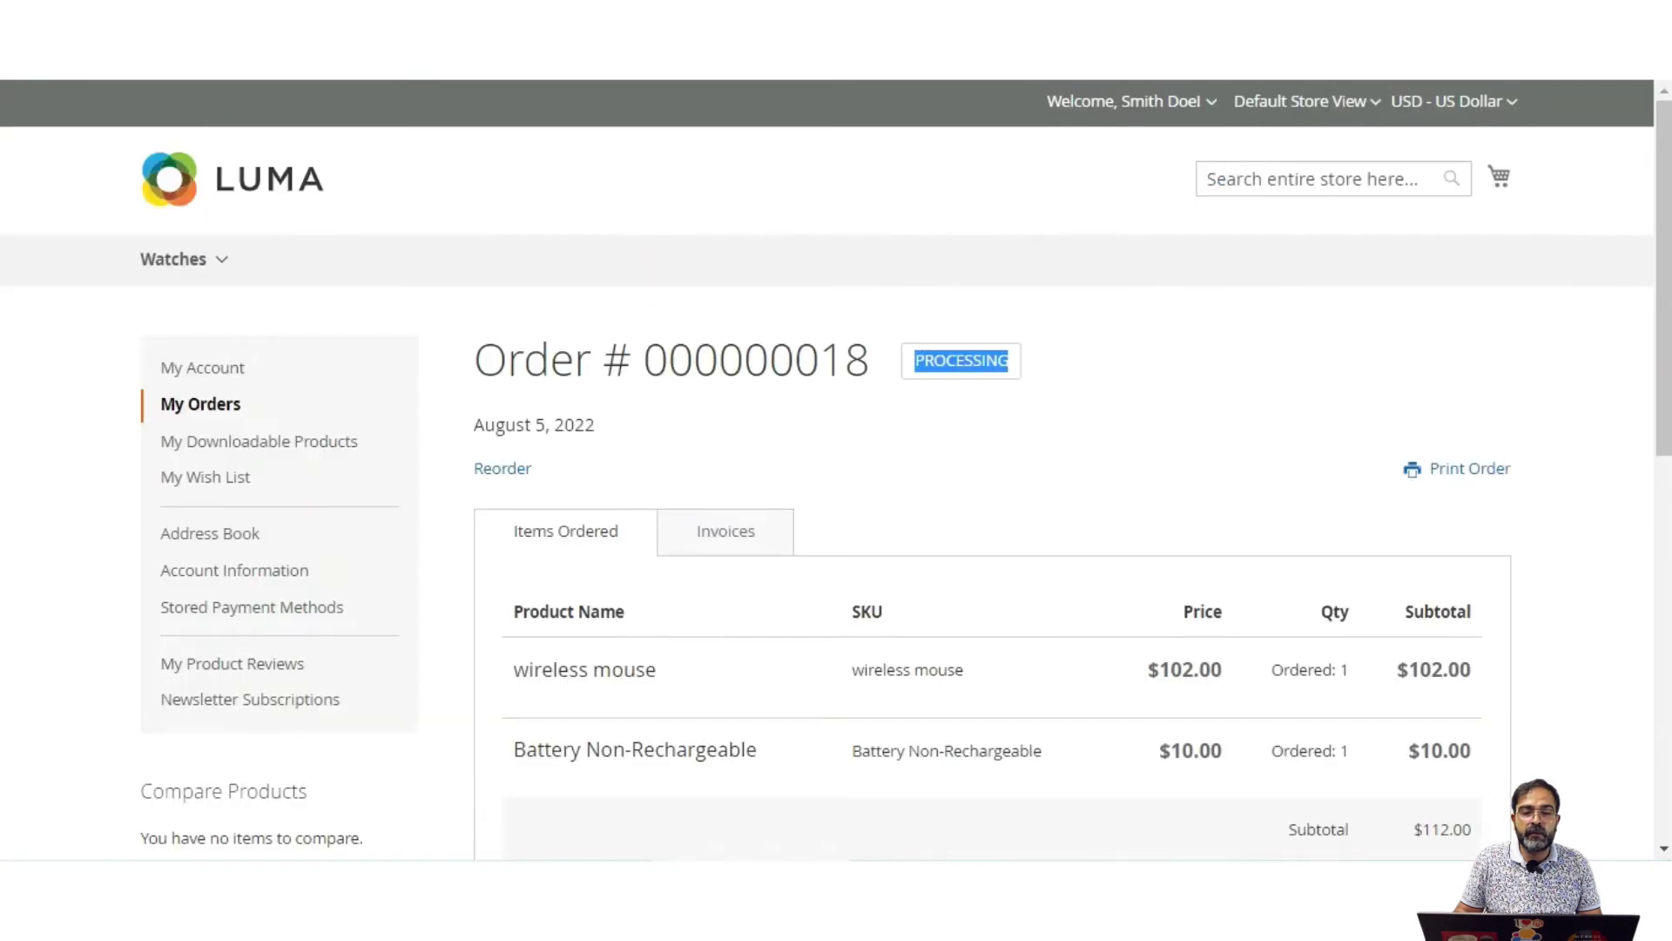
pyautogui.click(902, 406)
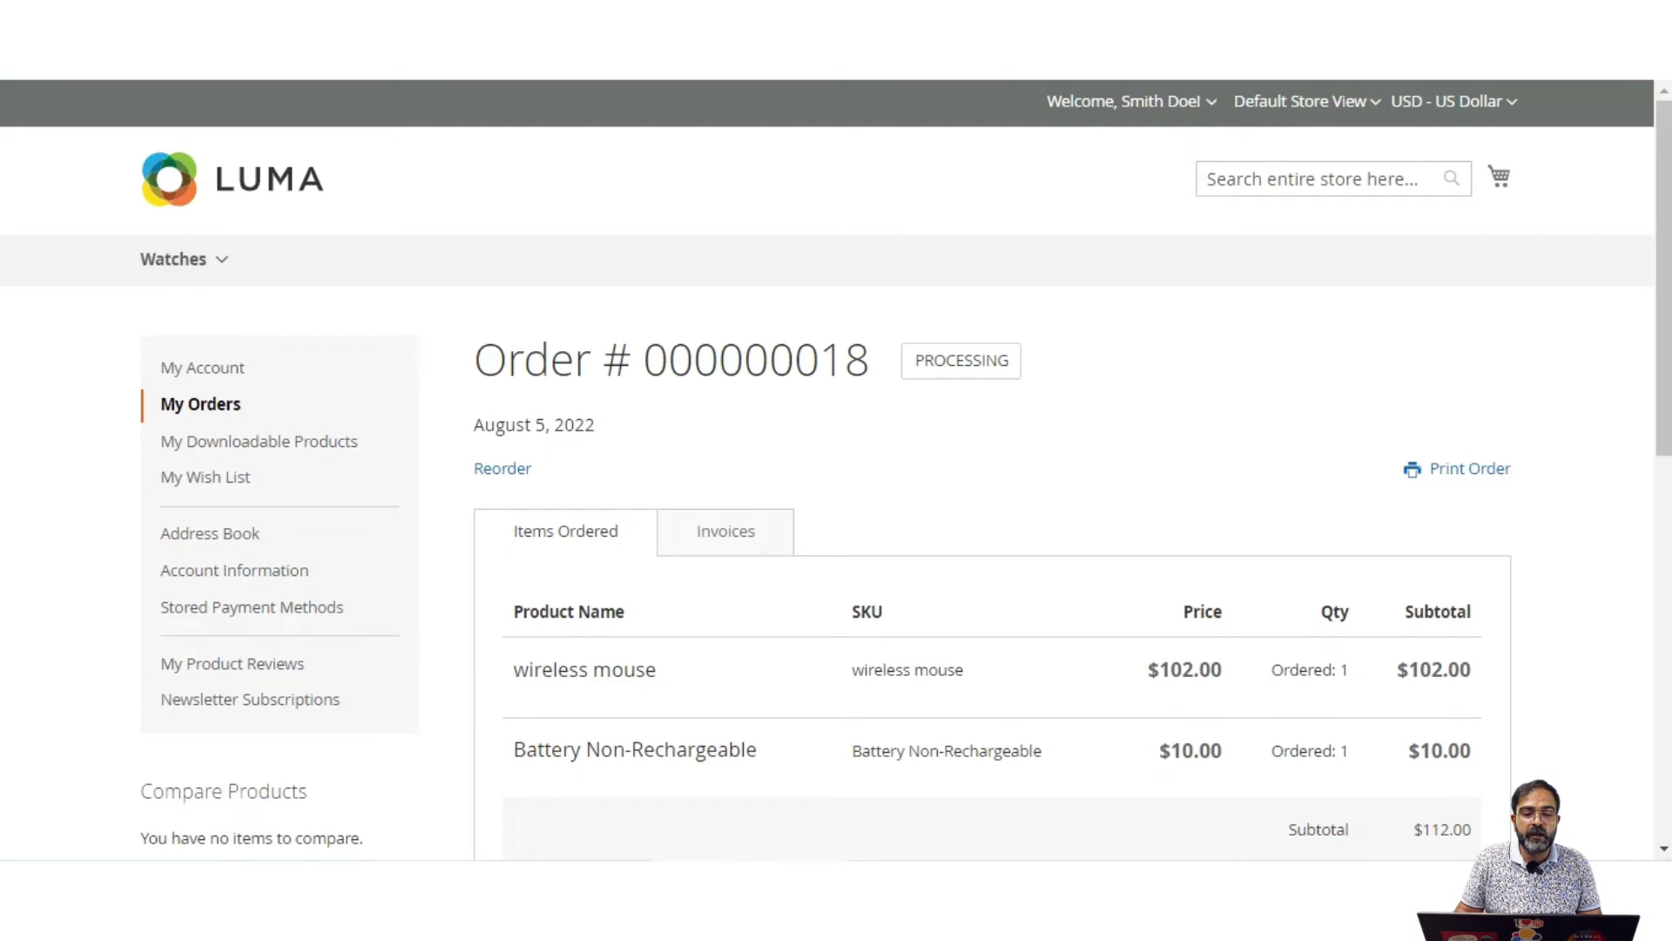
pyautogui.press('F5')
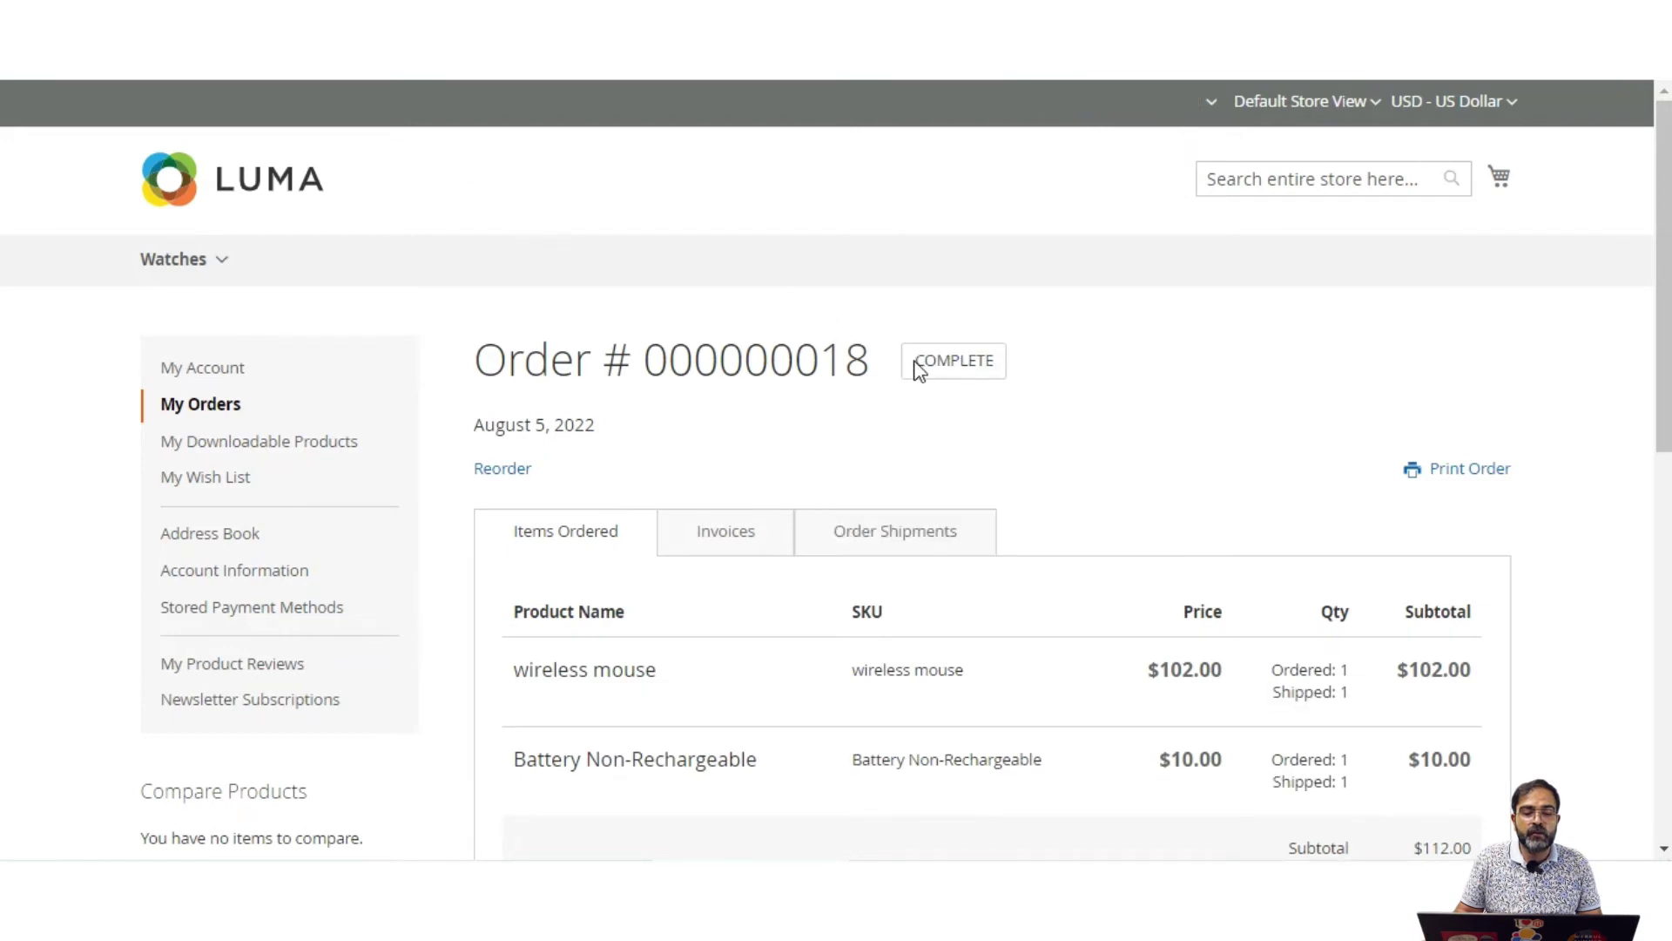
pyautogui.moveTo(918, 370); pyautogui.dragTo(1021, 370)
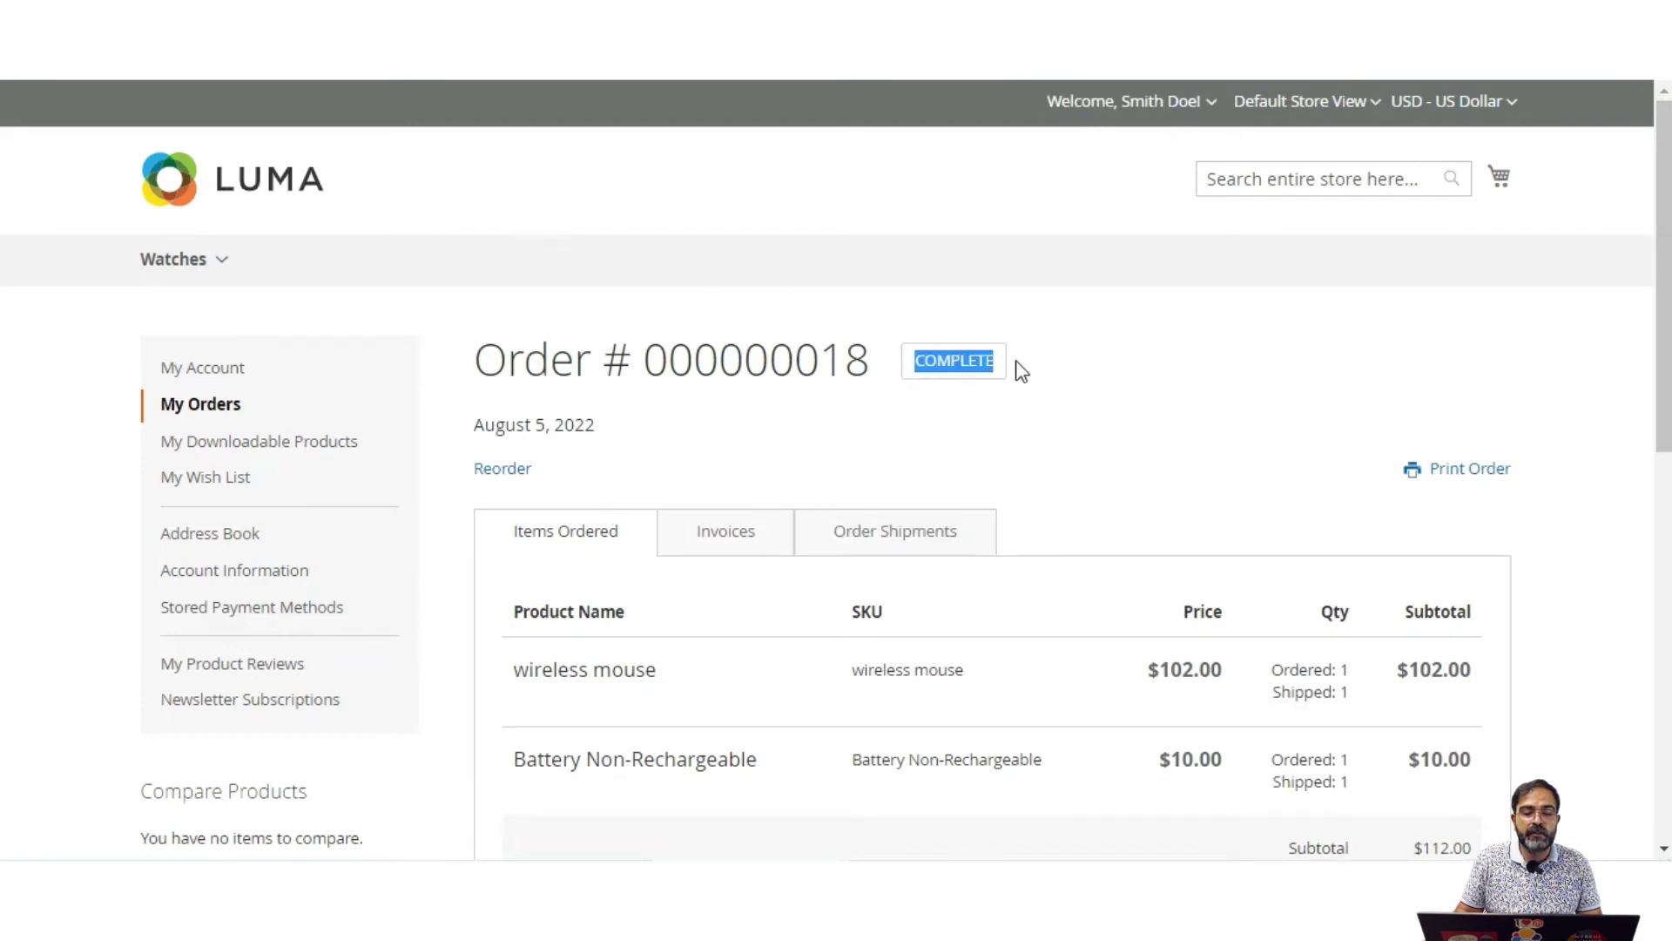
# Step: View the order's invoices on the storefront and review the invoiced products, totals and print options
pyautogui.click(727, 548)
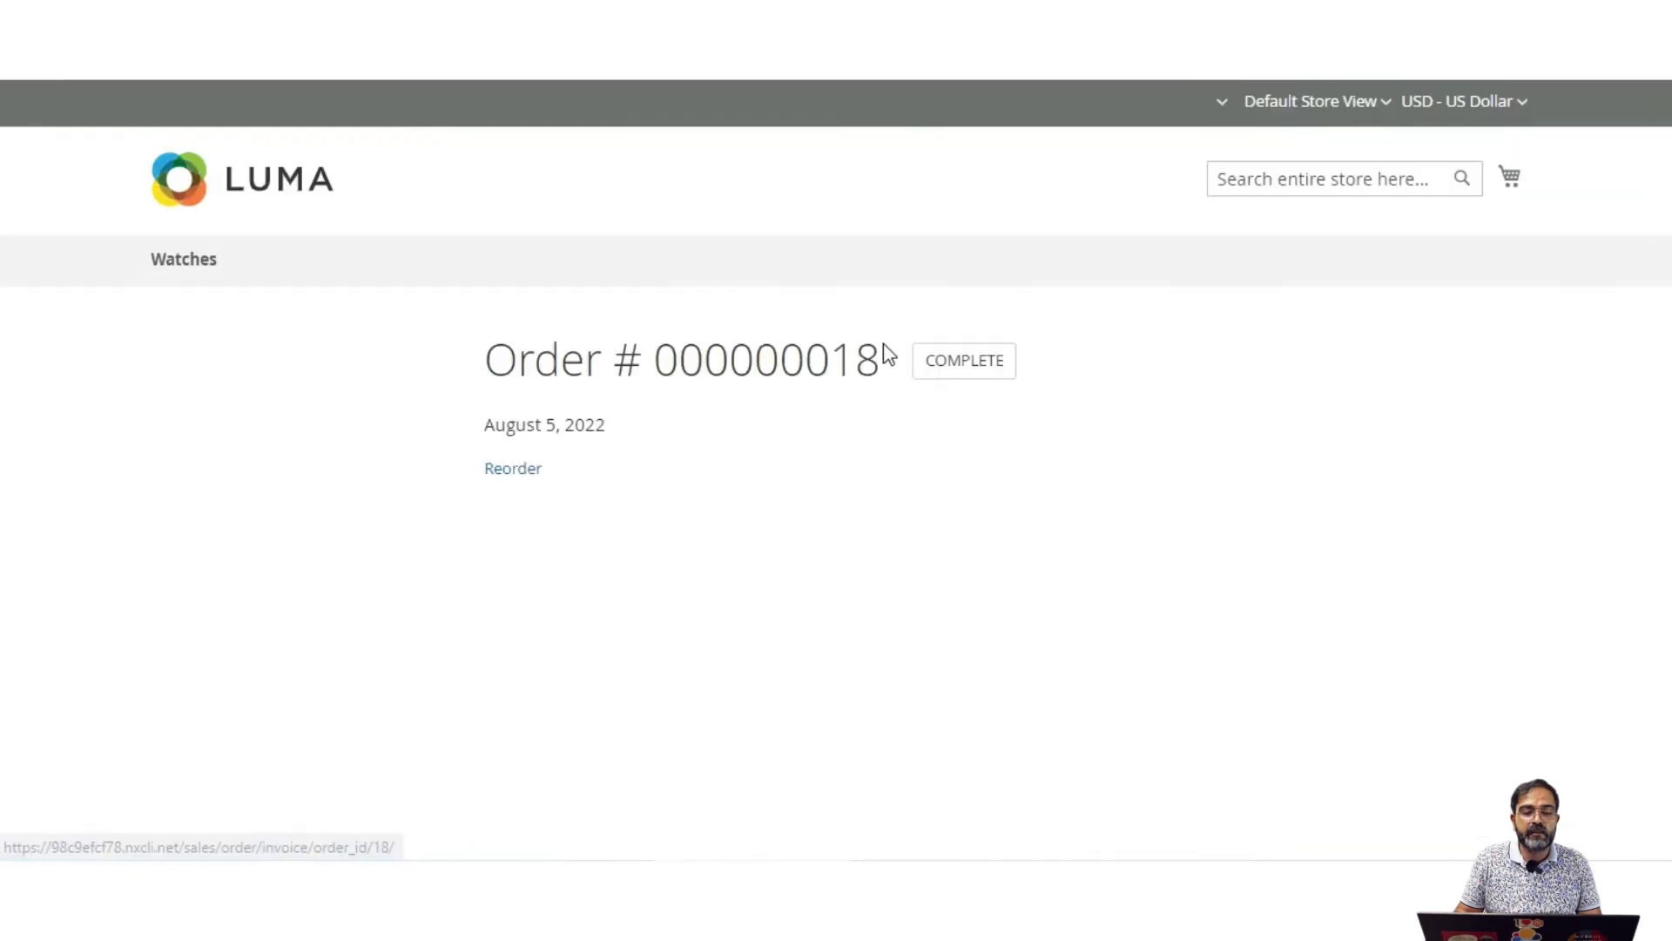
pyautogui.scroll(-3, 883, 540)
pyautogui.scroll(-3, 884, 578)
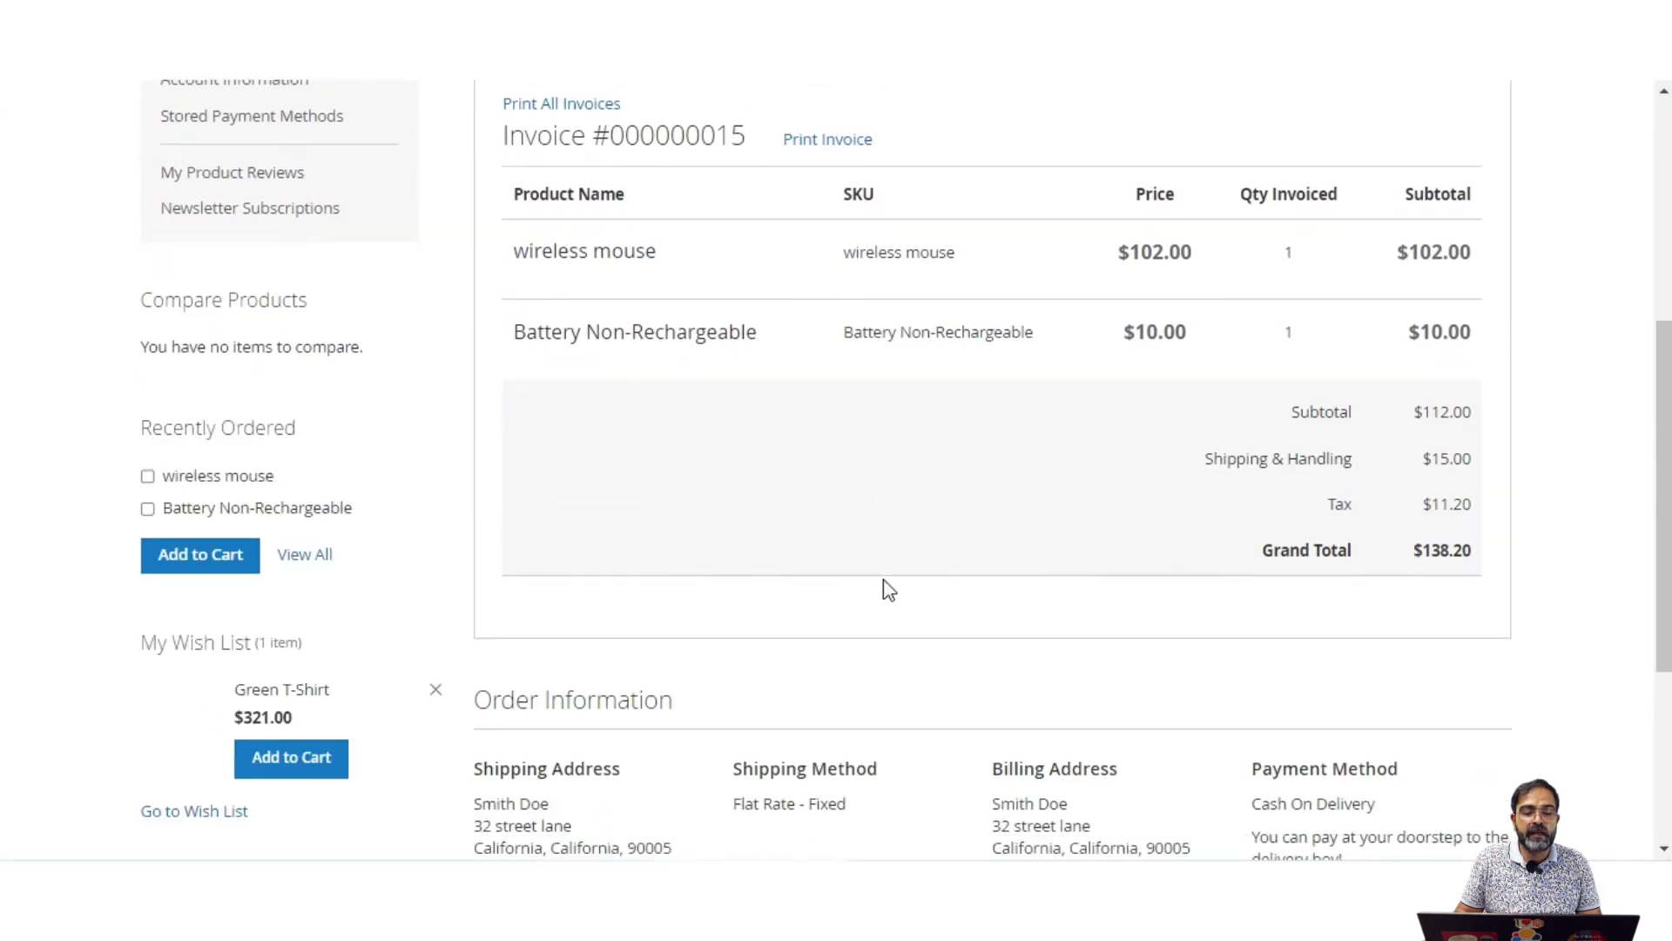
pyautogui.scroll(3, 883, 578)
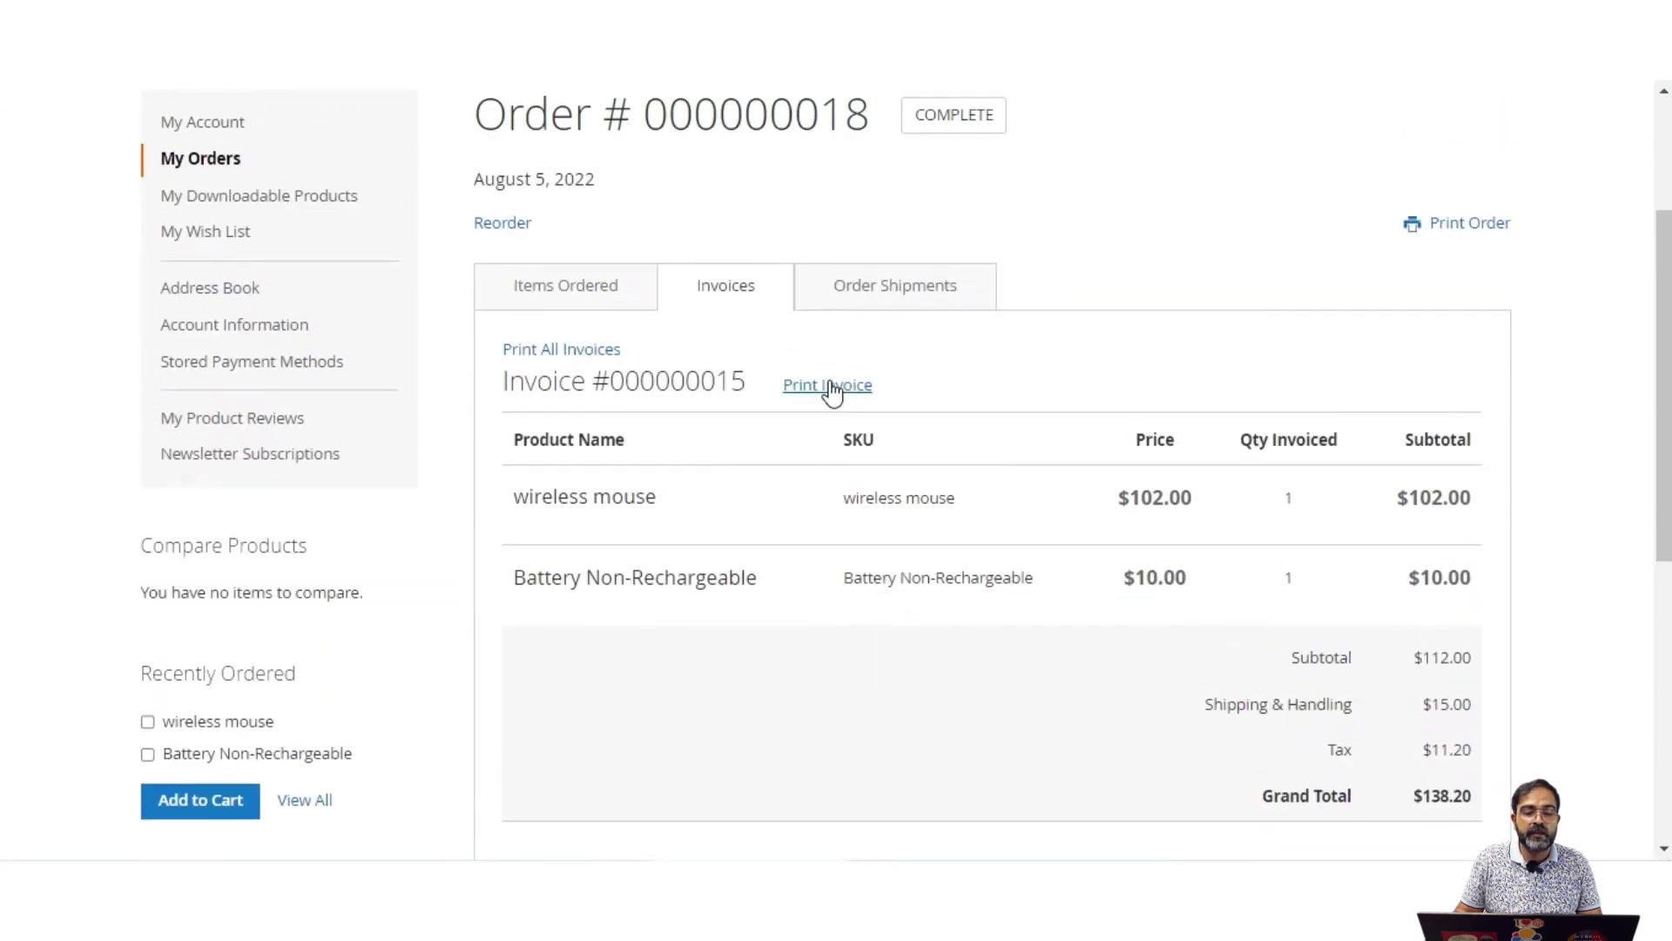
# Step: View the order's shipments on the storefront and review the tracking number, shipped products and tracking link
pyautogui.click(898, 306)
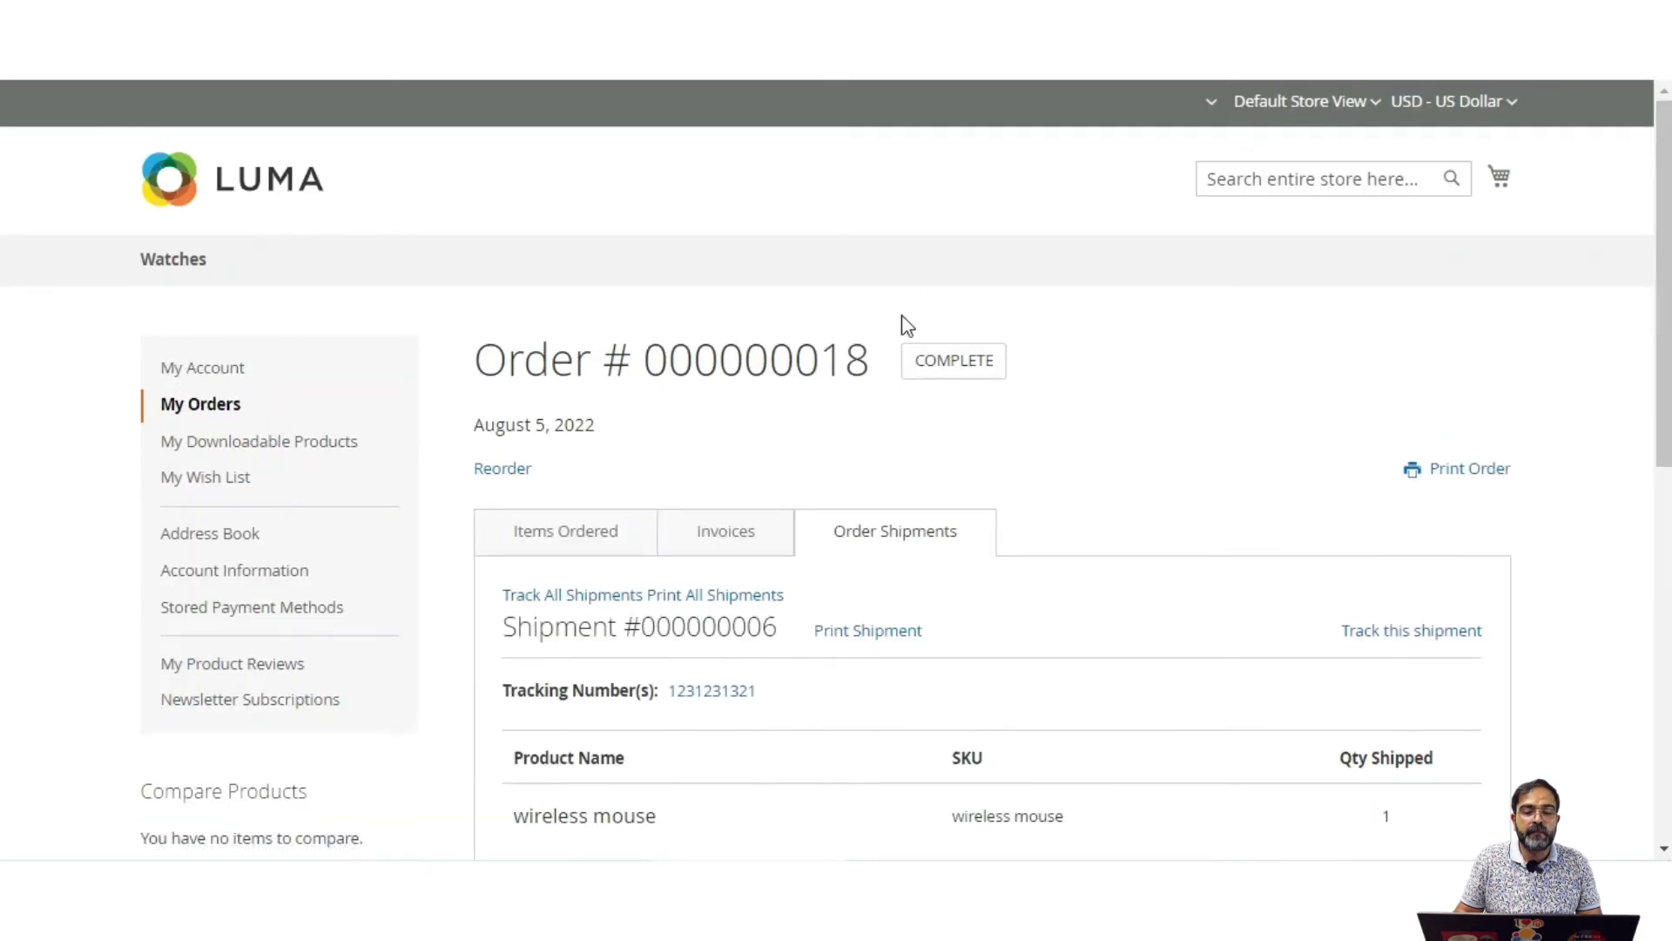
pyautogui.scroll(-5, 974, 571)
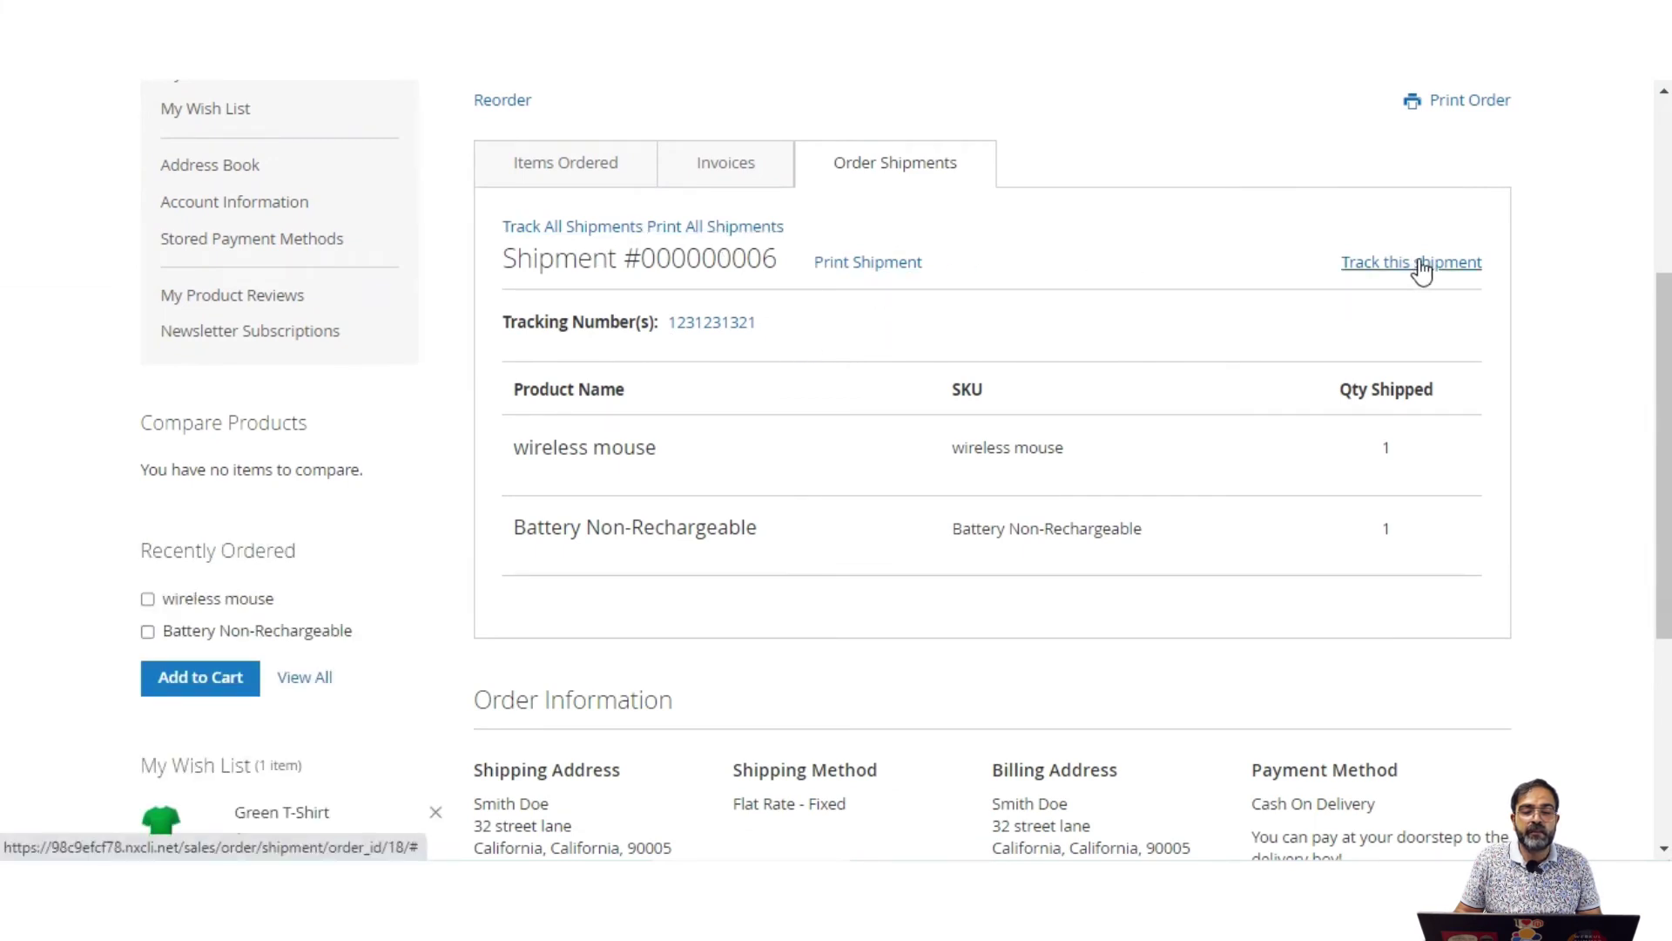
pyautogui.scroll(5, 948, 548)
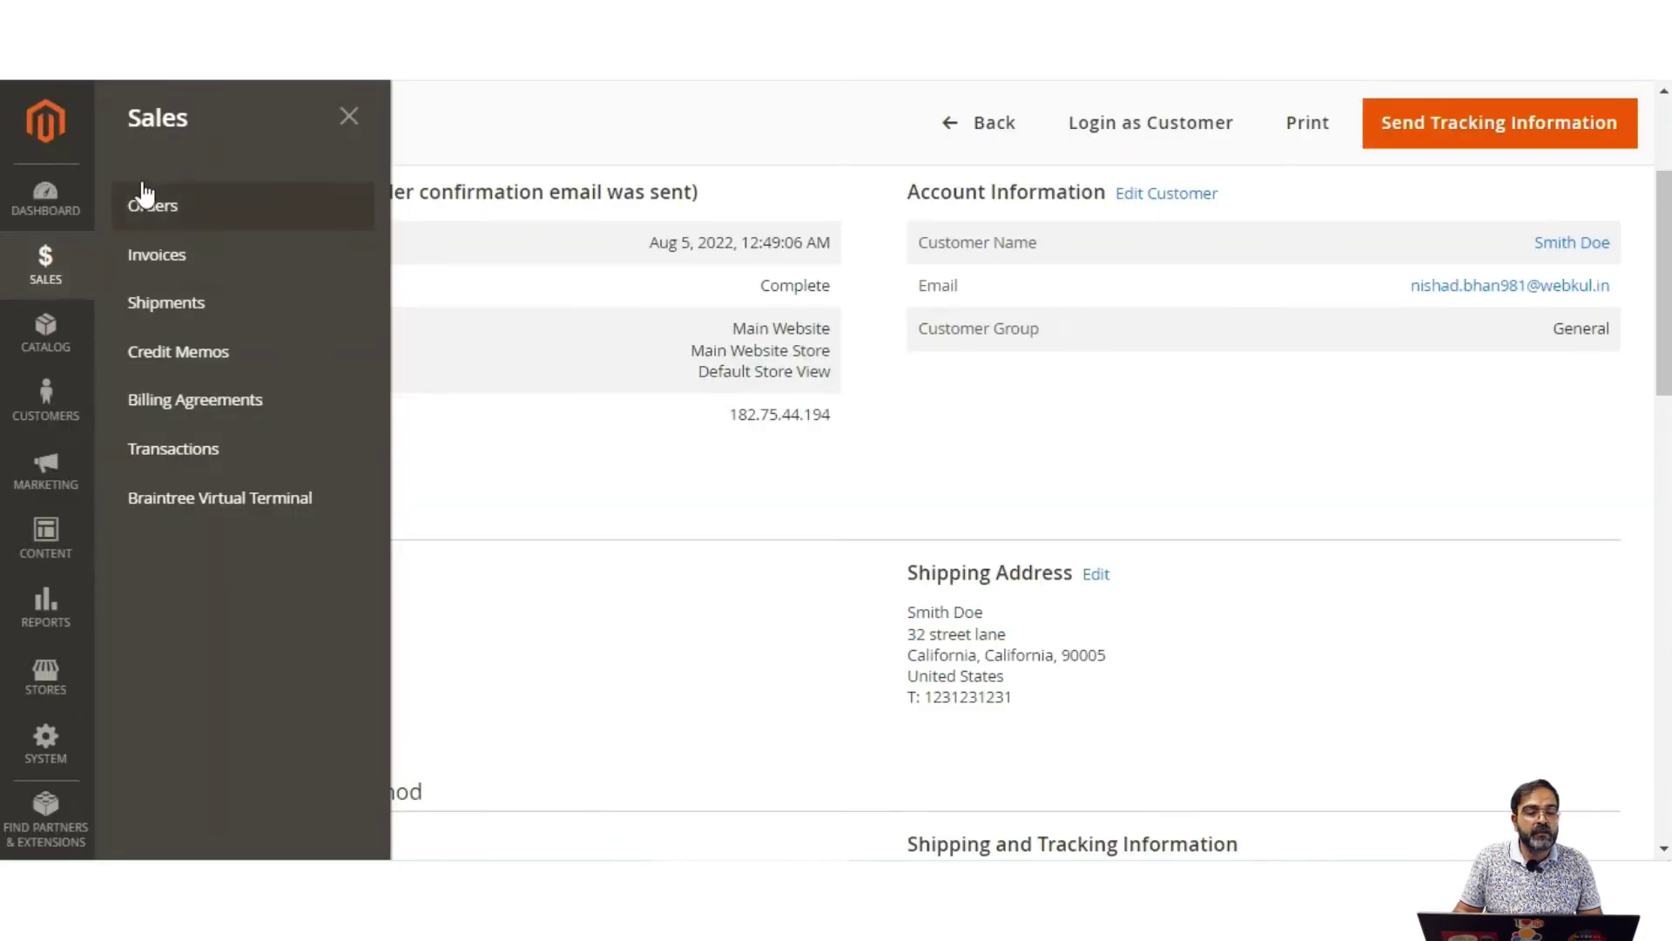
# Step: Return to the Magento admin's Orders list and start a new order for the first listed customer in Default Store View
pyautogui.click(207, 218)
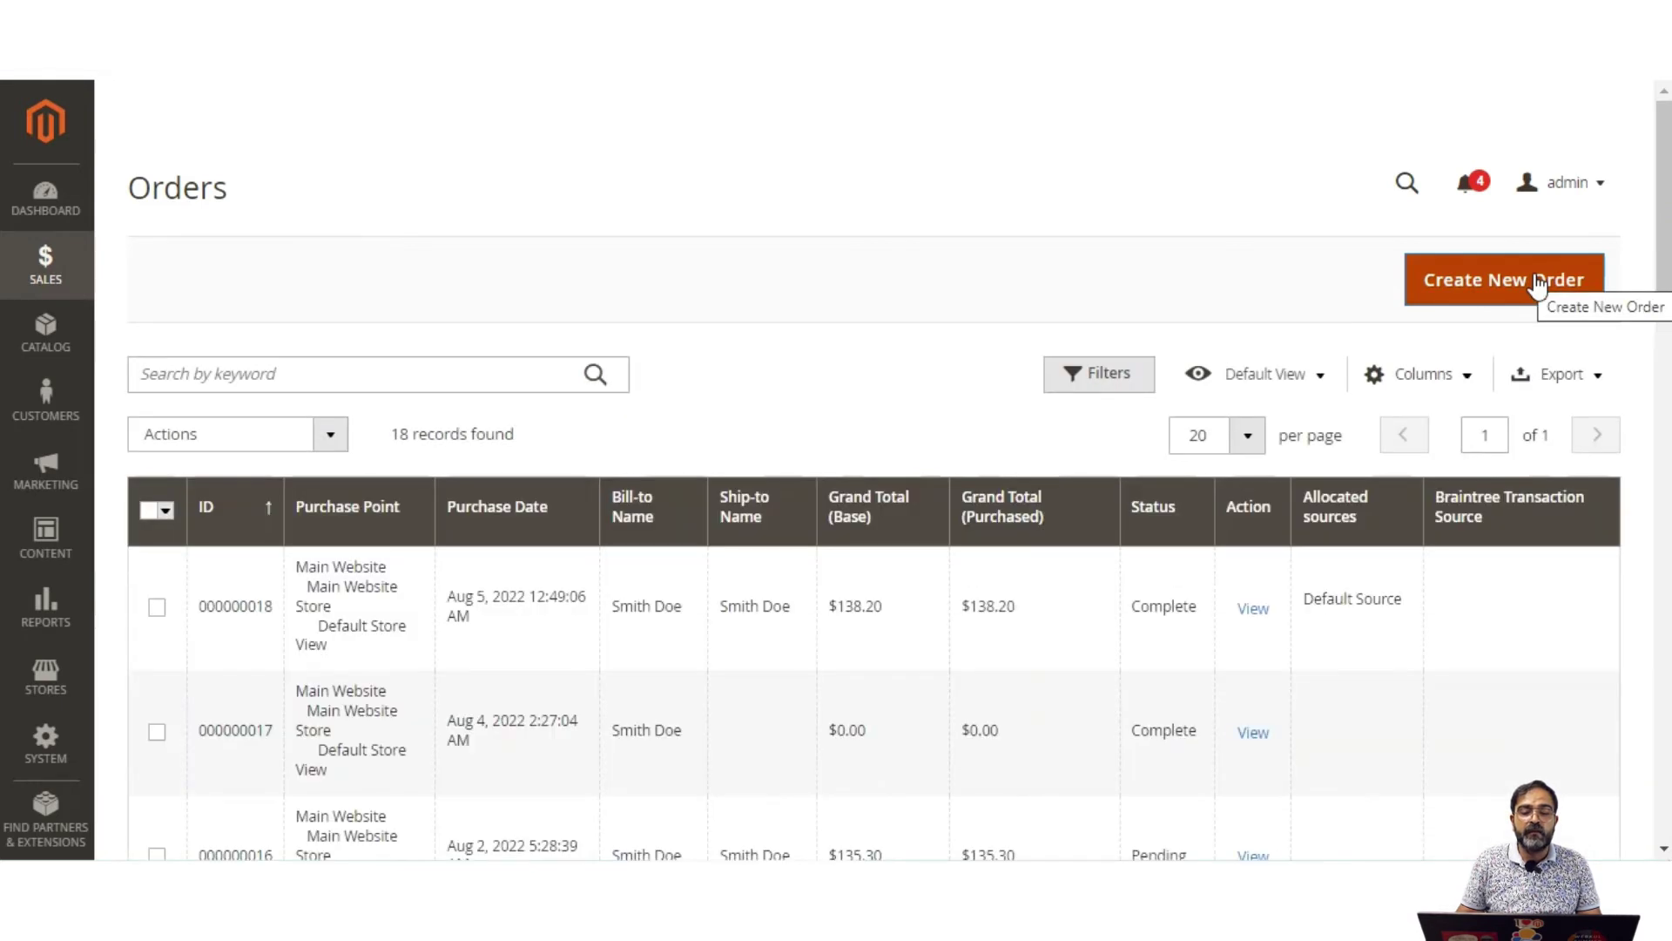
pyautogui.click(1502, 292)
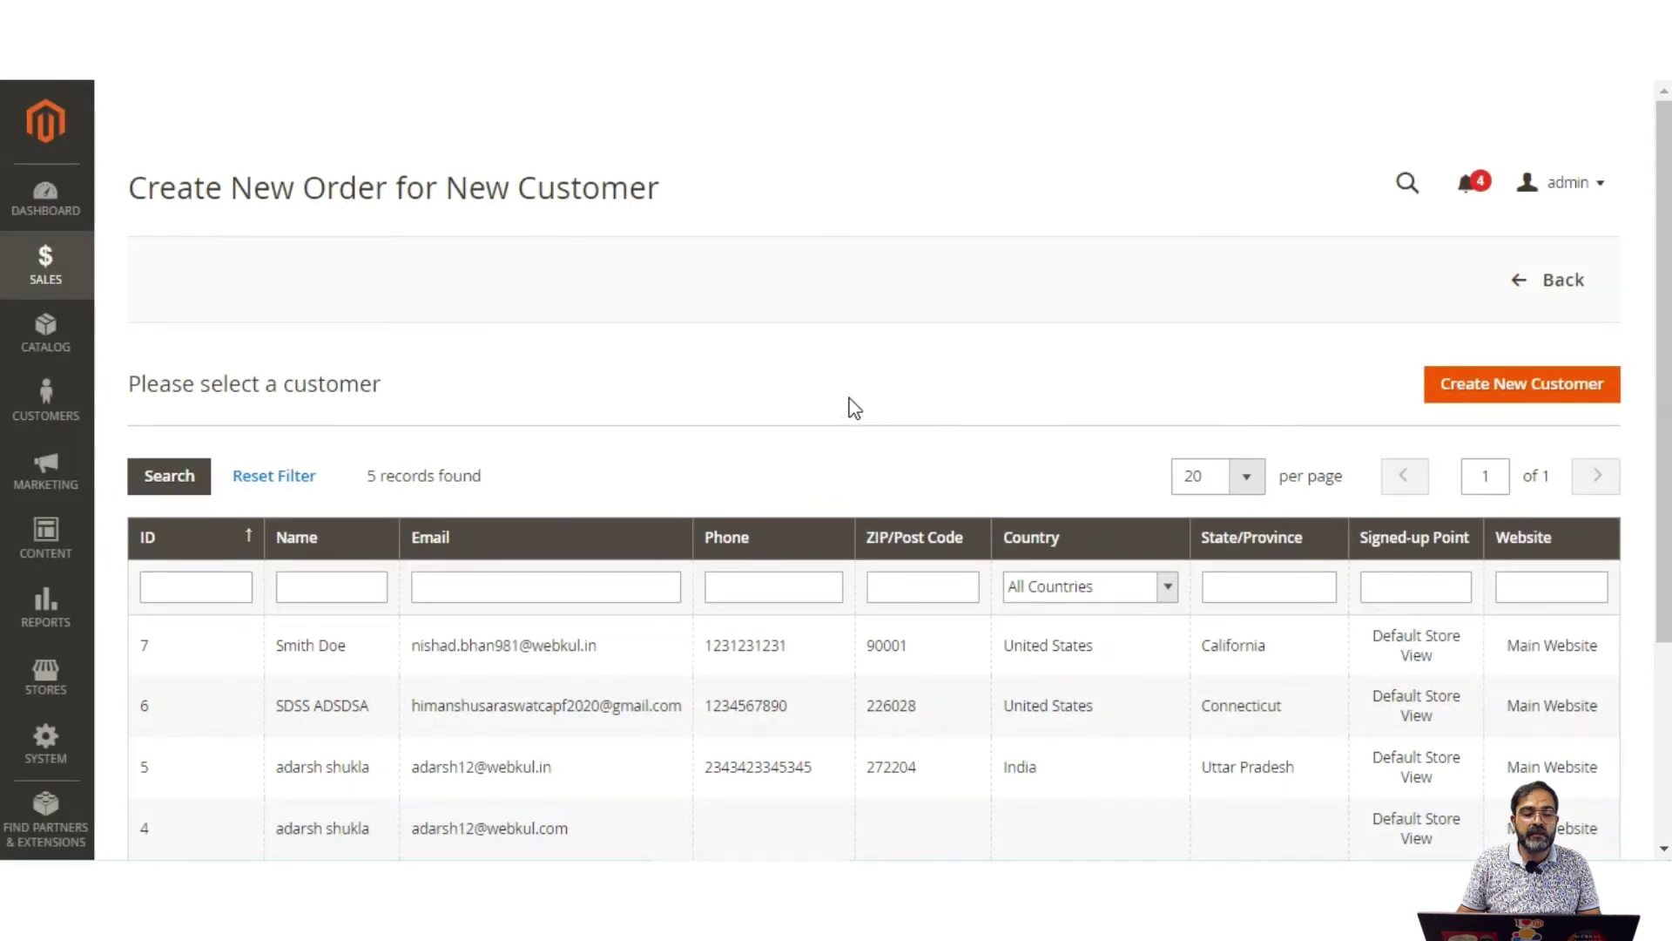
pyautogui.scroll(-3, 854, 408)
pyautogui.scroll(2, 852, 409)
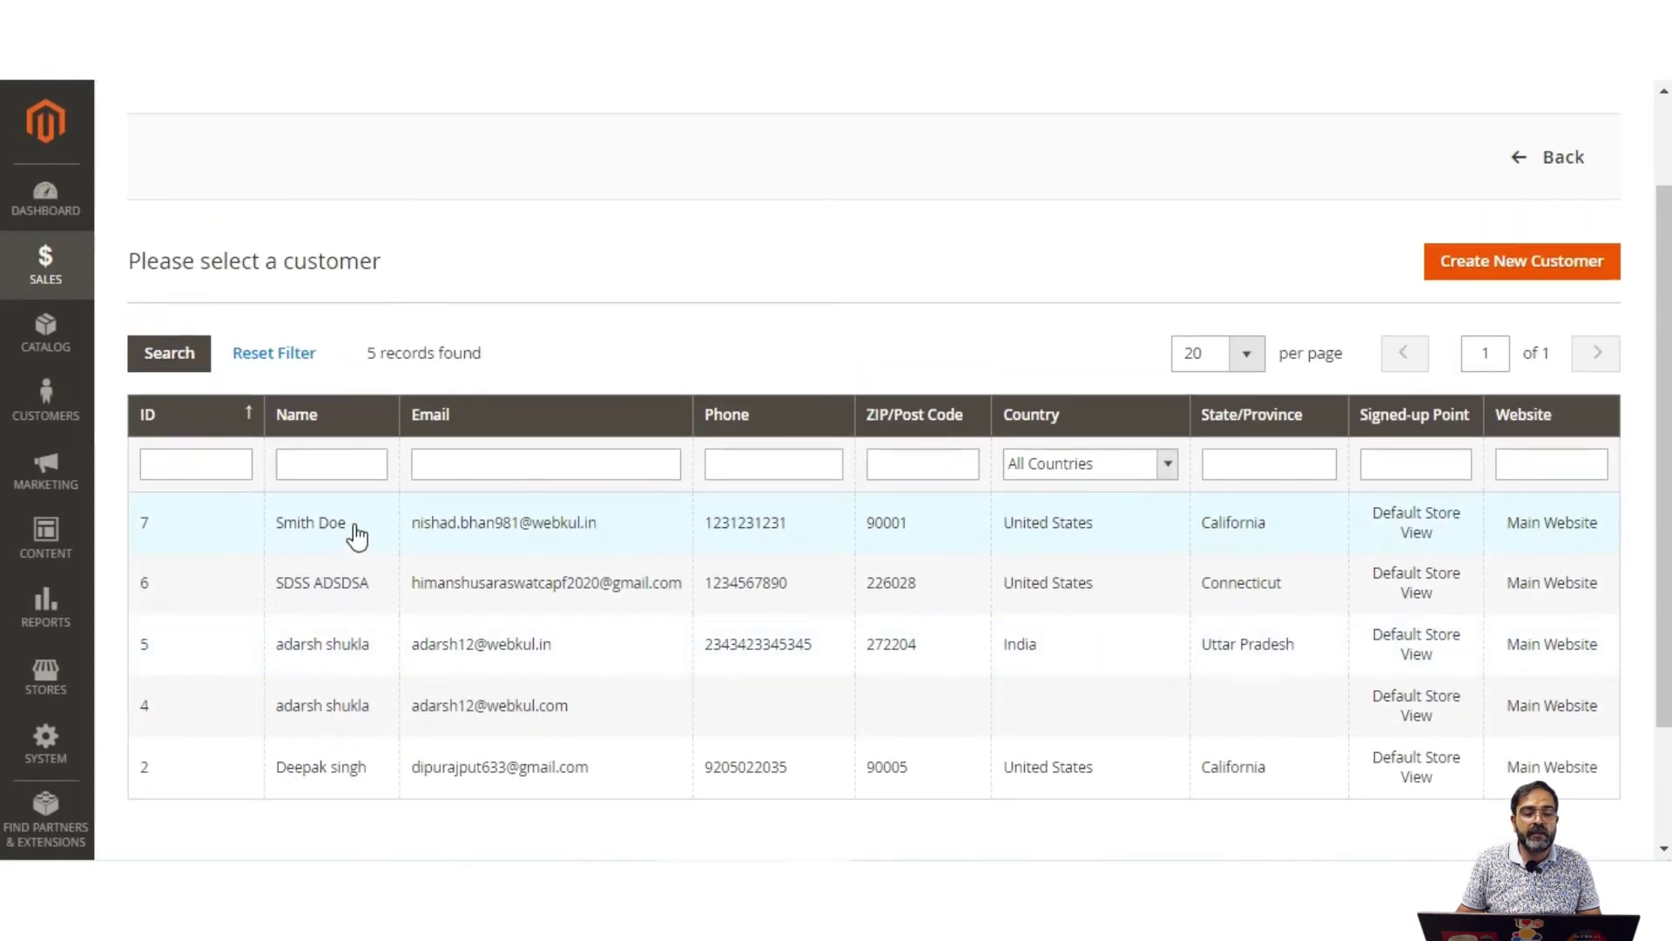
pyautogui.click(444, 522)
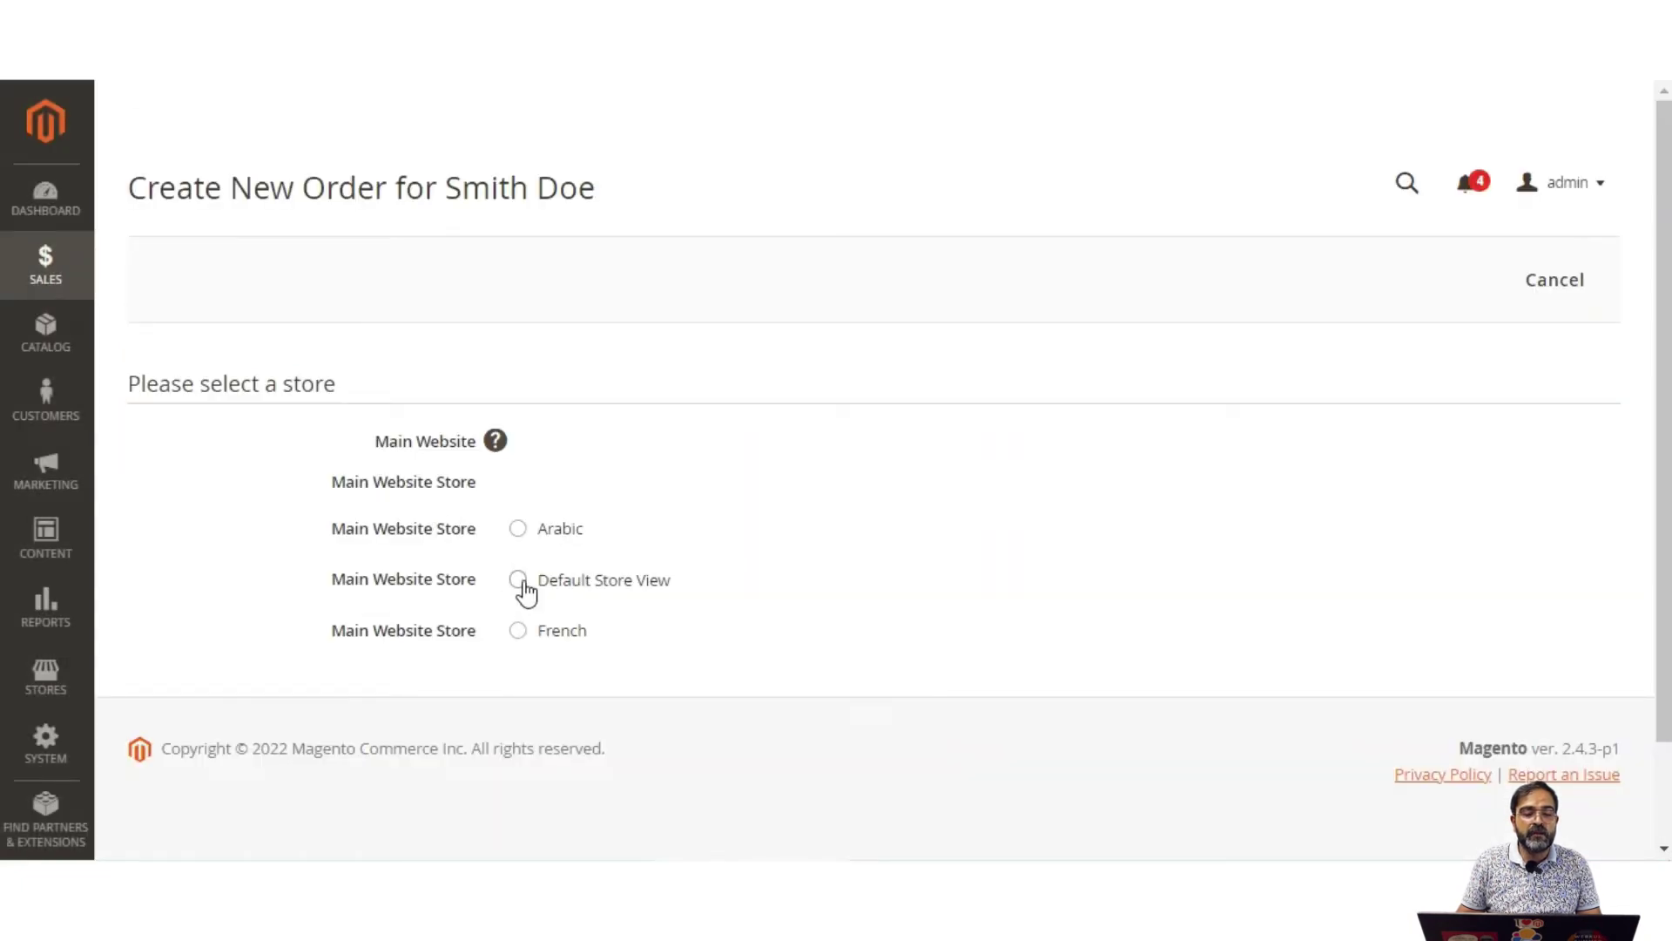
pyautogui.click(518, 580)
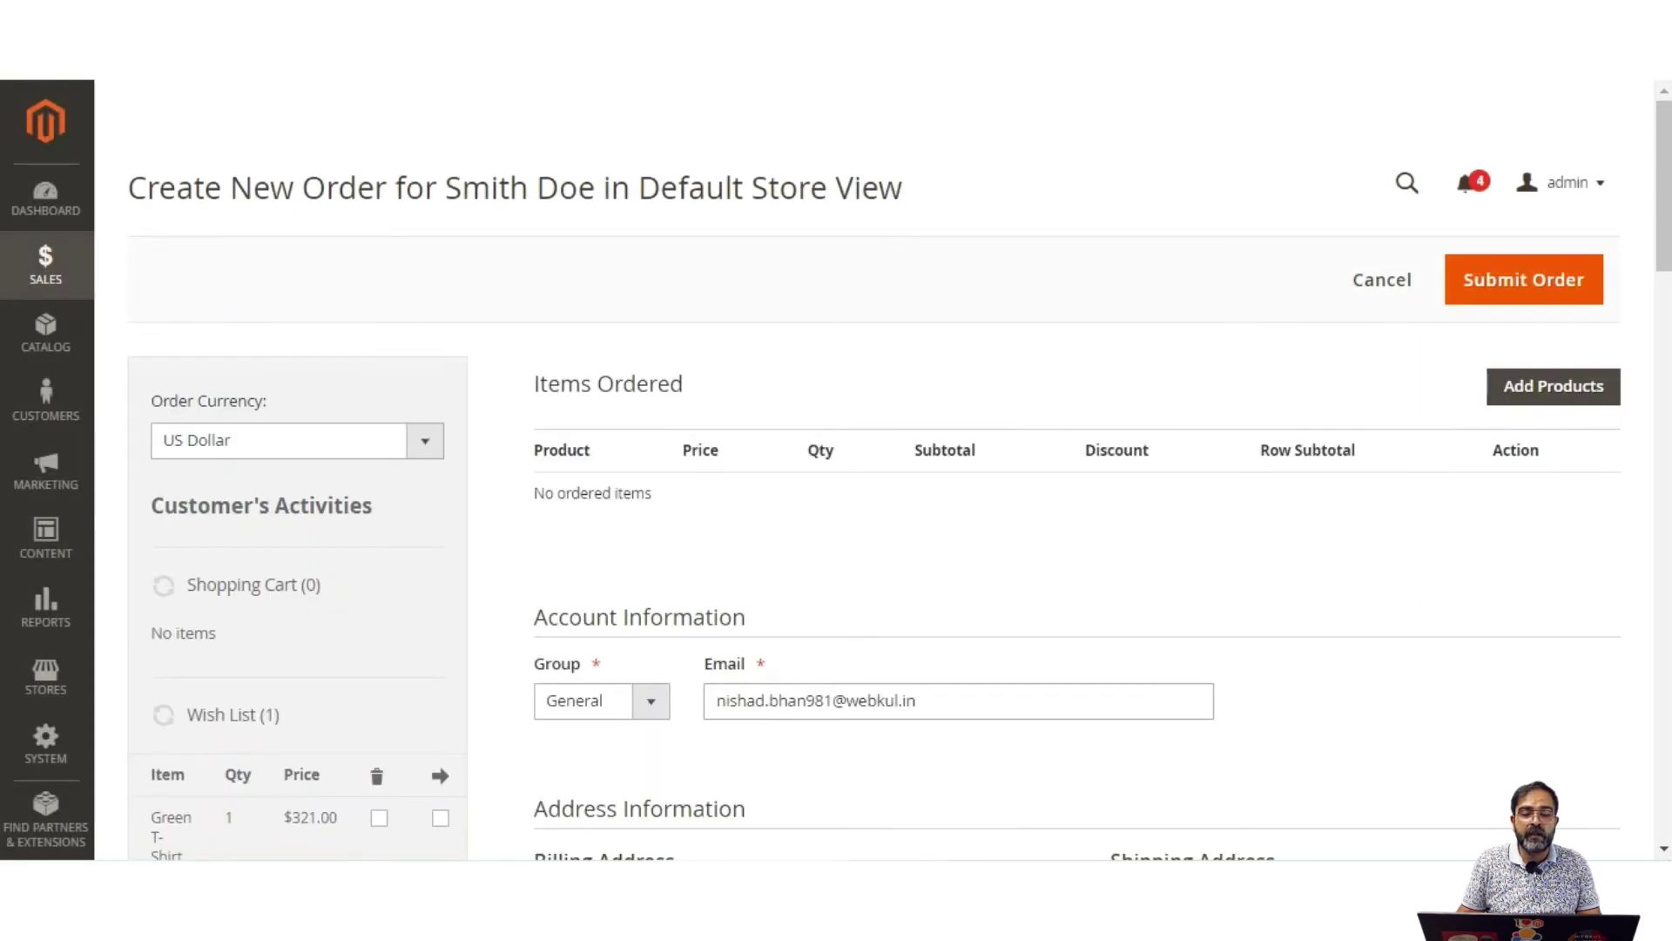
# Step: Add one Battery Non-Rechargeable product to the new order
pyautogui.click(1546, 388)
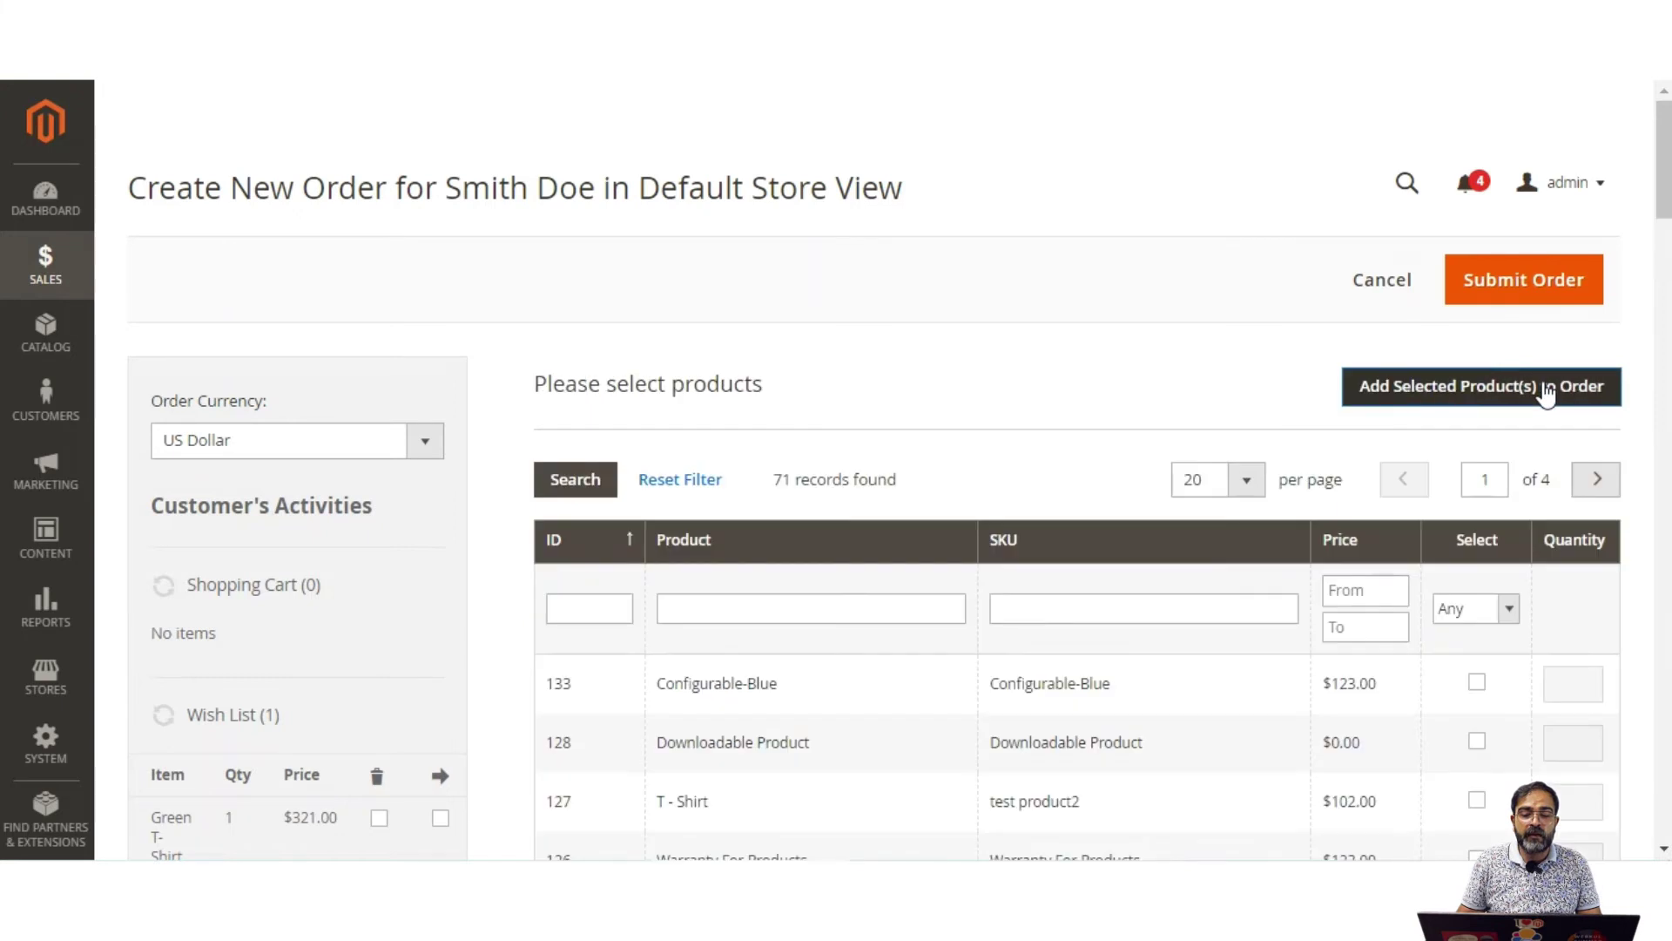
pyautogui.scroll(-3, 1550, 384)
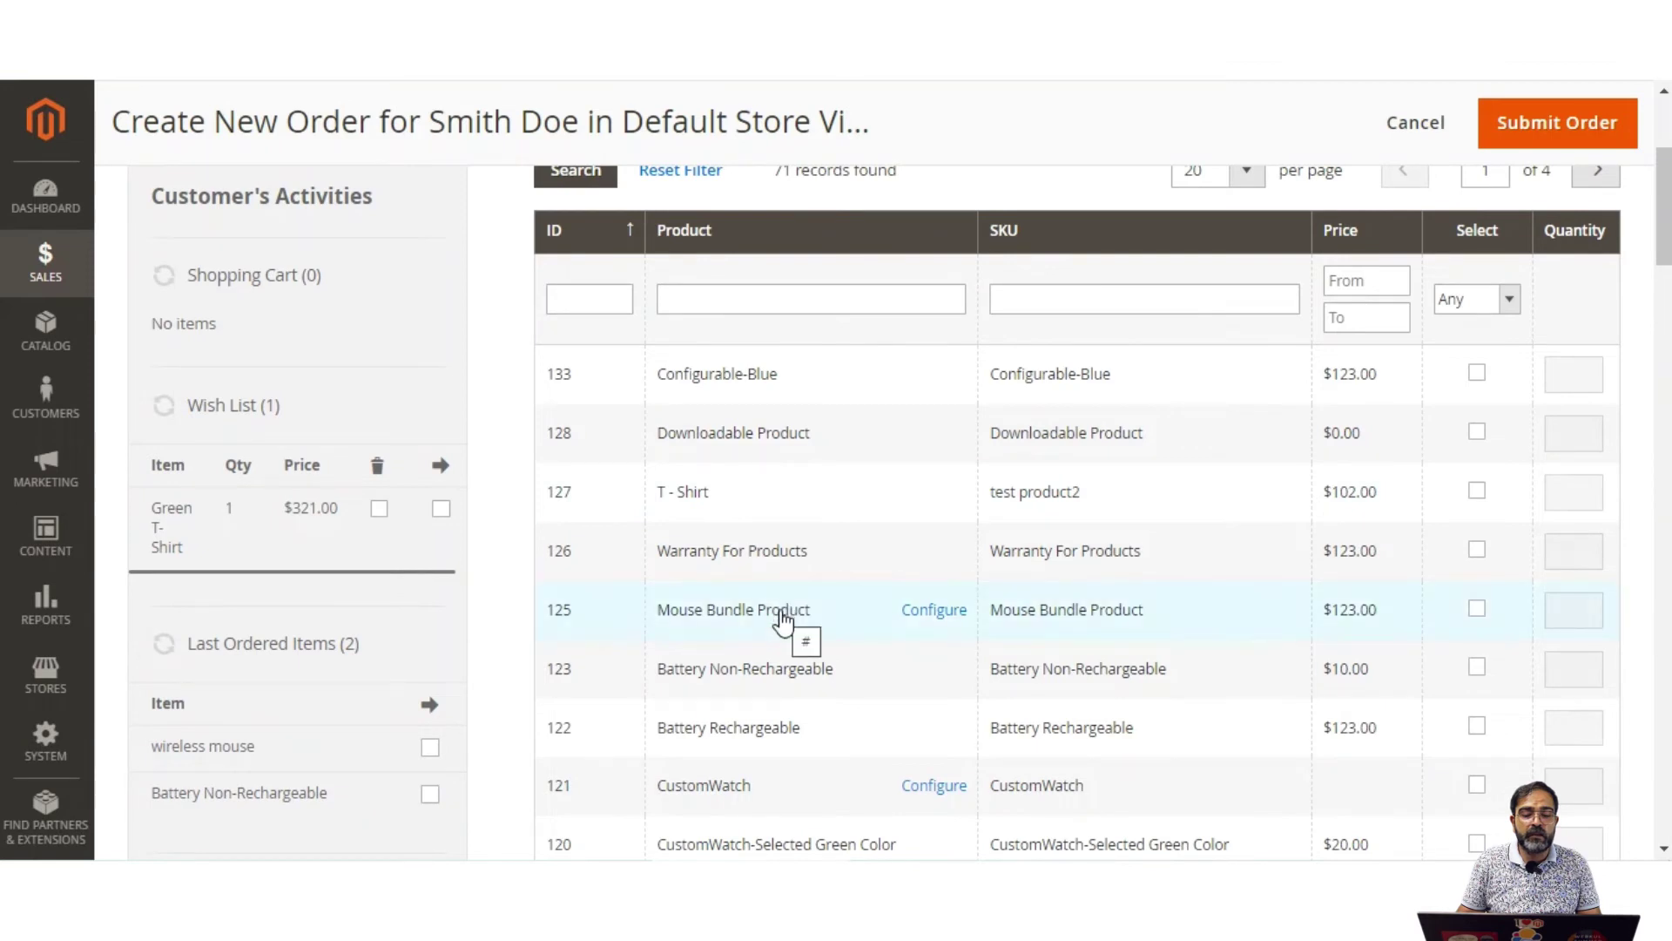
pyautogui.click(792, 682)
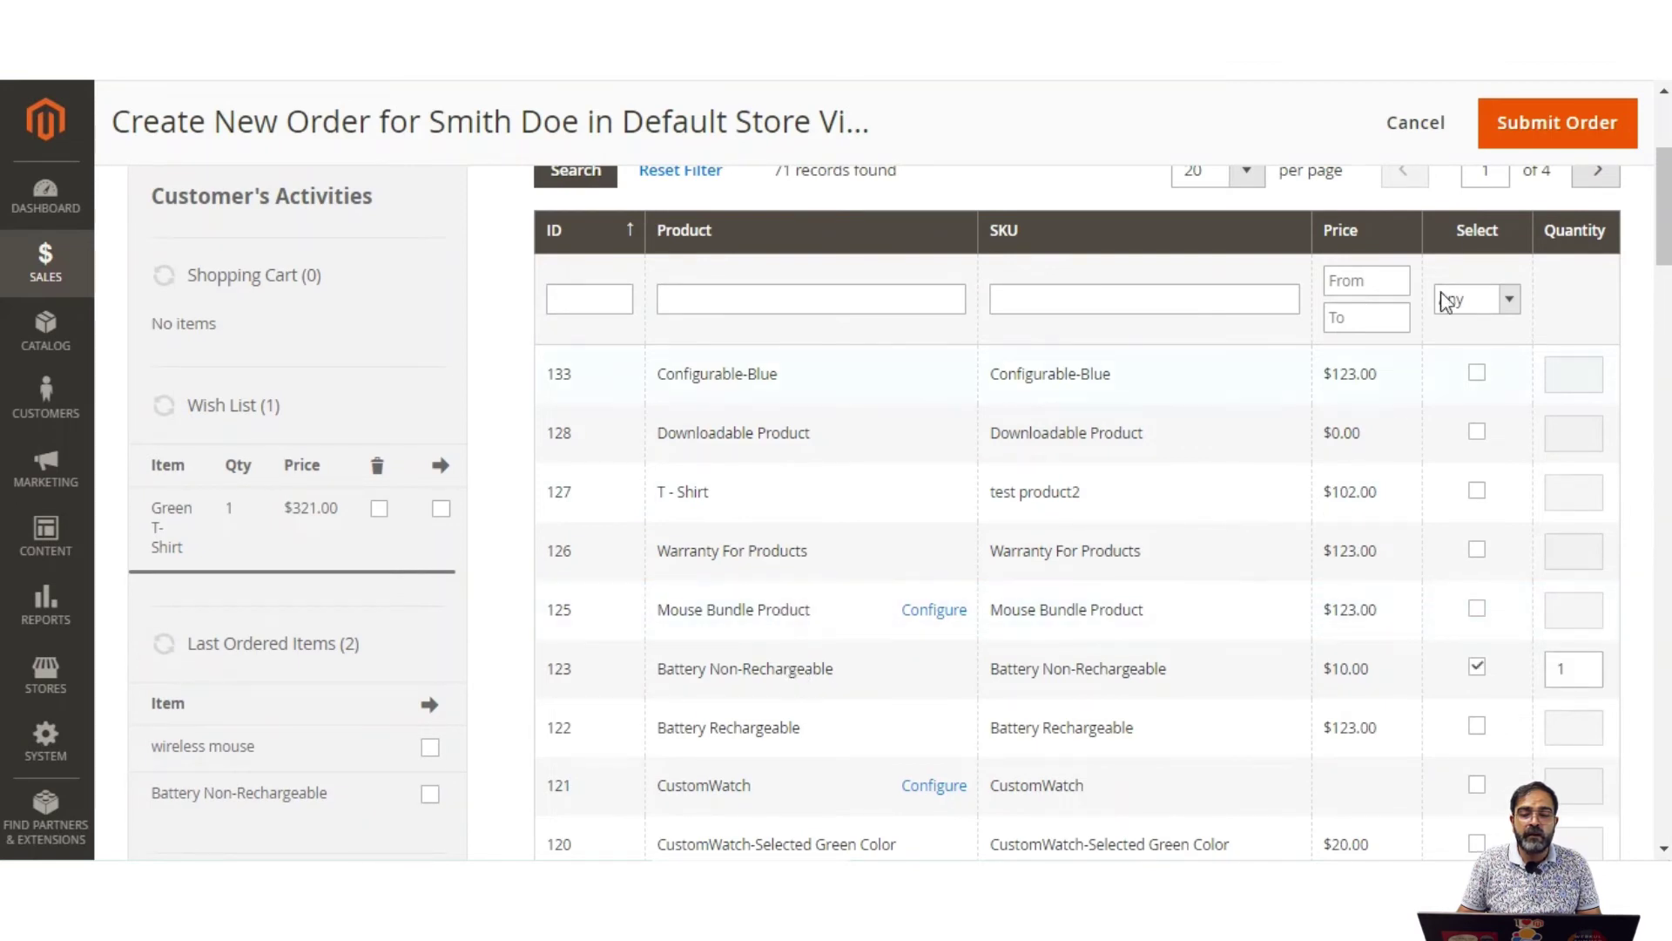
pyautogui.scroll(3, 1481, 322)
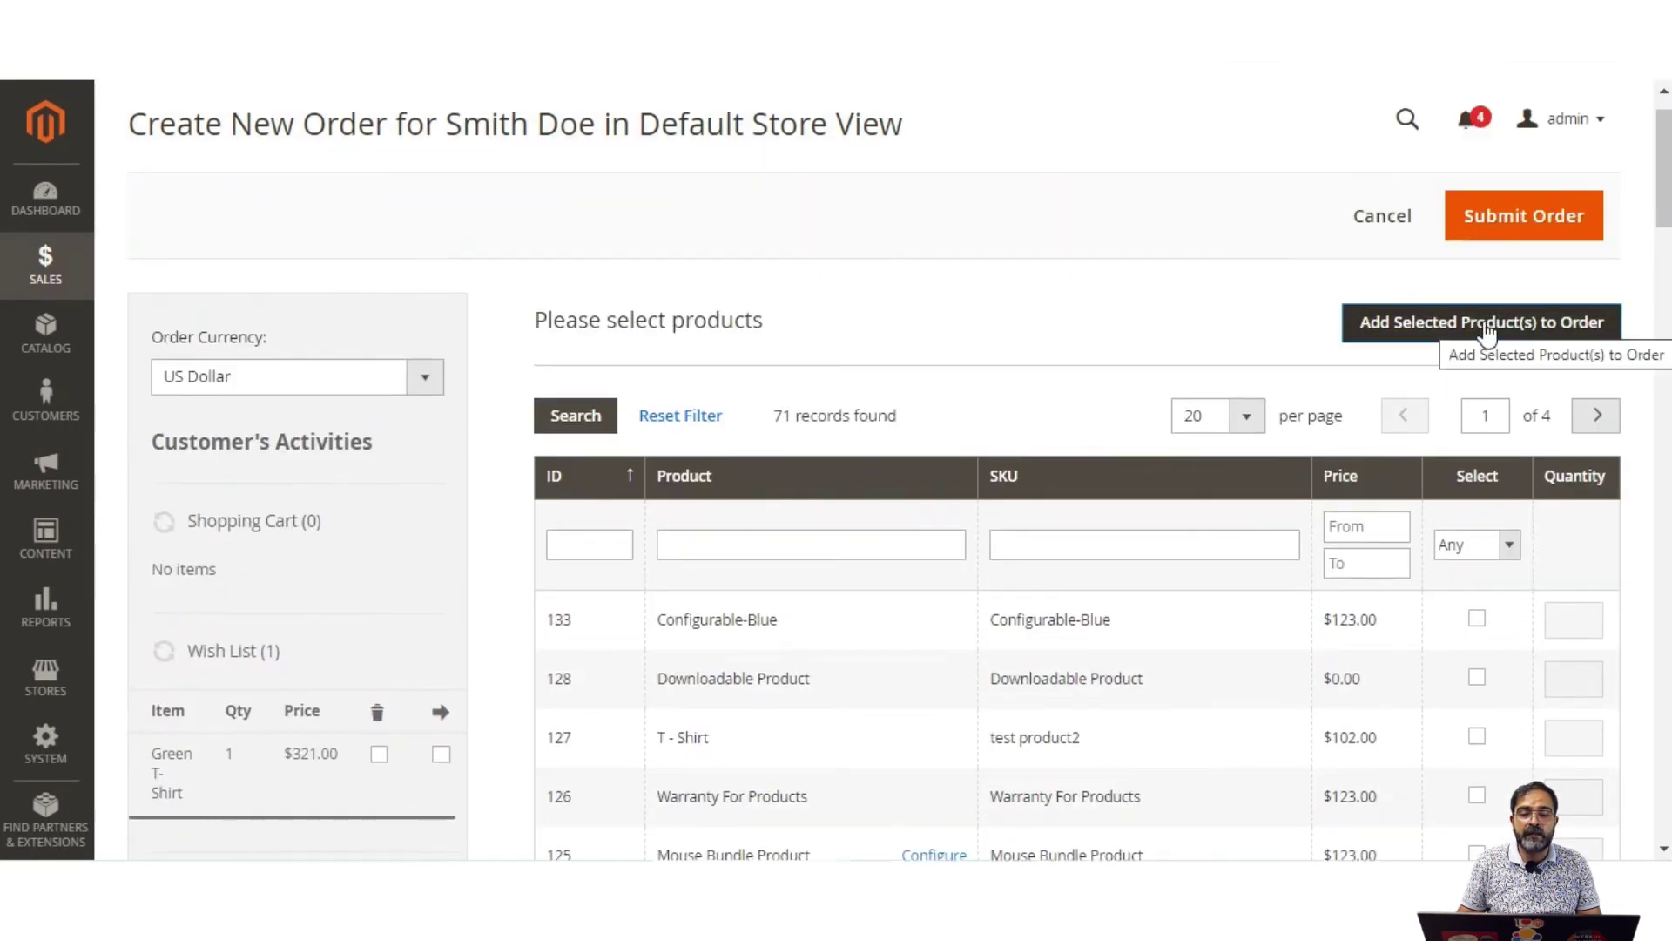
pyautogui.click(1486, 334)
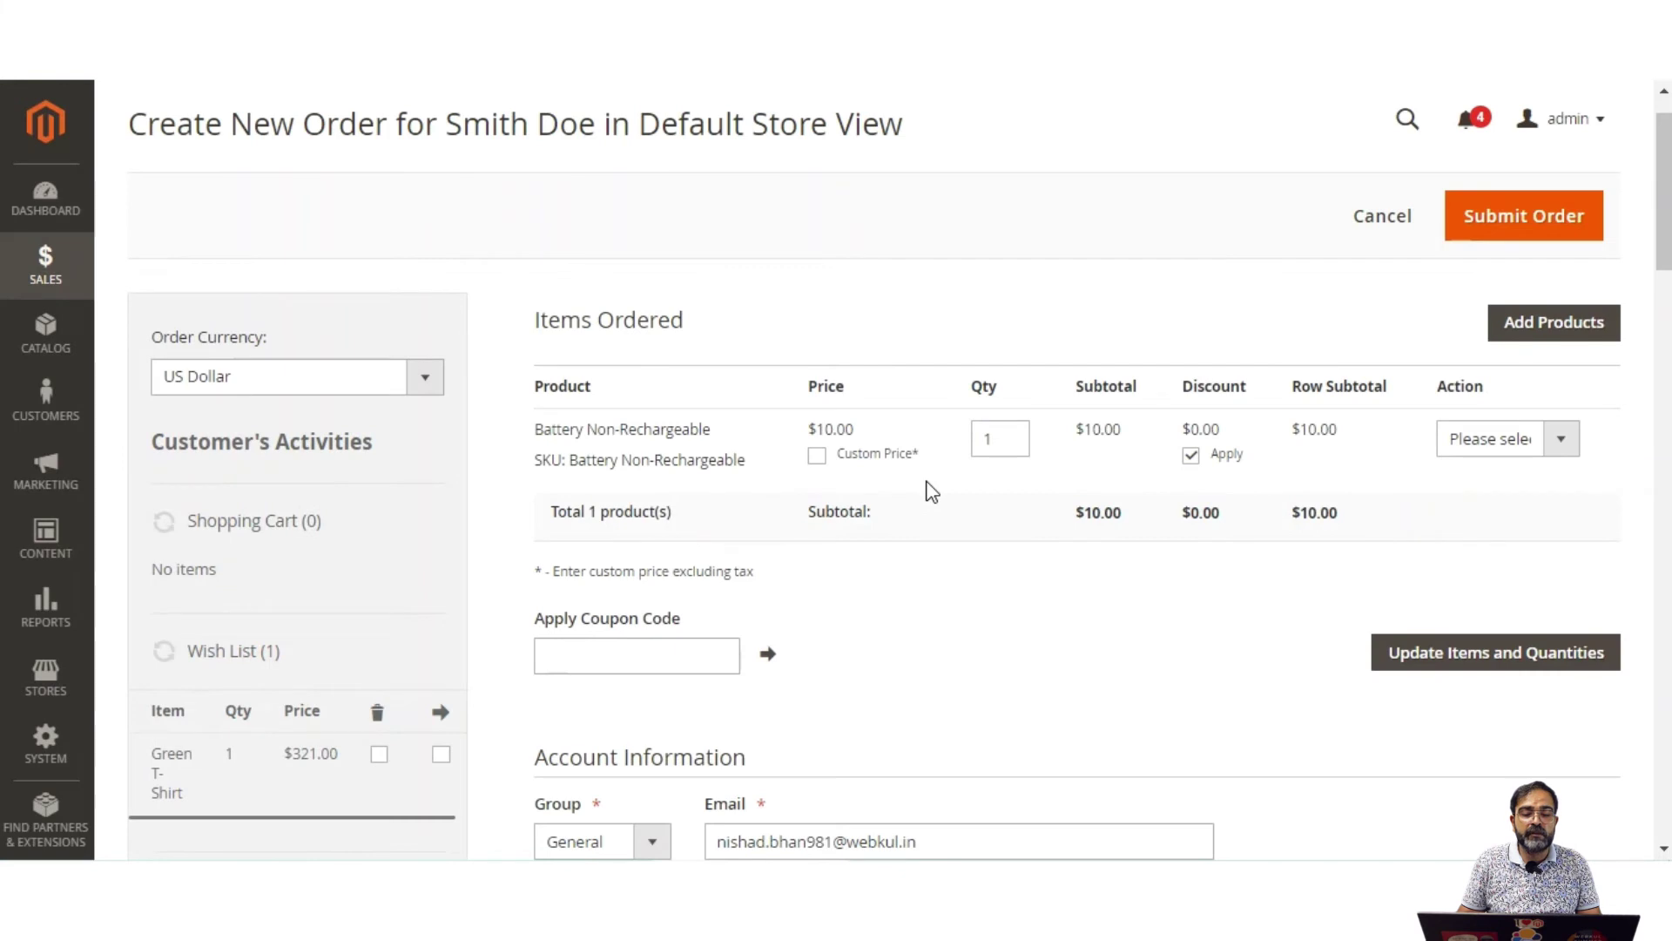
# Step: Review the order's coupon, account, address and payment sections, load the shipping methods and rates, and choose Free Shipping
pyautogui.scroll(-4, 927, 488)
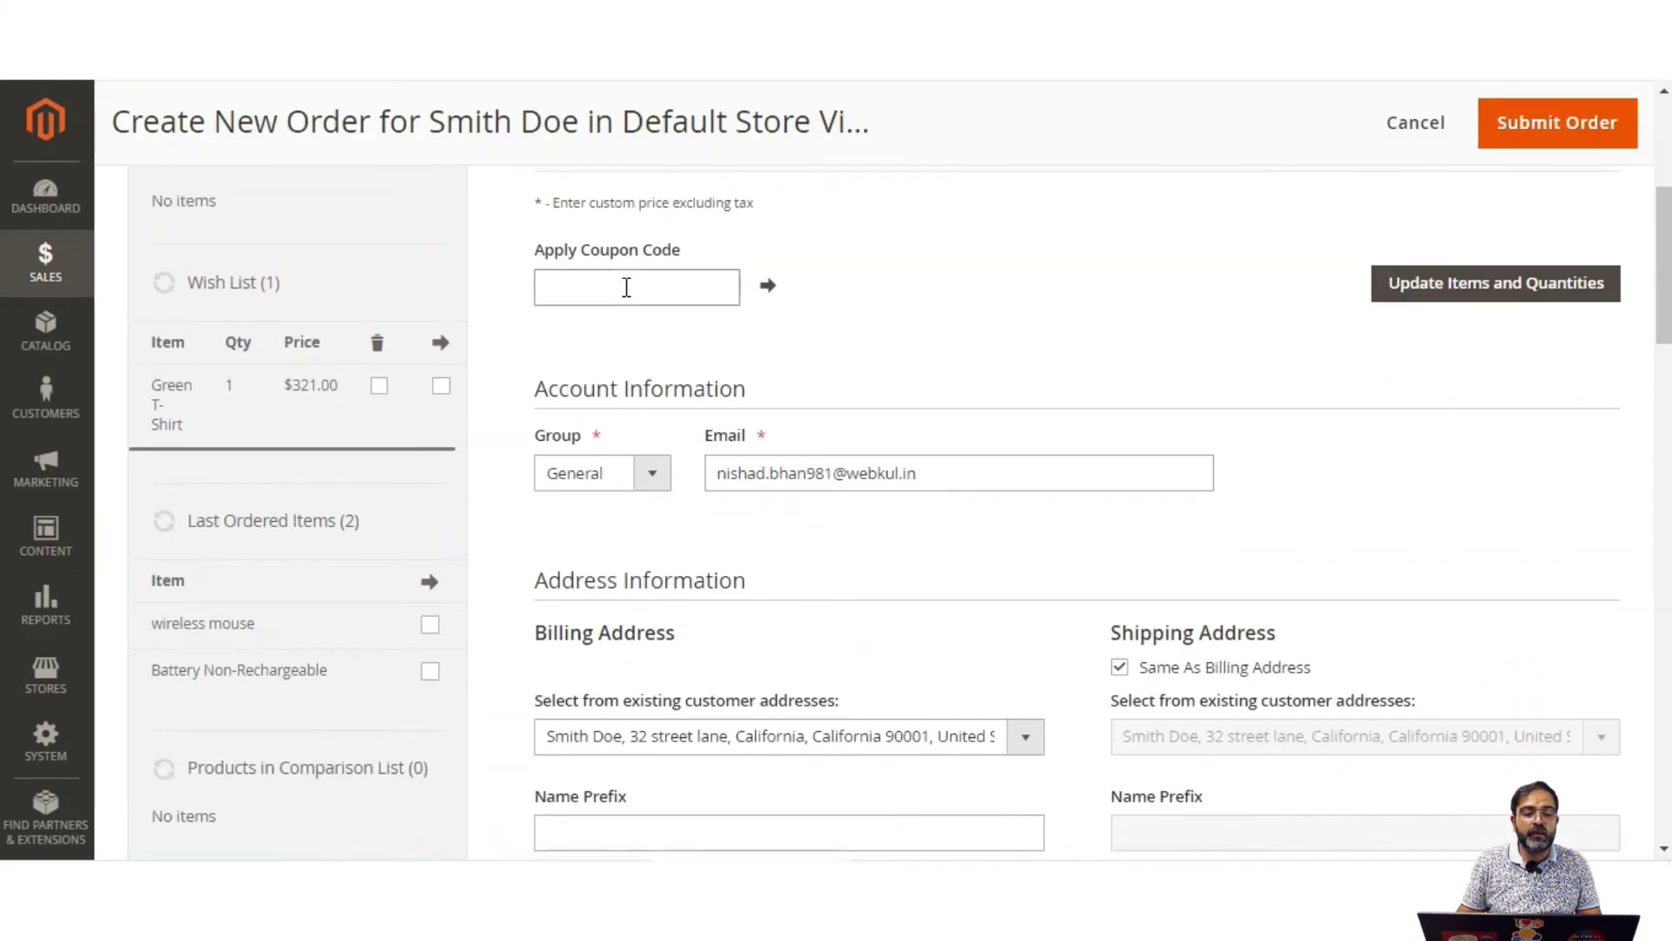
pyautogui.scroll(-4, 736, 572)
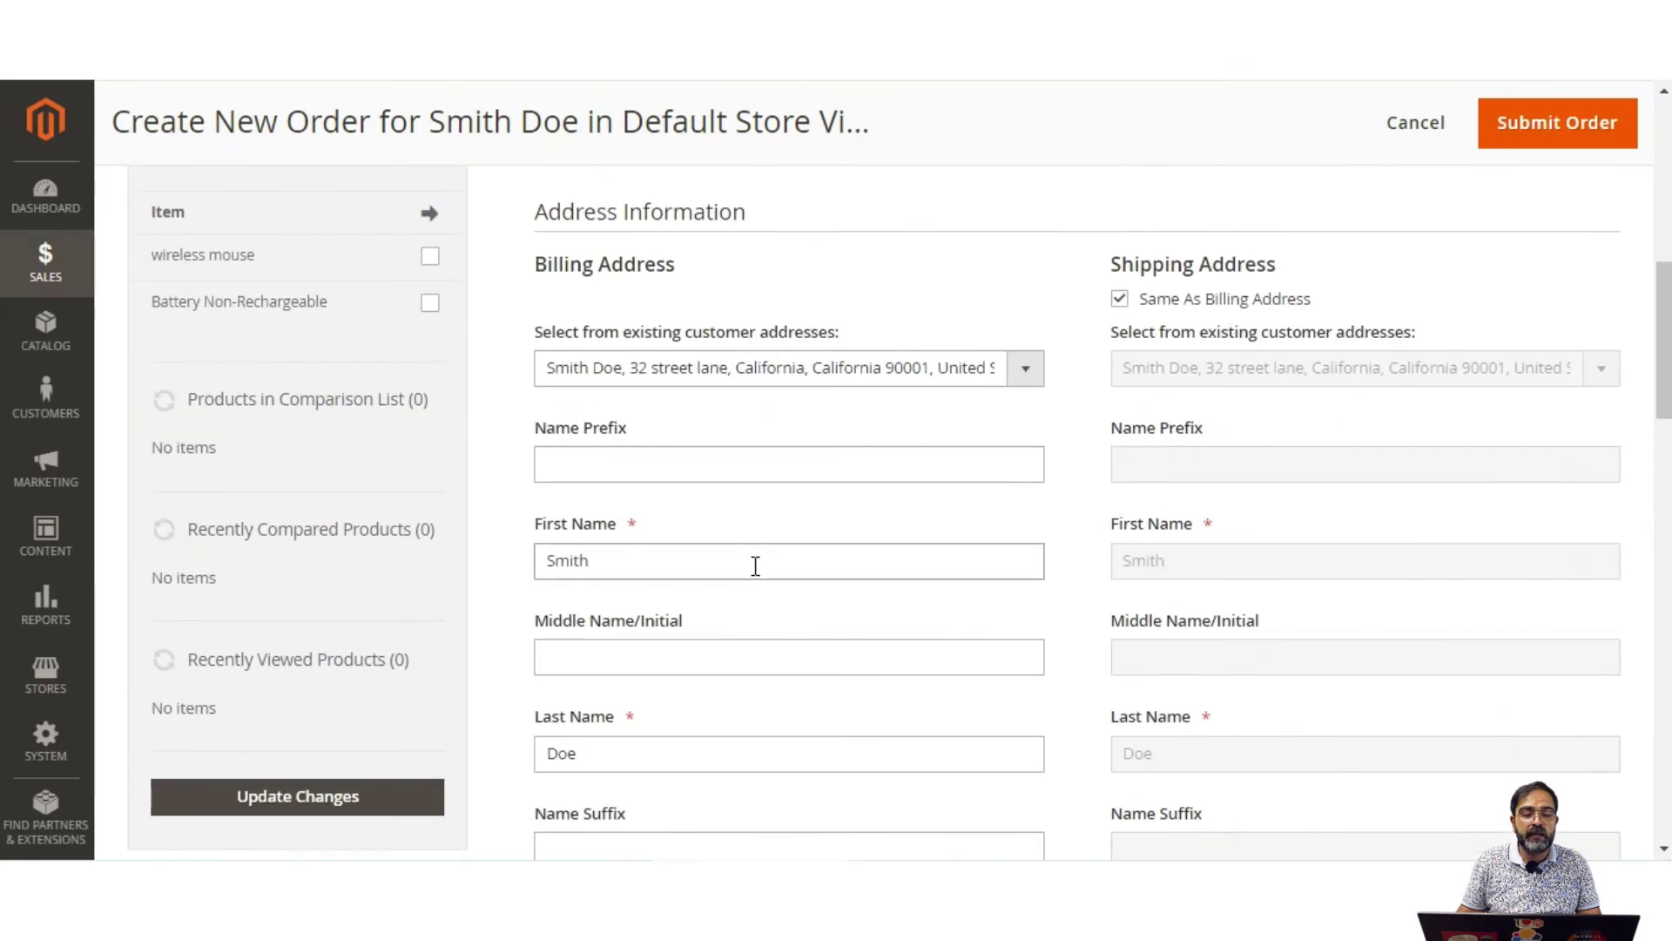
pyautogui.scroll(-4, 710, 443)
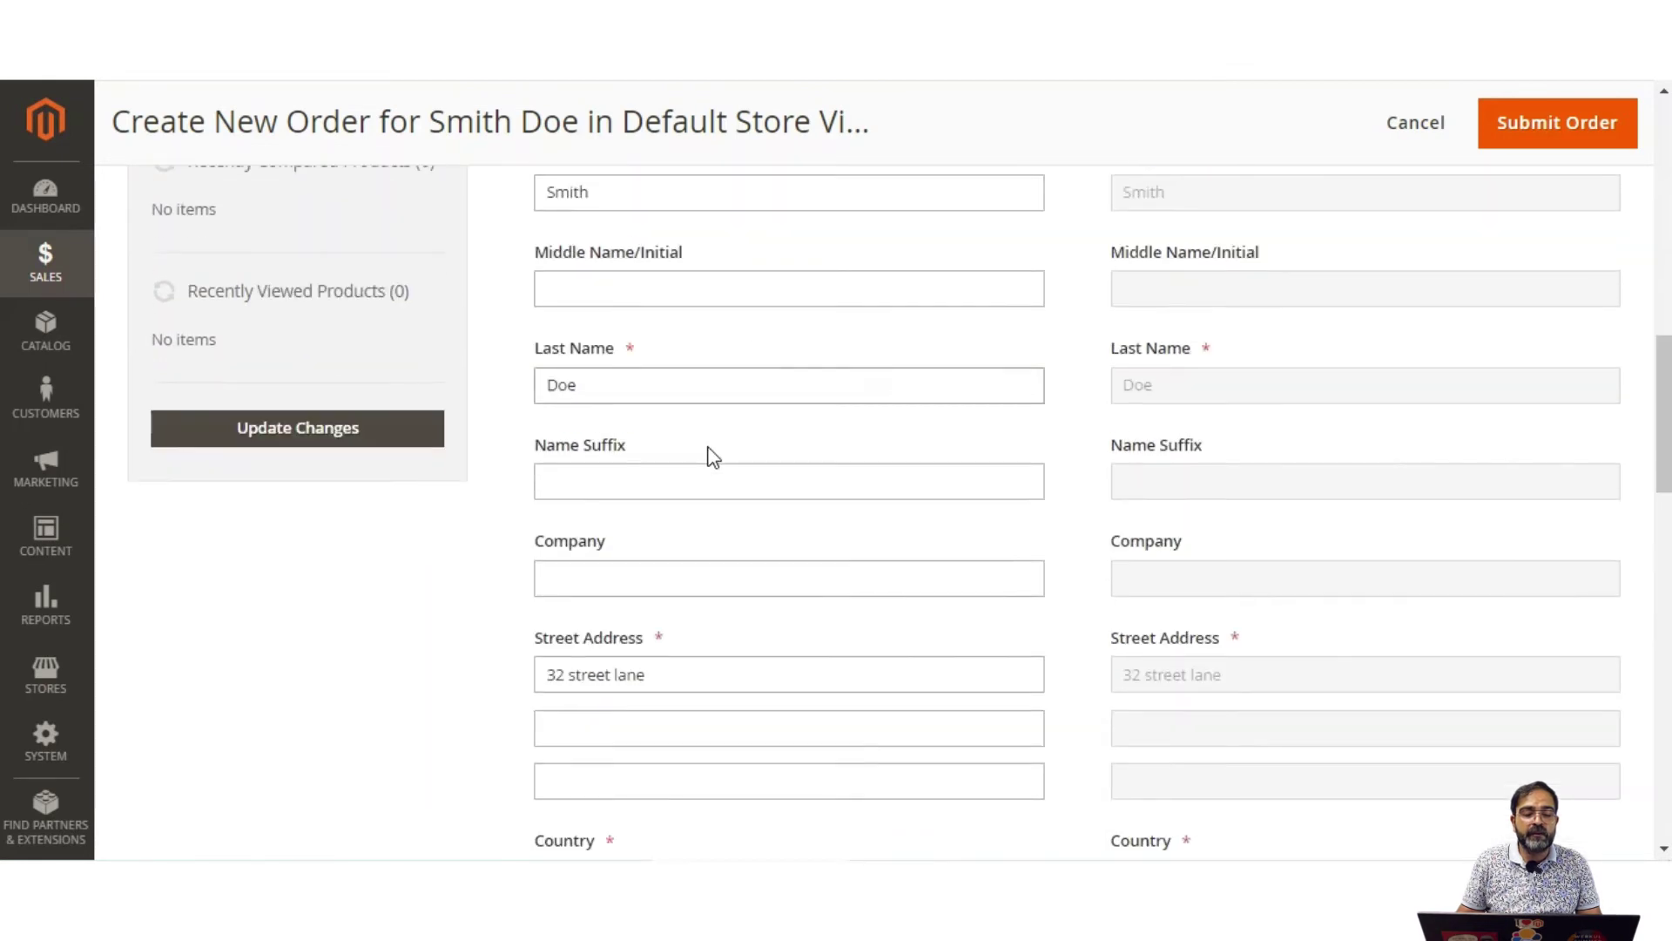
pyautogui.scroll(4, 710, 453)
pyautogui.scroll(-9, 1201, 496)
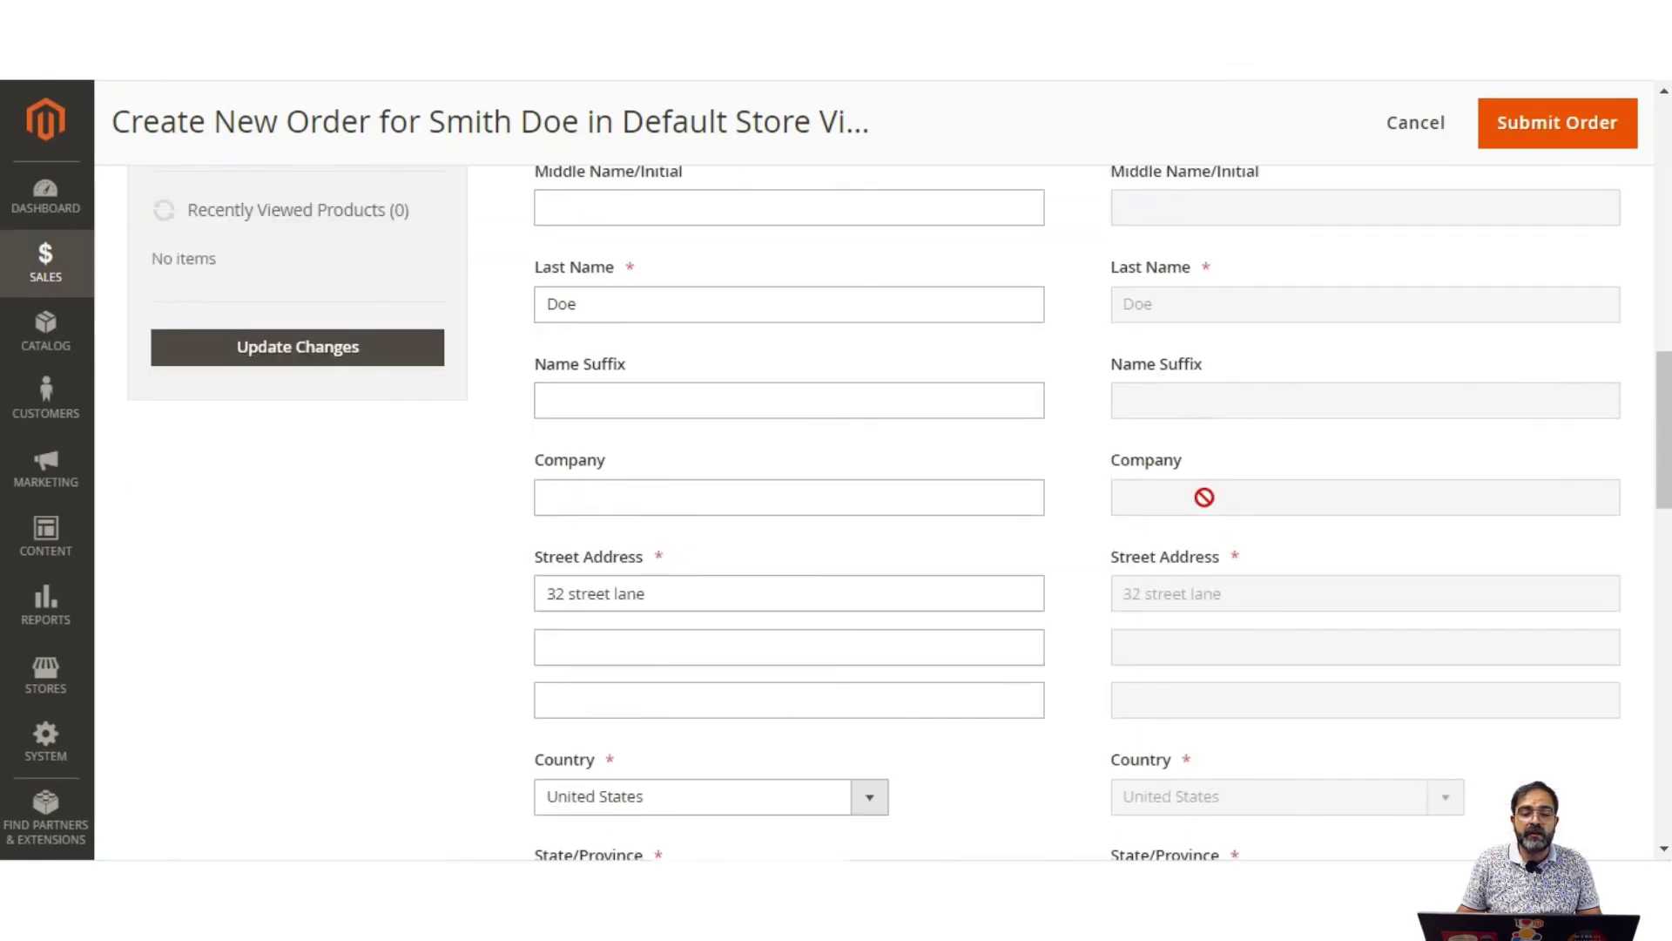
pyautogui.scroll(-7, 1204, 496)
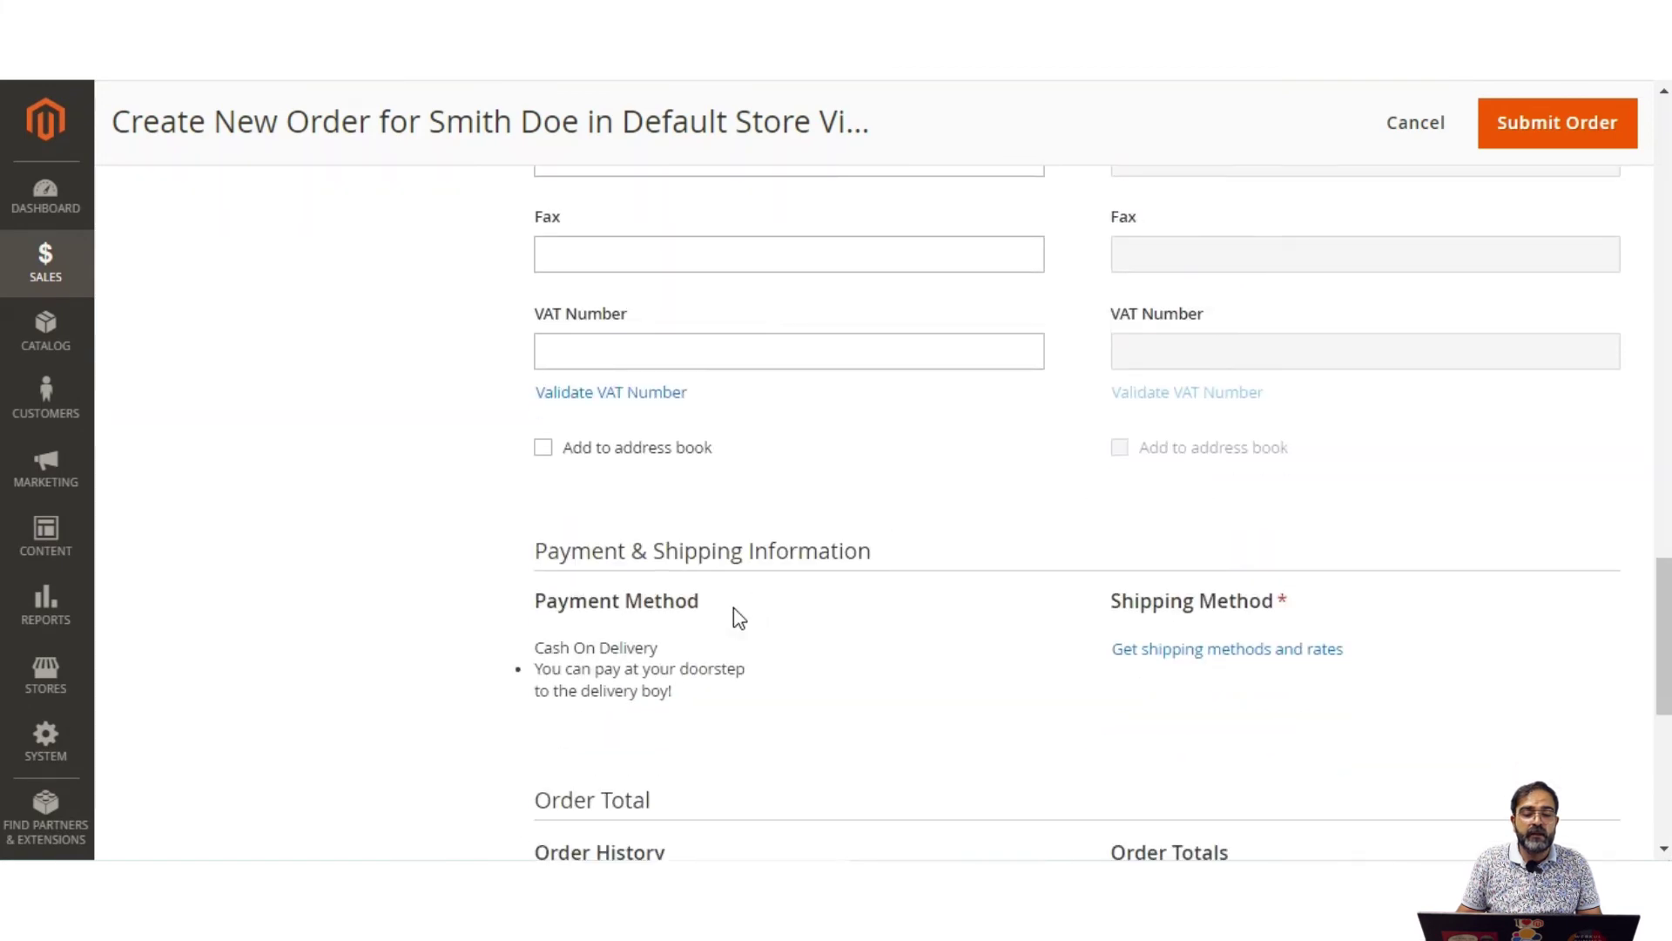
pyautogui.scroll(-3, 739, 616)
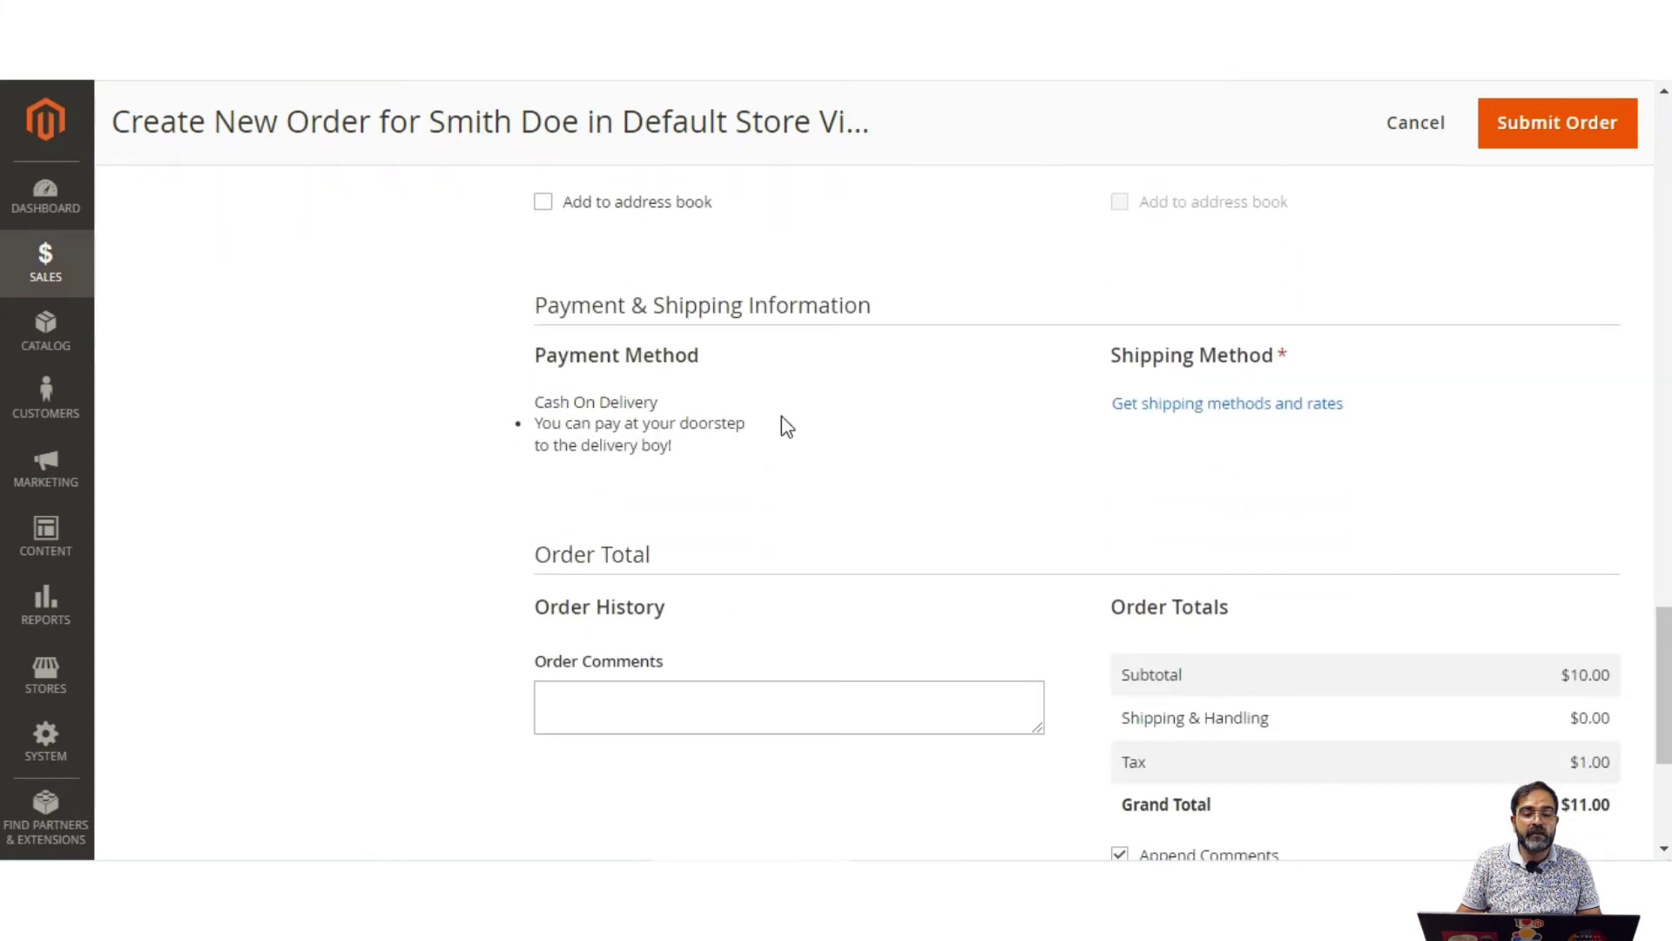
pyautogui.click(1177, 411)
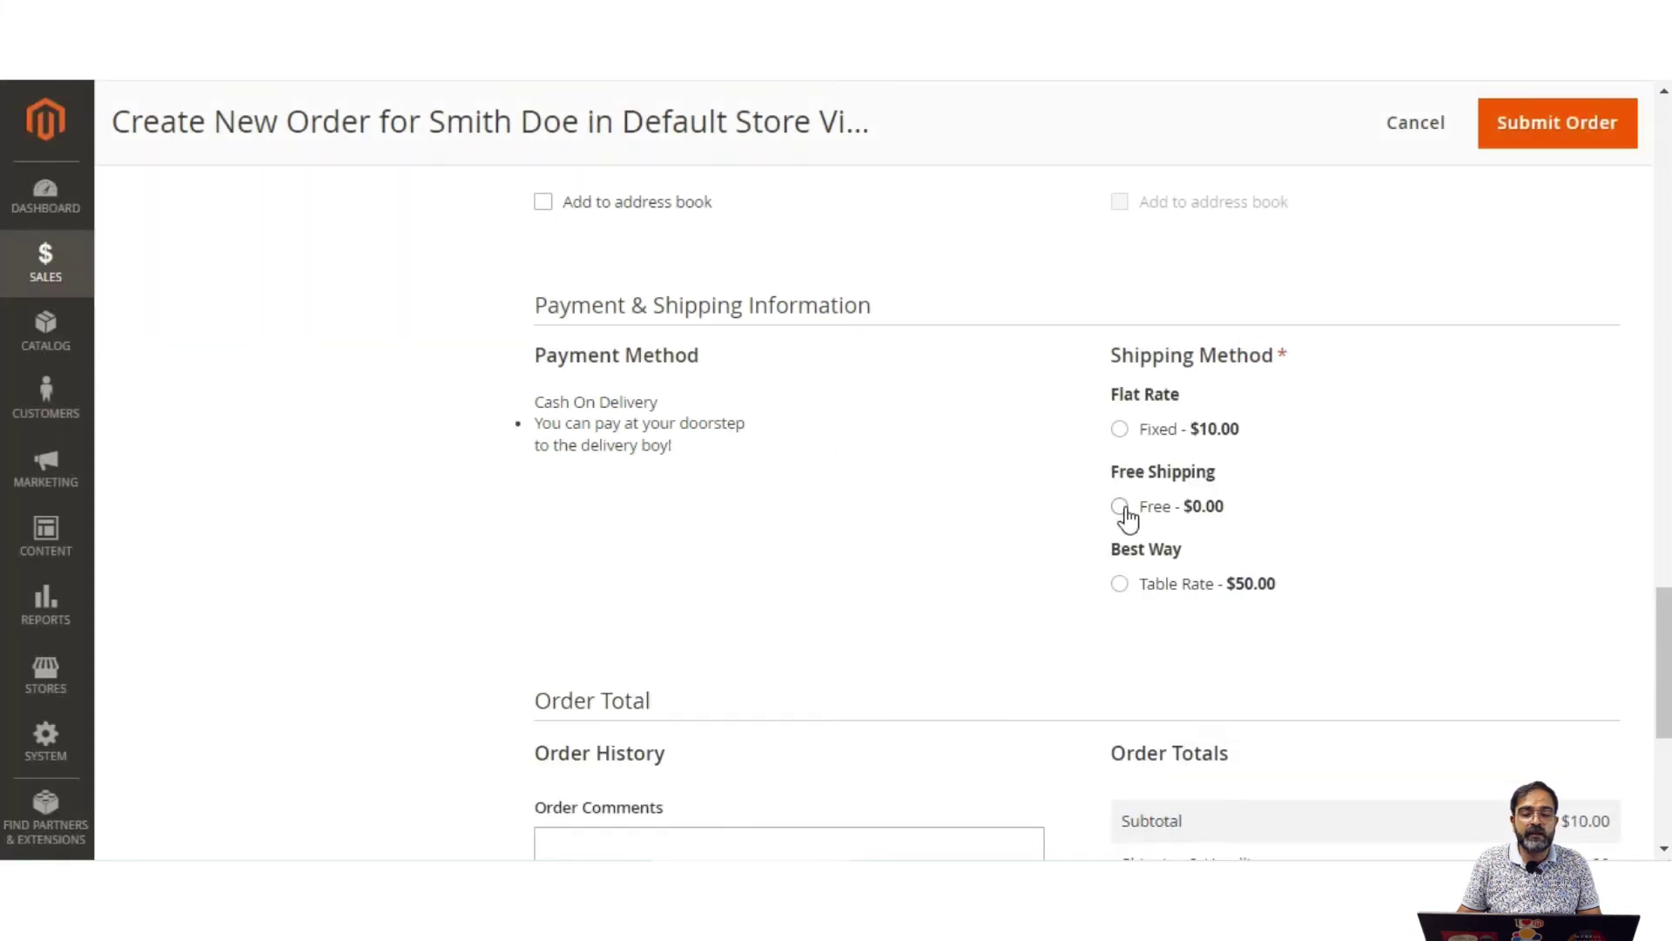
pyautogui.click(1121, 508)
pyautogui.scroll(-4, 1164, 535)
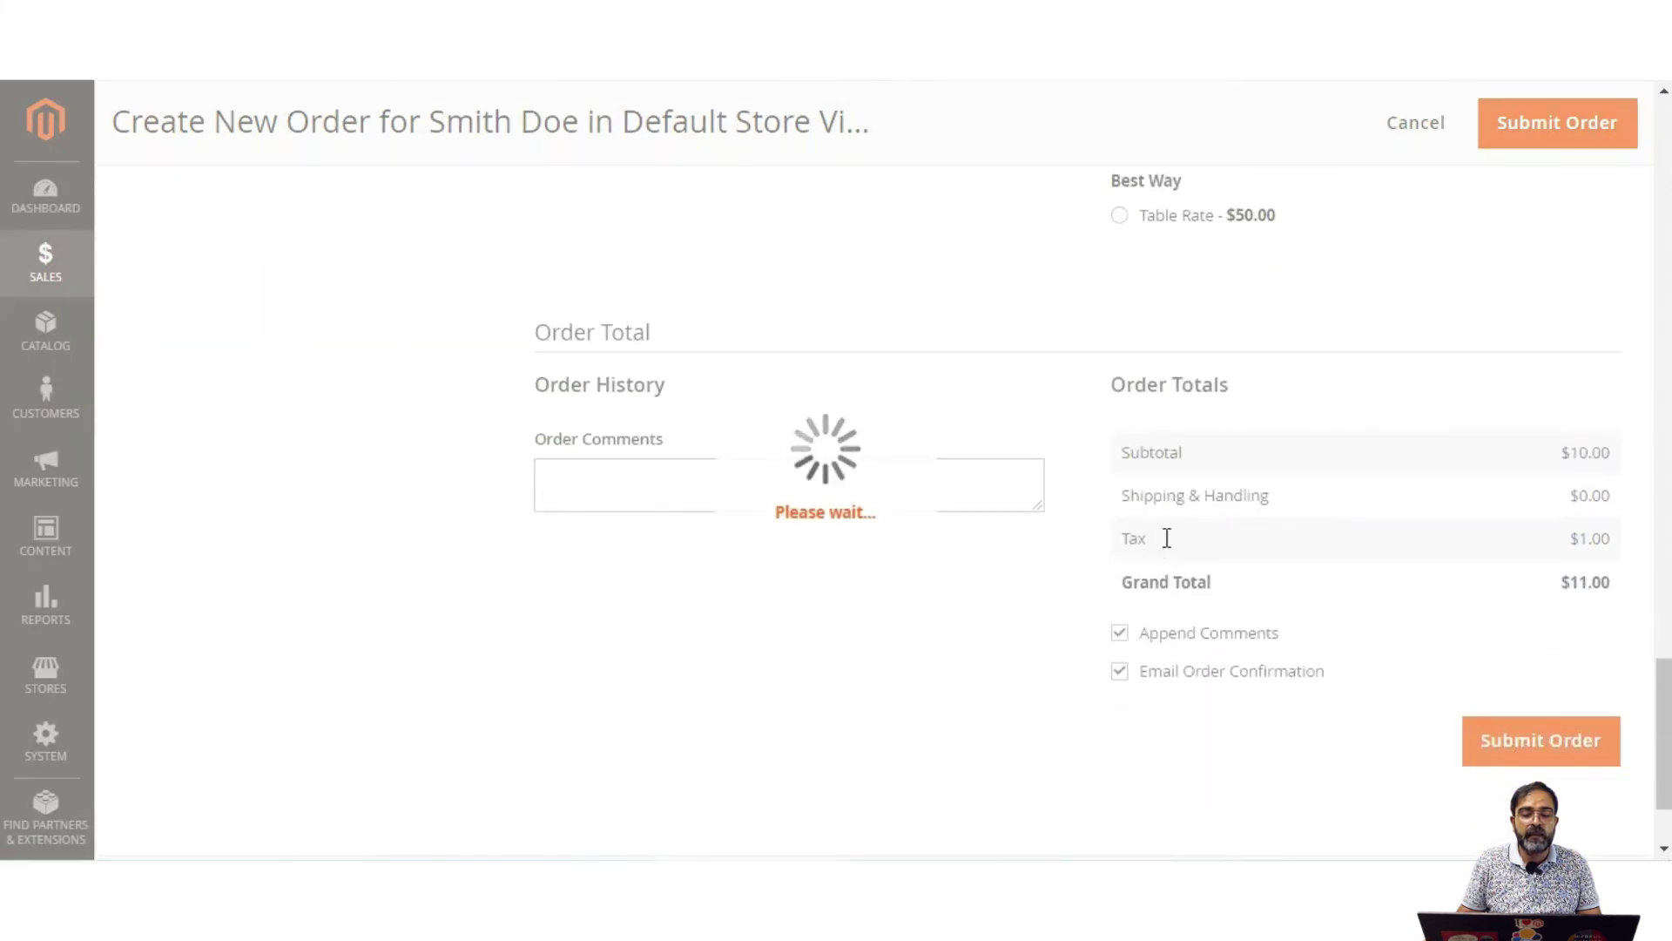
# Step: Submit the new order with Free Shipping, decline the browser's offer to update the saved address, and check the created order's number
pyautogui.scroll(-2, 1167, 537)
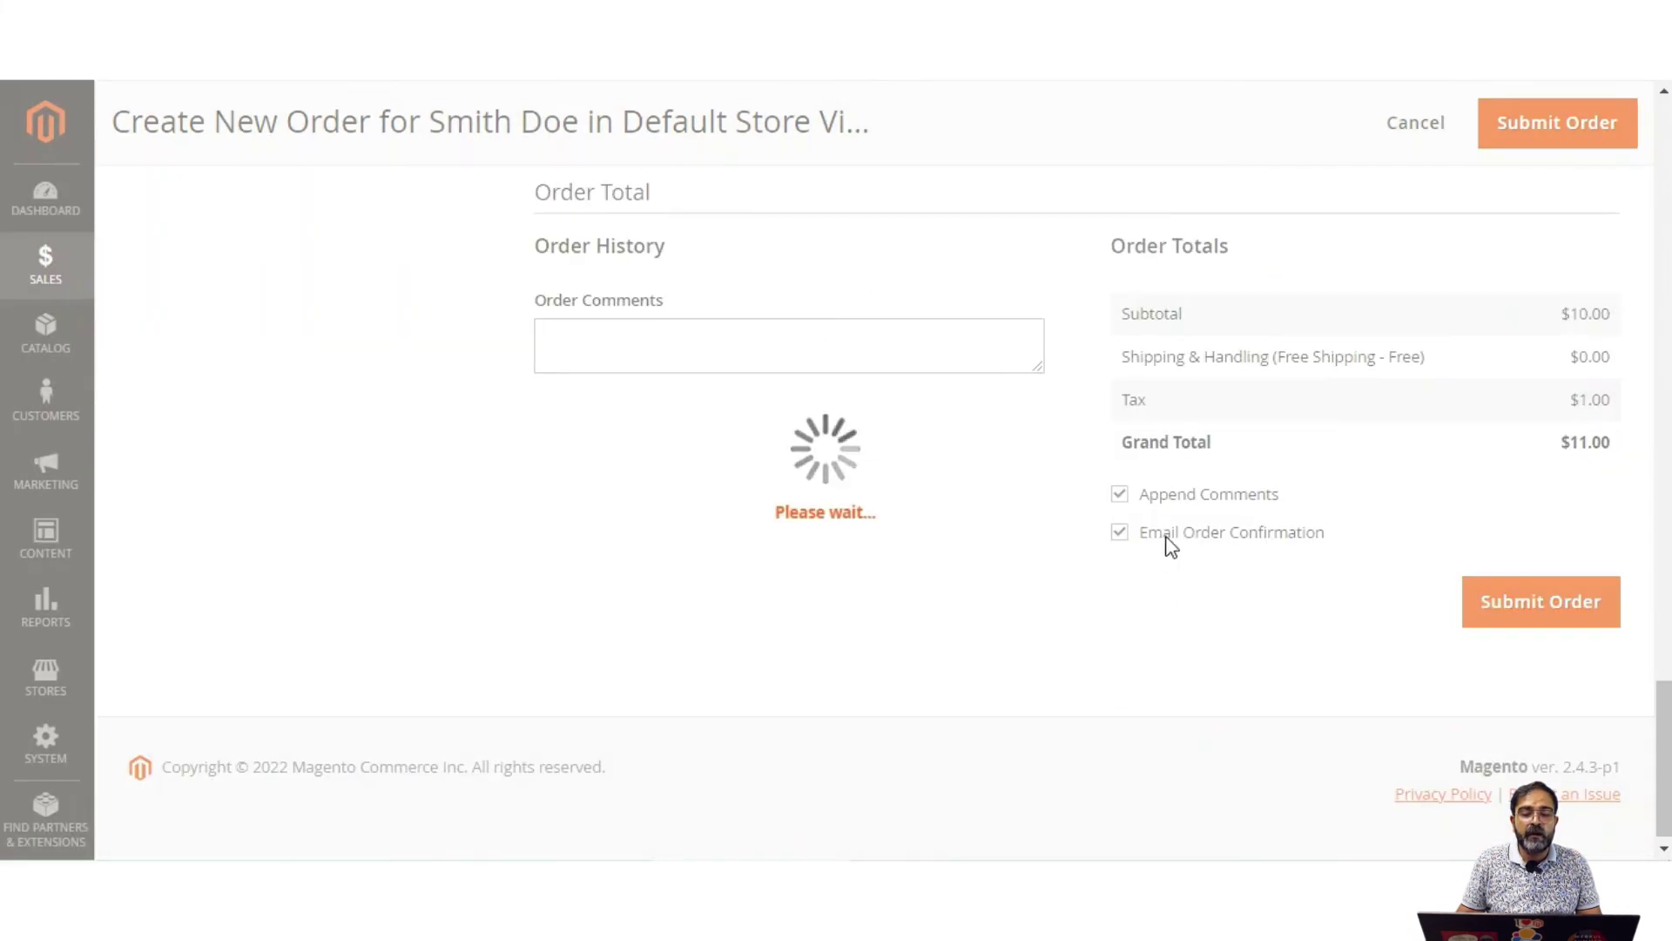
pyautogui.click(1530, 605)
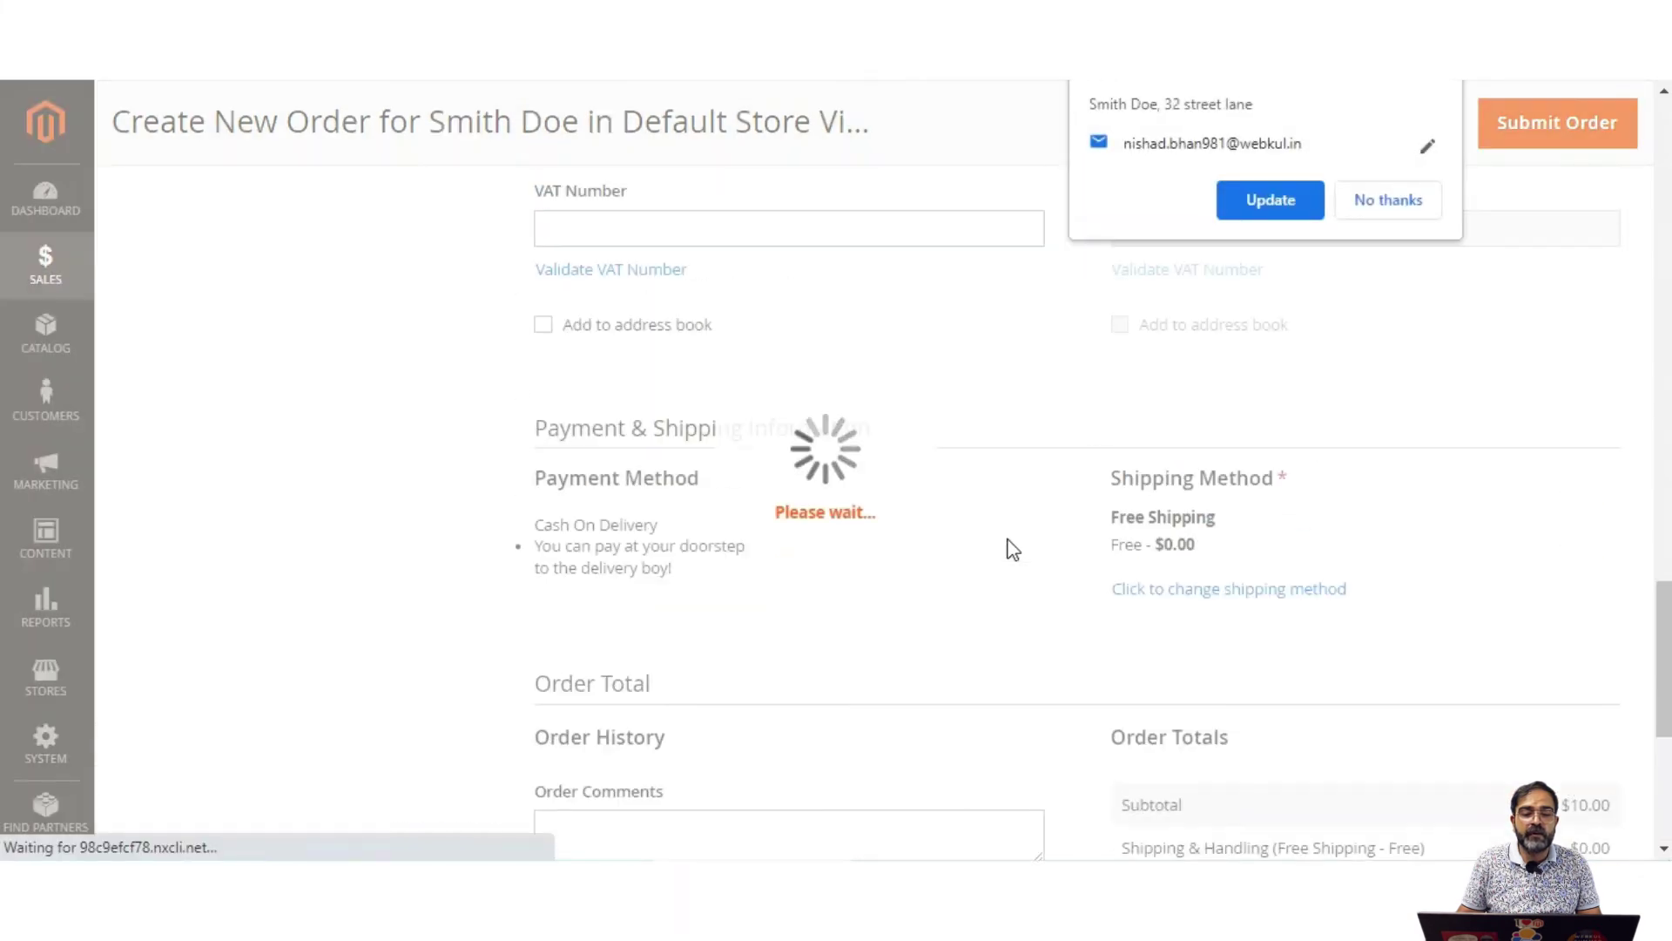
pyautogui.click(1386, 199)
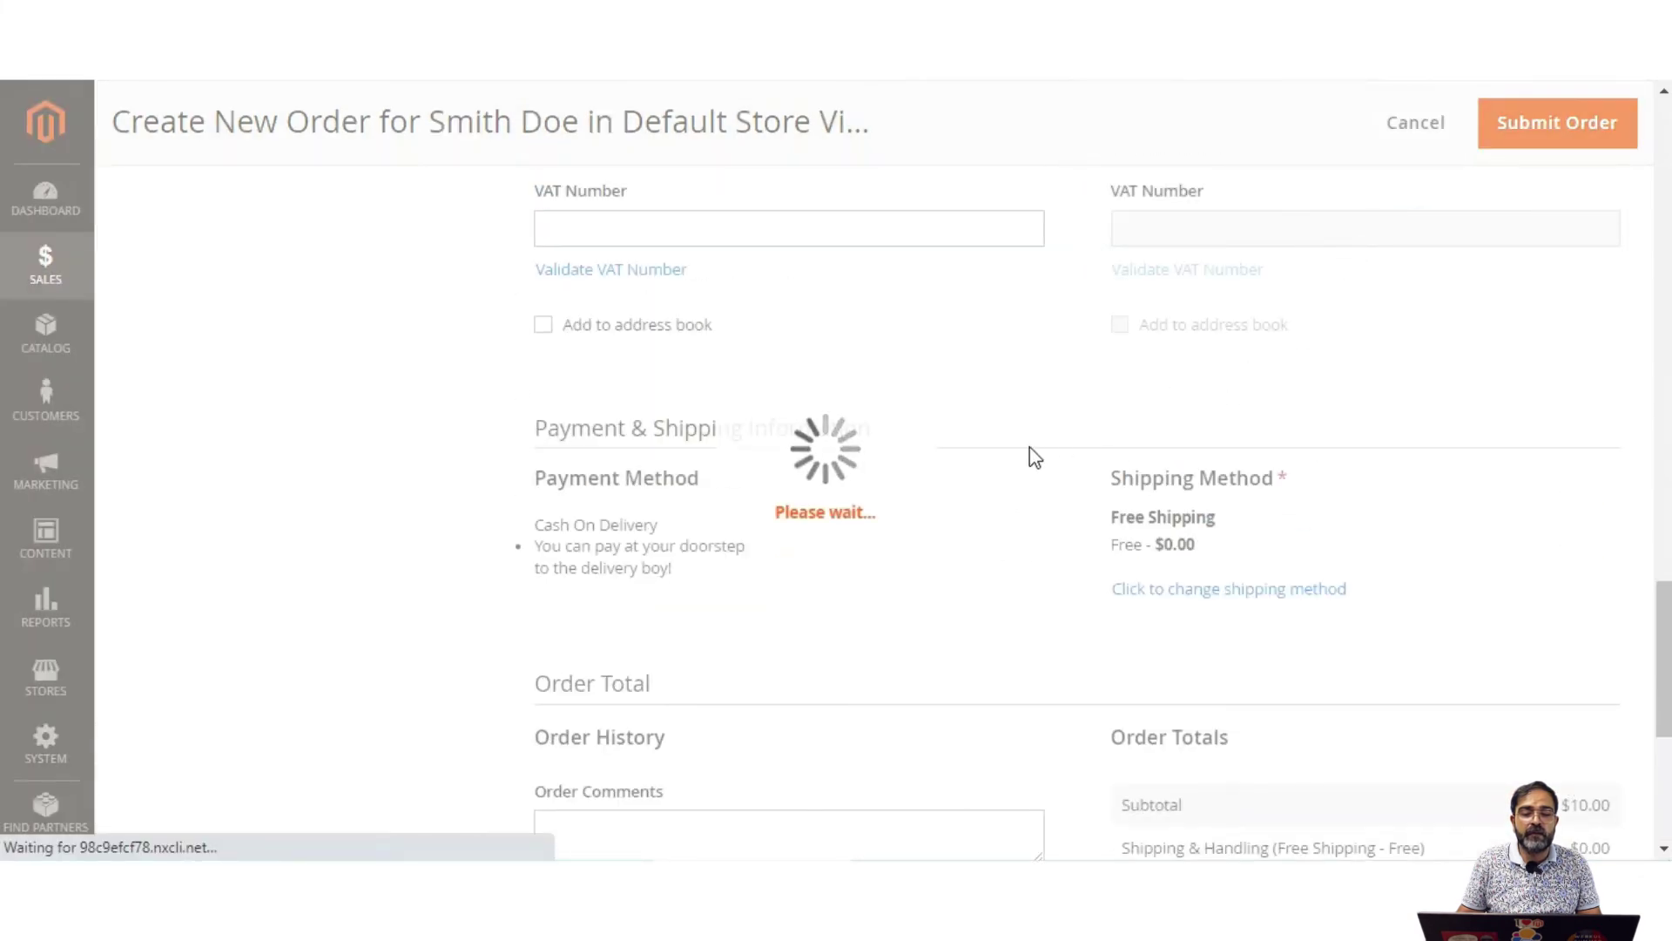
pyautogui.scroll(4, 1029, 447)
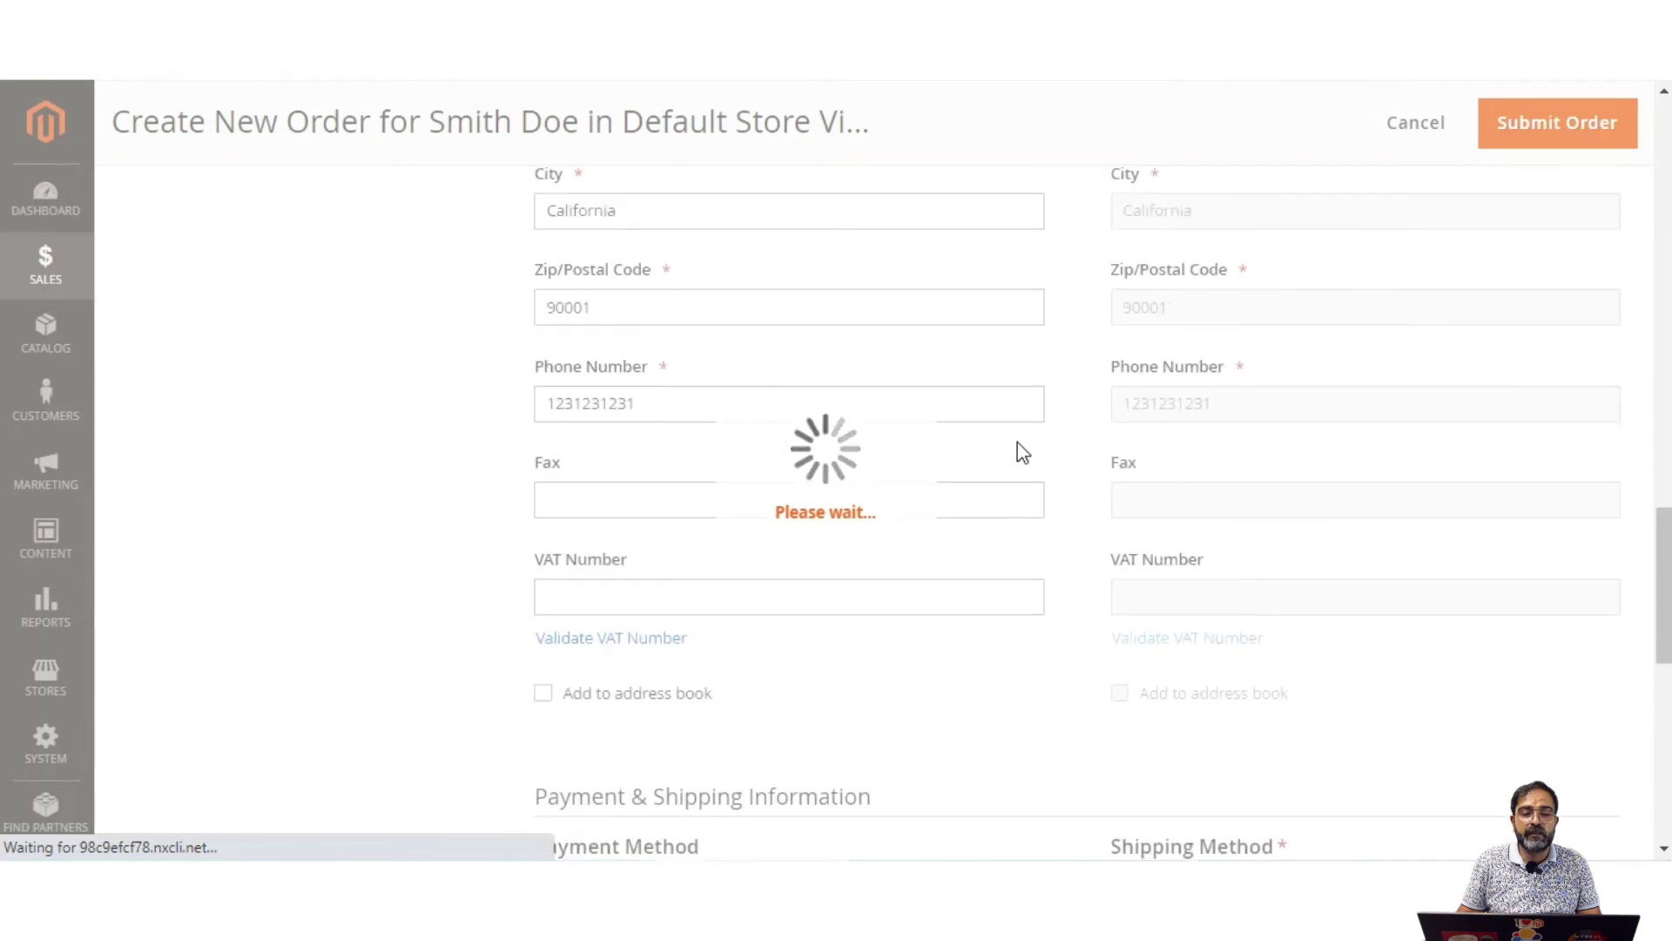
pyautogui.scroll(5, 984, 456)
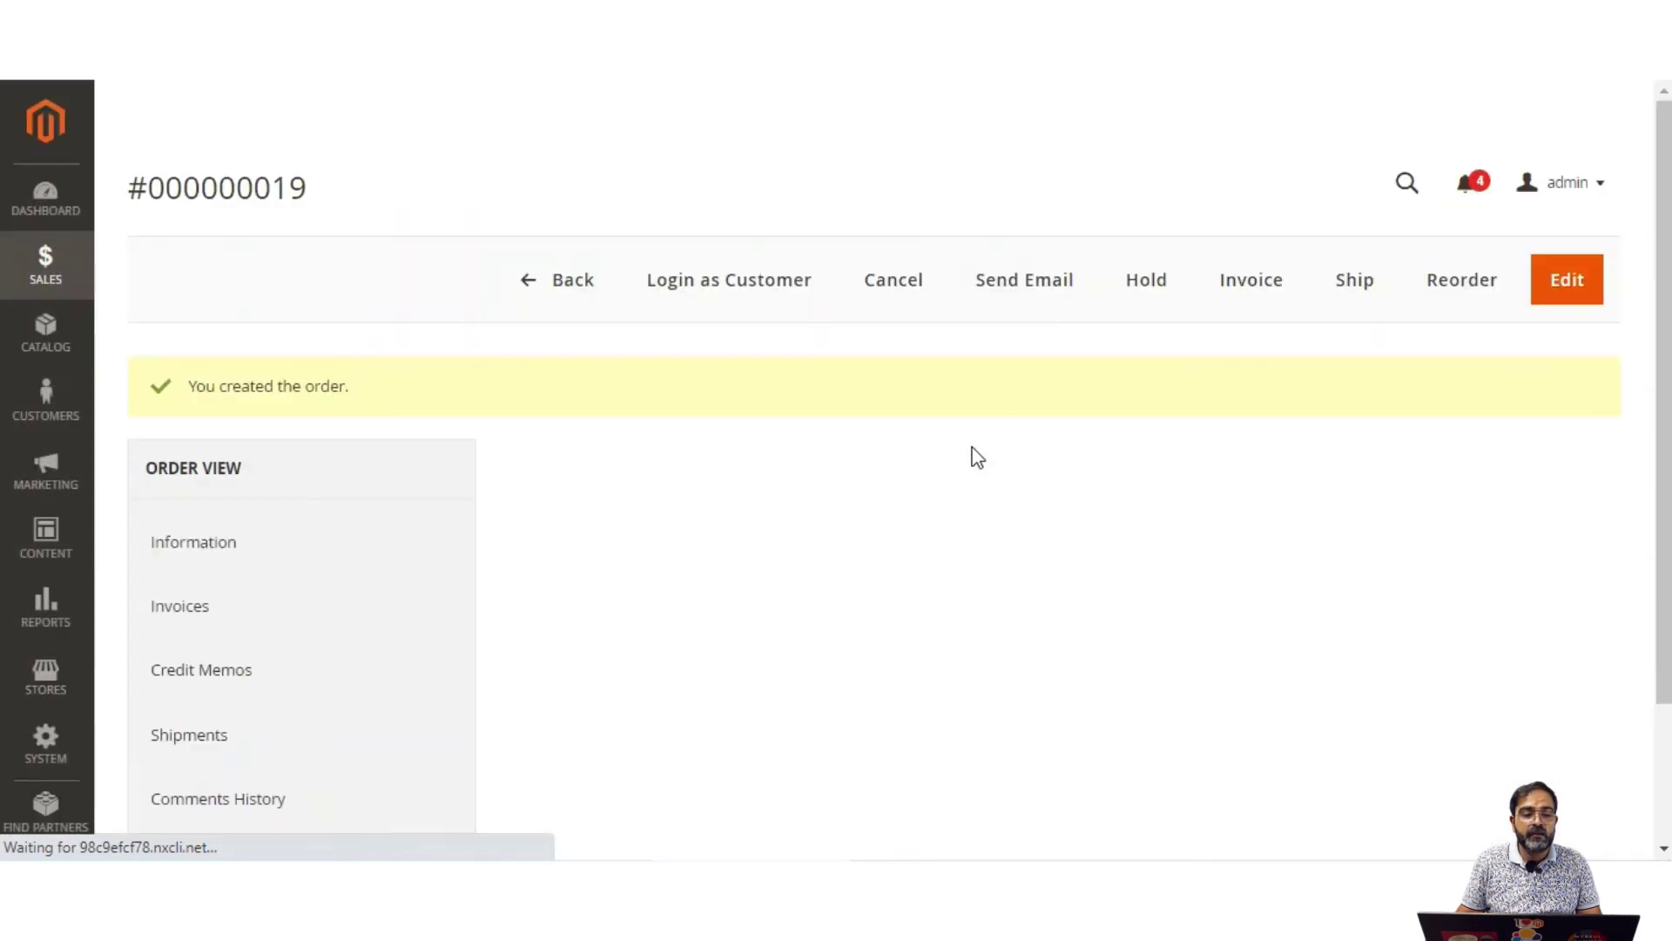
pyautogui.moveTo(220, 385); pyautogui.dragTo(327, 346)
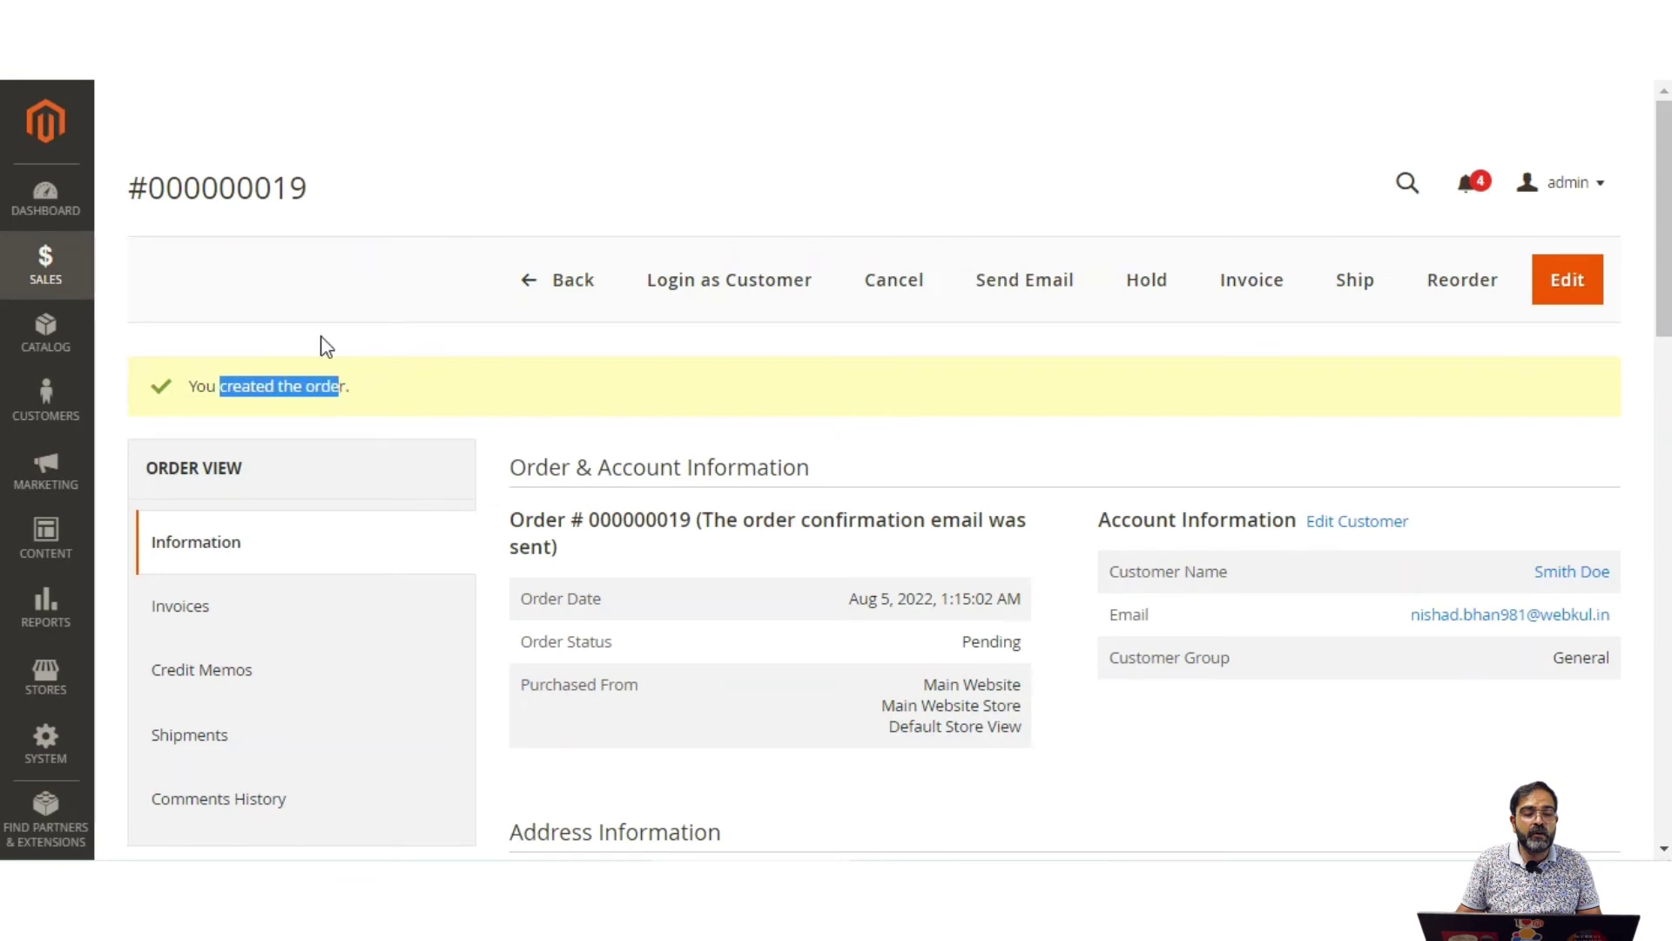
pyautogui.moveTo(163, 177); pyautogui.dragTo(324, 203)
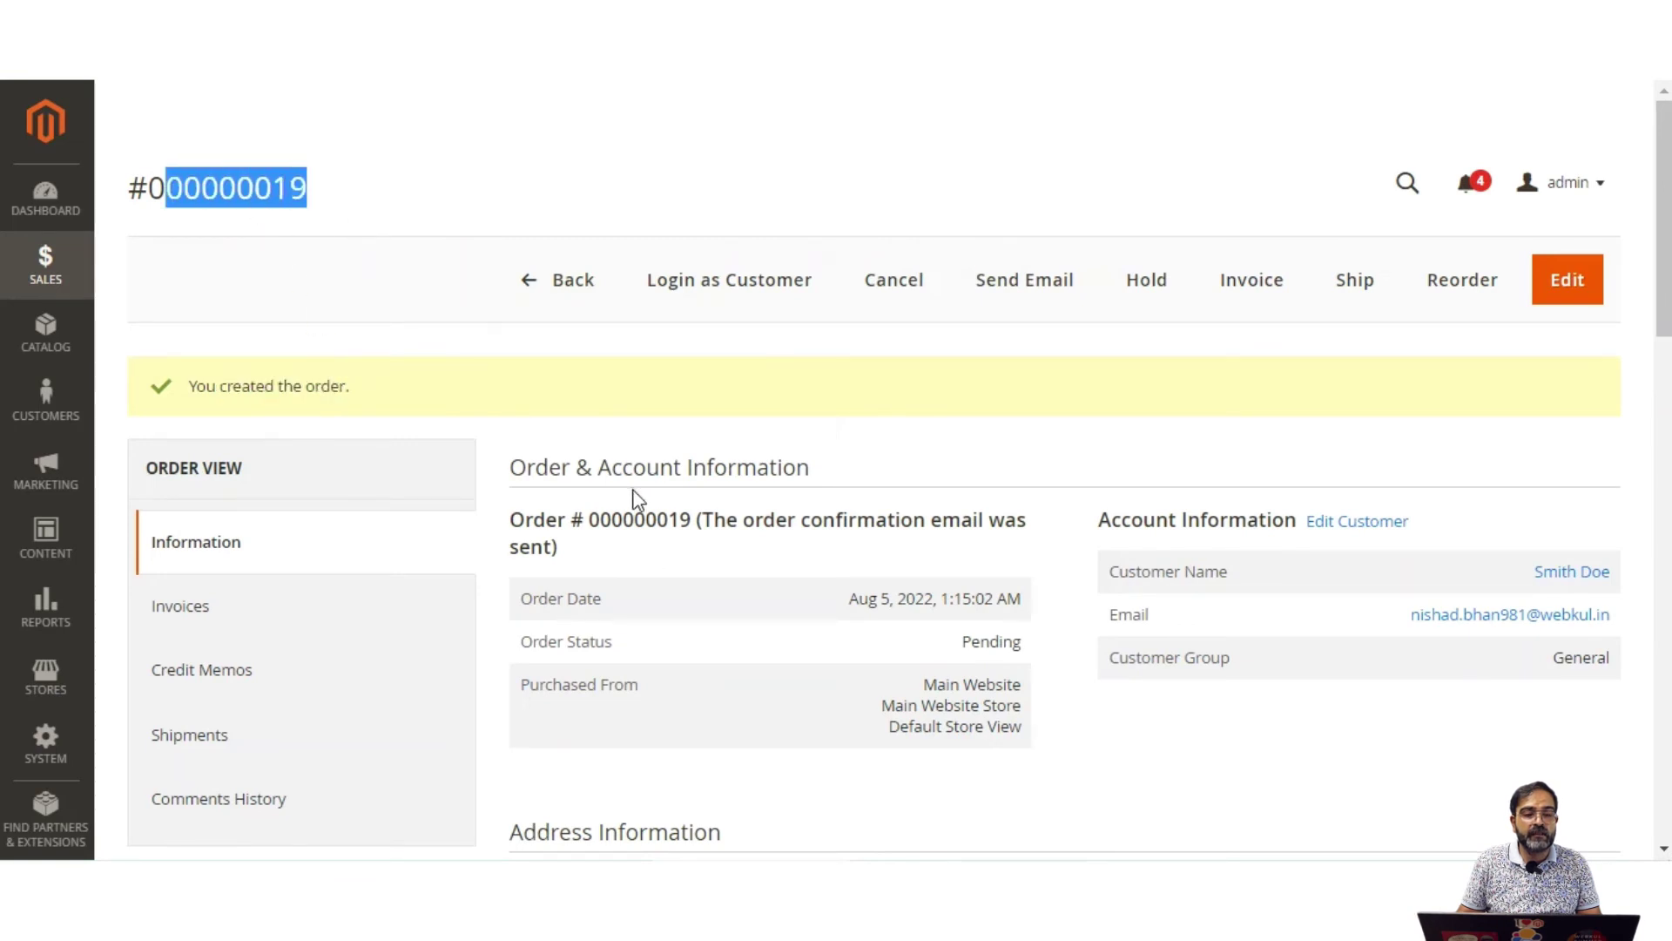
# Step: Switch to the Luma storefront, open the newest order in My Orders, and examine its ordered items and totals
pyautogui.hotkey('ctrl', 'Tab')
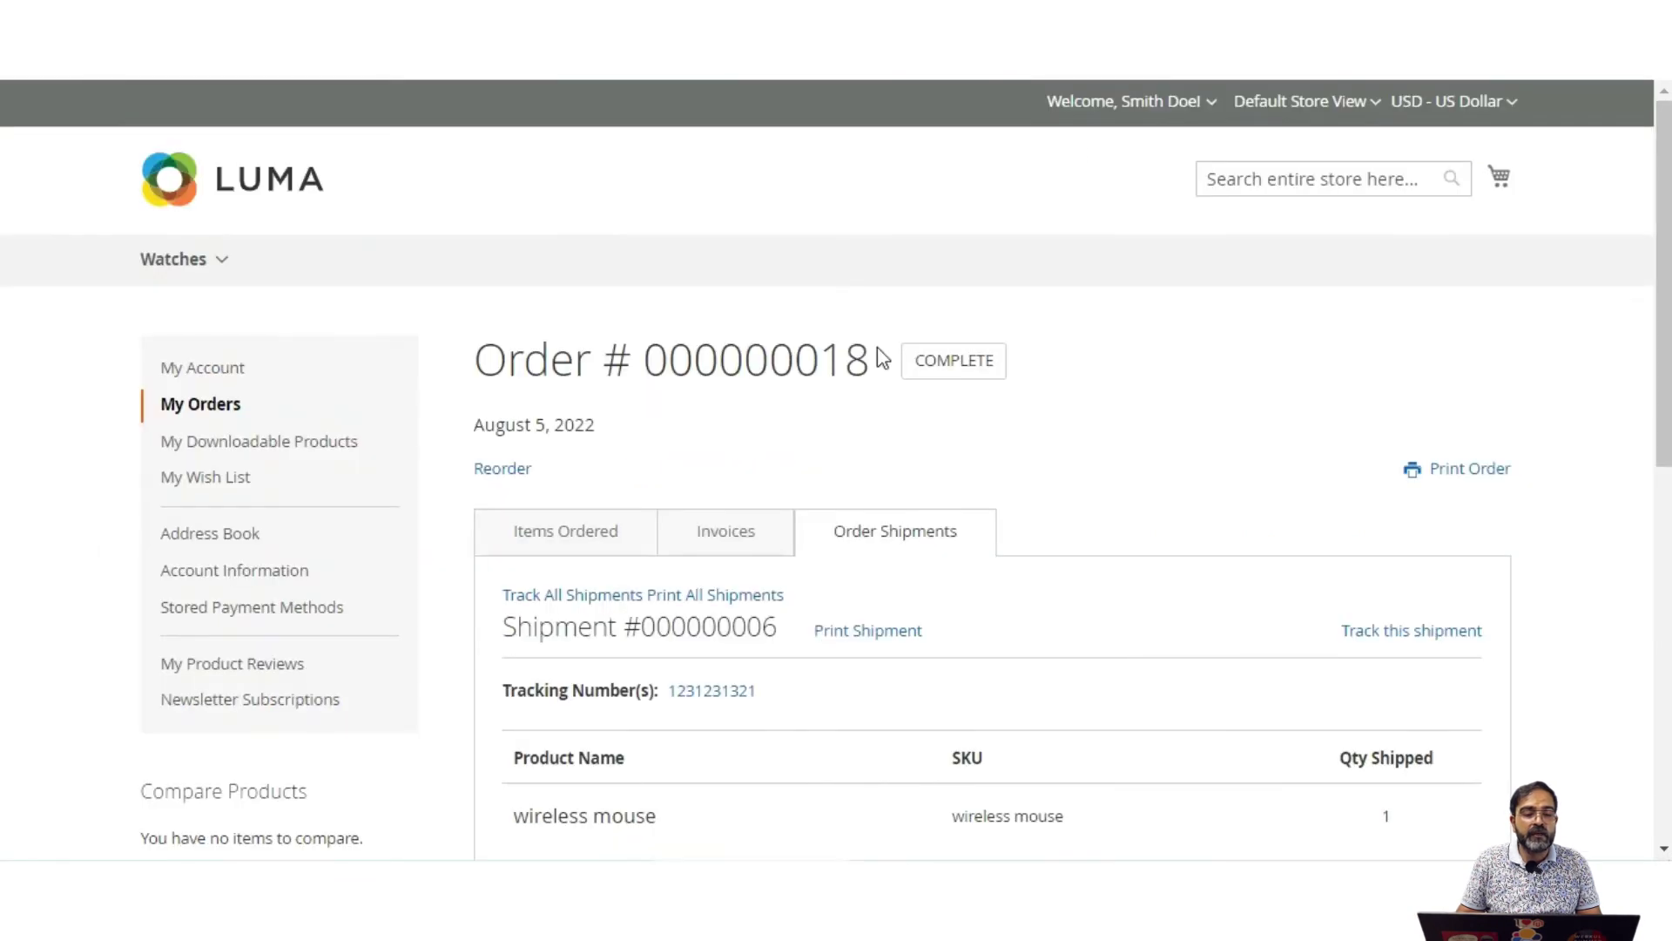
pyautogui.click(240, 406)
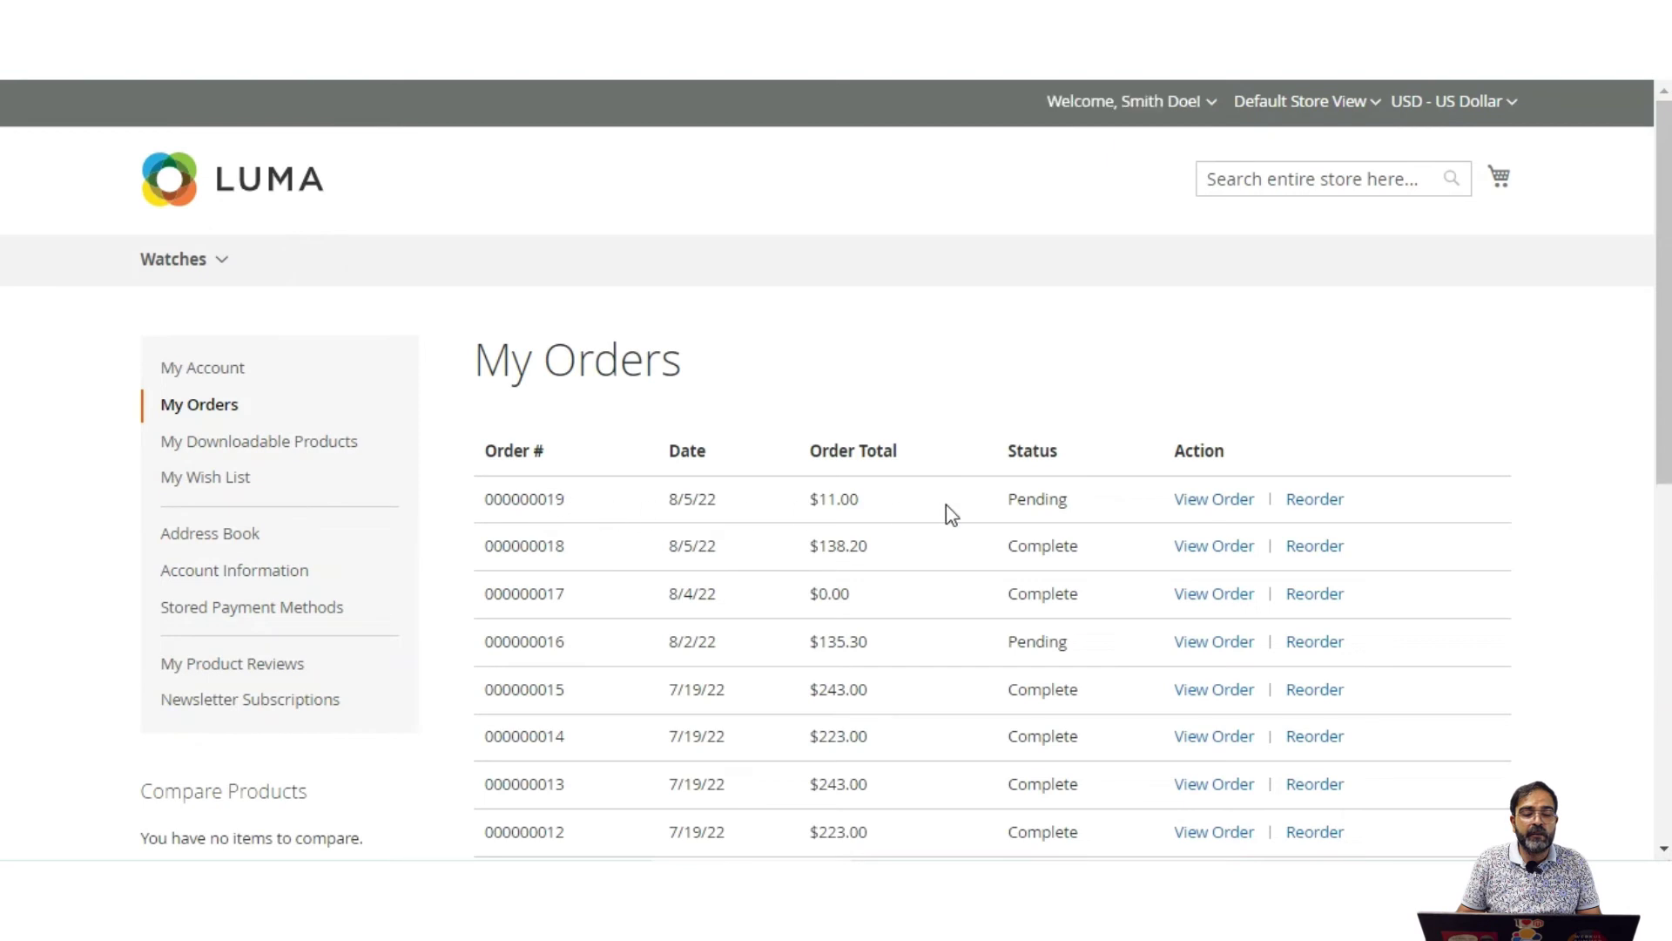
pyautogui.click(1216, 500)
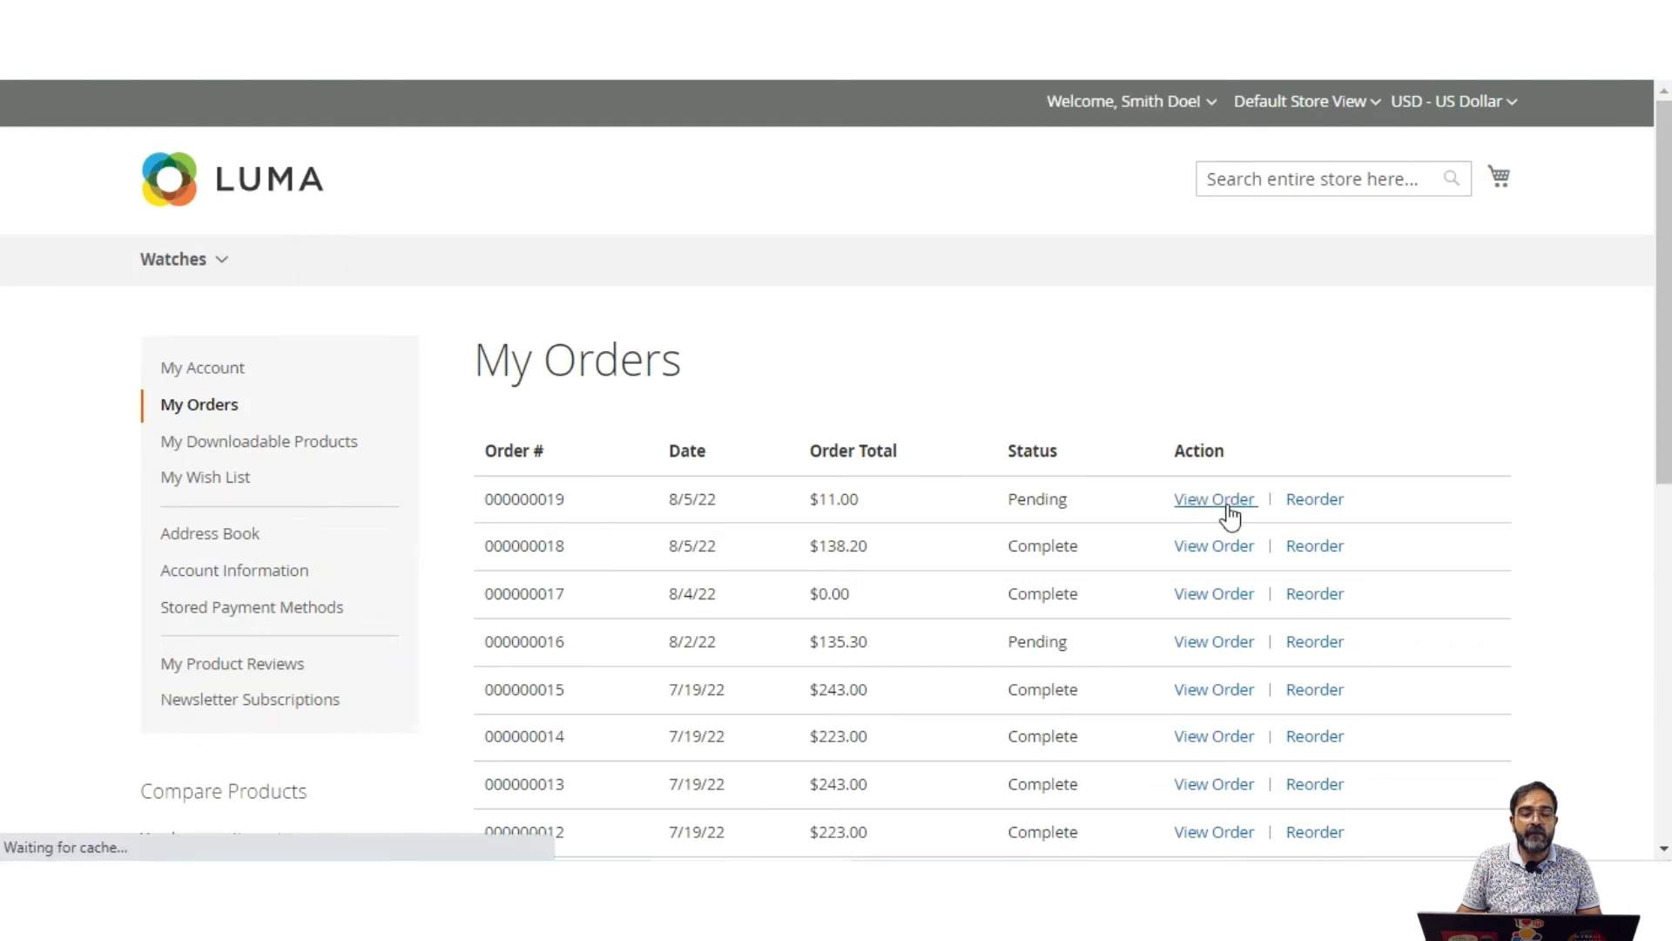
pyautogui.scroll(-5, 1045, 544)
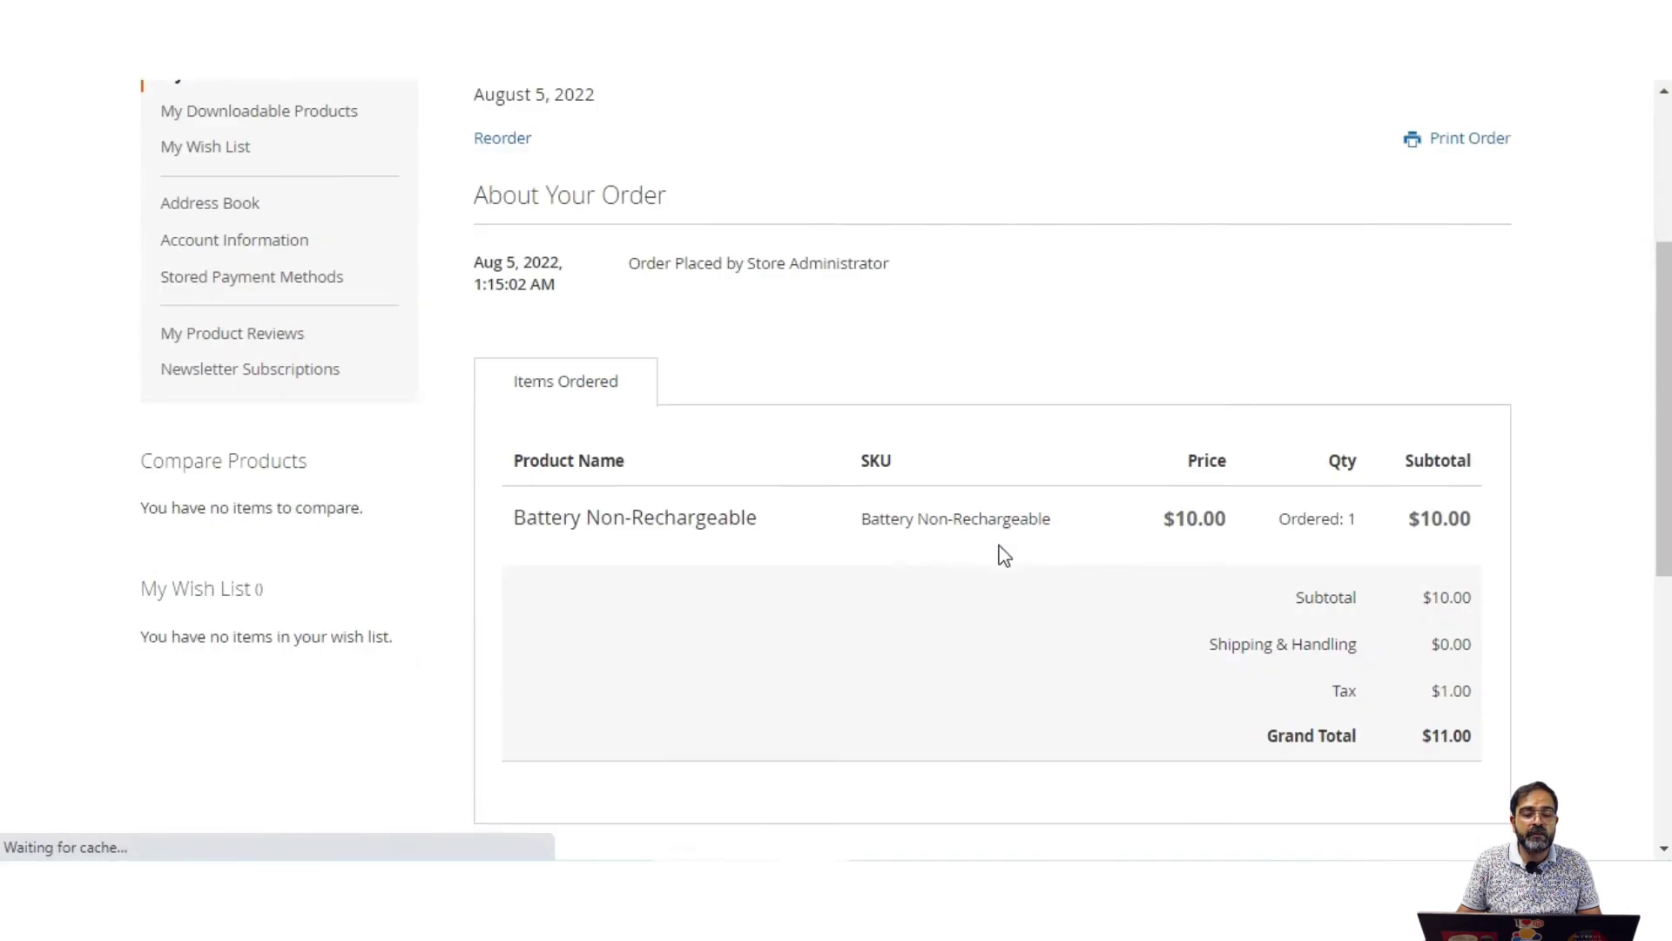
pyautogui.moveTo(545, 357); pyautogui.dragTo(810, 368)
pyautogui.scroll(4, 876, 446)
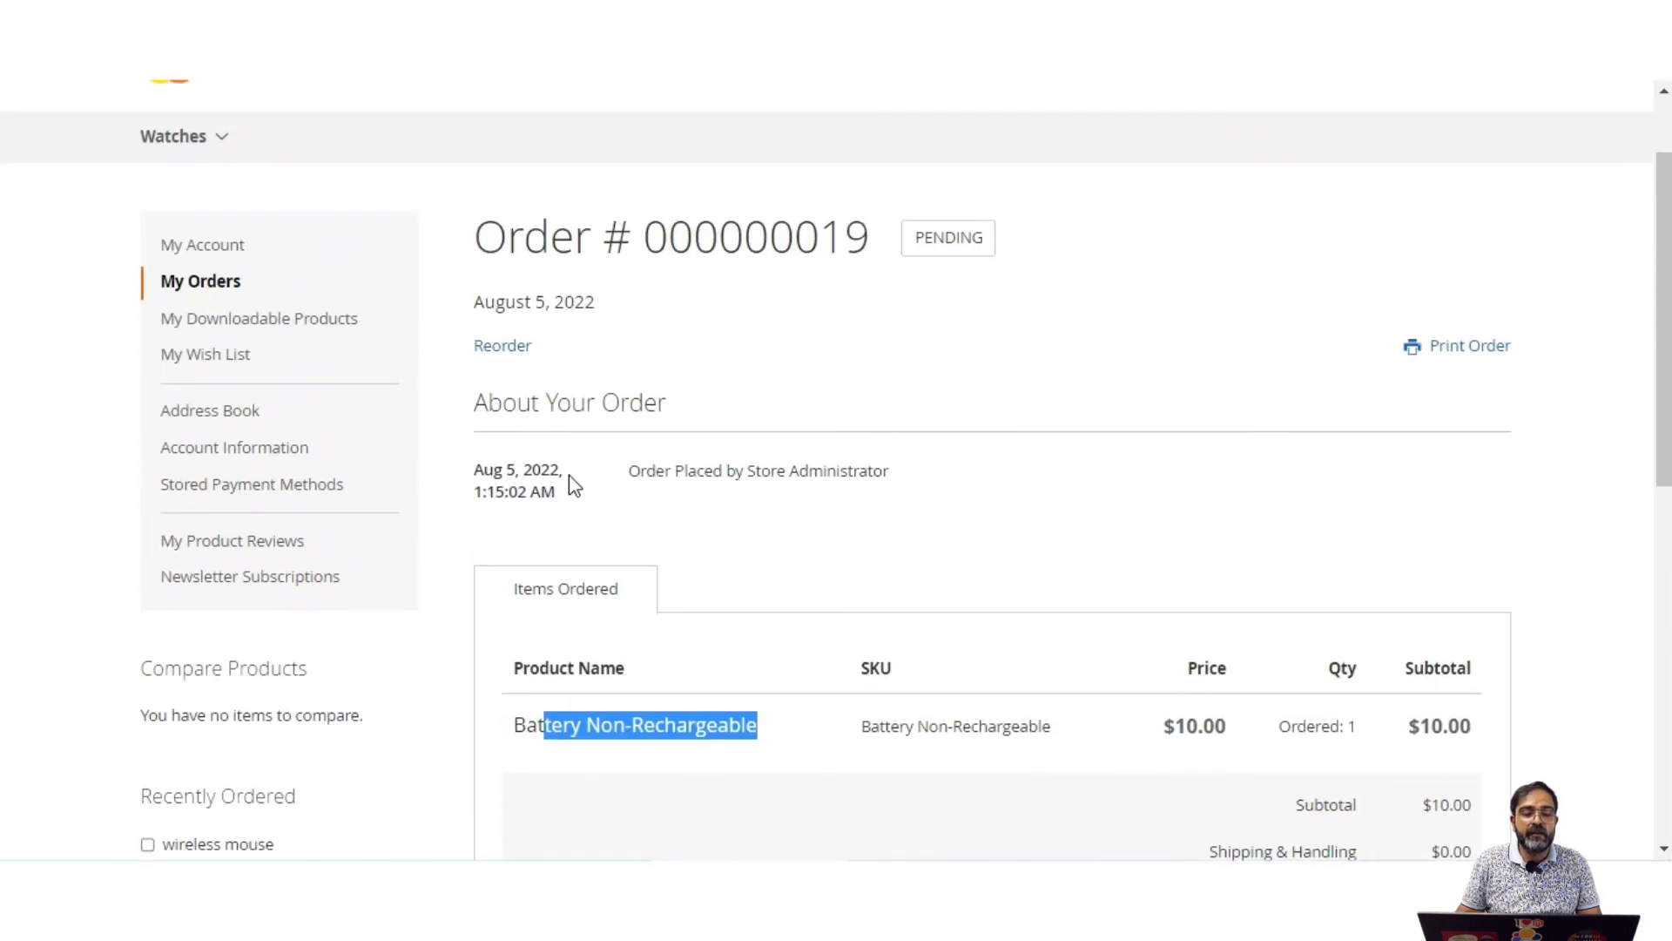
# Step: Examine the About Your Order section for who placed the order and its date and time
pyautogui.moveTo(521, 403); pyautogui.dragTo(620, 402)
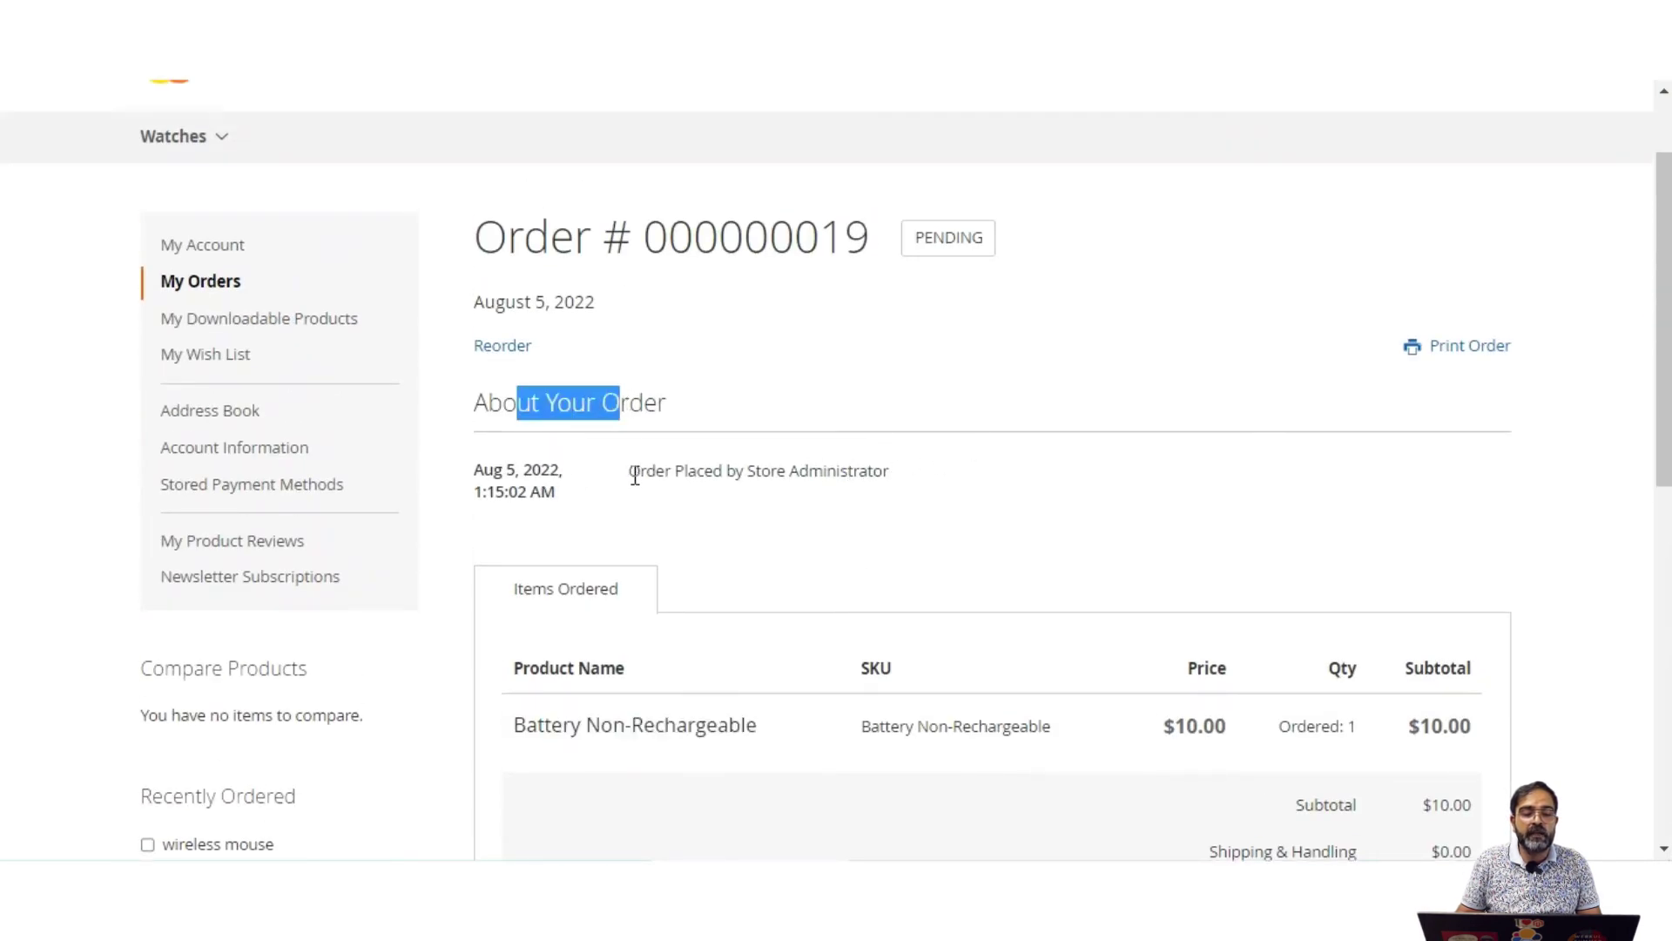
pyautogui.moveTo(635, 476); pyautogui.dragTo(906, 485)
pyautogui.click(910, 474)
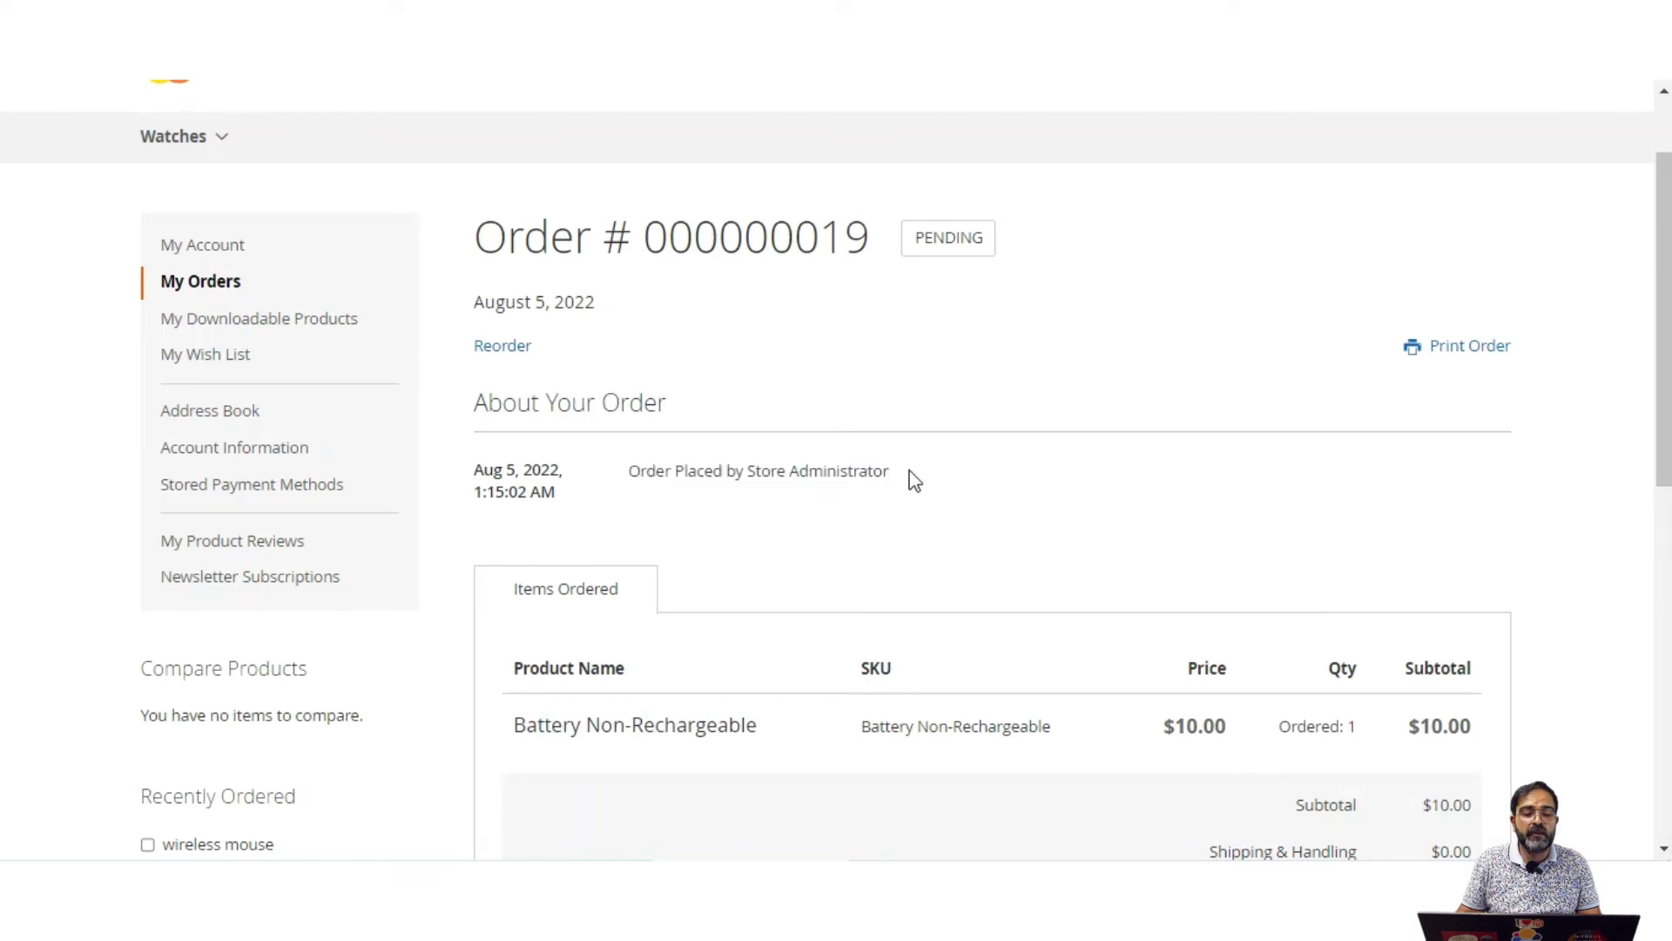
pyautogui.moveTo(484, 475); pyautogui.dragTo(571, 497)
pyautogui.click(655, 495)
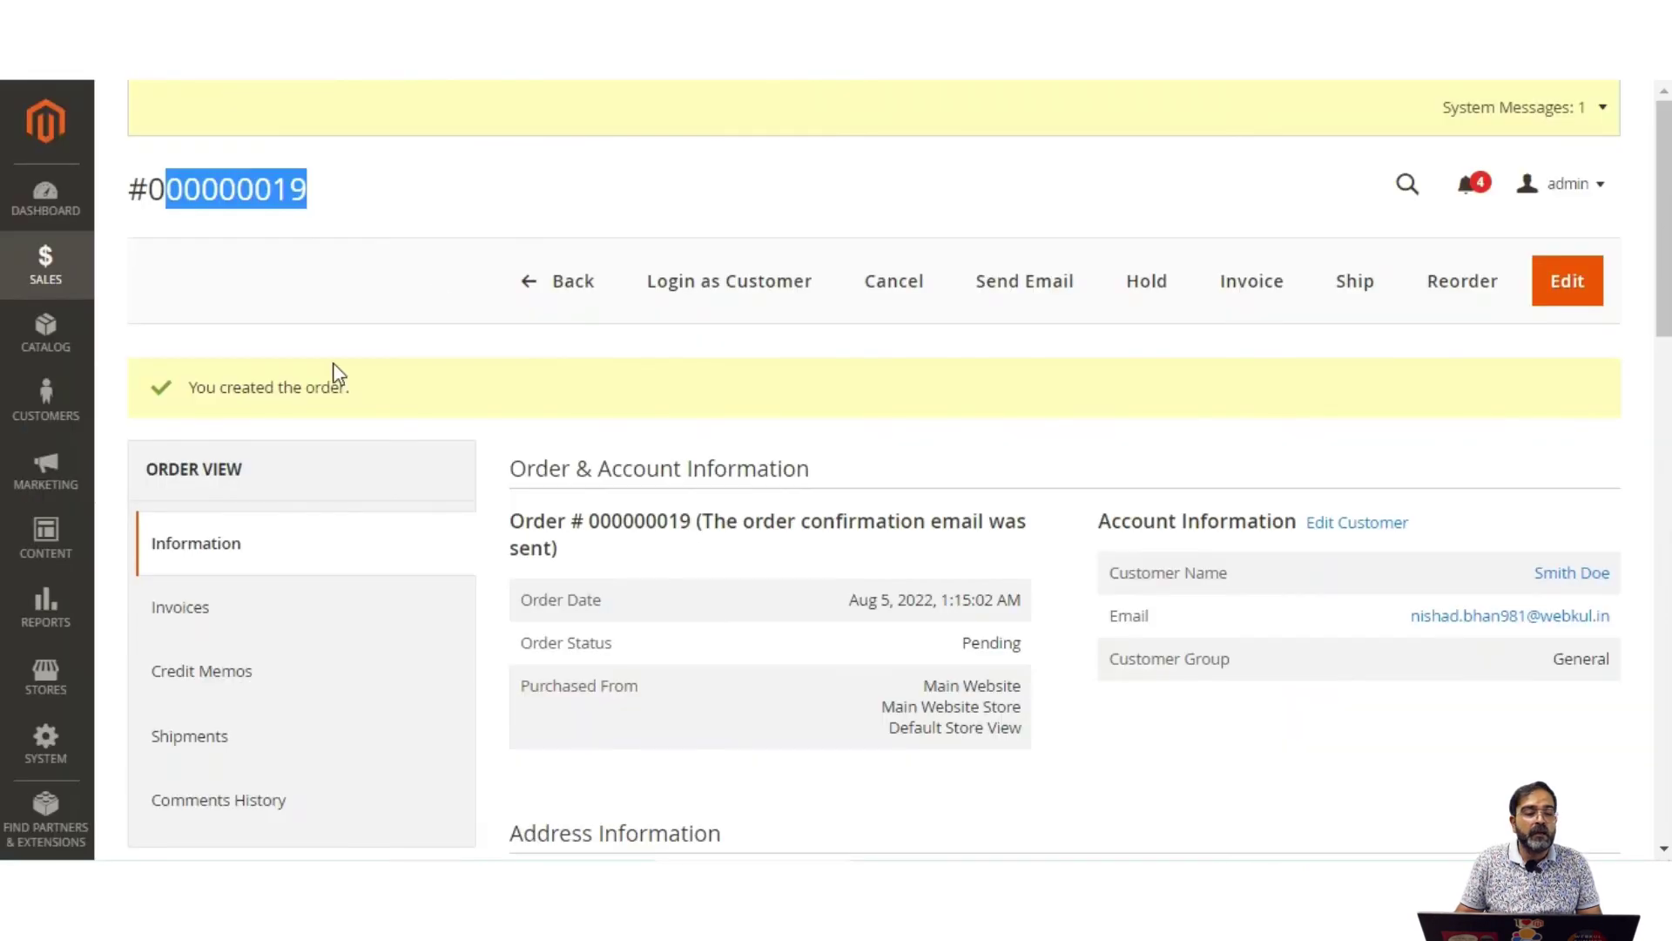
# Step: Return to the Magento admin, open the latest invoice from the Invoices list, and review its invoiced items and linked order
pyautogui.click(48, 270)
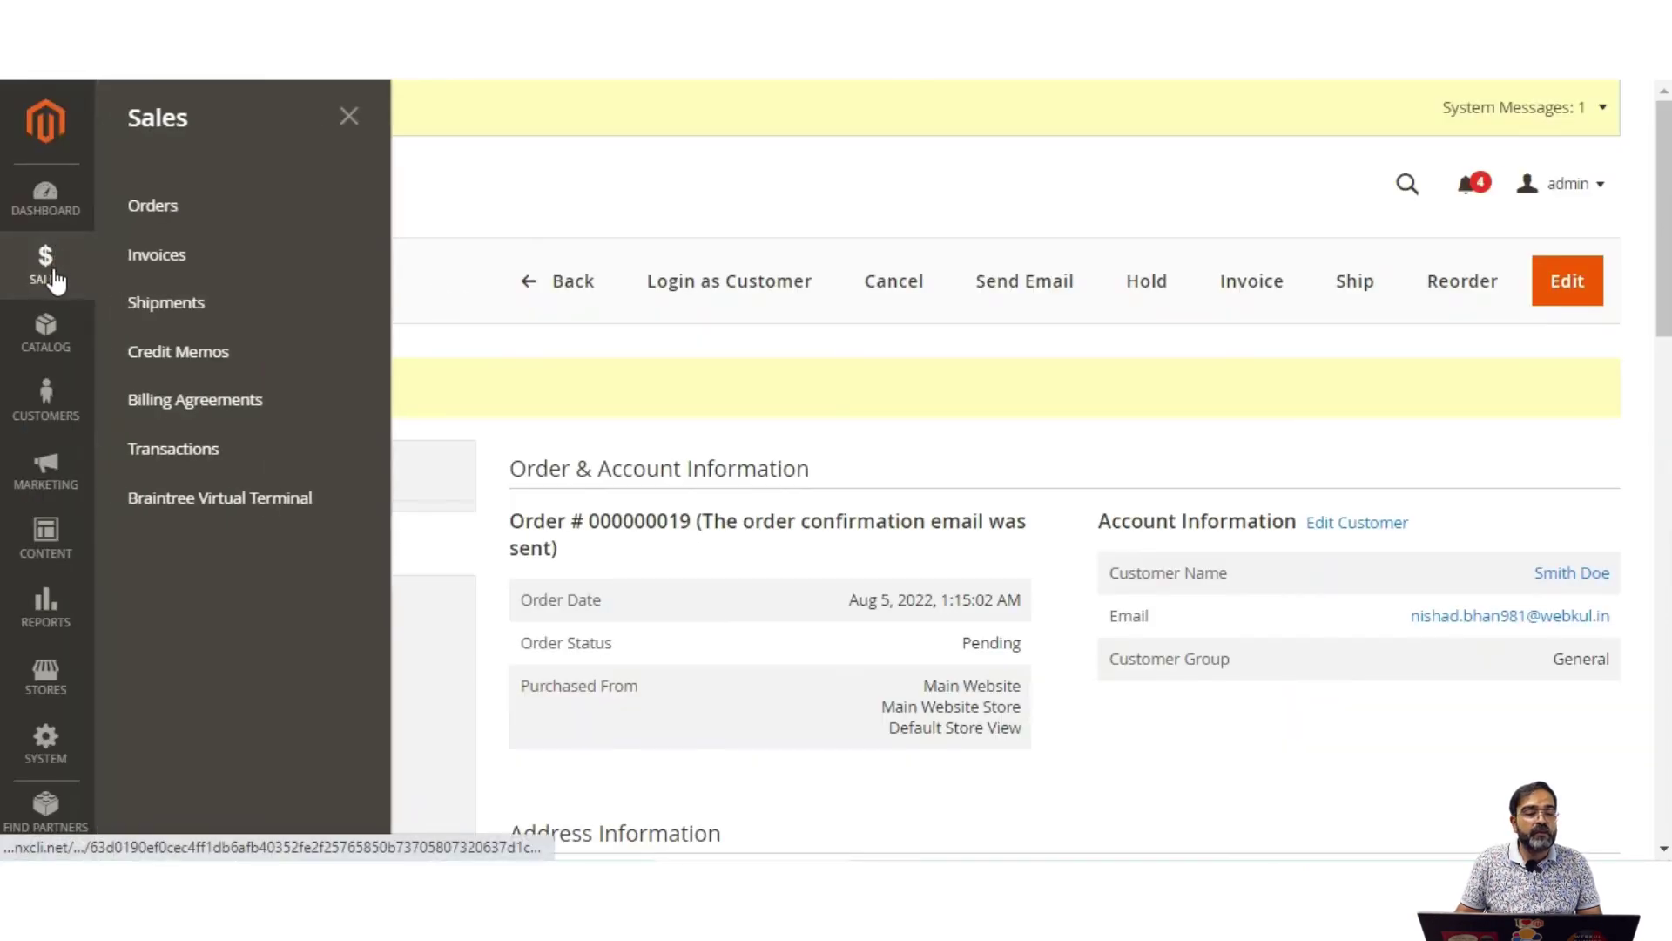
pyautogui.click(212, 272)
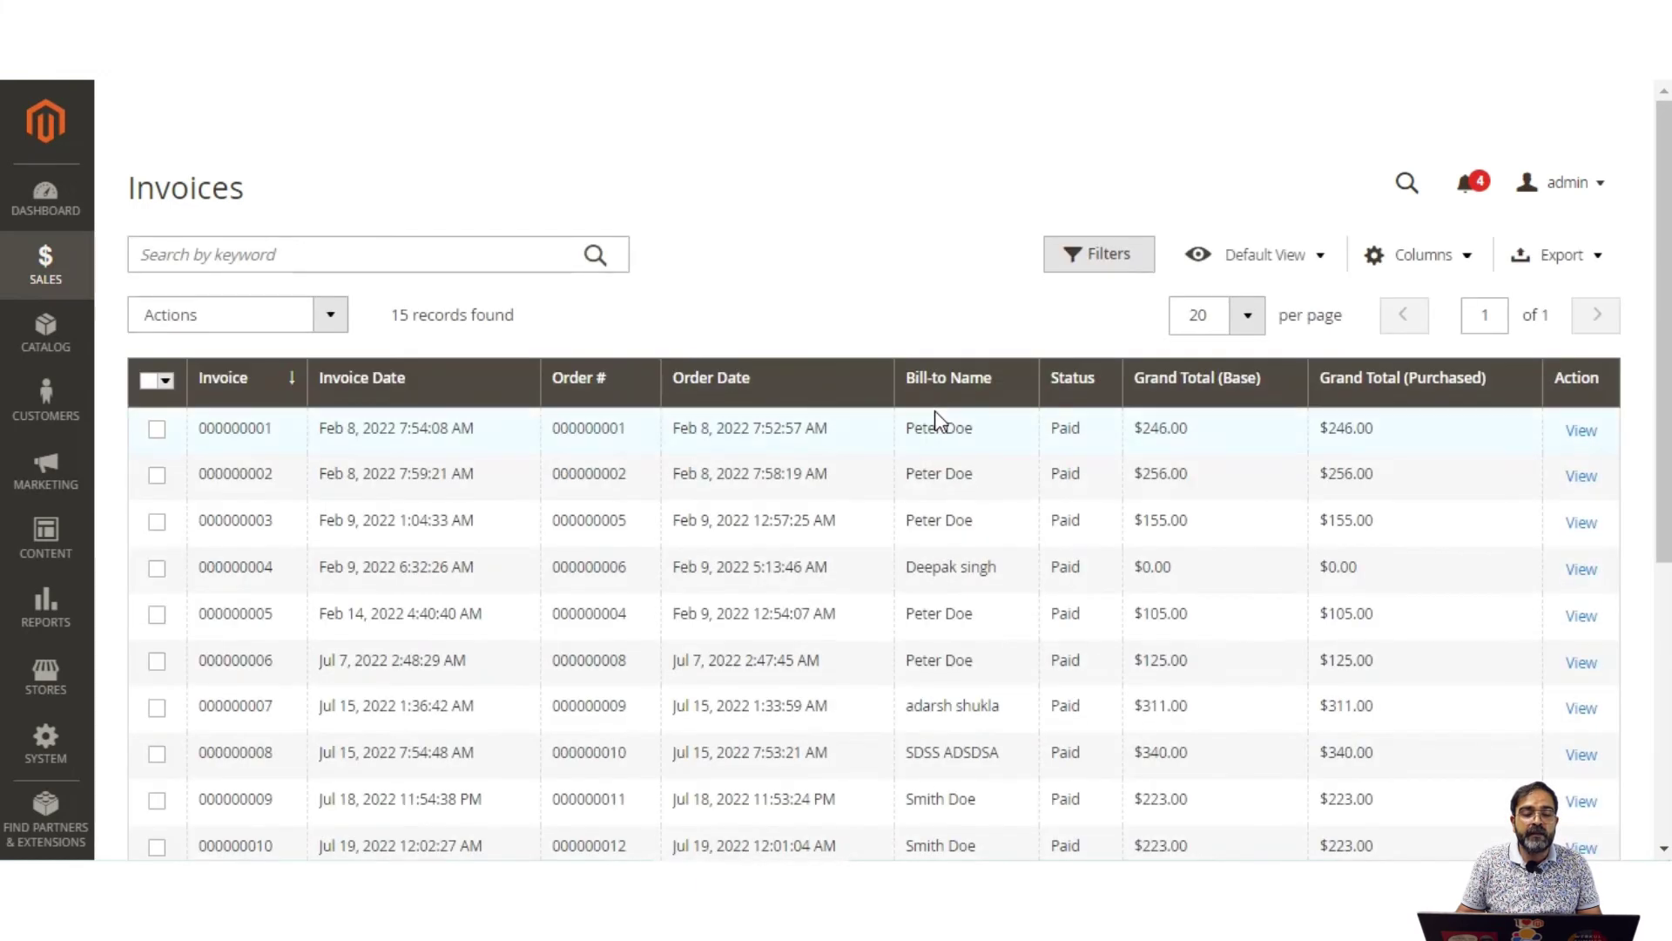
pyautogui.scroll(-5, 1357, 583)
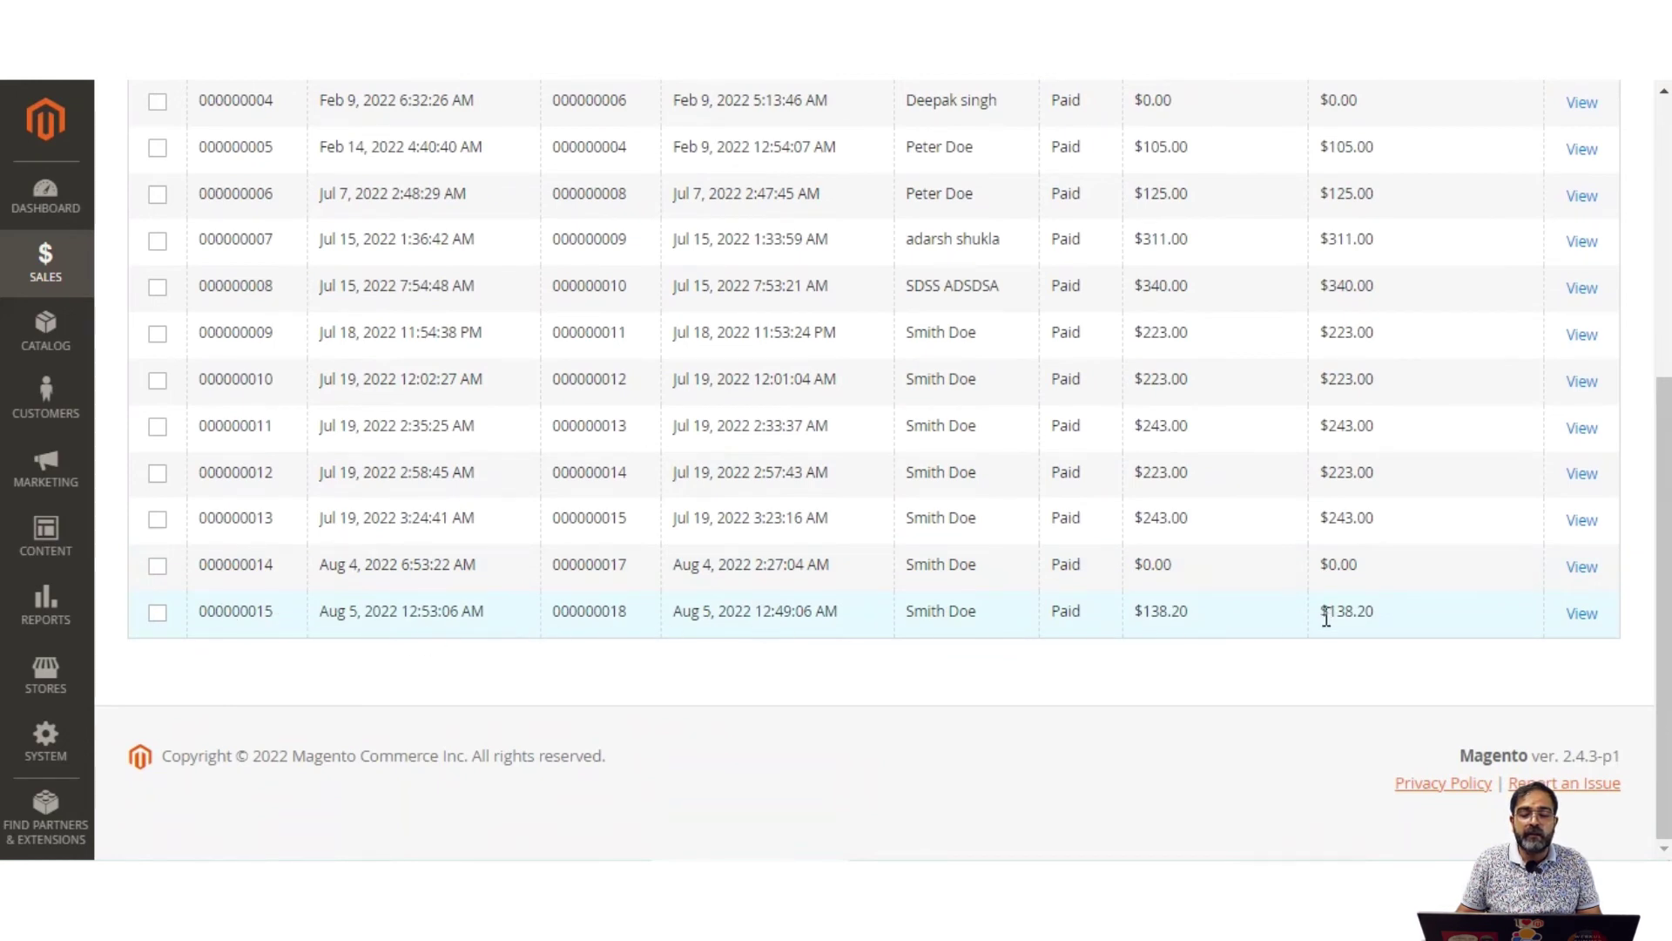
pyautogui.click(1582, 616)
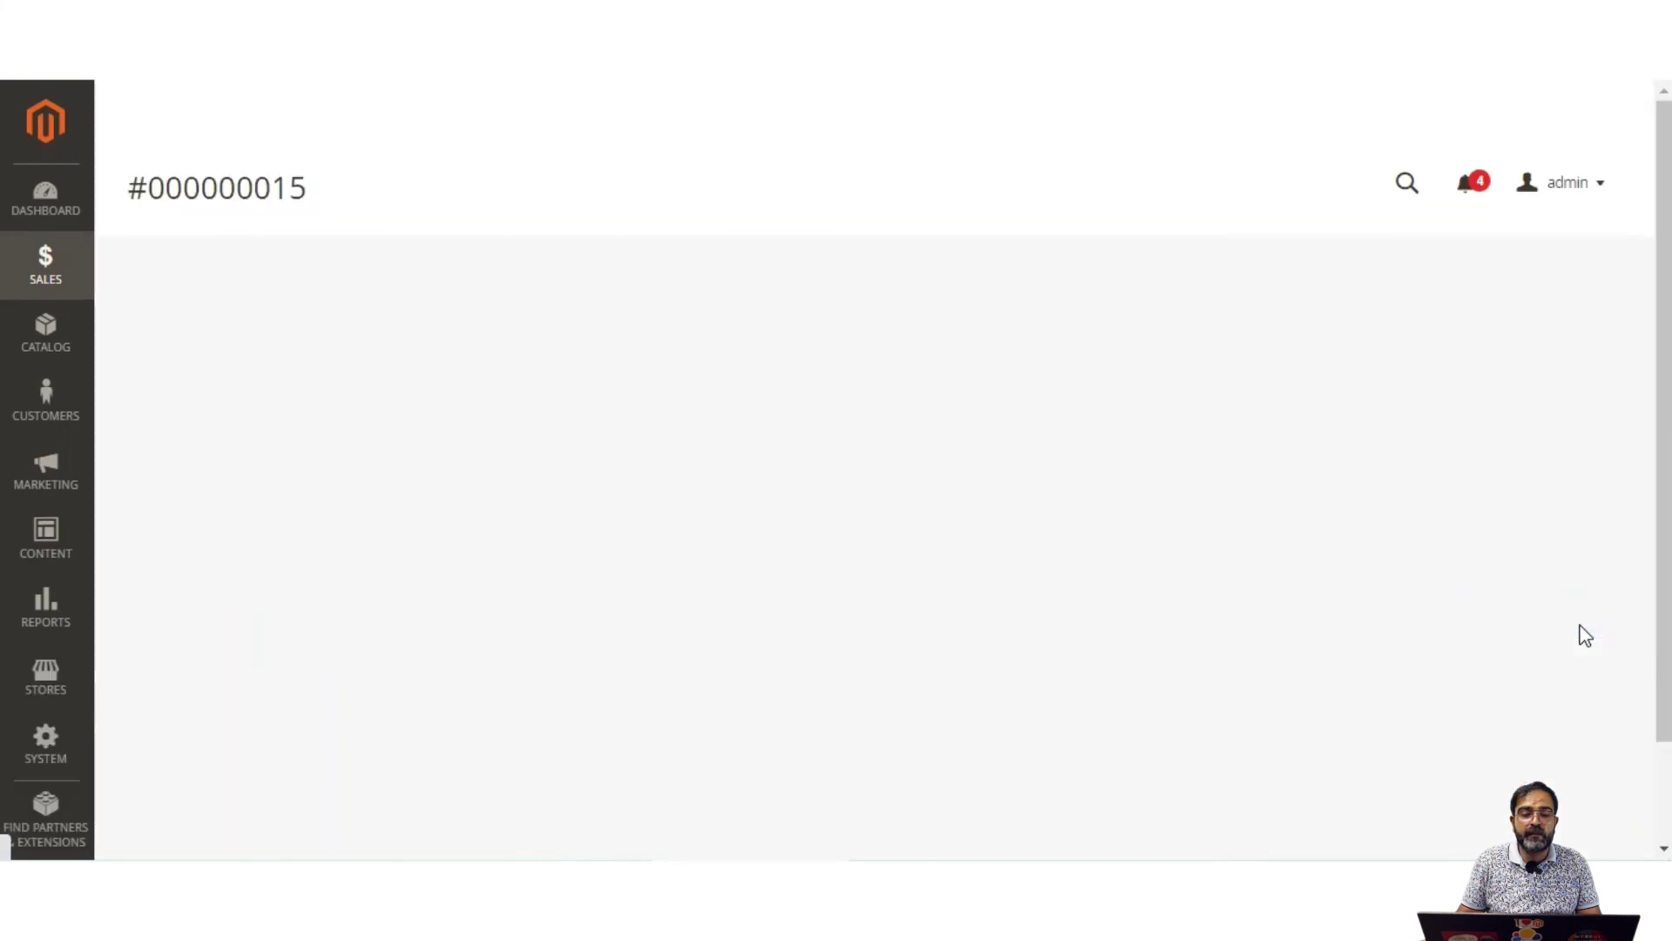
pyautogui.scroll(-12, 1204, 575)
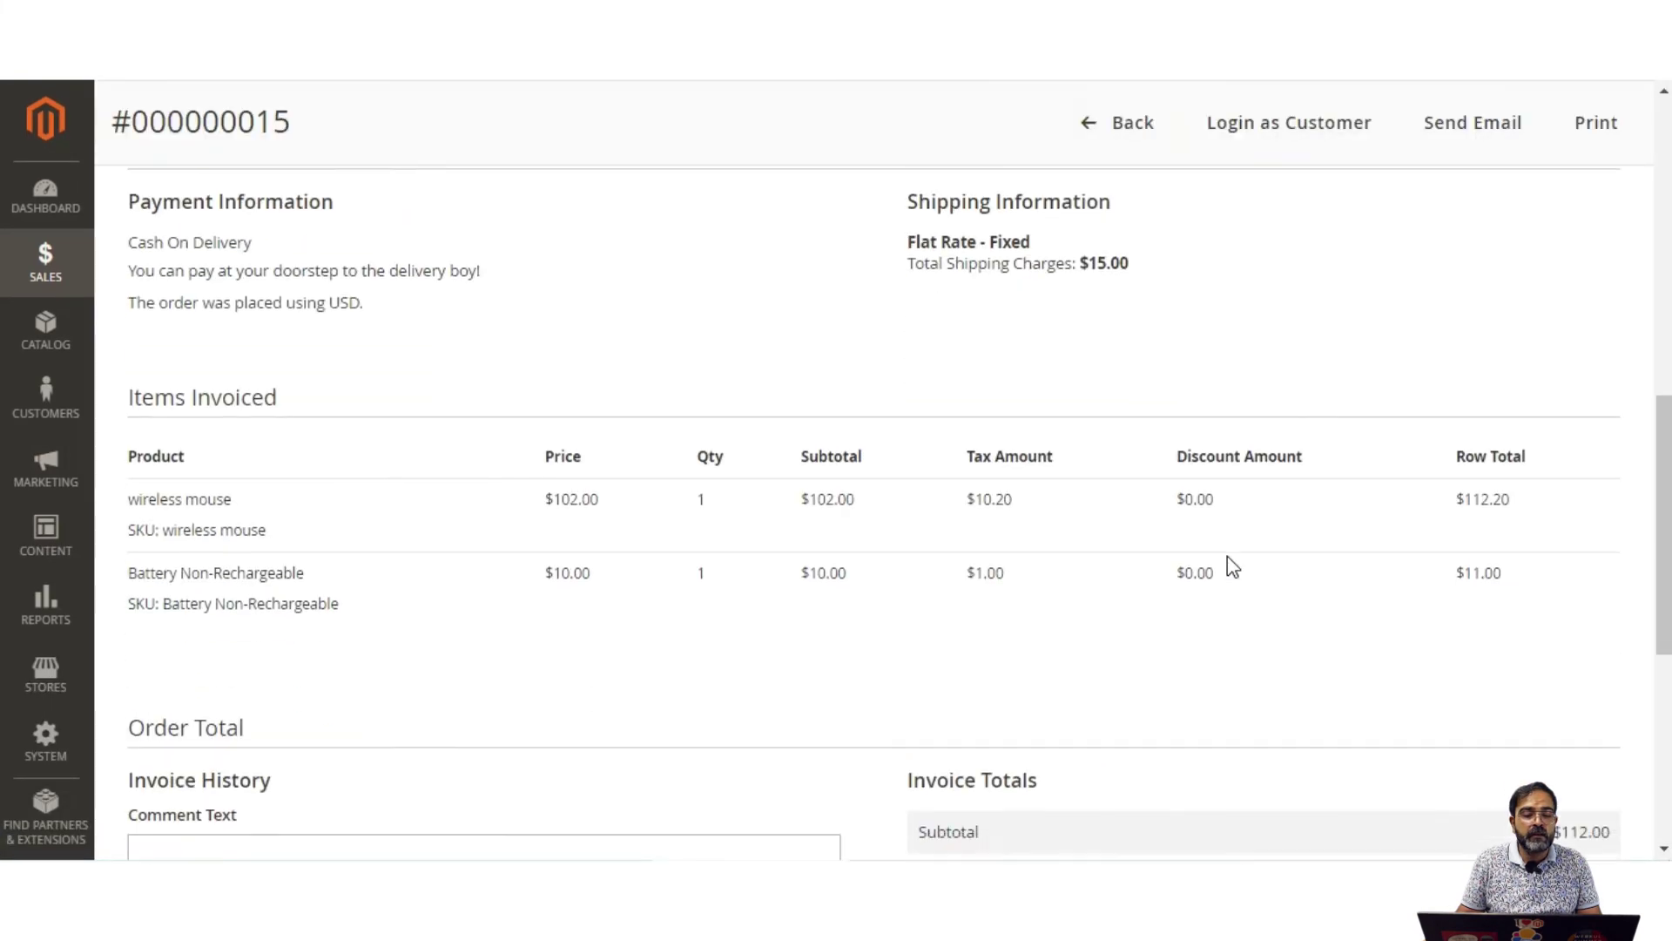
pyautogui.moveTo(158, 357); pyautogui.dragTo(298, 357)
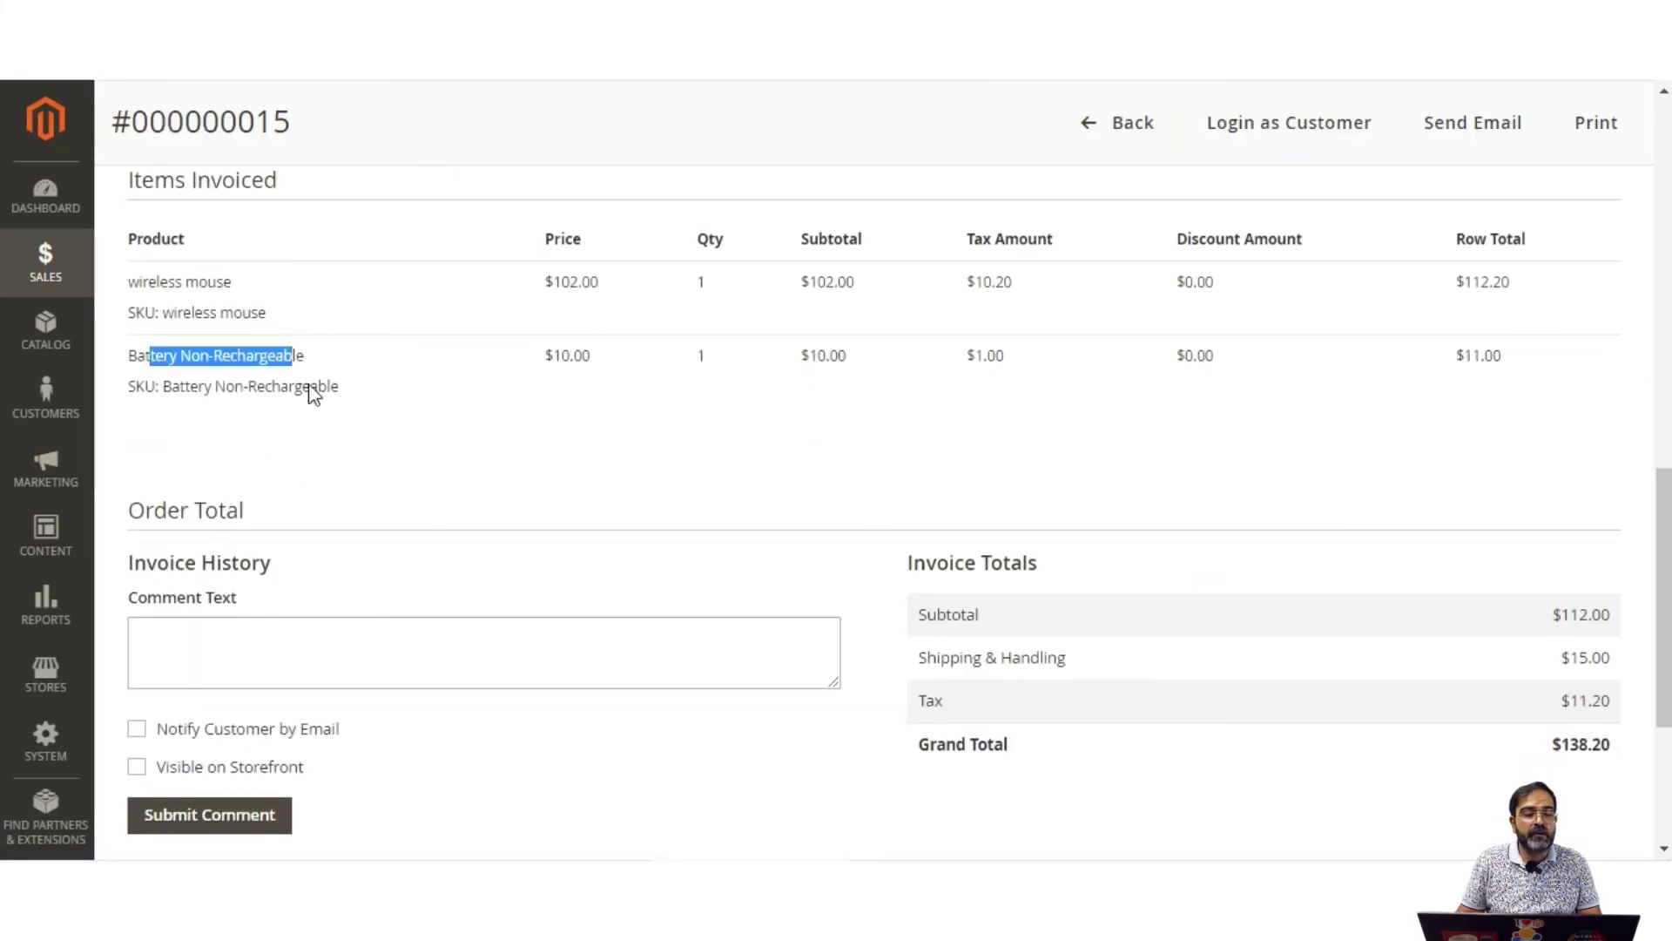
pyautogui.scroll(12, 448, 471)
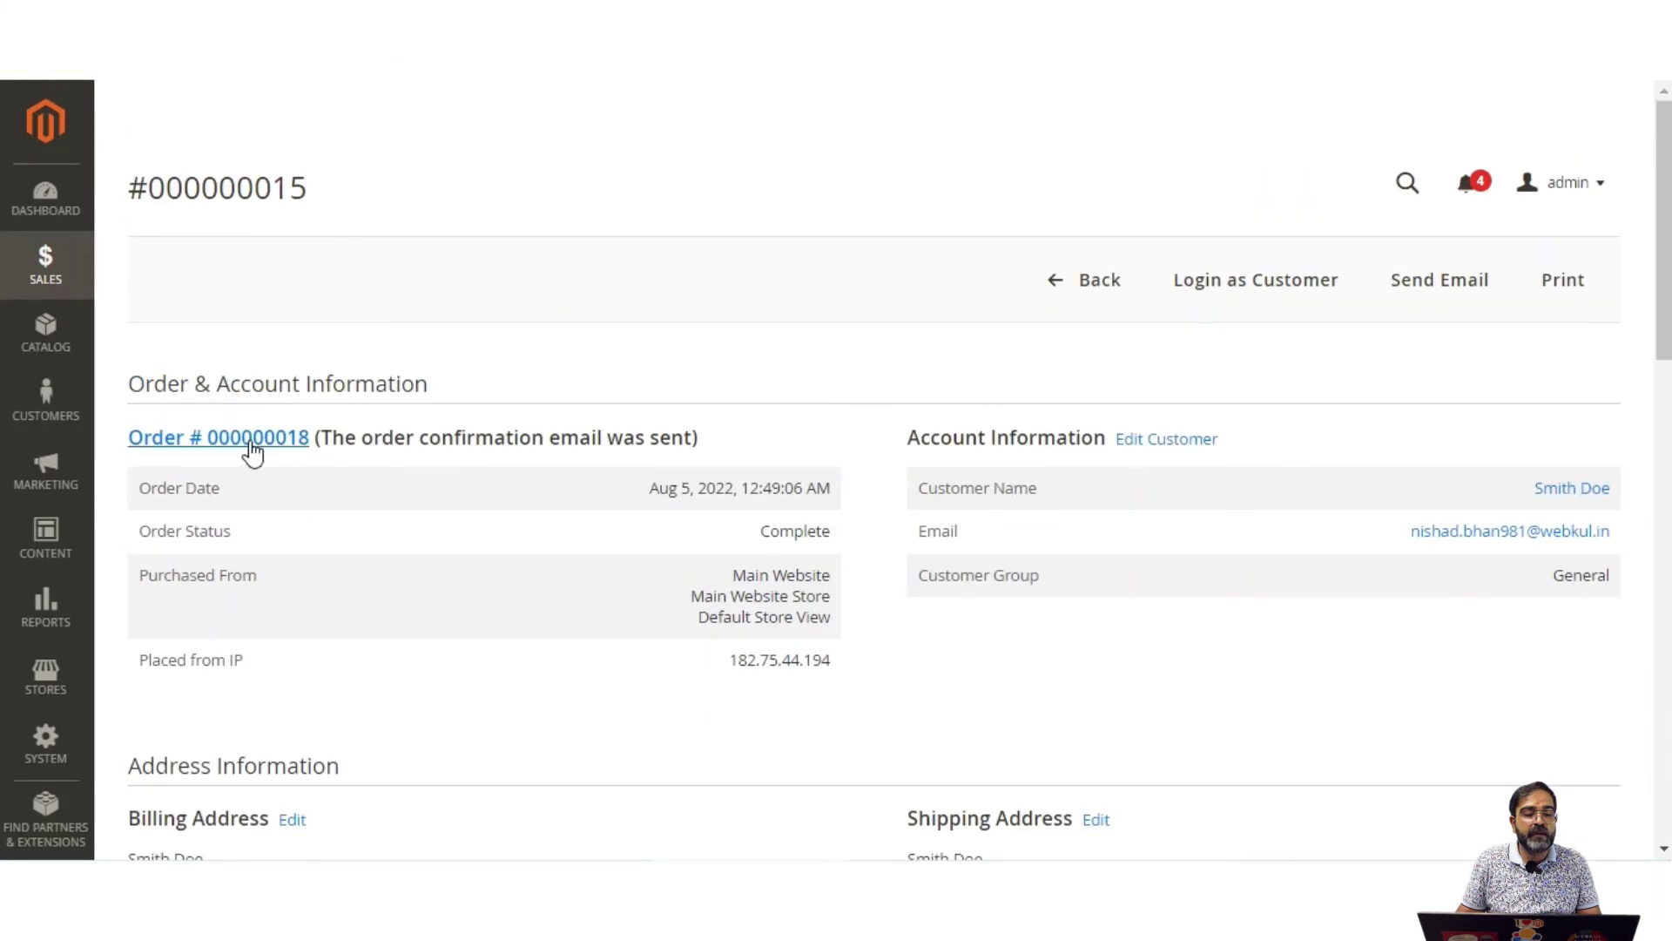
pyautogui.moveTo(315, 436); pyautogui.dragTo(127, 433)
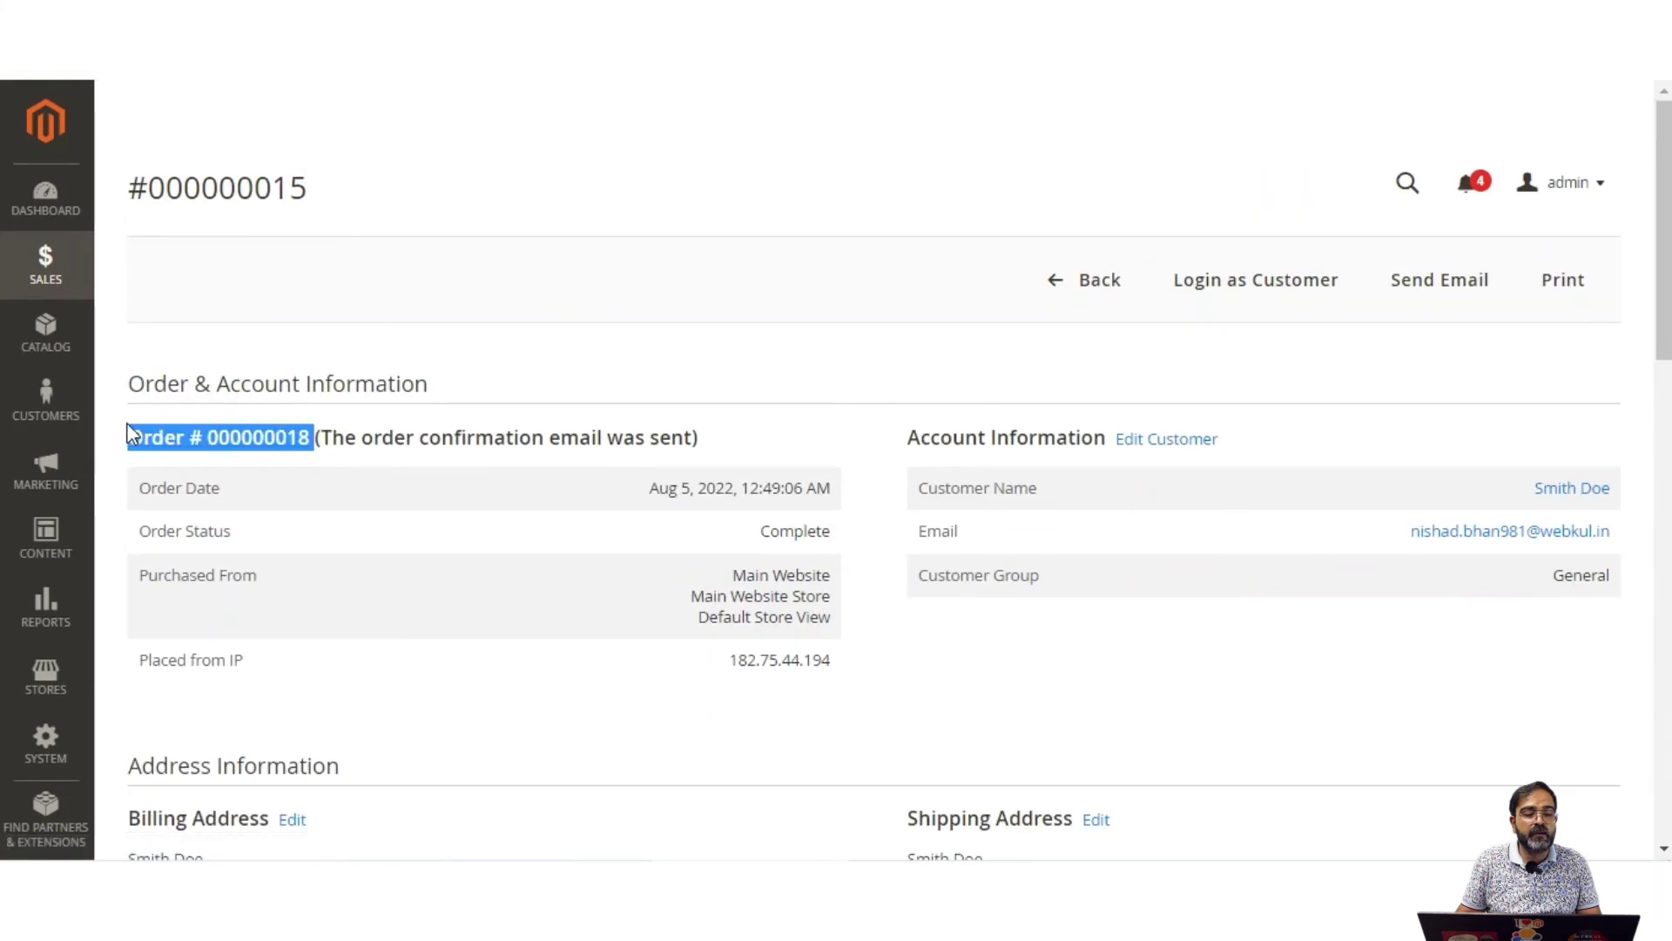
# Step: Check which order the latest entry in the Shipments list belongs to, and view the Credit Memos list
pyautogui.click(45, 265)
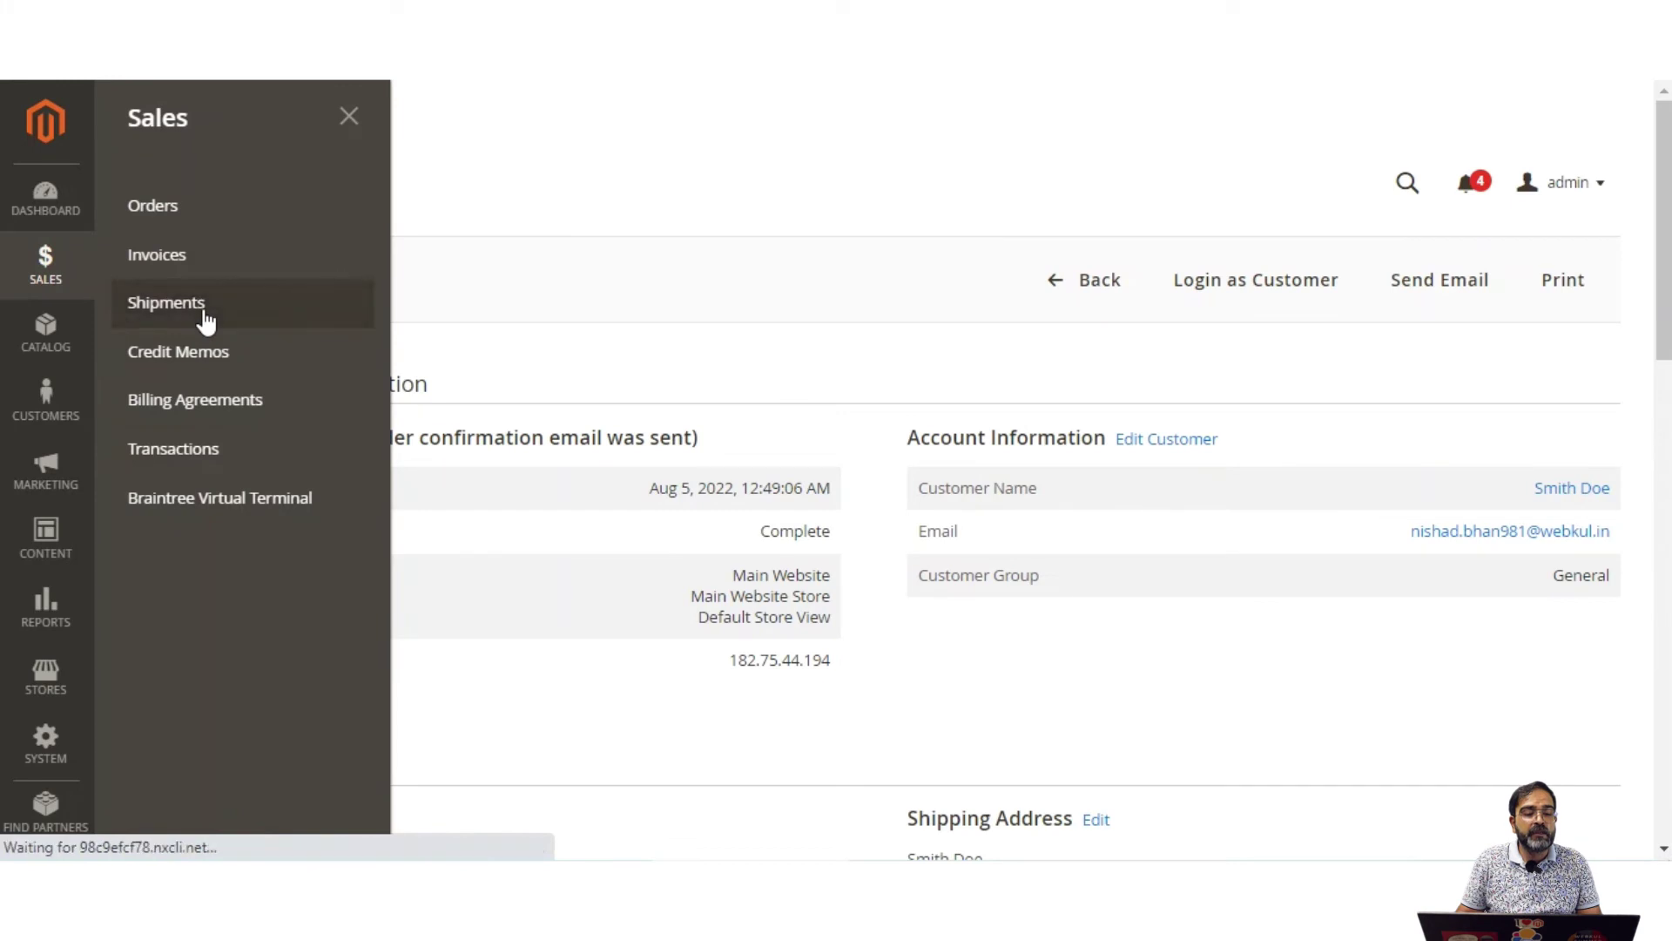
pyautogui.click(205, 317)
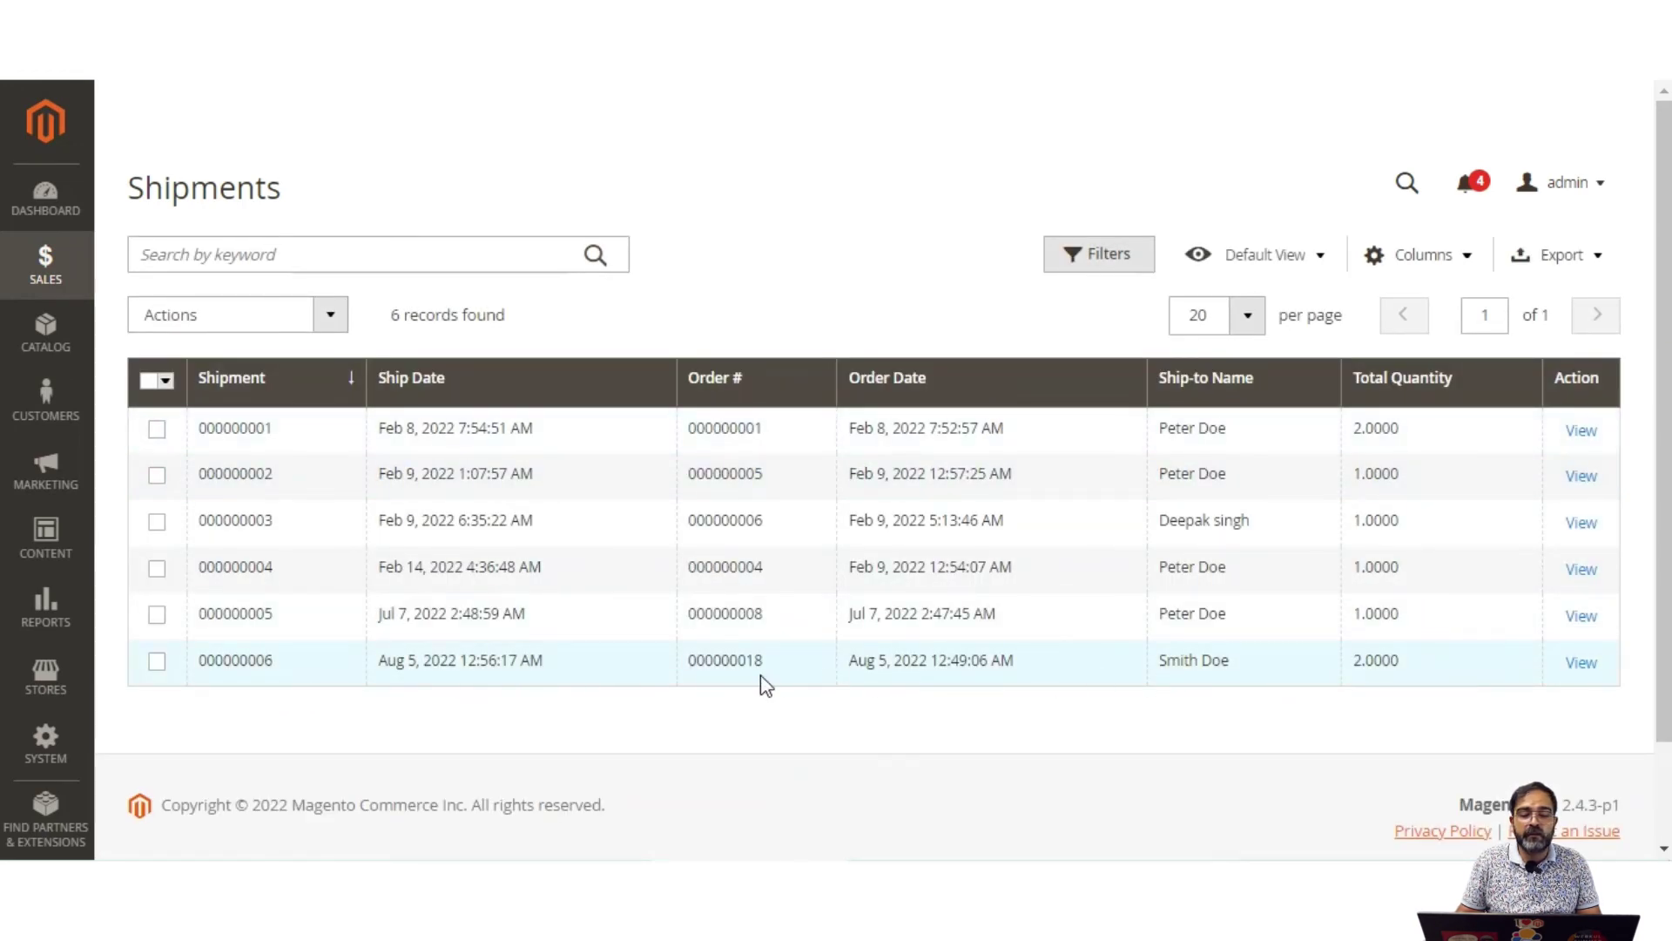
pyautogui.moveTo(764, 664); pyautogui.dragTo(681, 673)
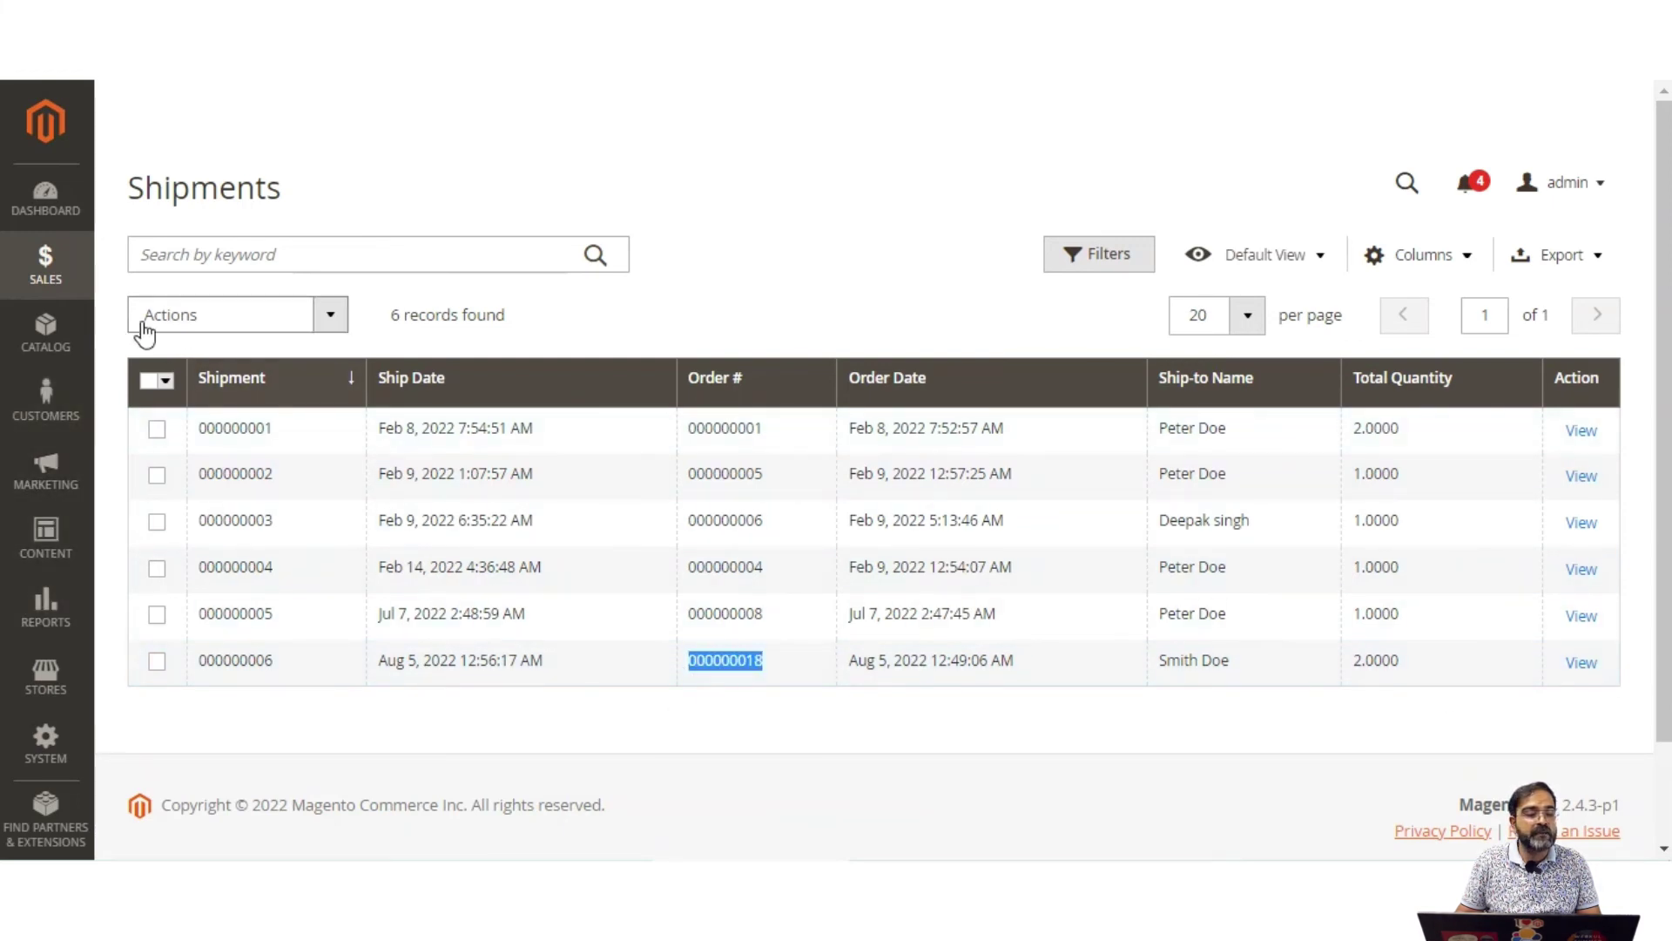
pyautogui.click(54, 261)
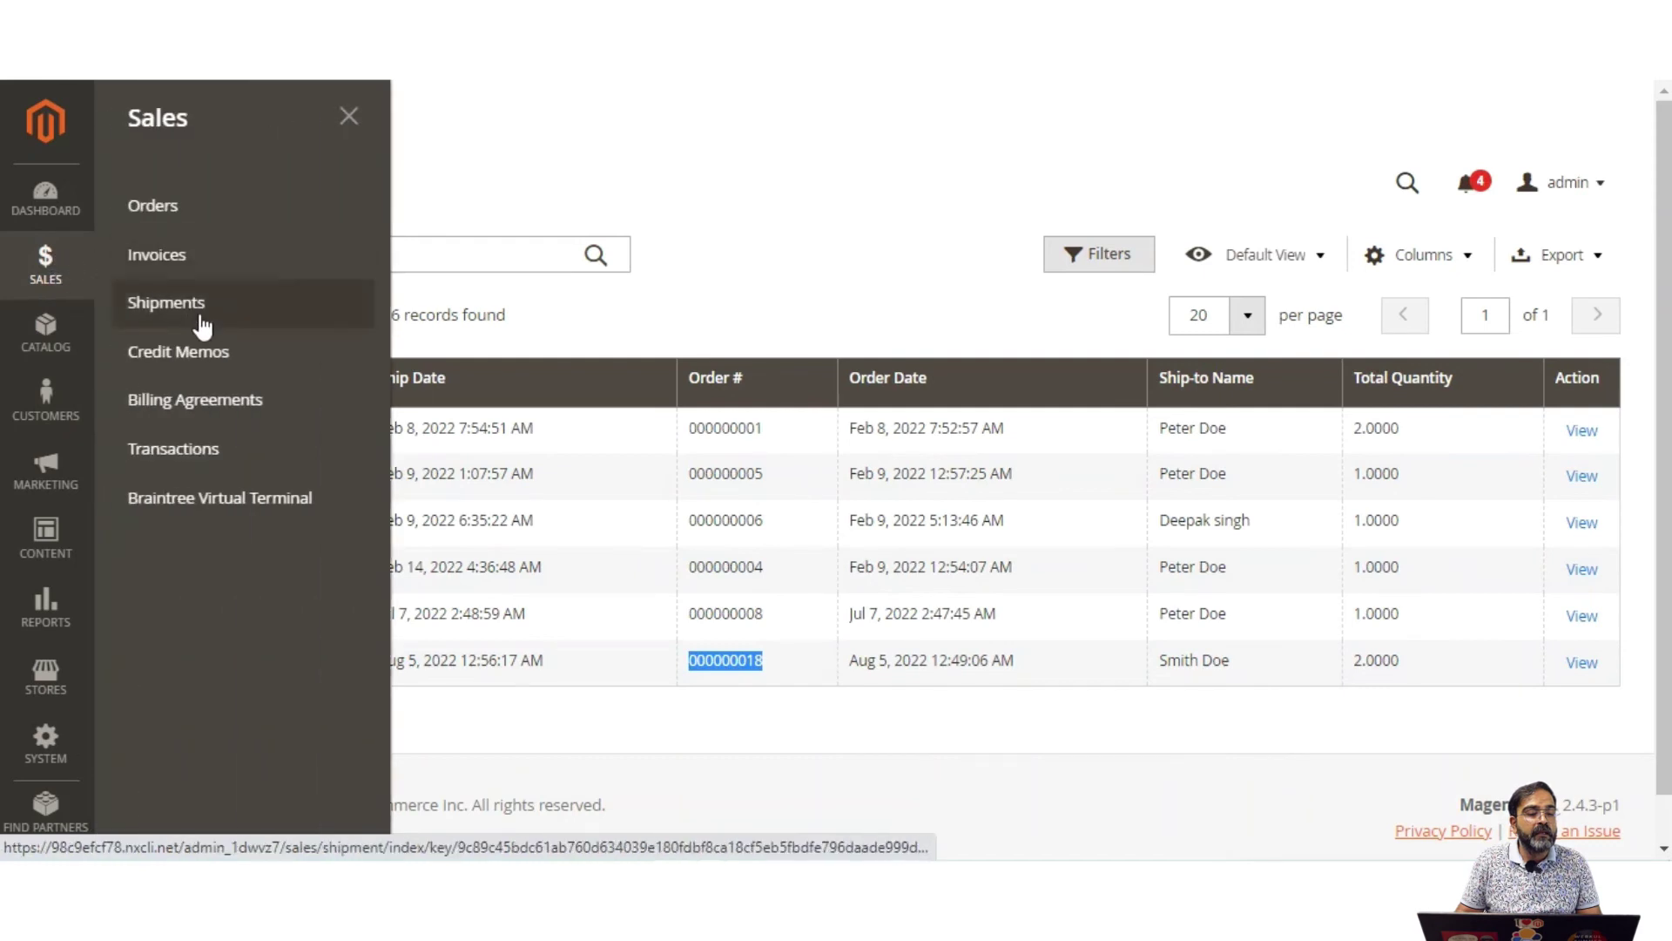
pyautogui.click(206, 360)
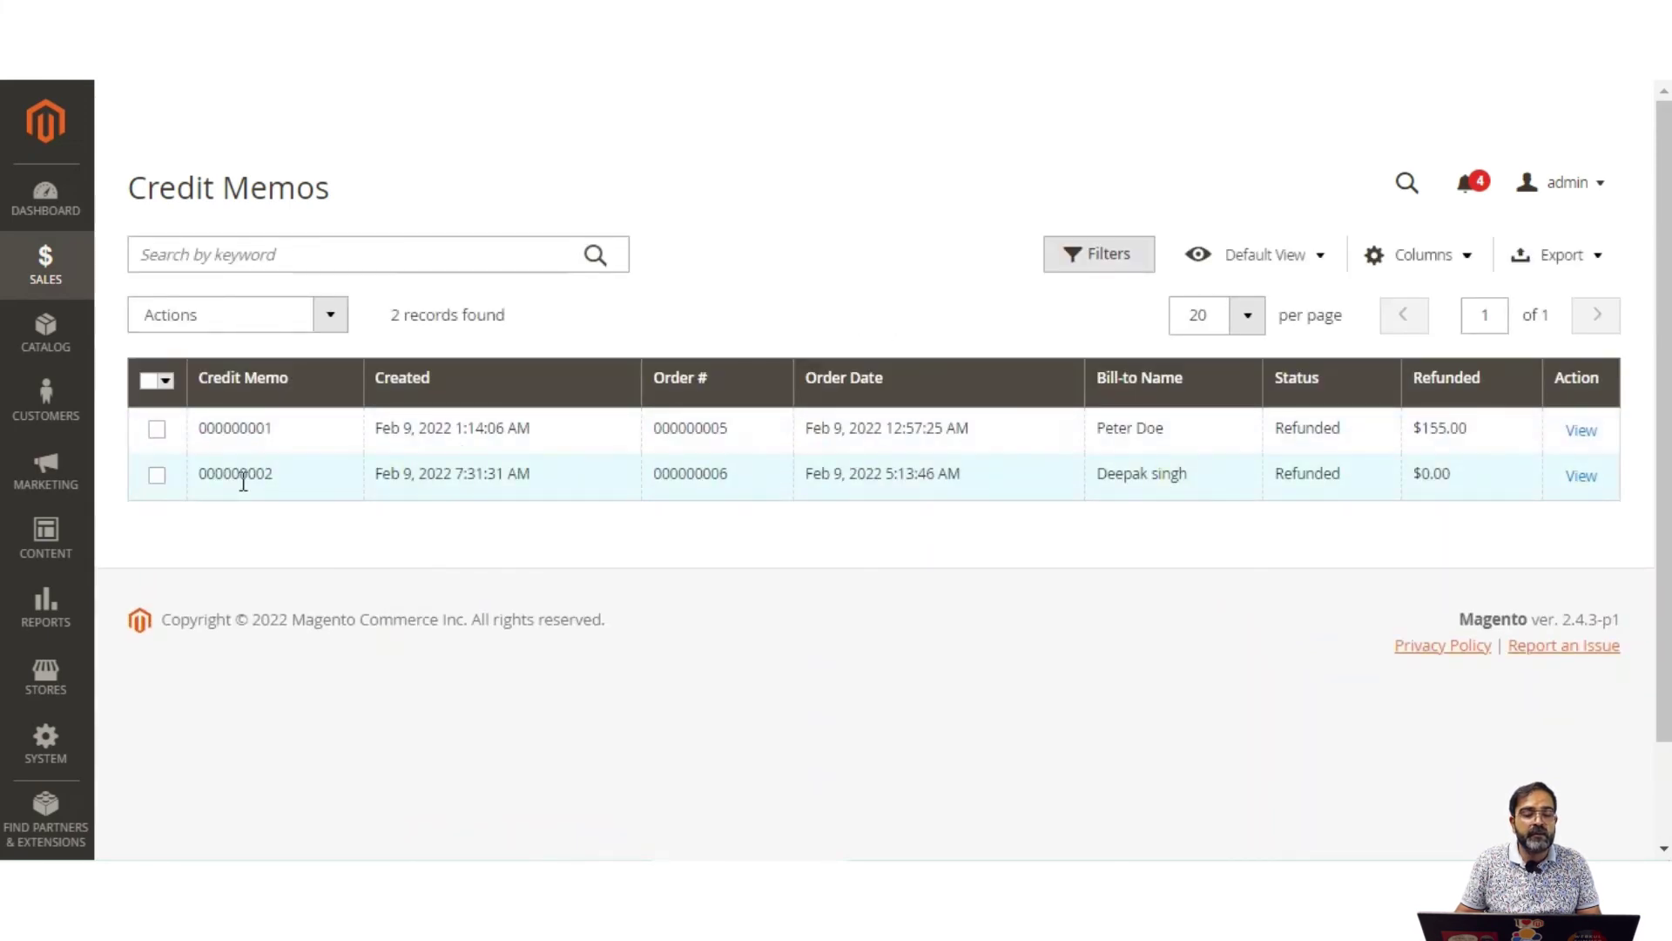
# Step: Open the newest pending order from the Orders list and submit an invoice for it without emailing a copy
pyautogui.click(43, 261)
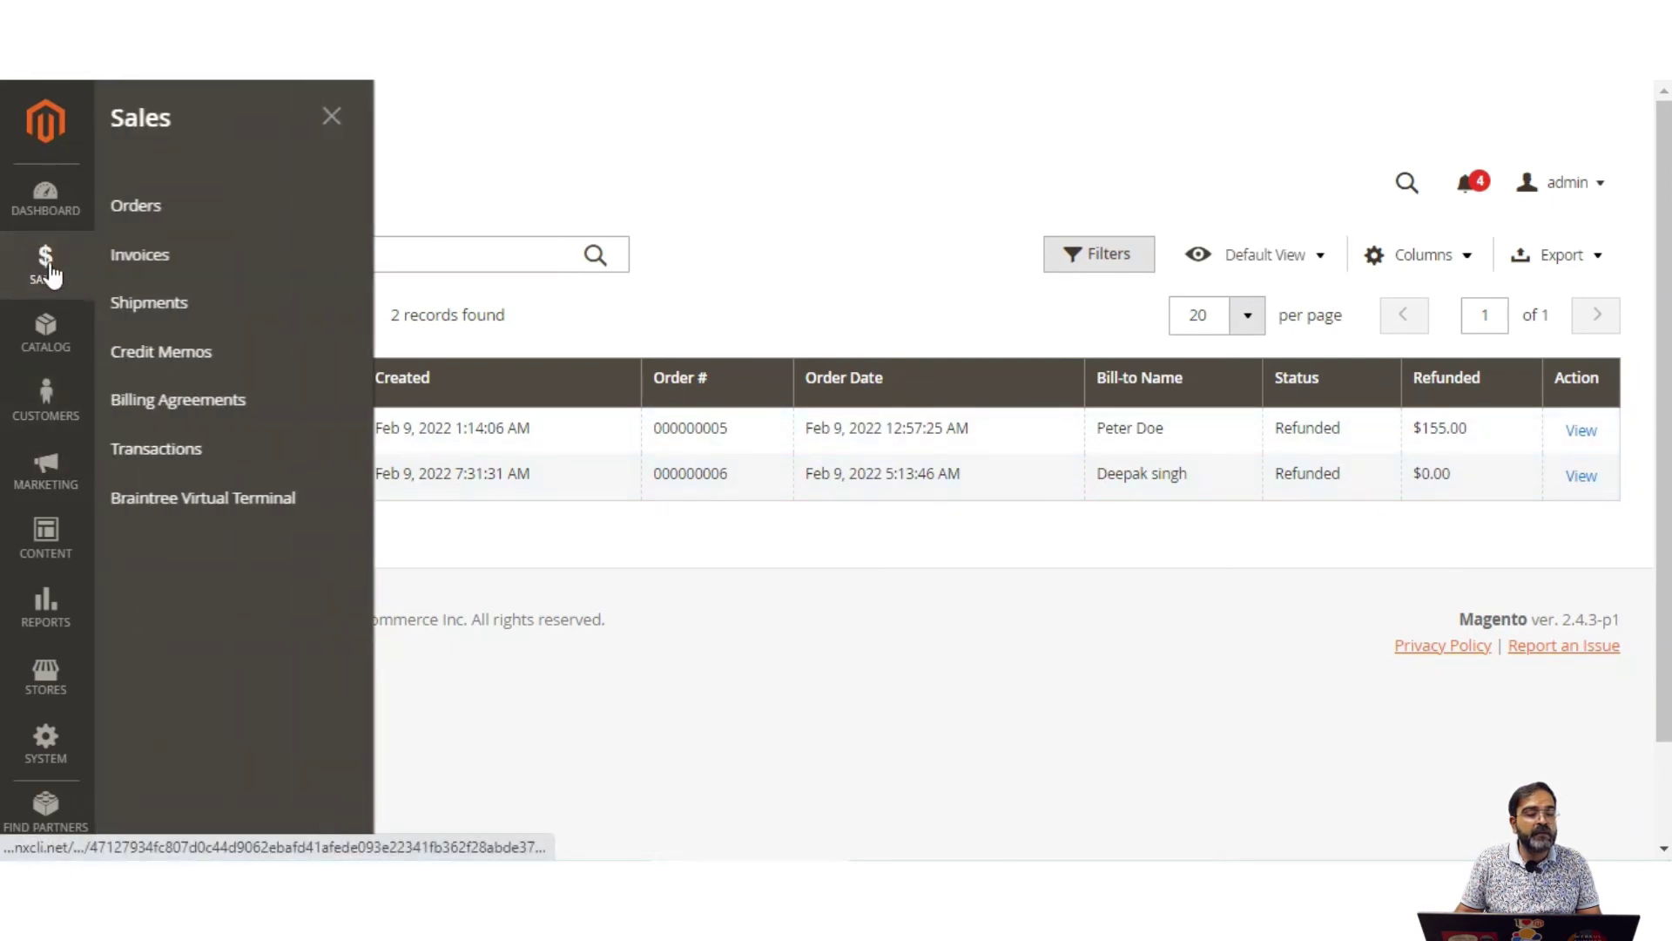
pyautogui.click(204, 225)
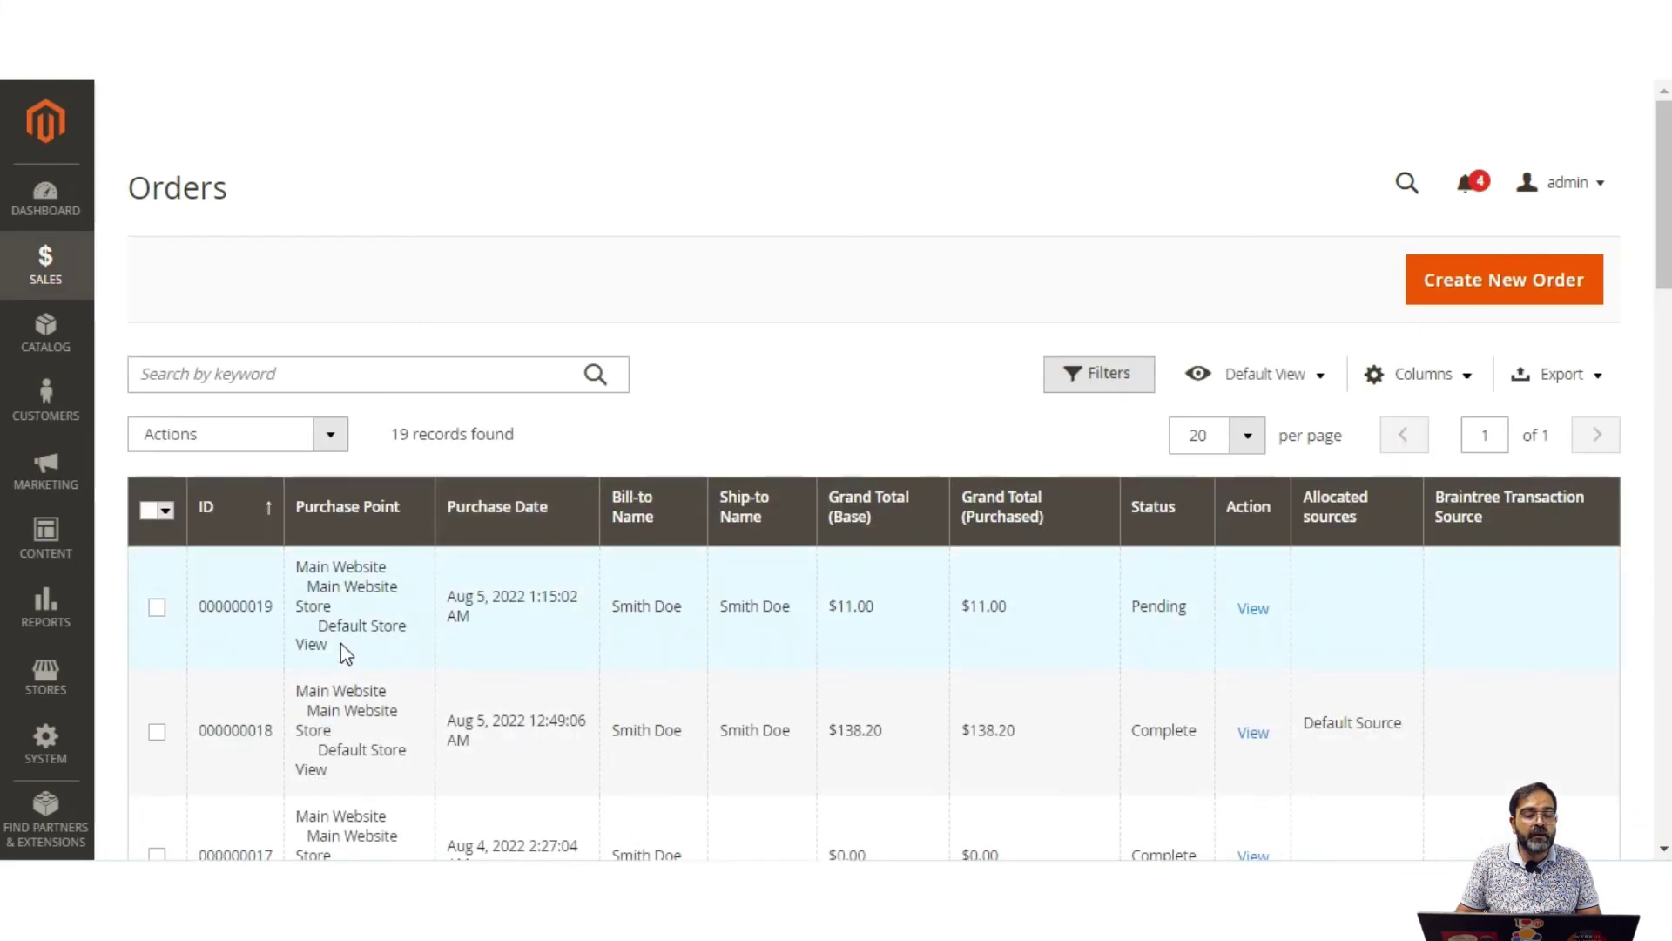
pyautogui.click(158, 609)
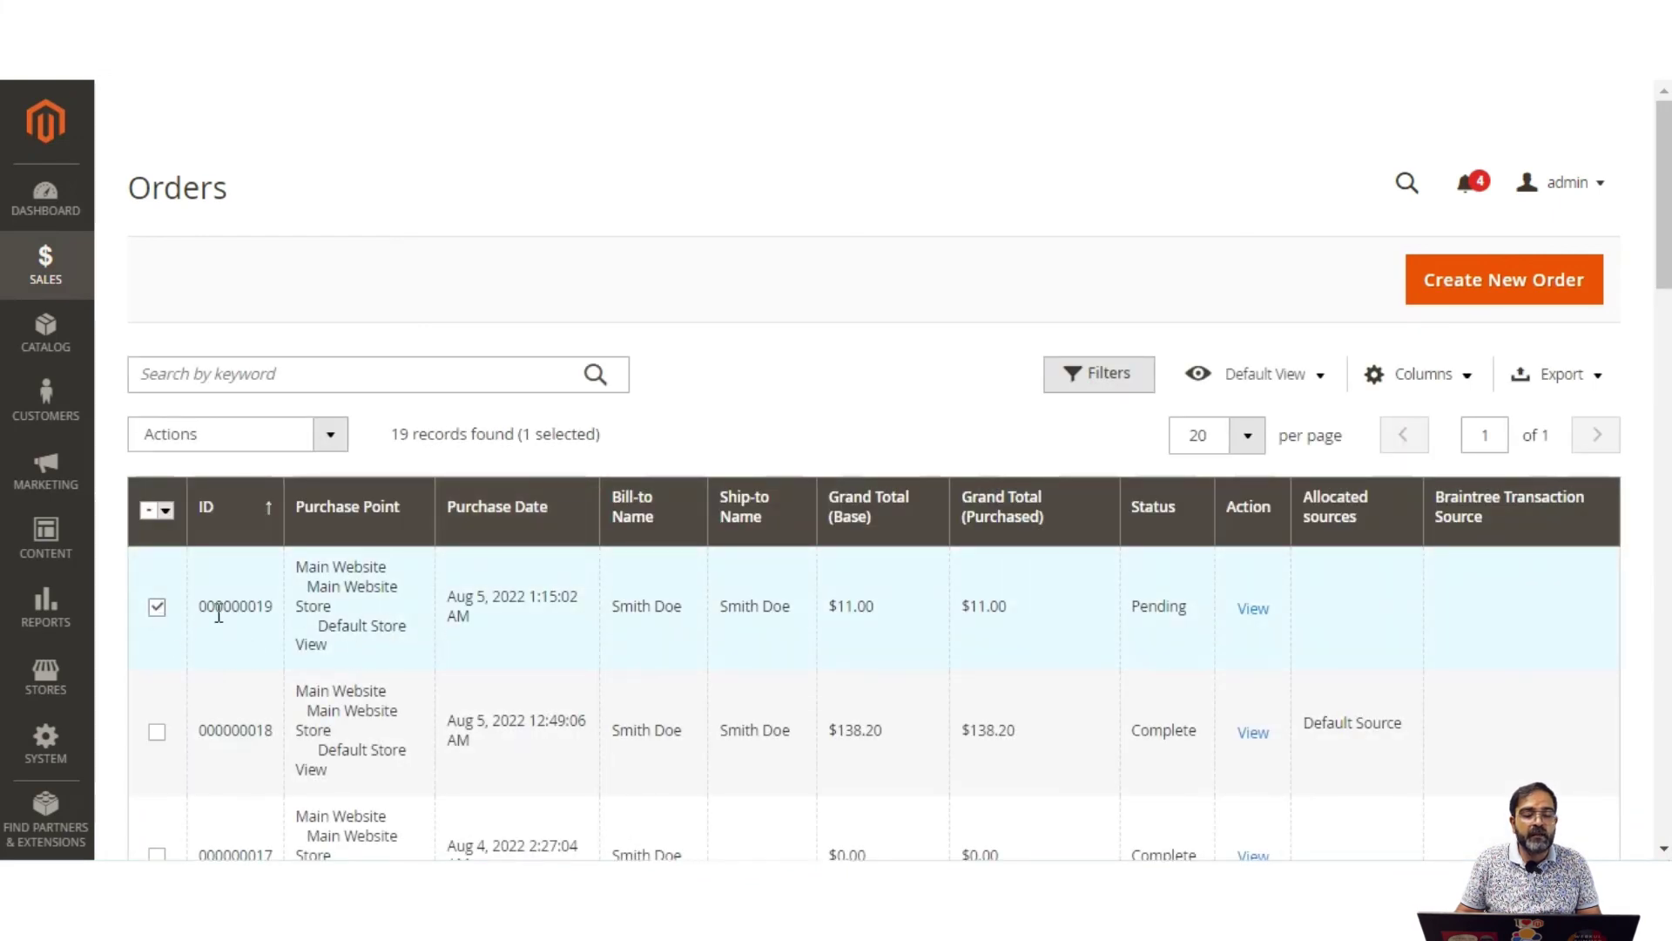
pyautogui.click(1251, 609)
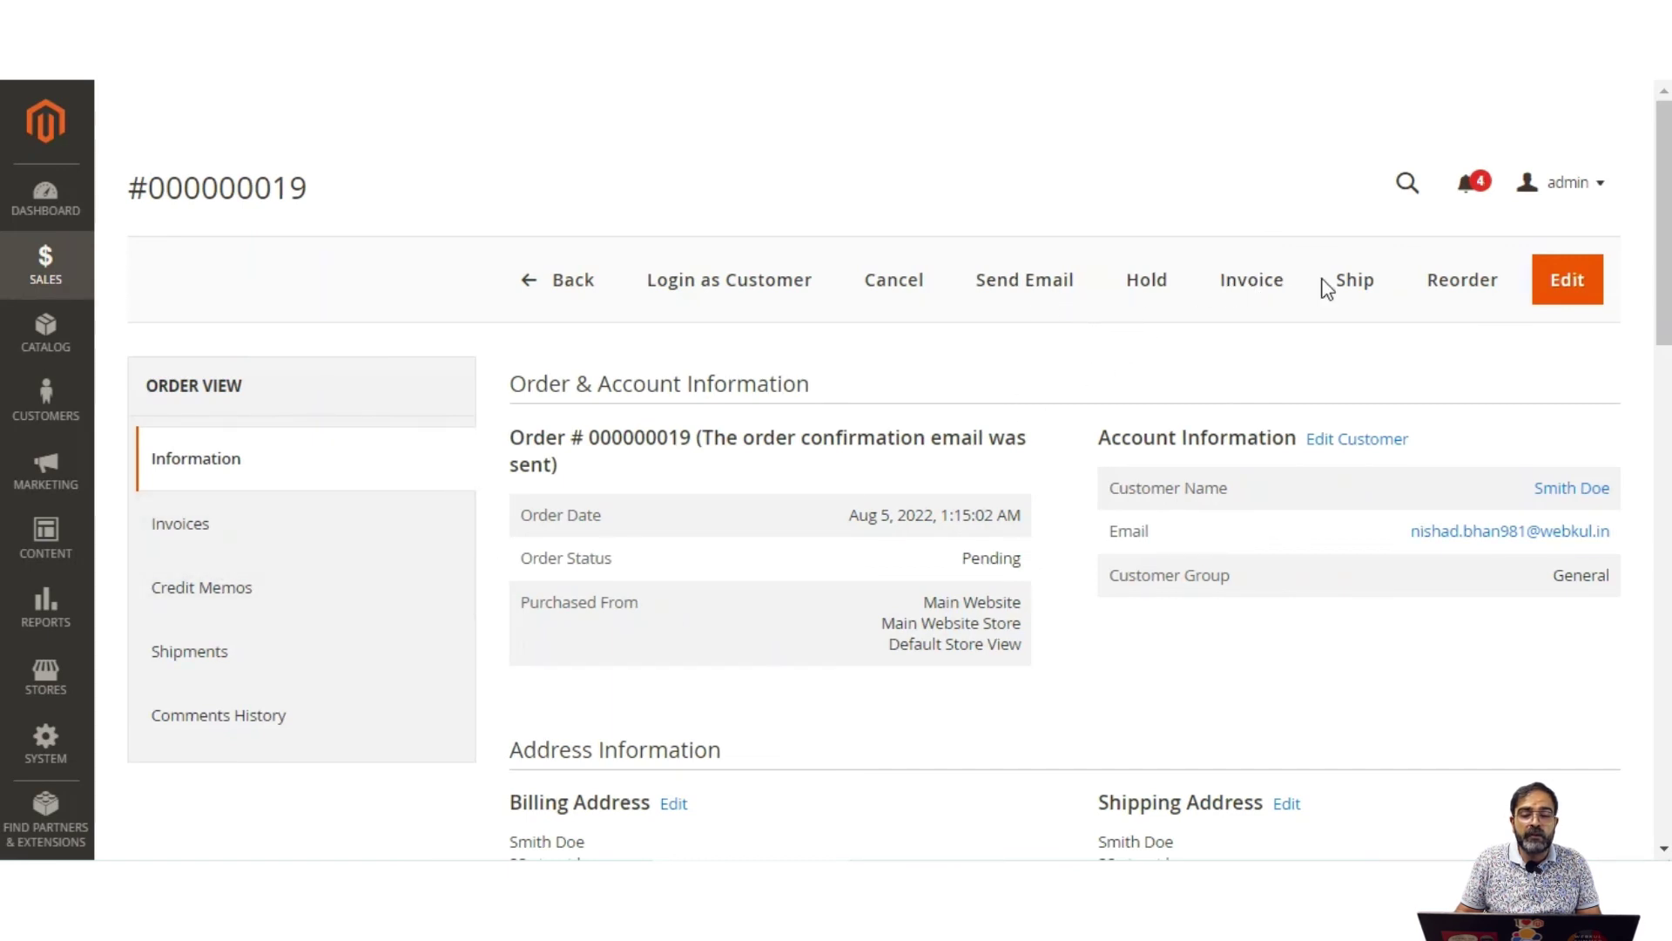
pyautogui.click(1253, 291)
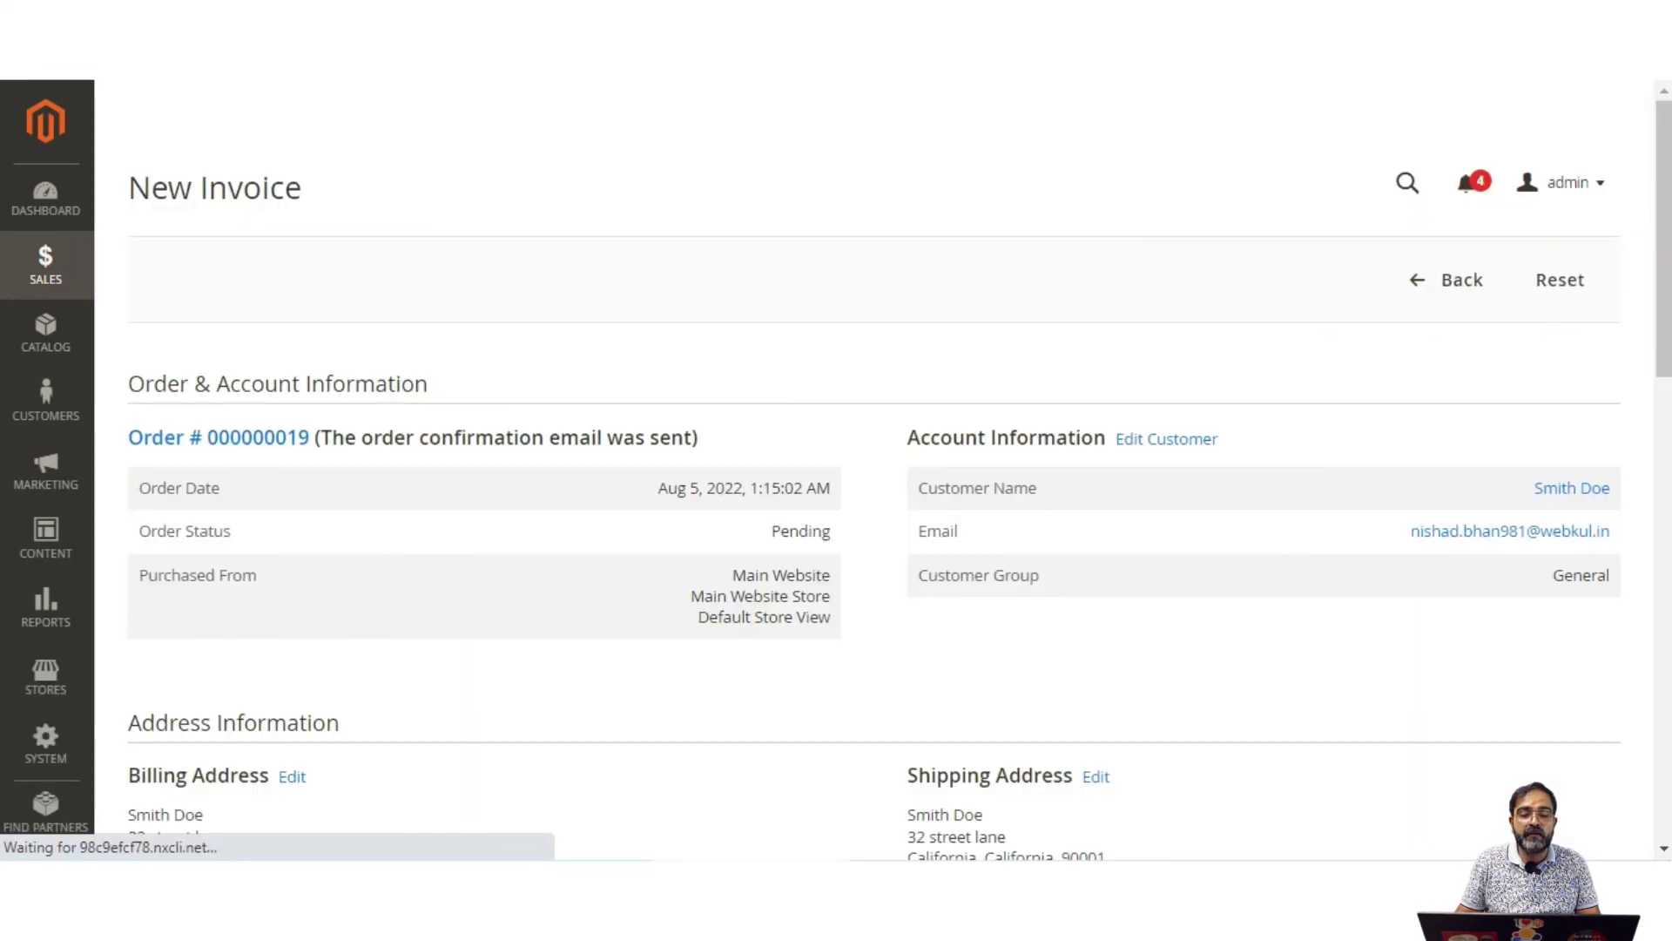
pyautogui.scroll(-3, 1251, 291)
pyautogui.scroll(-10, 871, 470)
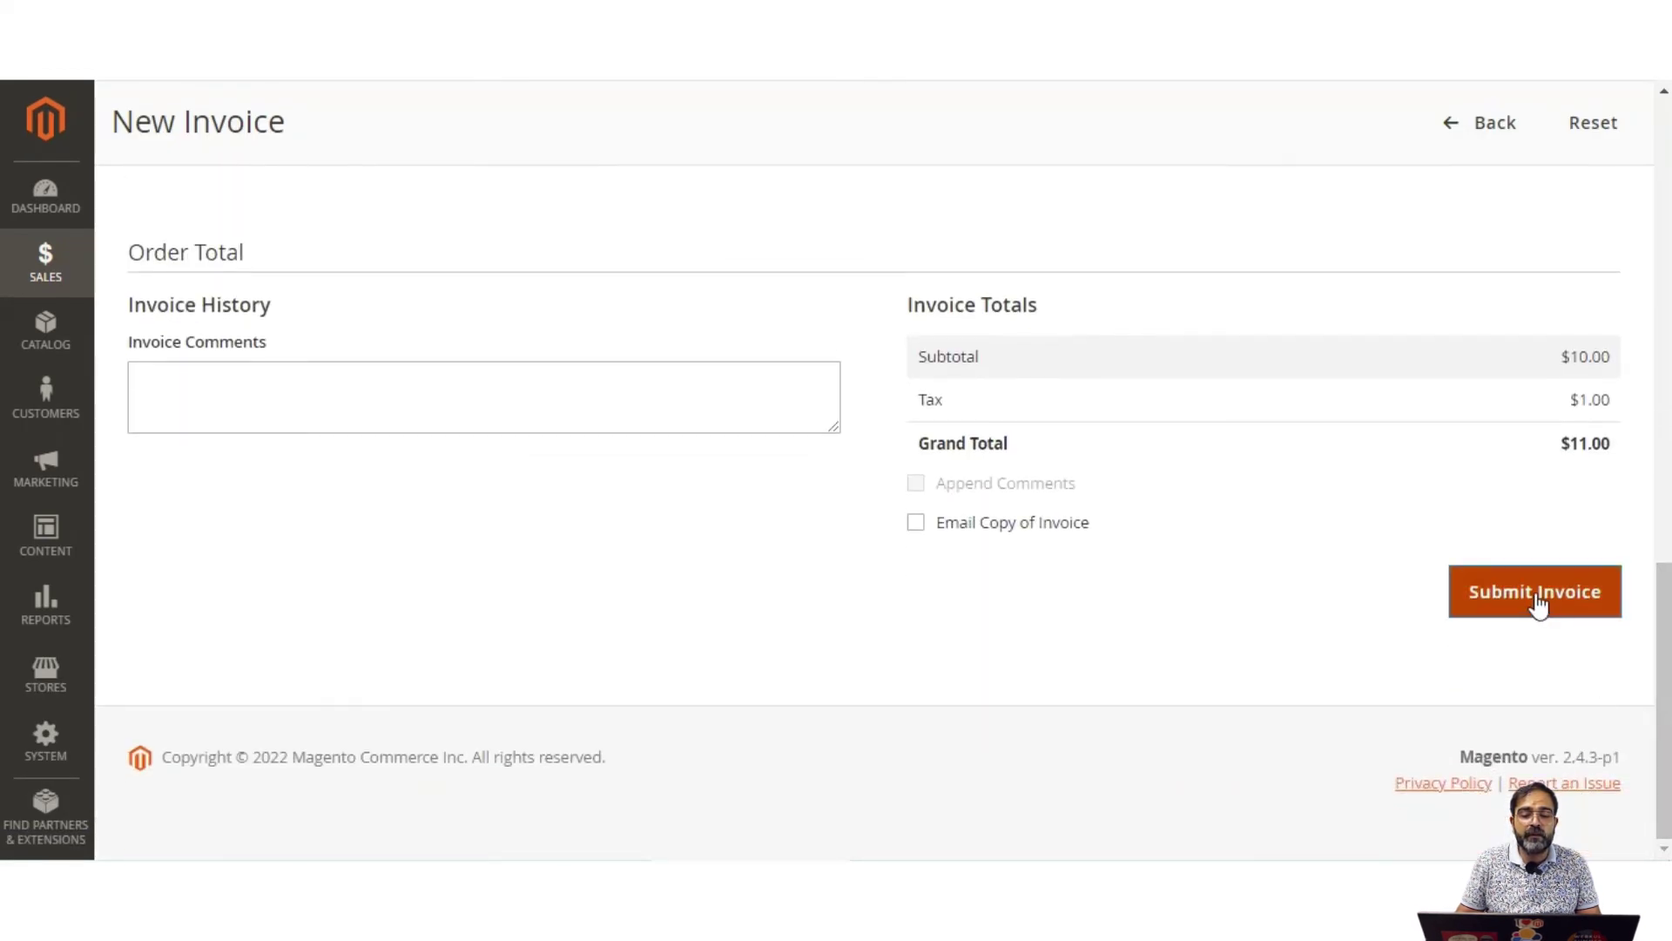
pyautogui.click(1533, 592)
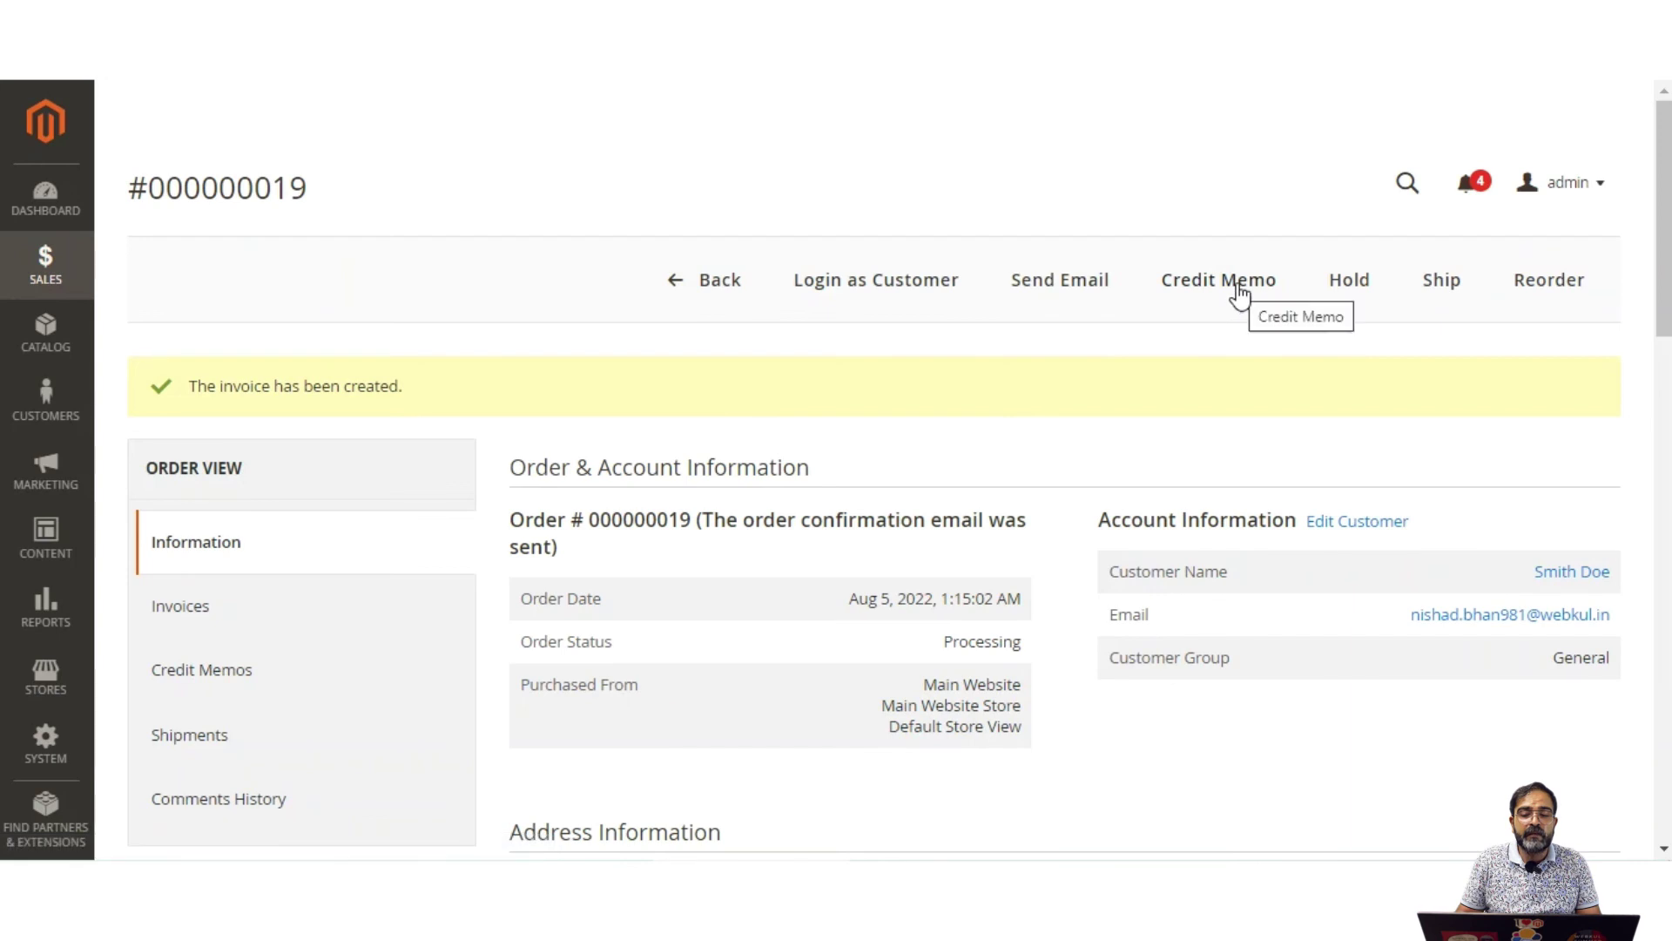
# Step: Create an offline credit memo for the invoiced order, refunding 1 Battery Non-Rechargeable and returning it to stock, without emailing a copy
pyautogui.click(1241, 296)
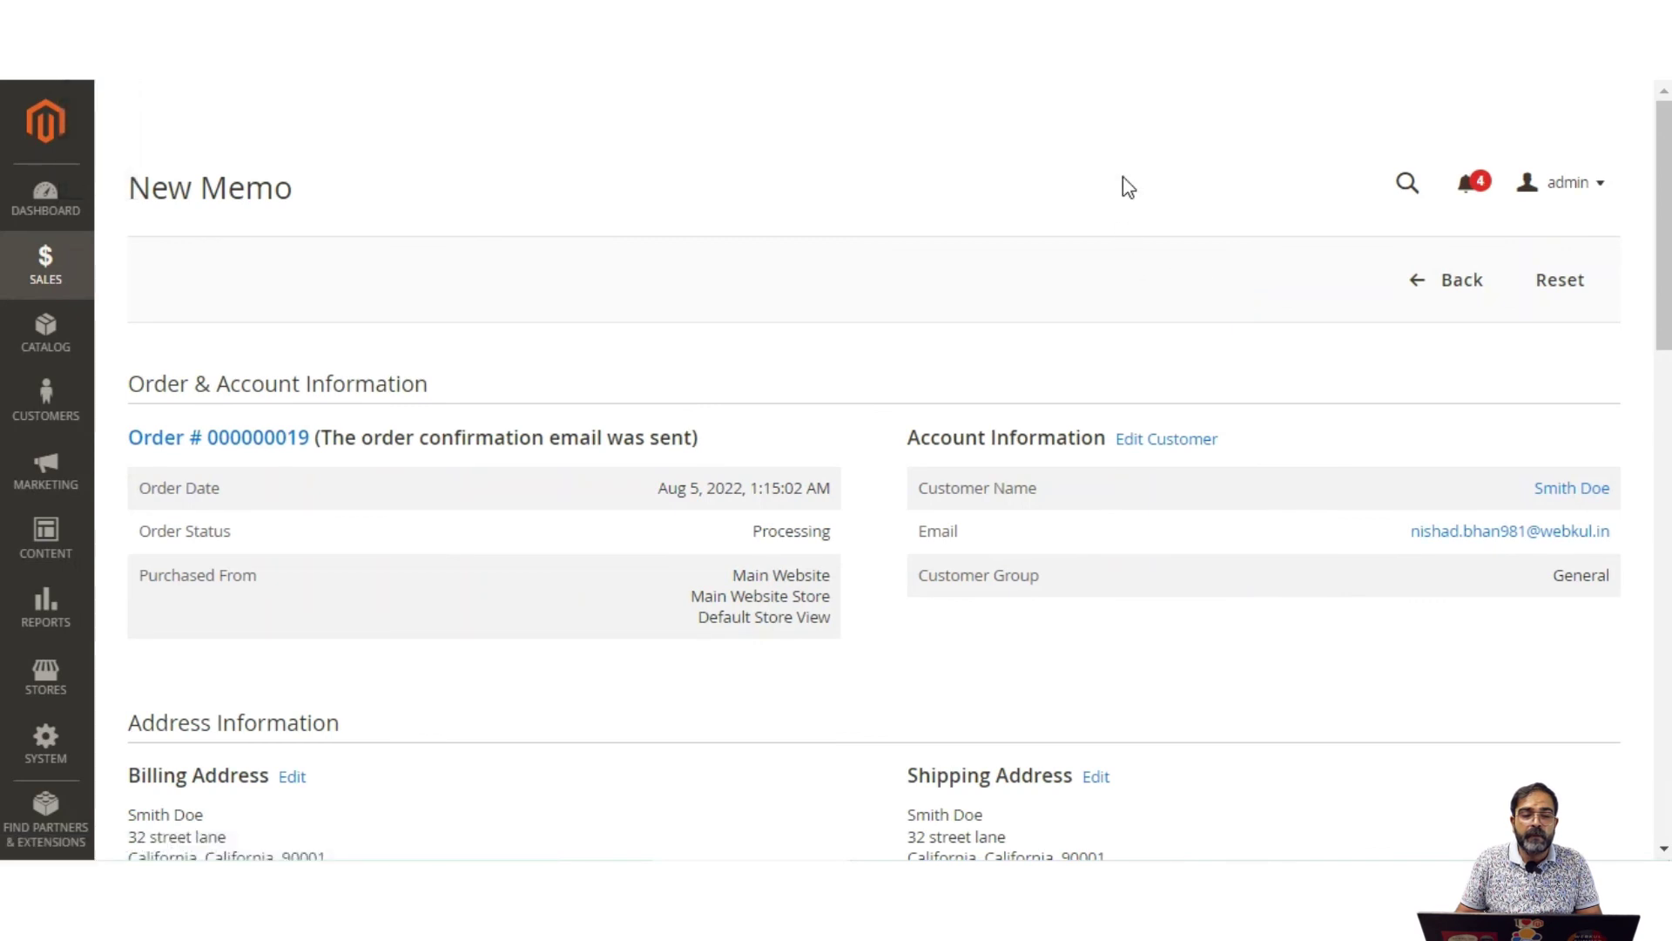
pyautogui.scroll(-8, 871, 479)
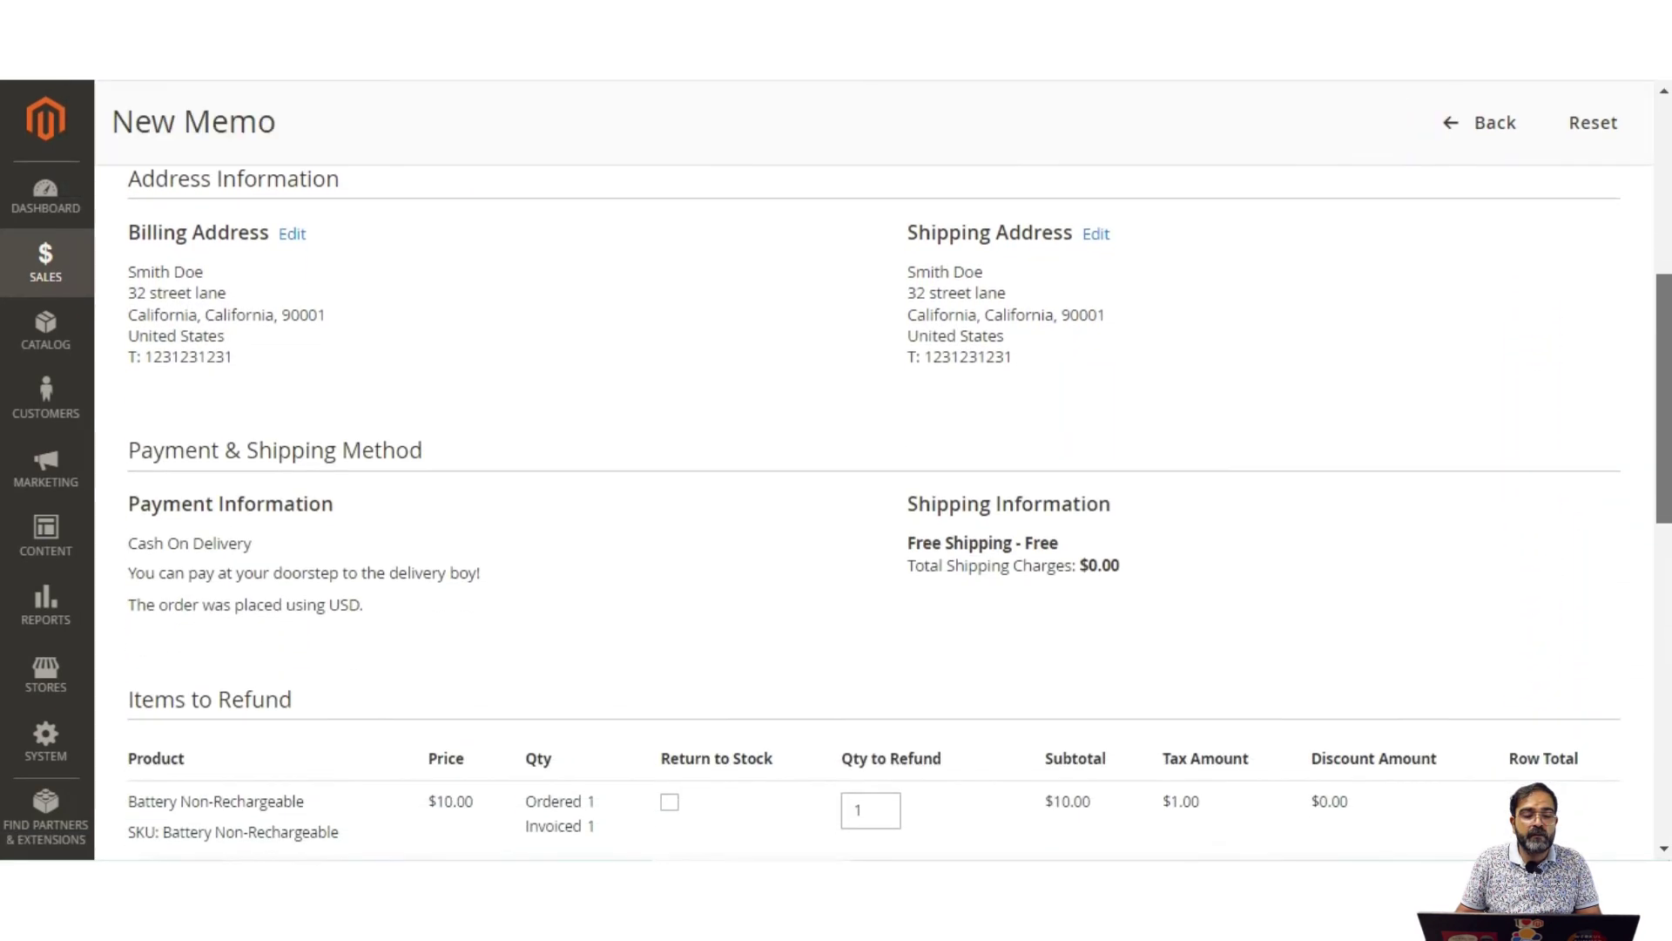
pyautogui.scroll(-2, 1277, 529)
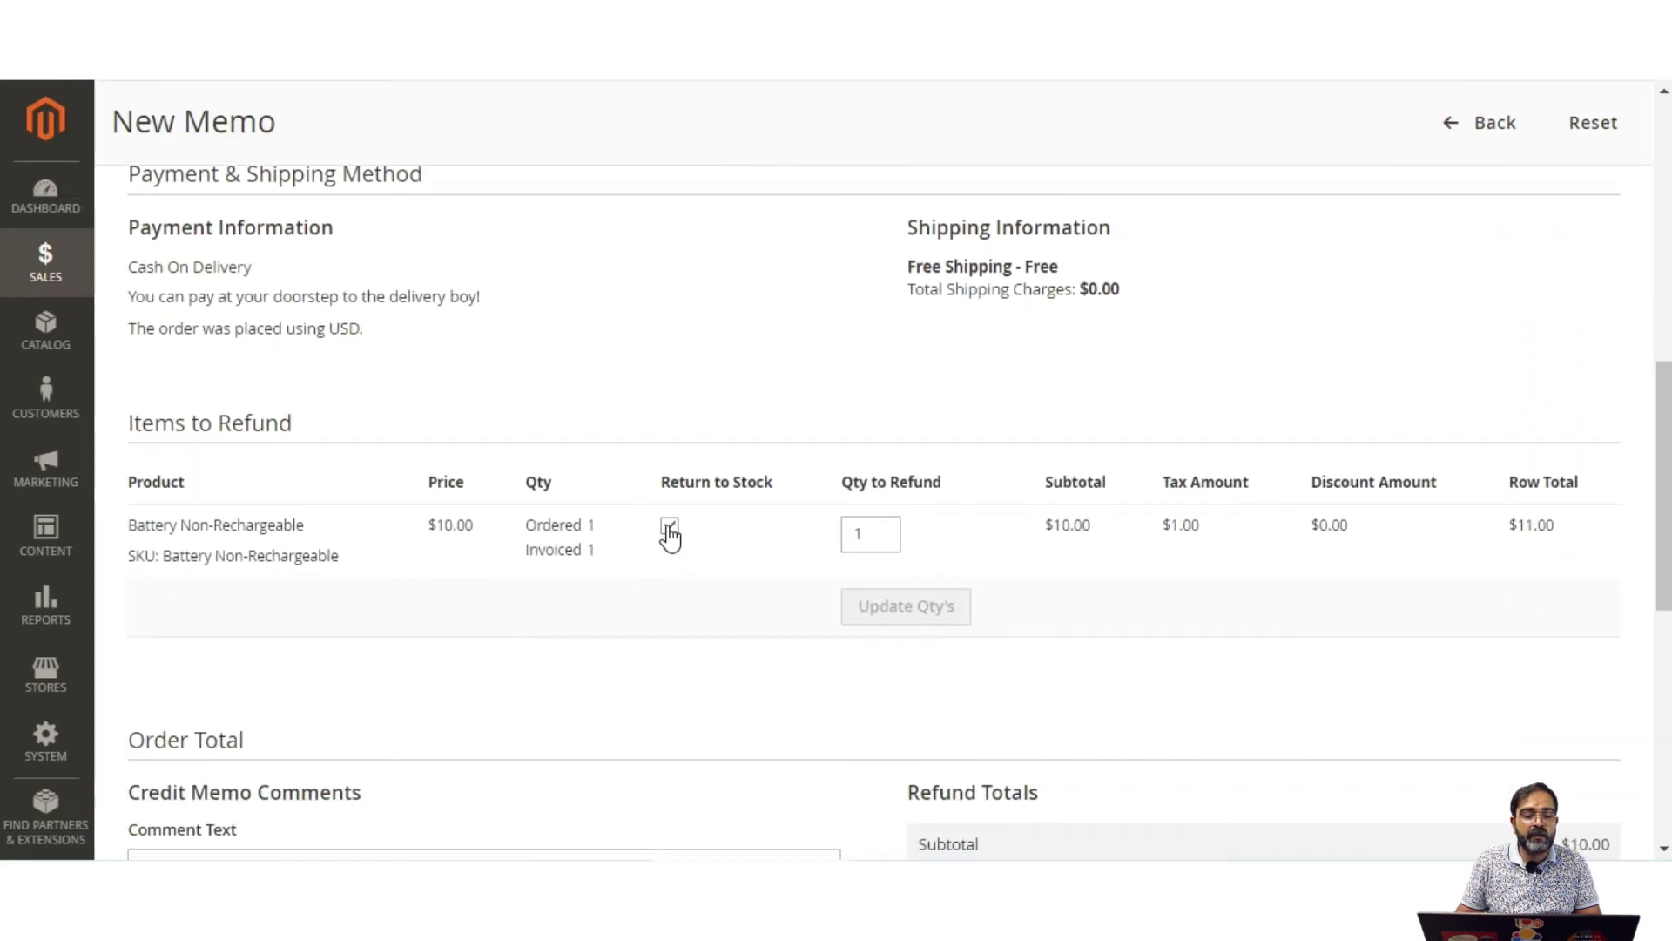
pyautogui.scroll(-2, 771, 566)
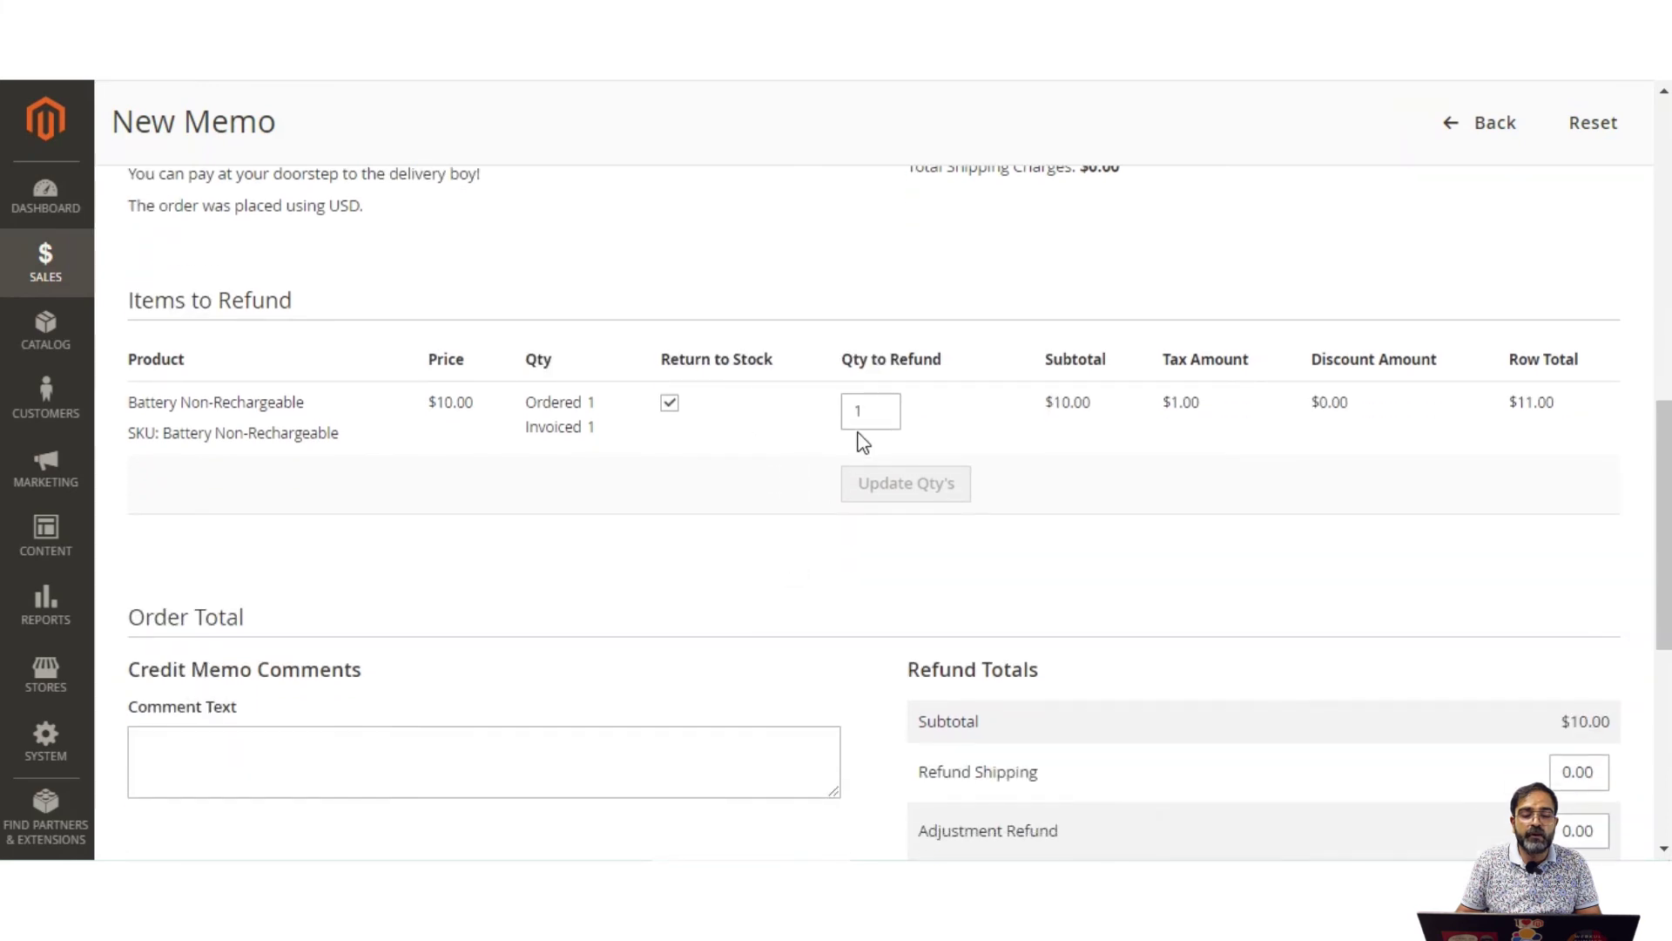
pyautogui.scroll(-6, 932, 505)
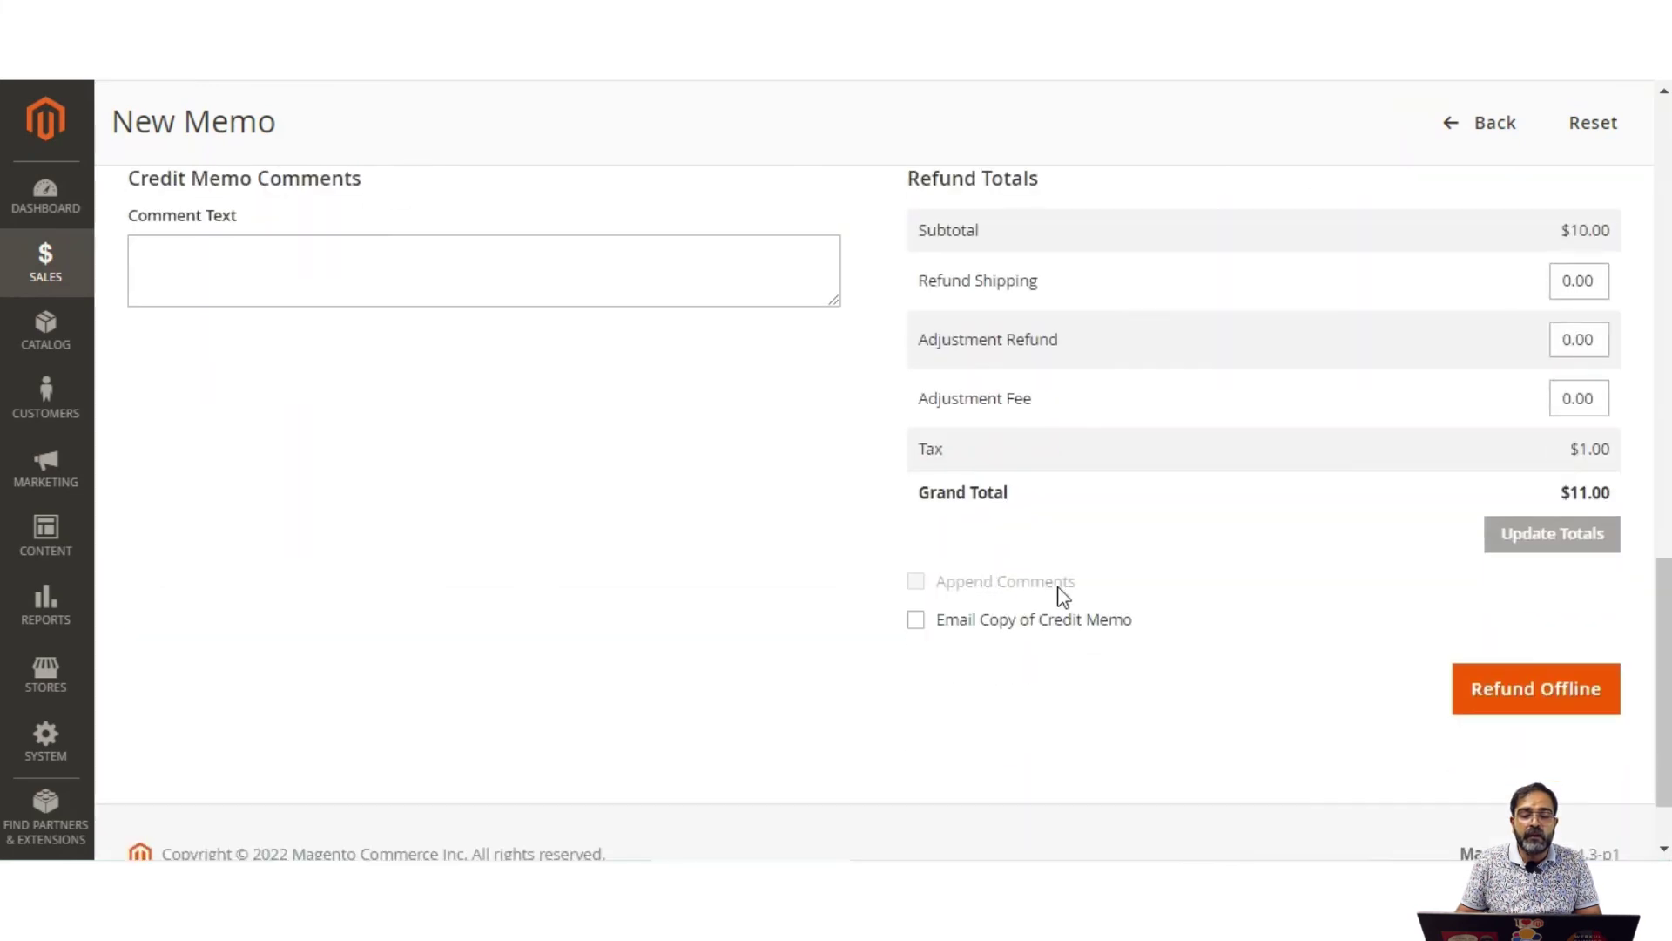
pyautogui.click(1506, 699)
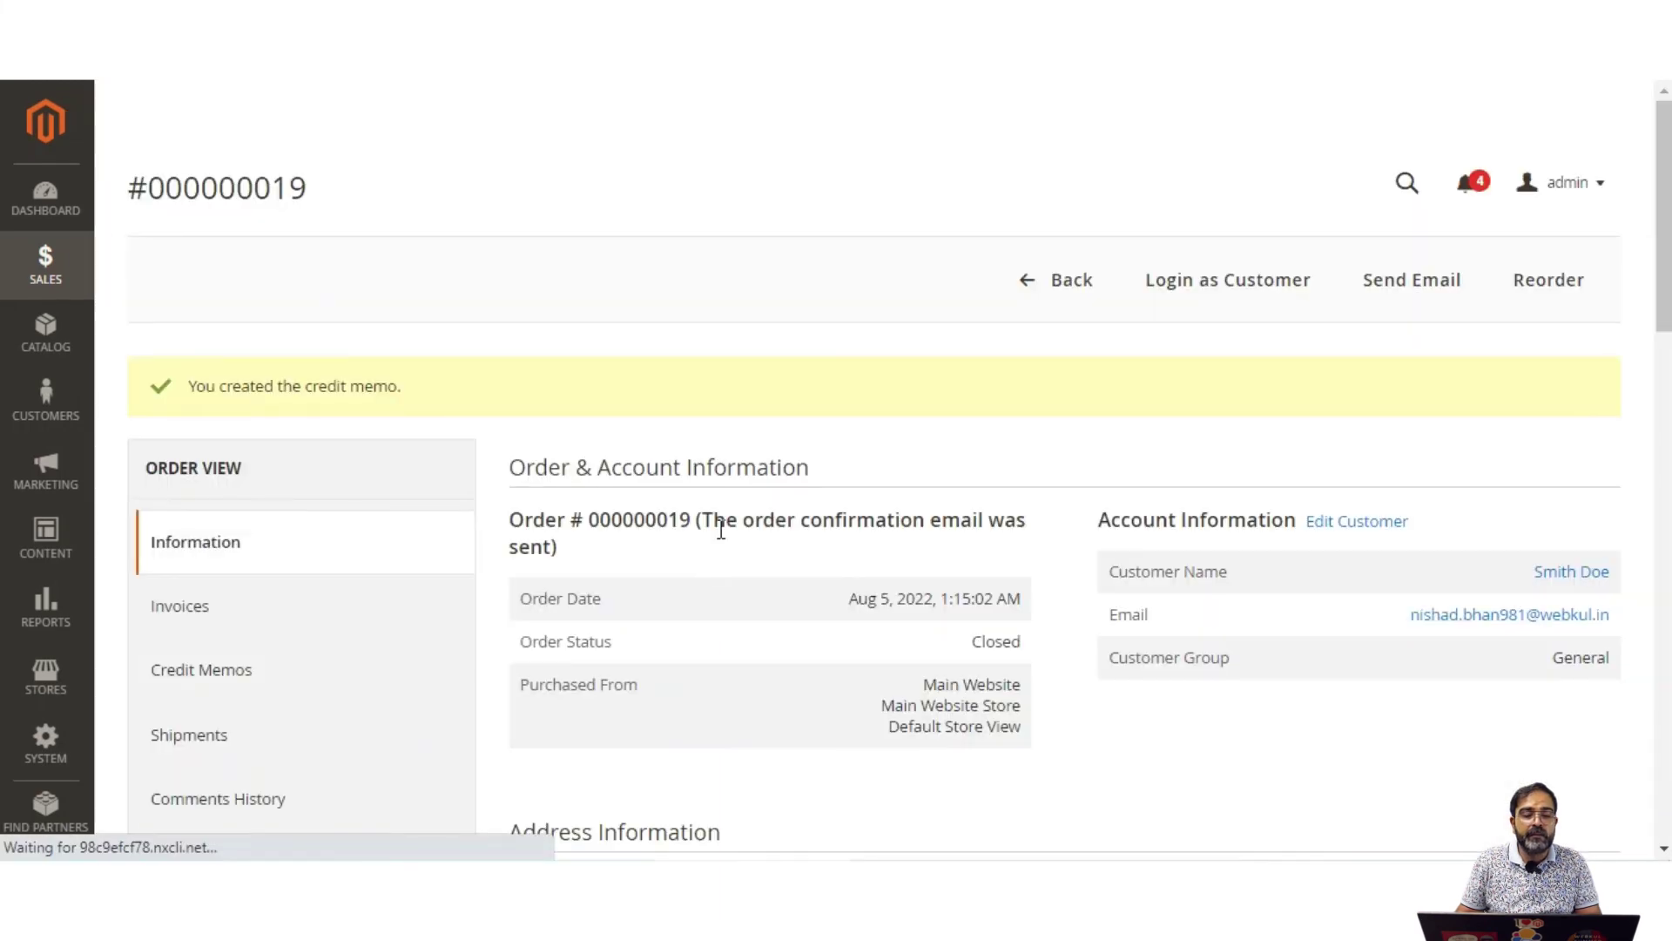
# Step: Open the new credit memo from the order's own Credit Memos list and review its details and grand total
pyautogui.scroll(-6, 719, 530)
pyautogui.scroll(6, 399, 506)
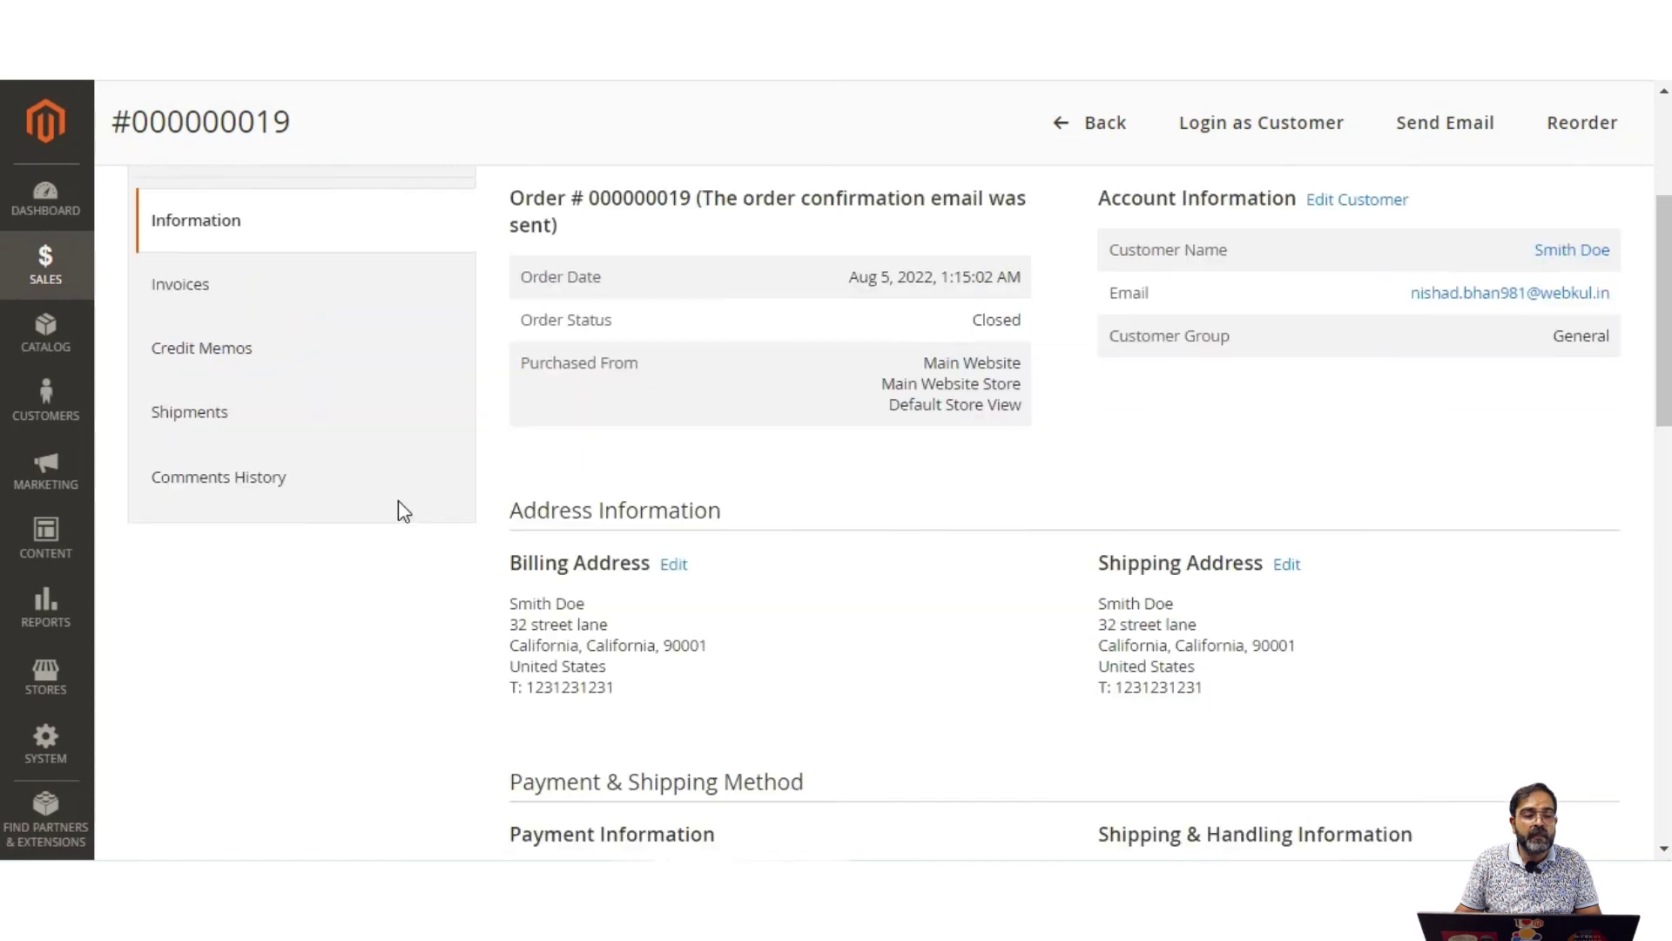
pyautogui.click(263, 429)
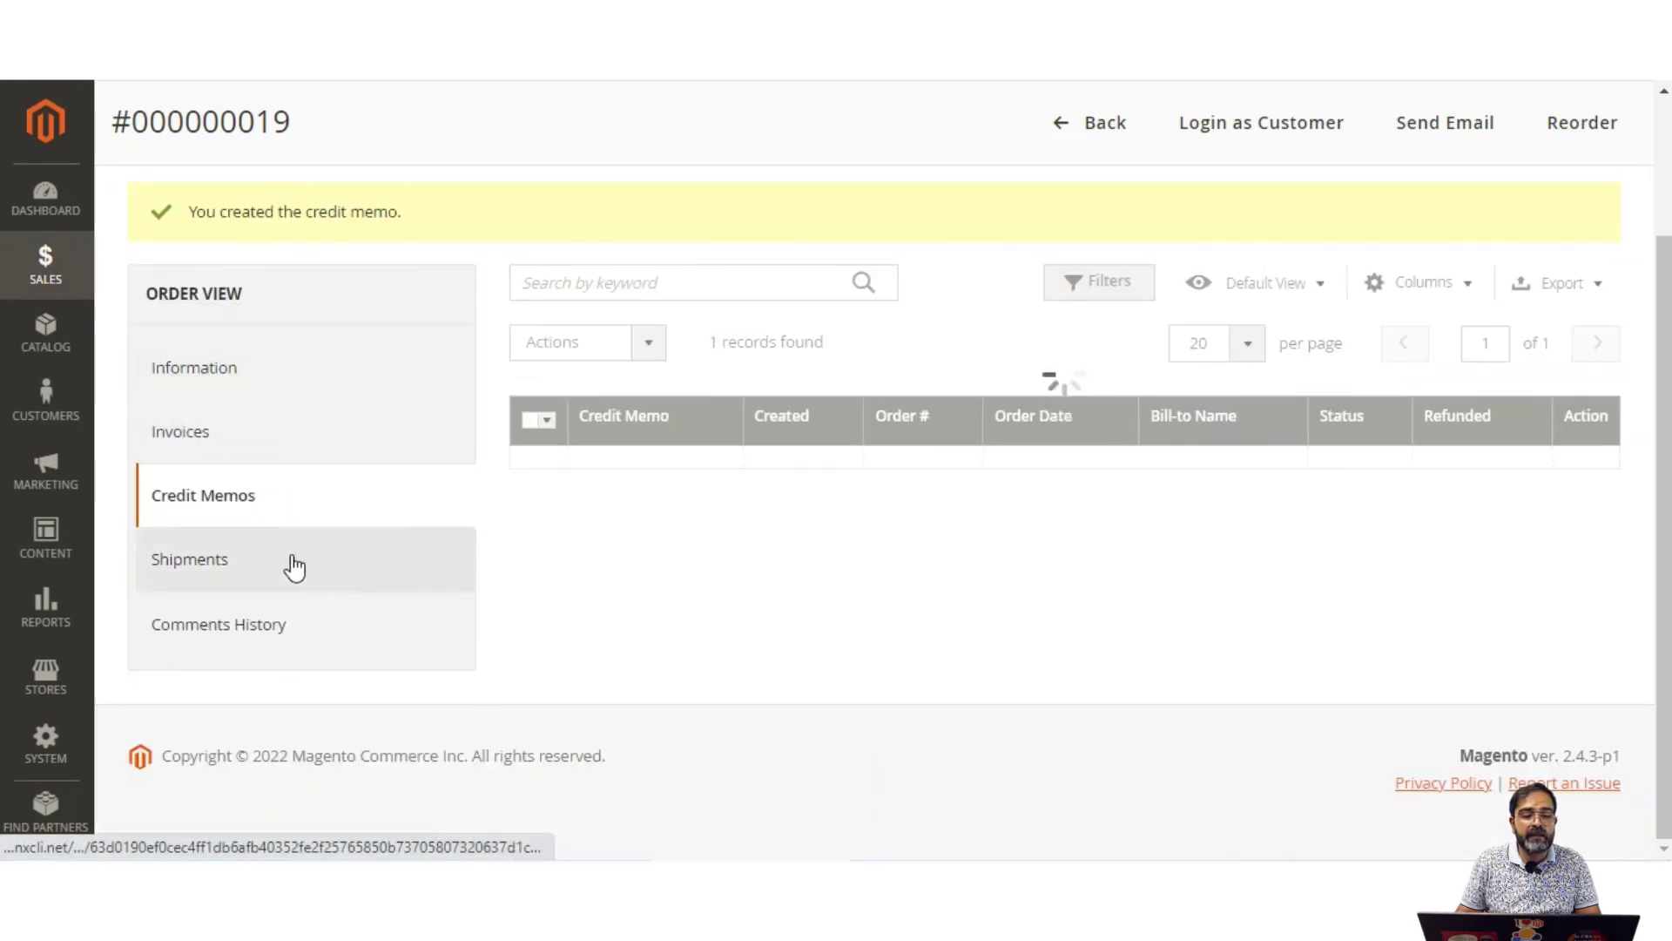
pyautogui.click(1580, 471)
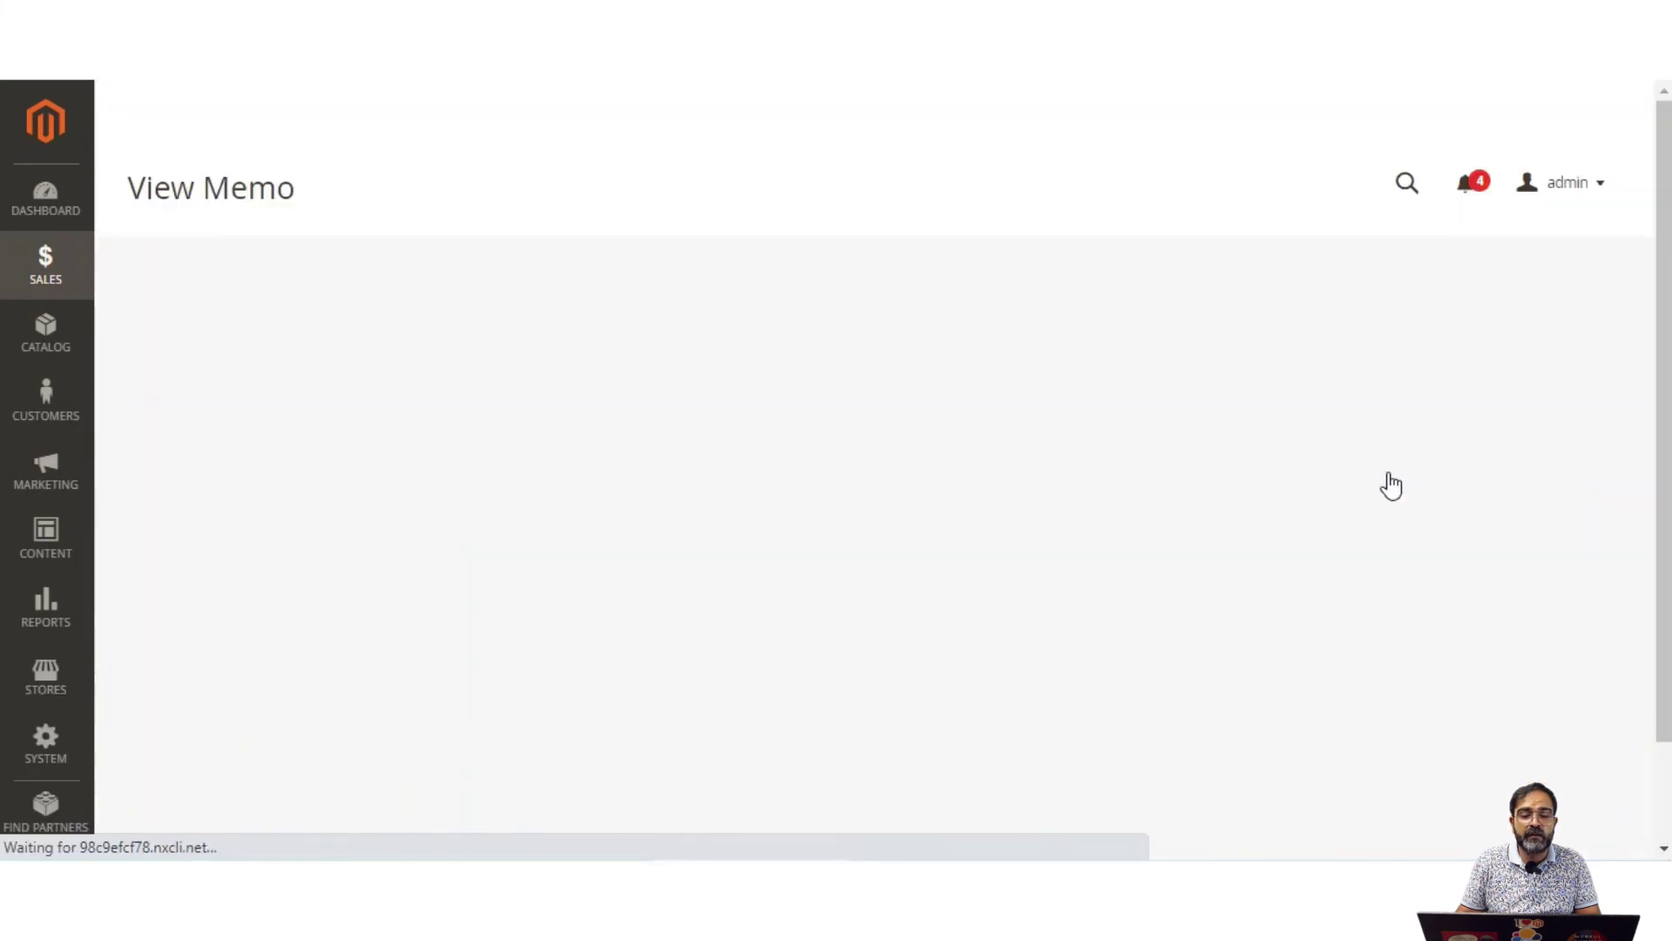
pyautogui.scroll(-1, 871, 621)
pyautogui.scroll(-15, 871, 621)
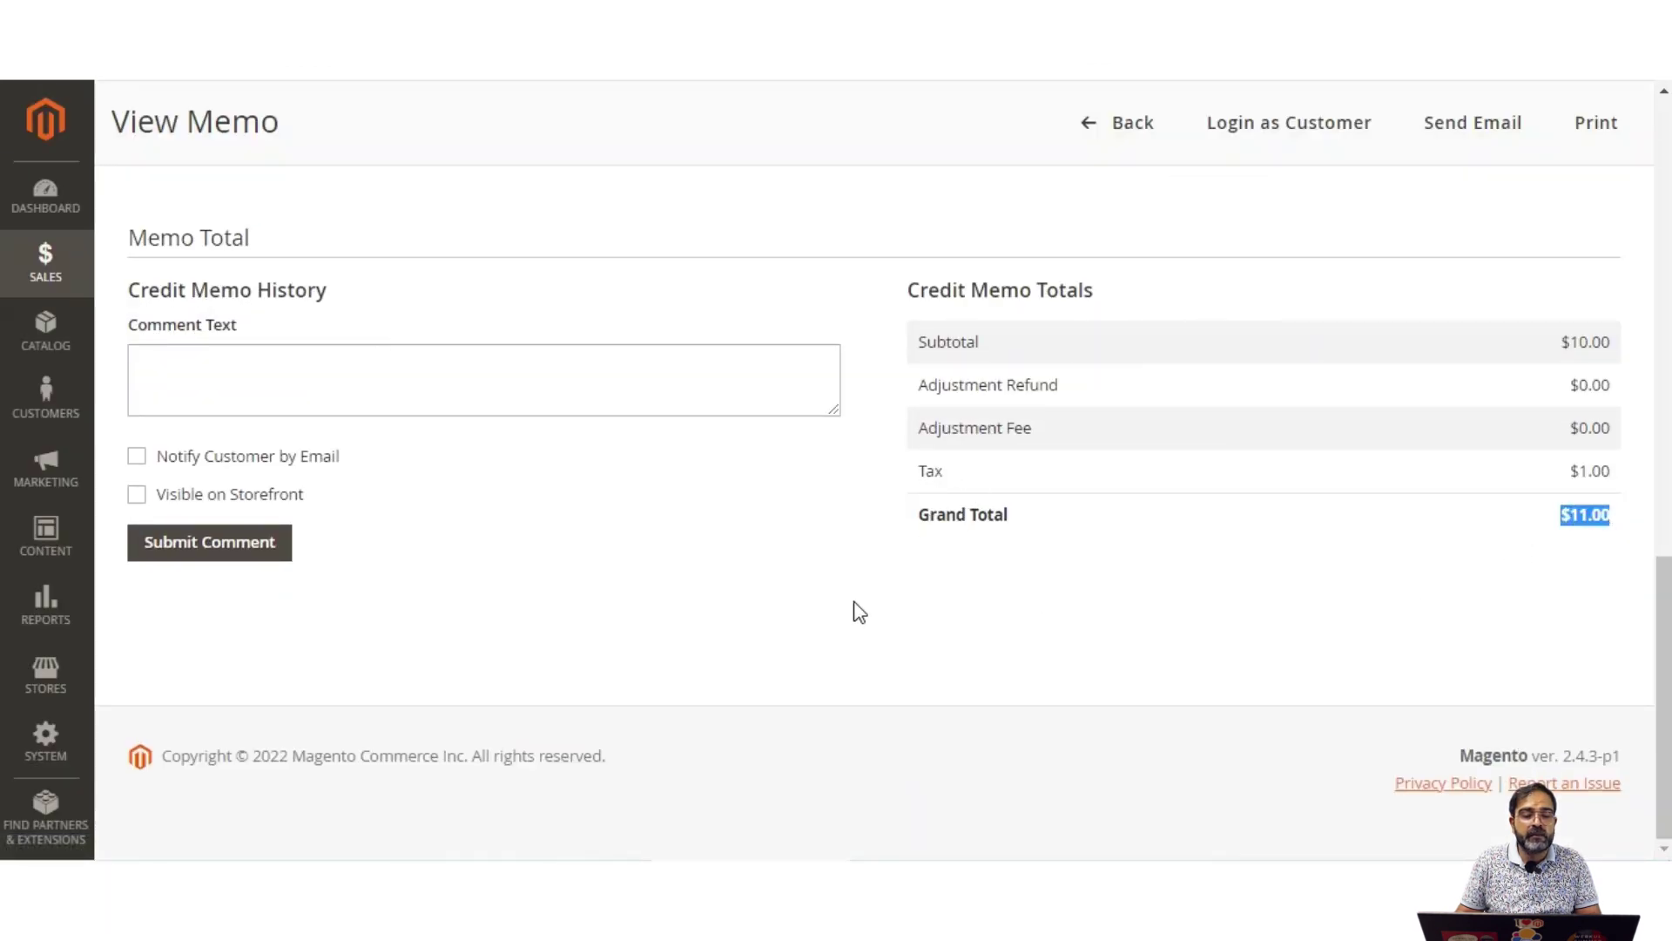
pyautogui.scroll(15, 859, 612)
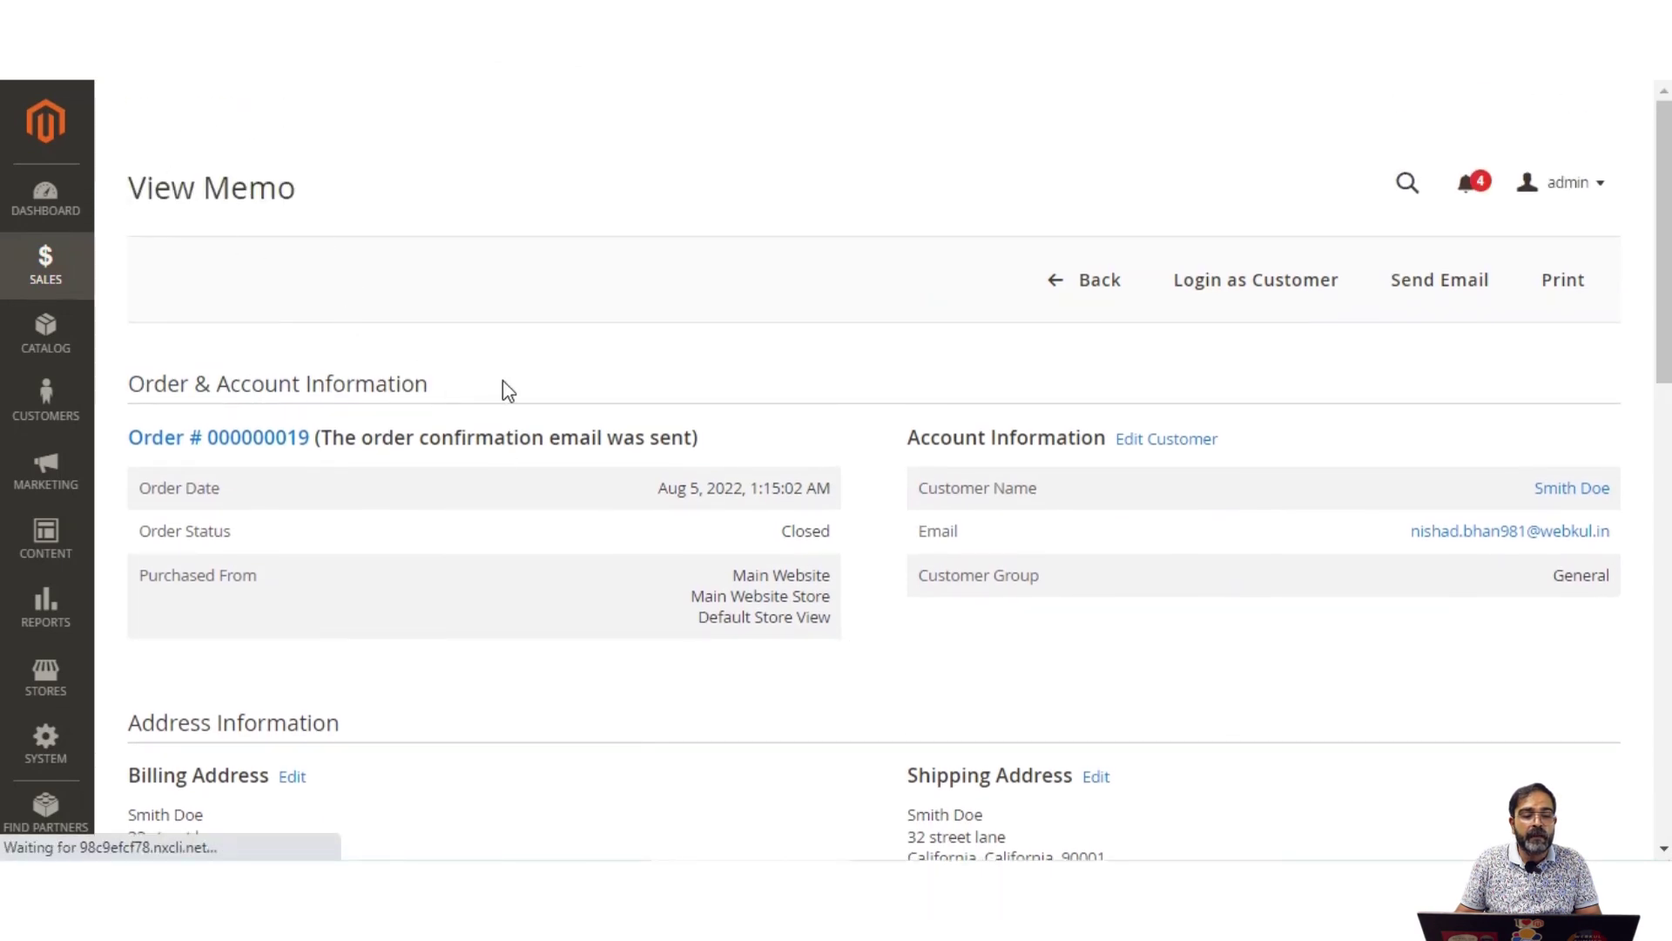
# Step: Check the refund status and amount in the order's Credit Memos list, view the memo again, and return to the order
pyautogui.scroll(-2, 350, 530)
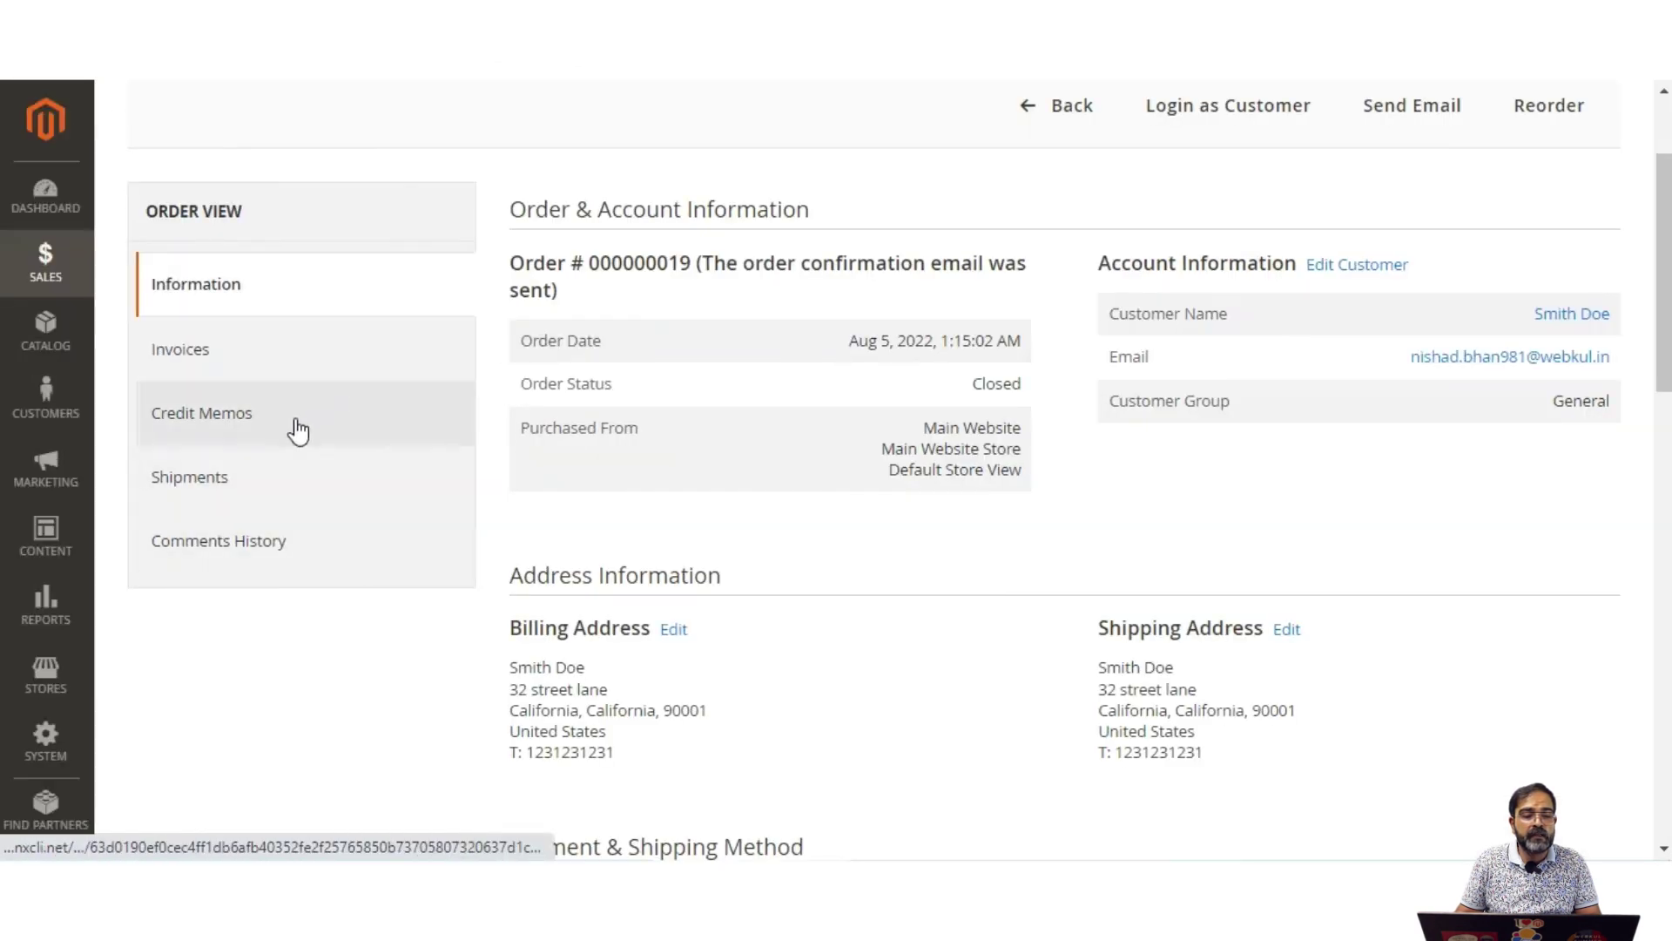
pyautogui.click(261, 428)
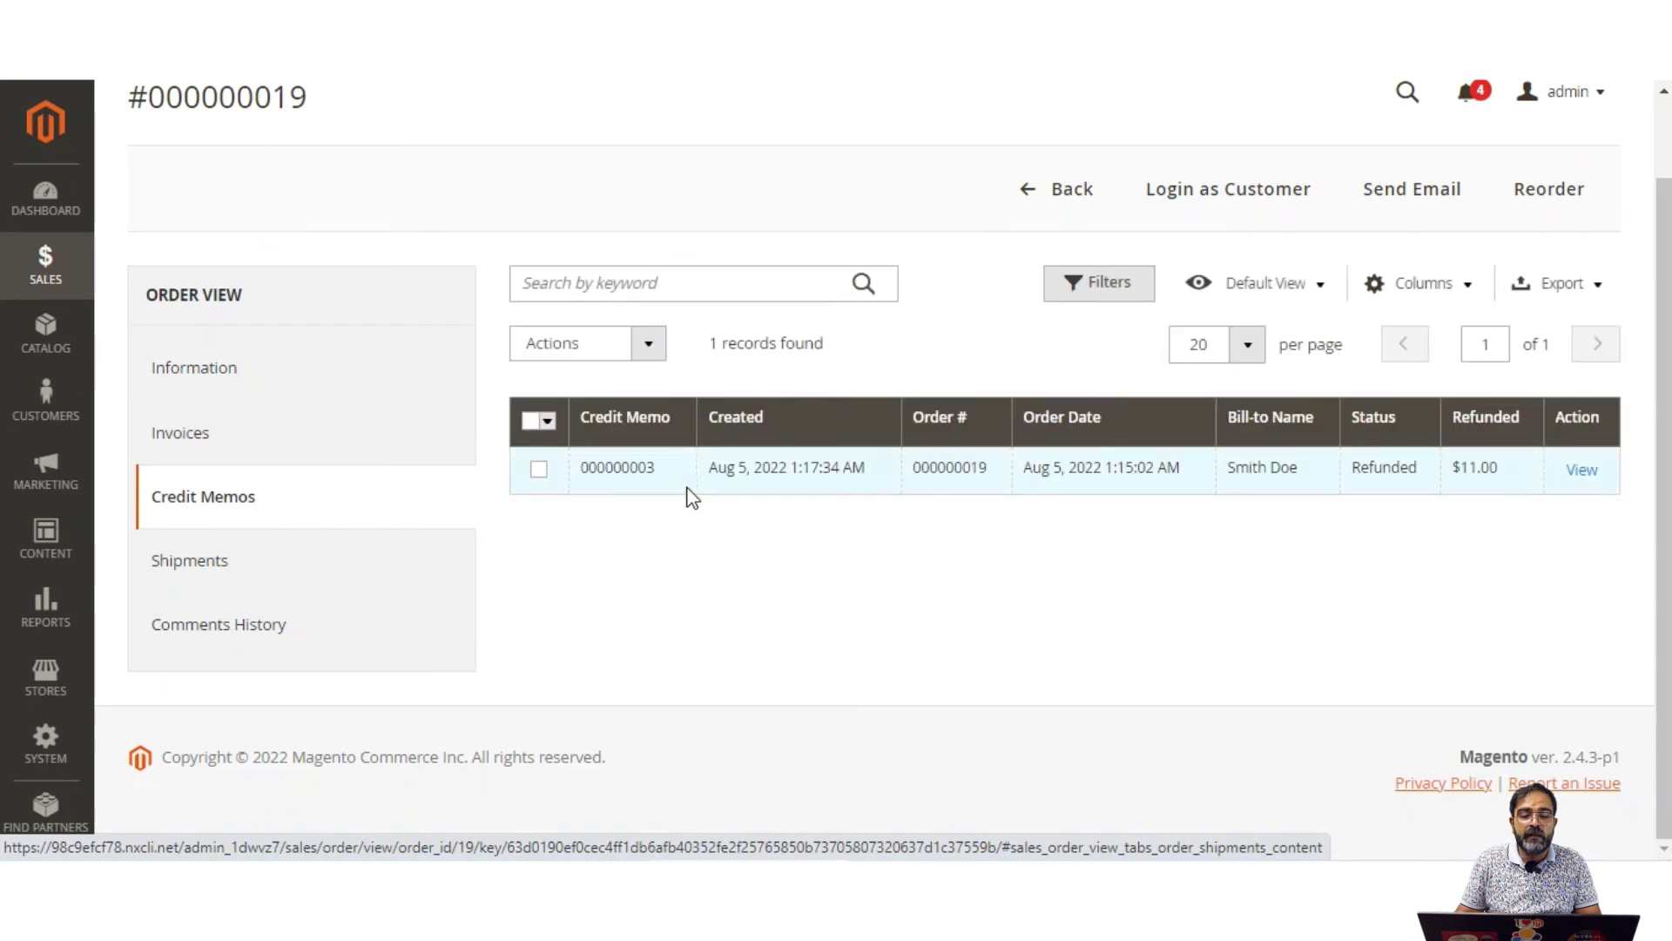
pyautogui.moveTo(1351, 471); pyautogui.dragTo(1499, 471)
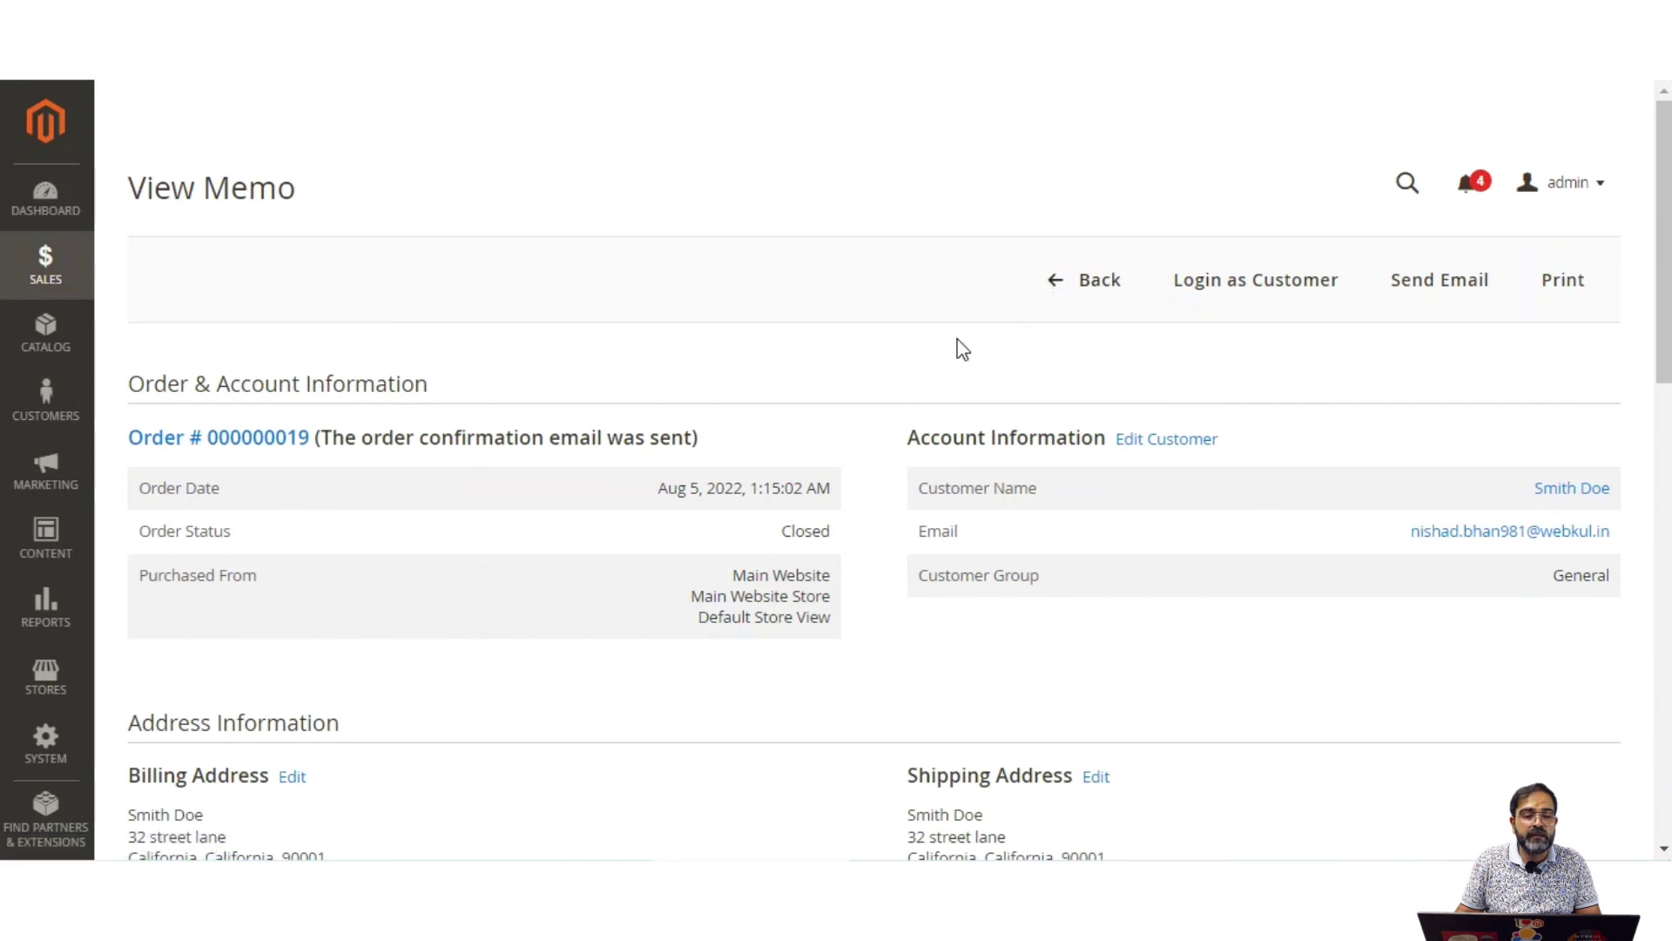
pyautogui.hotkey('alt', 'Left')
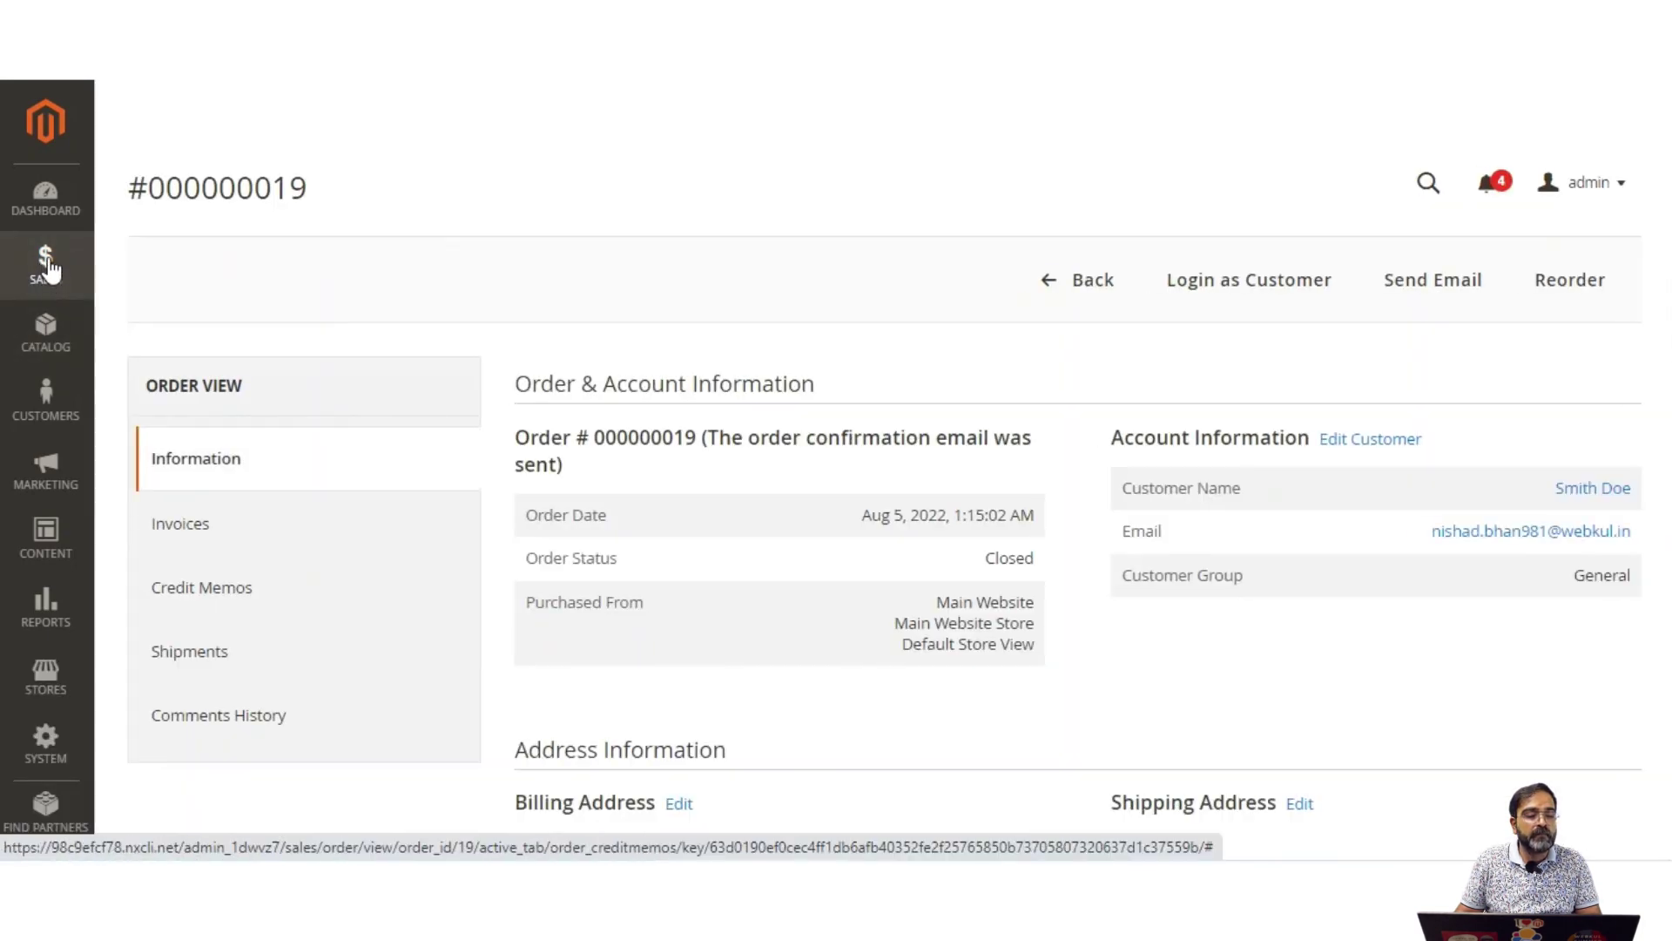
# Step: View the store-wide Credit Memos list and check which order the newest credit memo belongs to
pyautogui.click(44, 265)
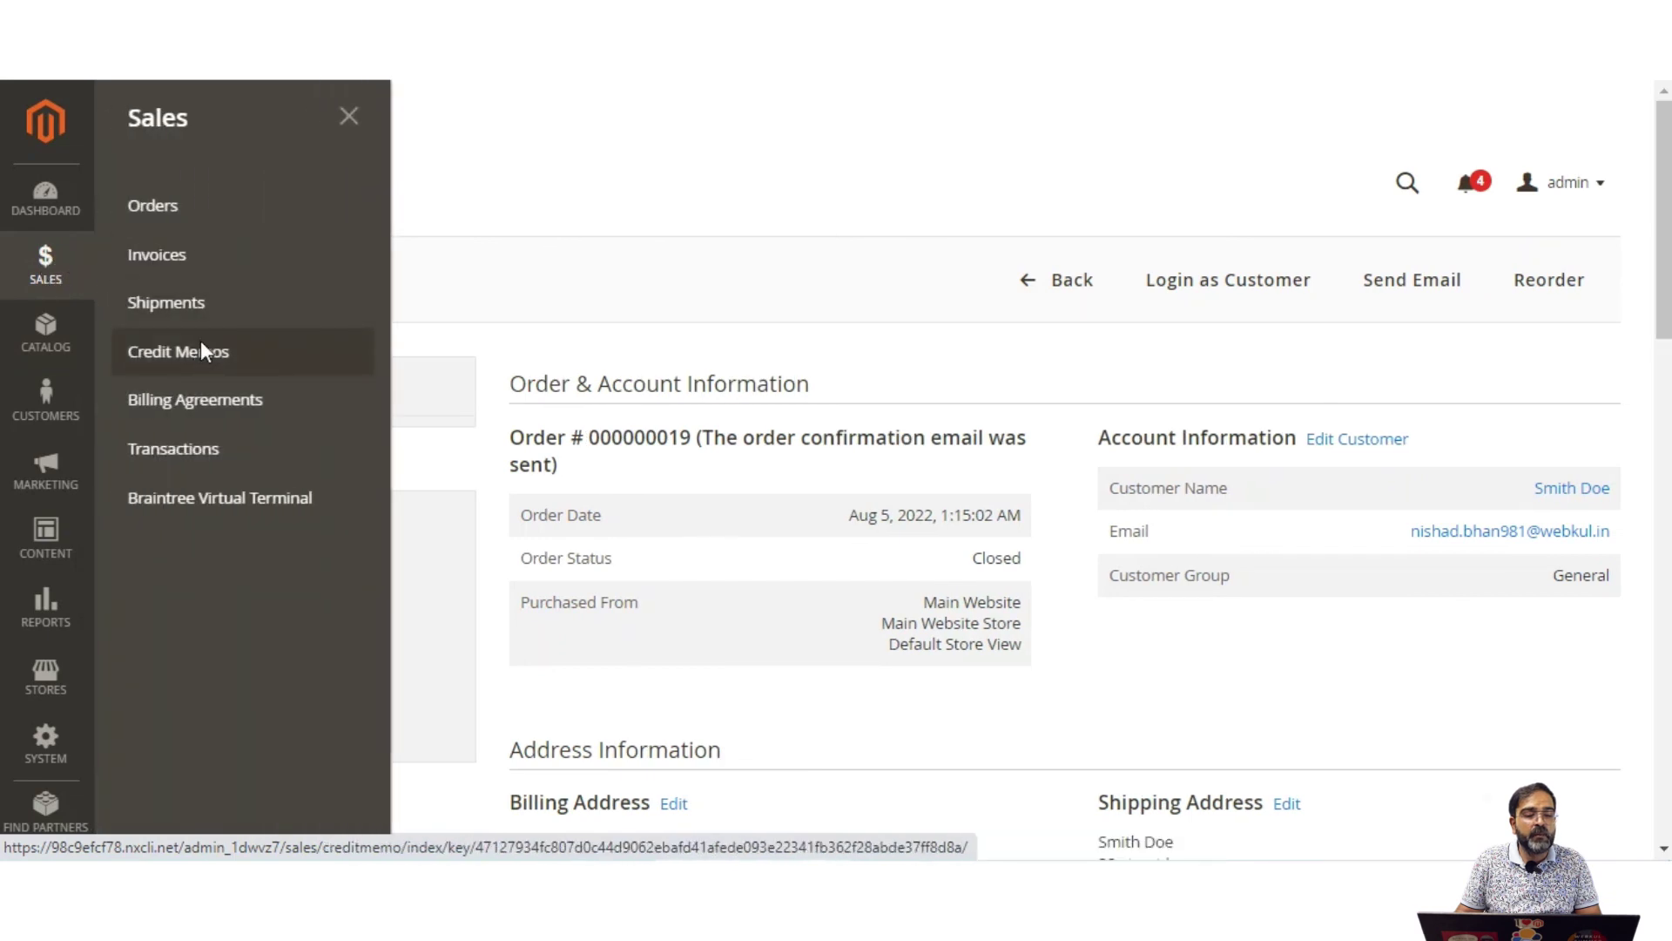
pyautogui.click(340, 365)
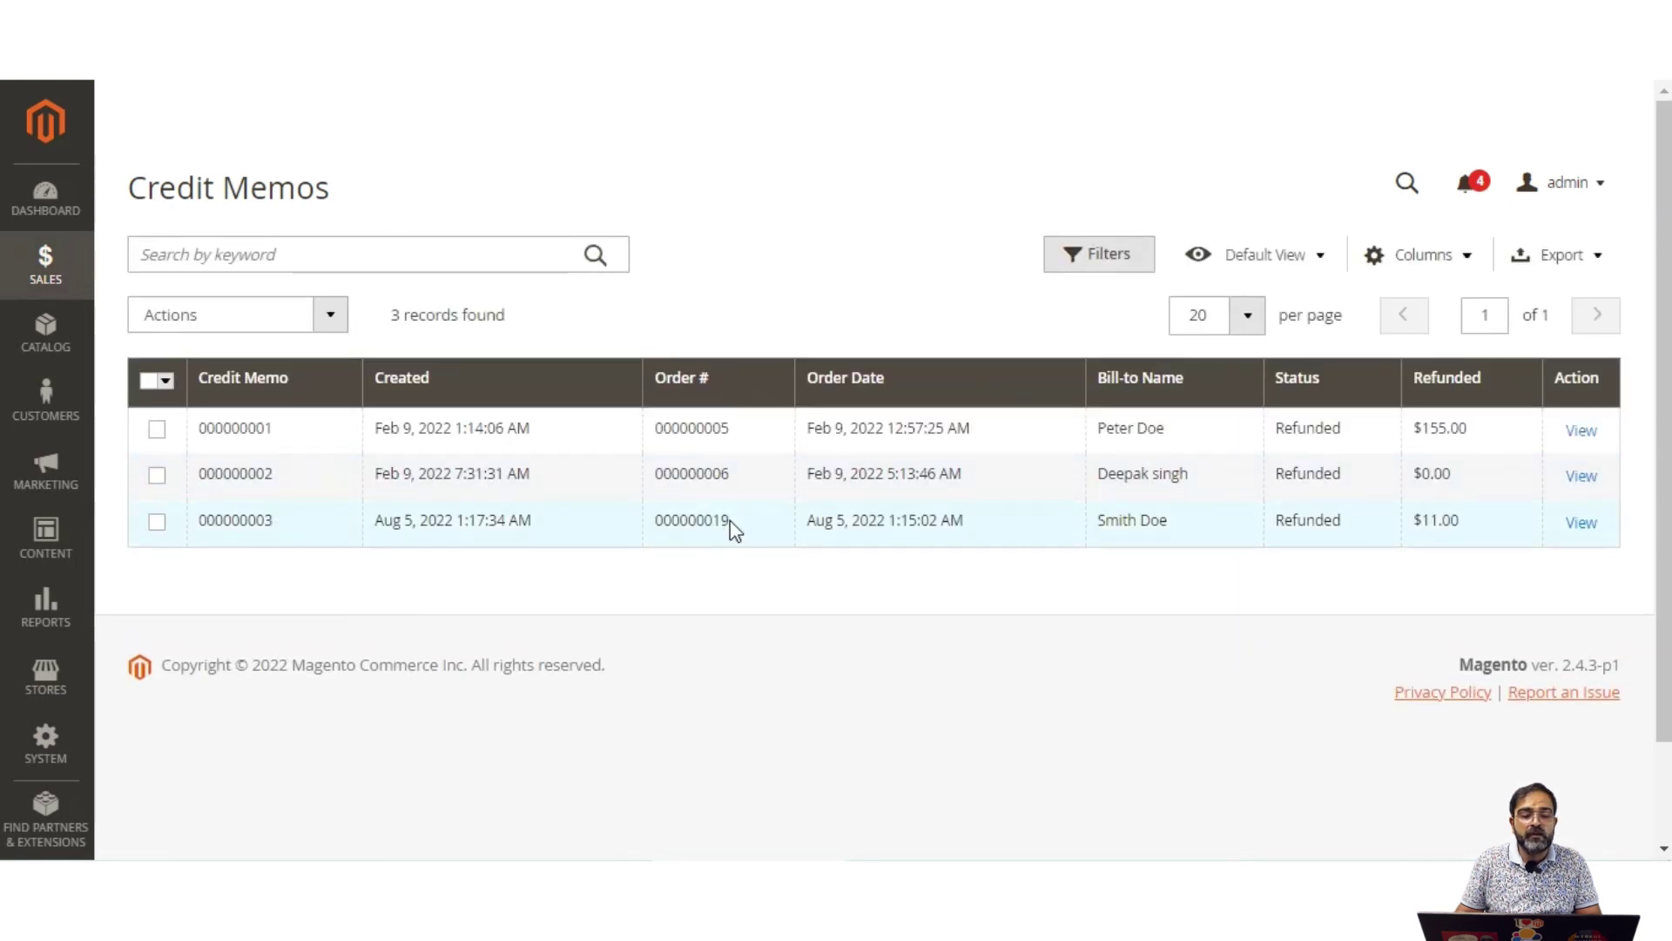
pyautogui.moveTo(729, 520); pyautogui.dragTo(650, 515)
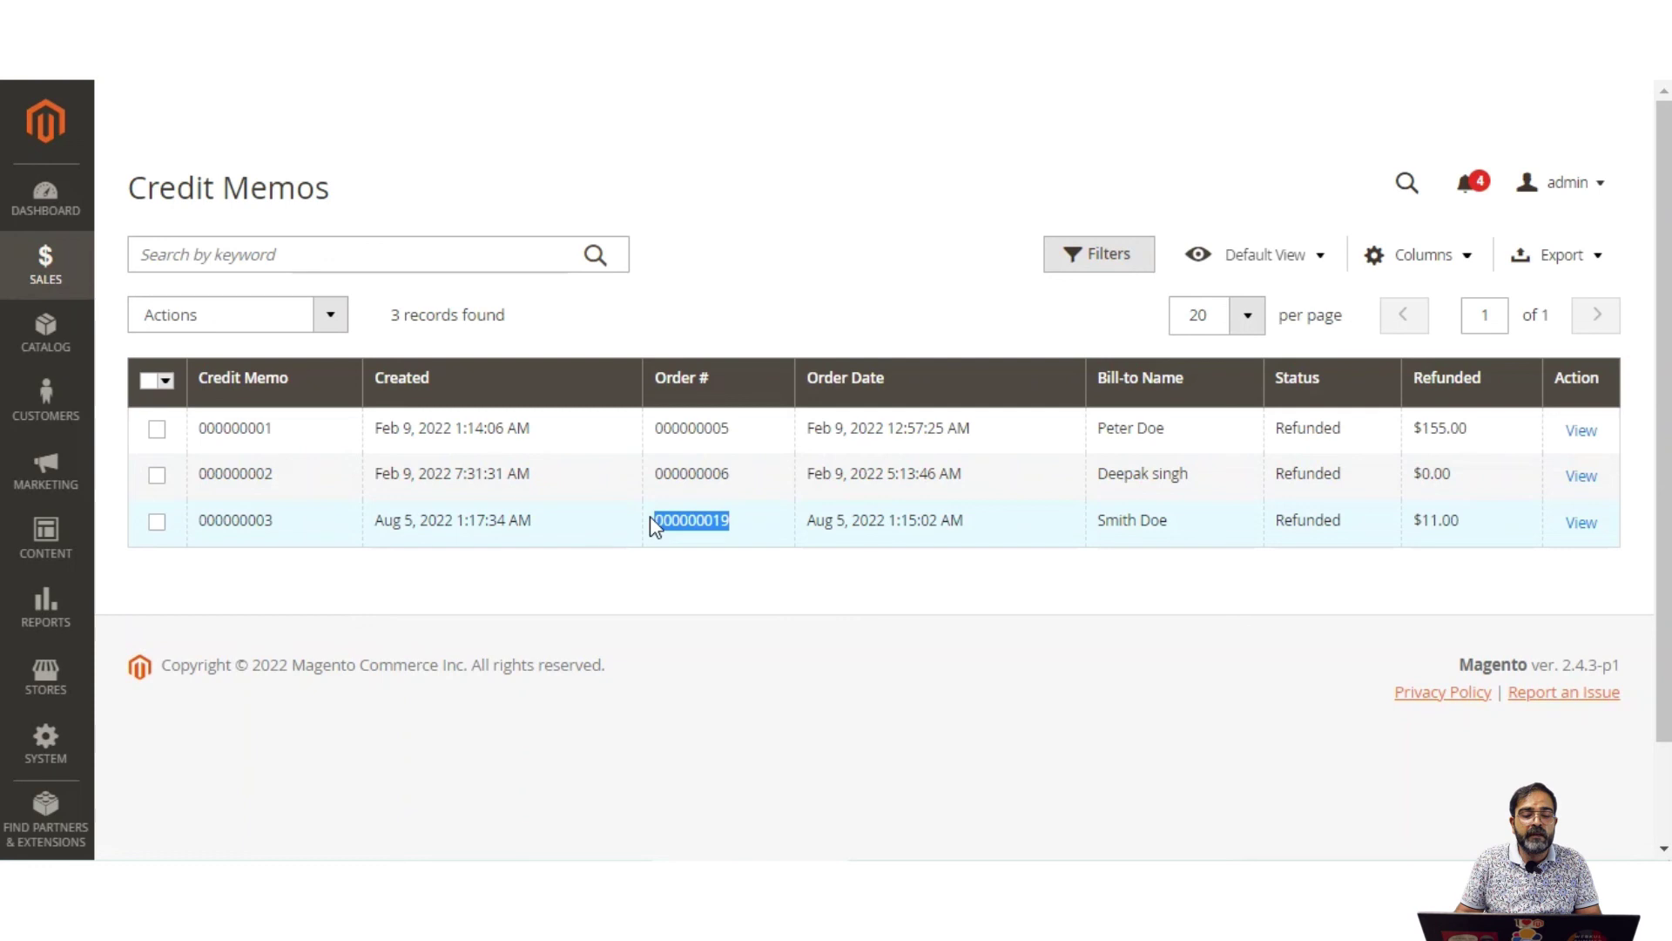
# Step: Open the newest credit memo from the Credit Memos list and print it as a PDF
pyautogui.click(267, 527)
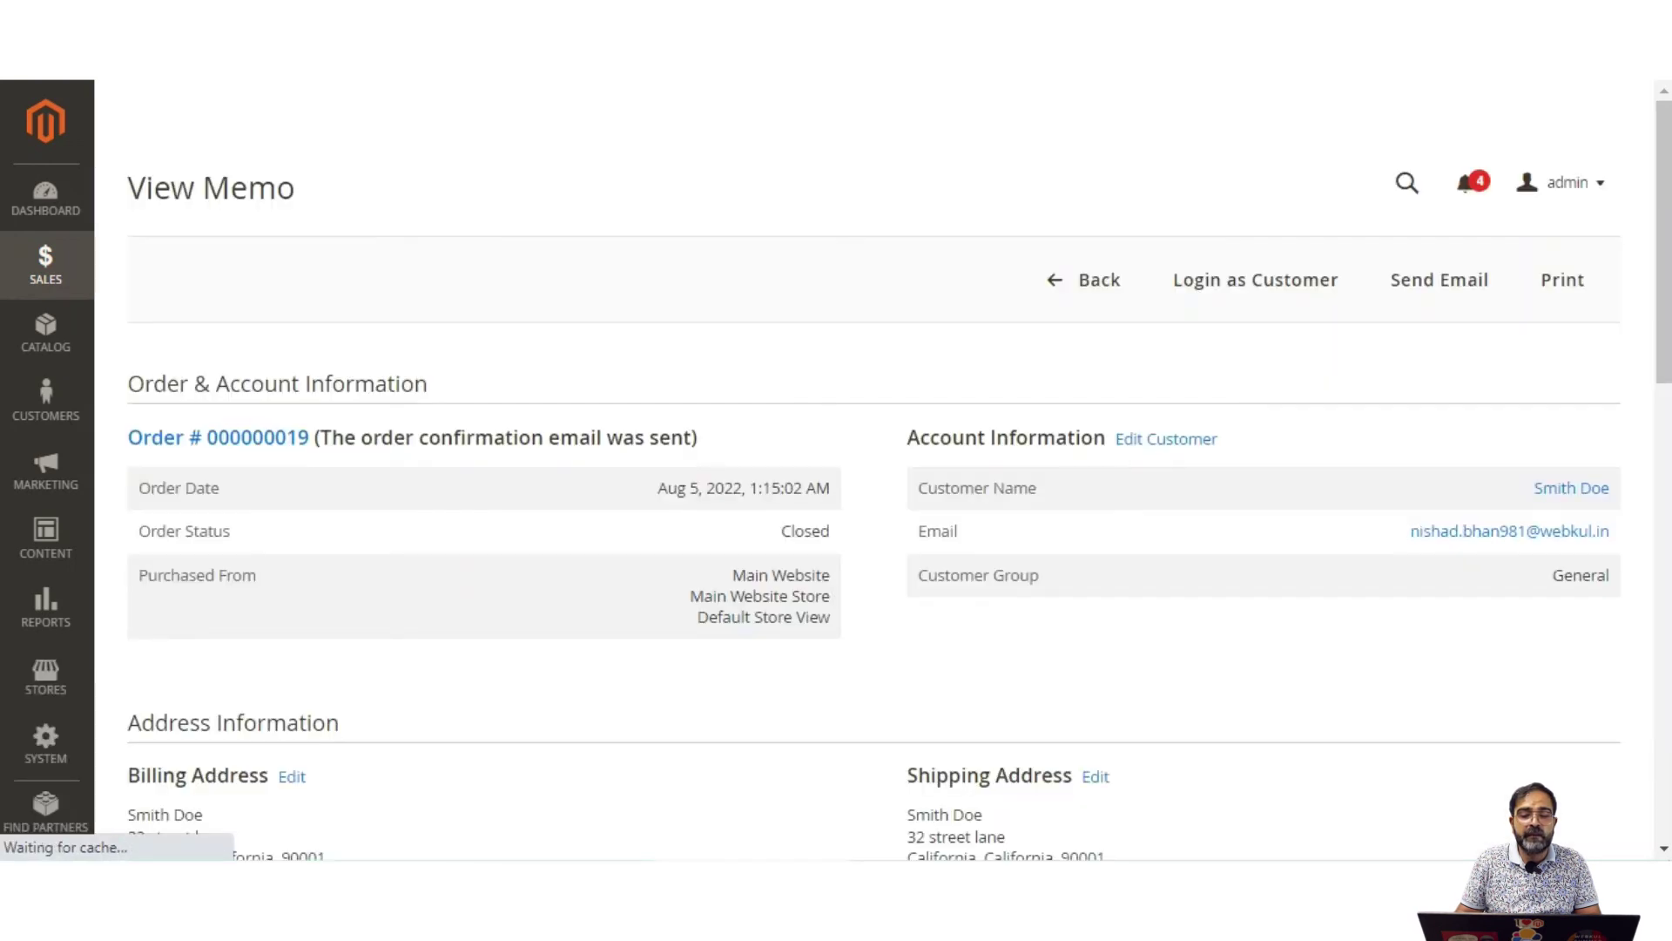
pyautogui.scroll(-2, 1463, 529)
pyautogui.scroll(1, 871, 471)
pyautogui.click(1568, 287)
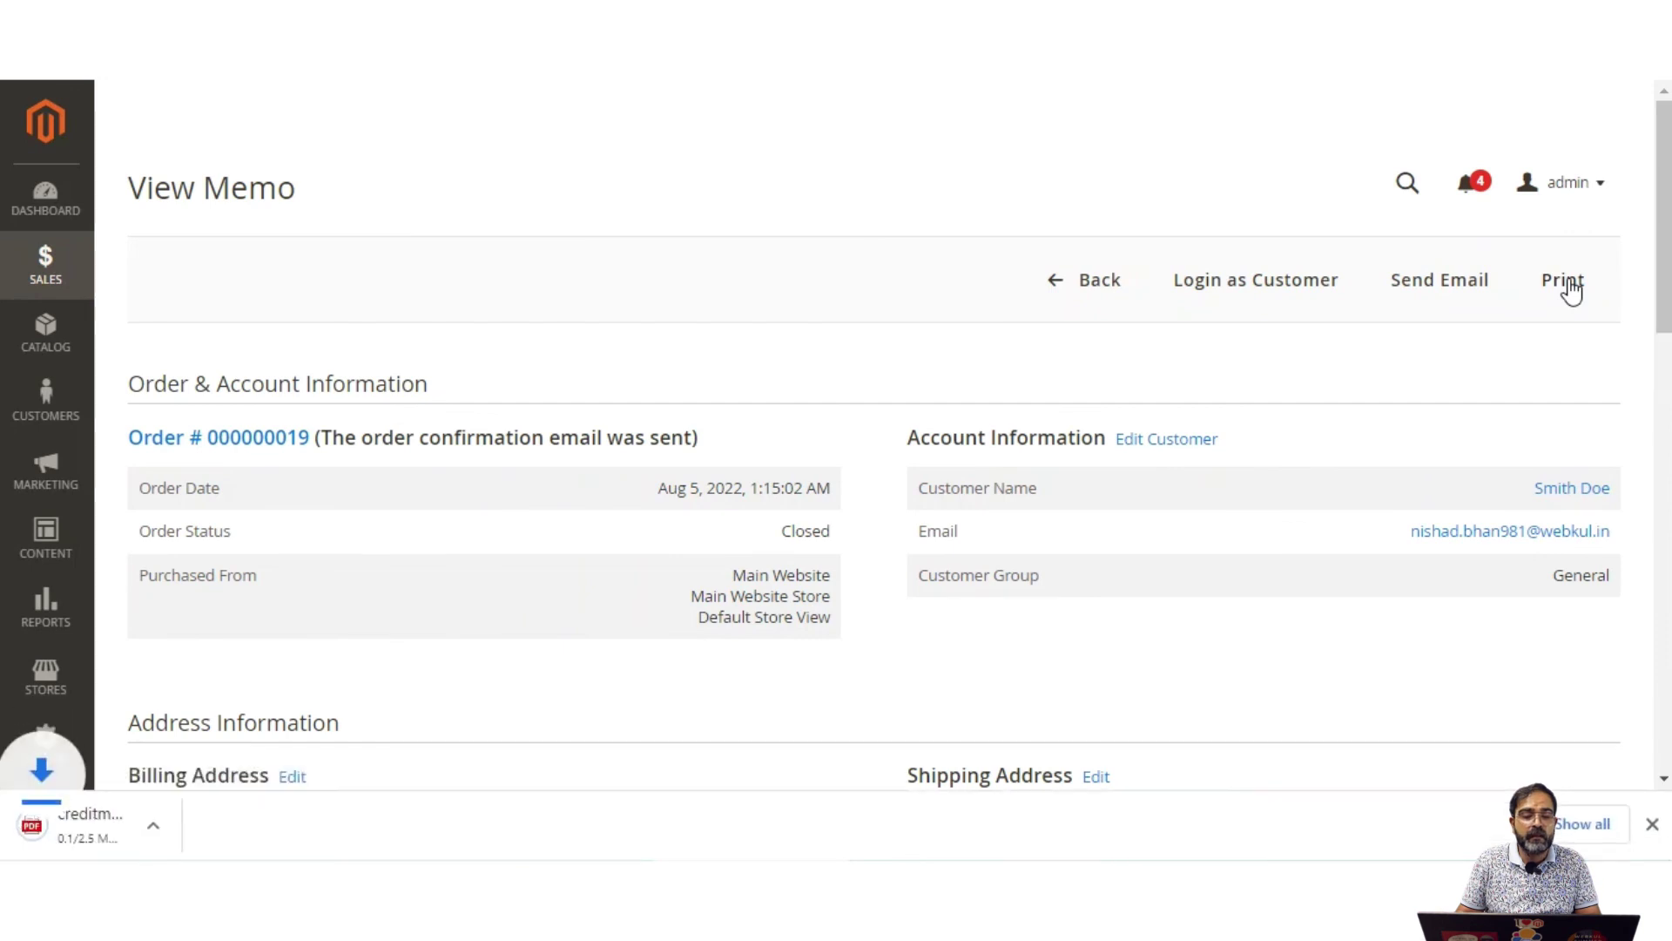
# Step: Open the downloaded credit memo PDF and check its header, refunded product and grand total
pyautogui.click(122, 826)
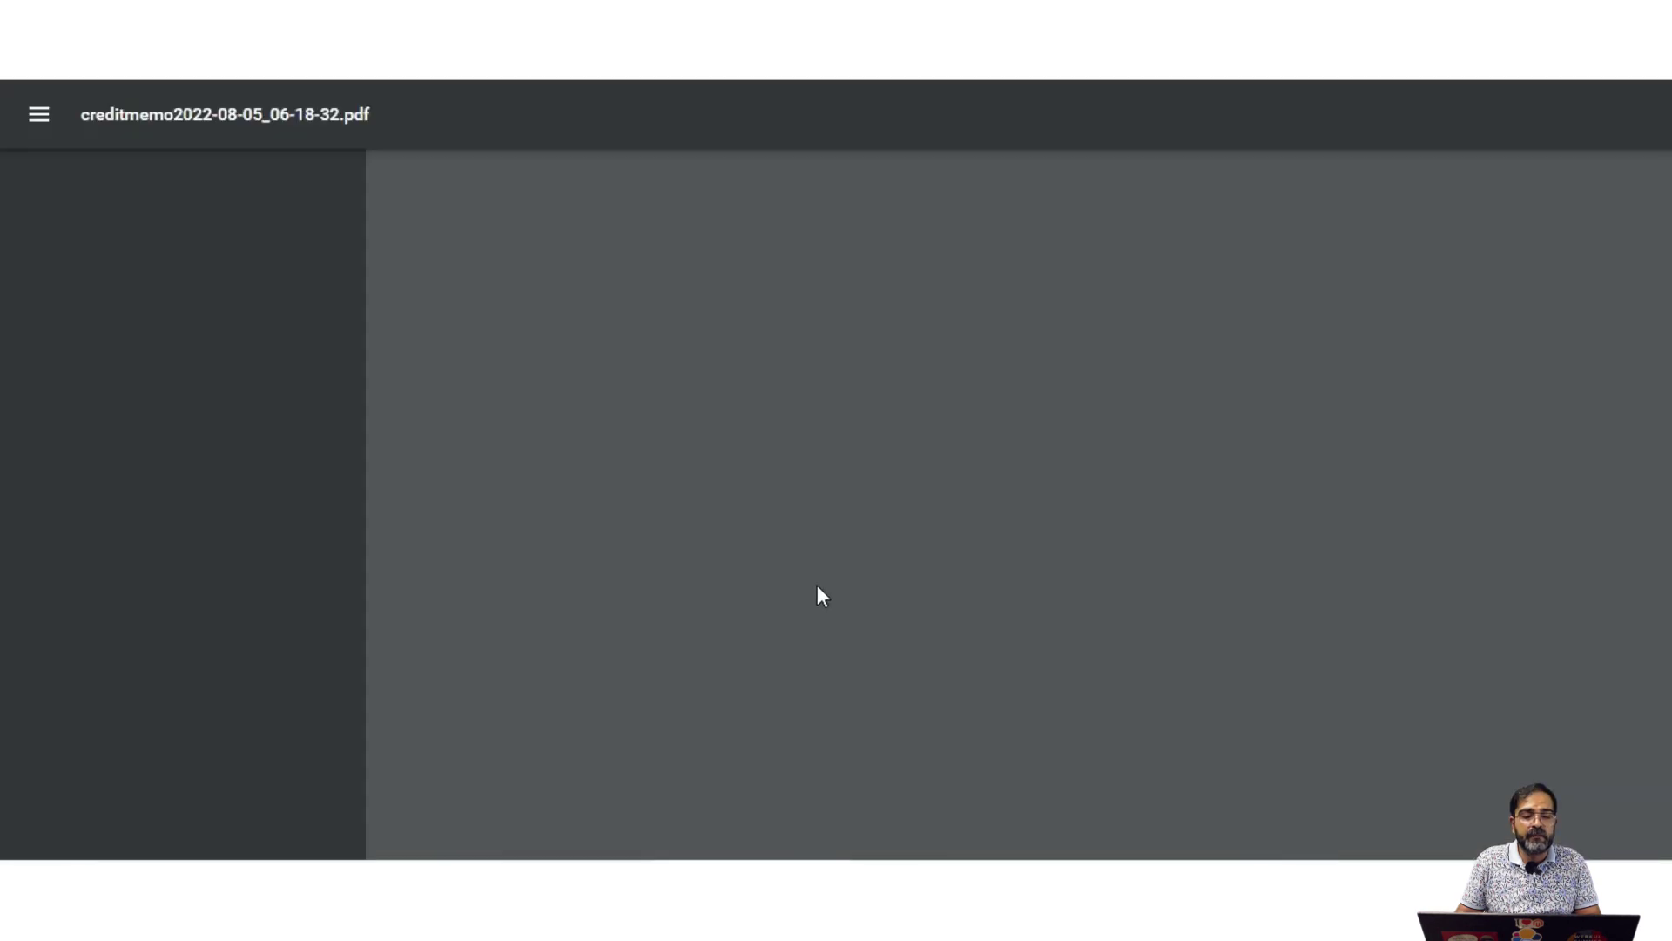
pyautogui.scroll(-3, 1010, 505)
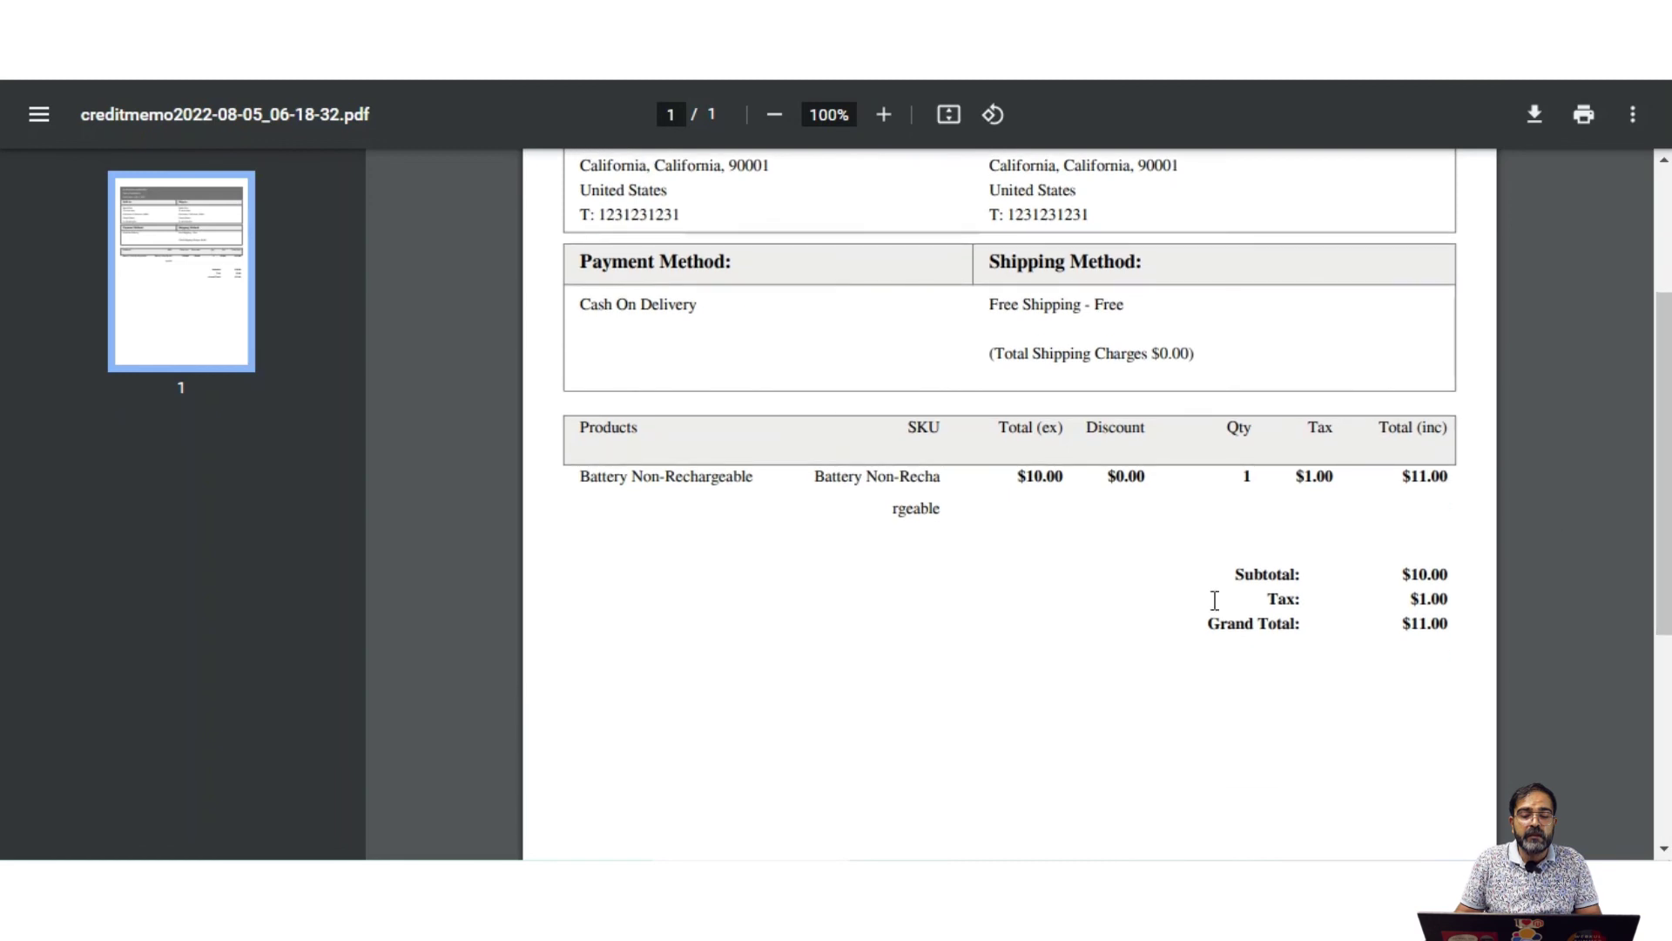
pyautogui.moveTo(1245, 634); pyautogui.dragTo(1448, 623)
pyautogui.scroll(3, 1449, 624)
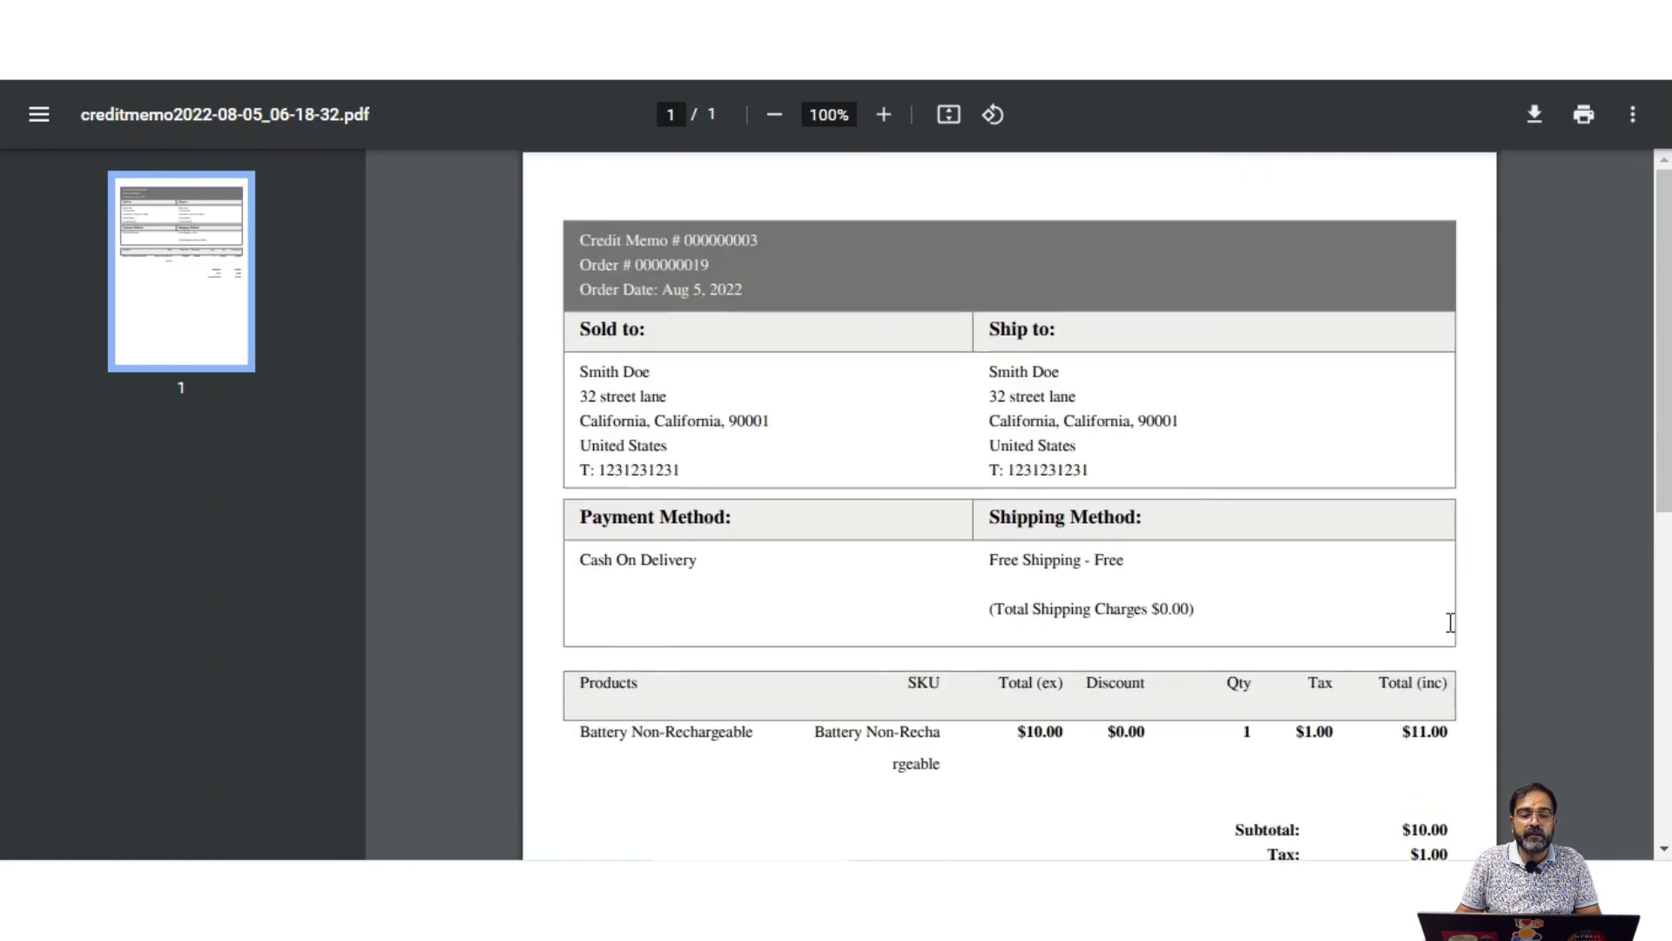